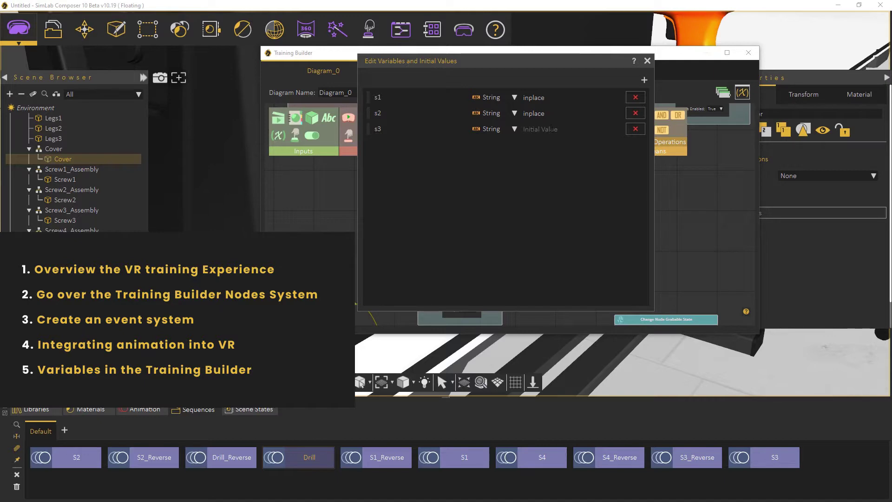
# Step: Set the initial value of variable s3 to "inplace"
pyautogui.write('inplace')
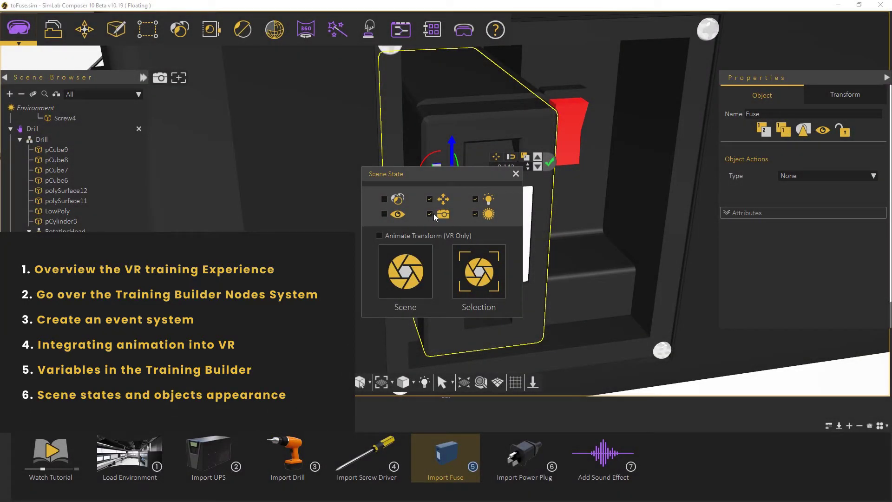
# Step: Exclude the camera and the sun from the scene state that captures the fuse
pyautogui.click(433, 214)
pyautogui.click(475, 215)
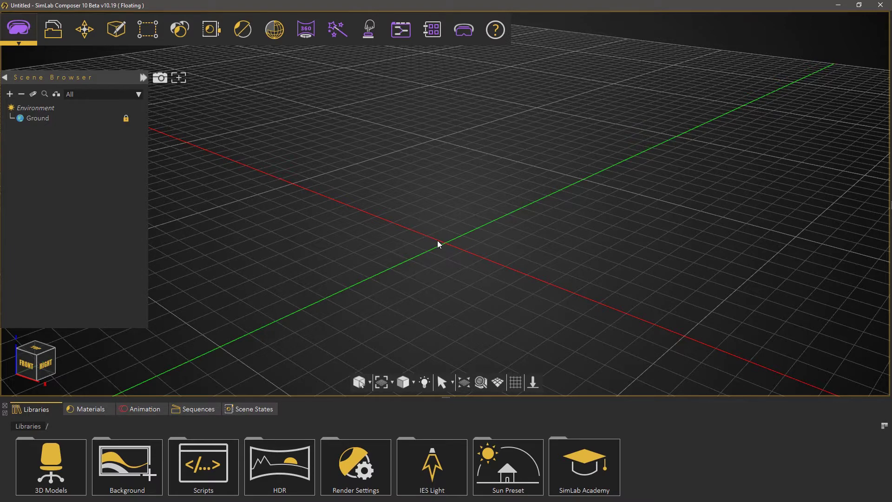
# Step: Load the lab environment from the SimLab Academy VR Training Builder Basics library into the scene
pyautogui.click(587, 449)
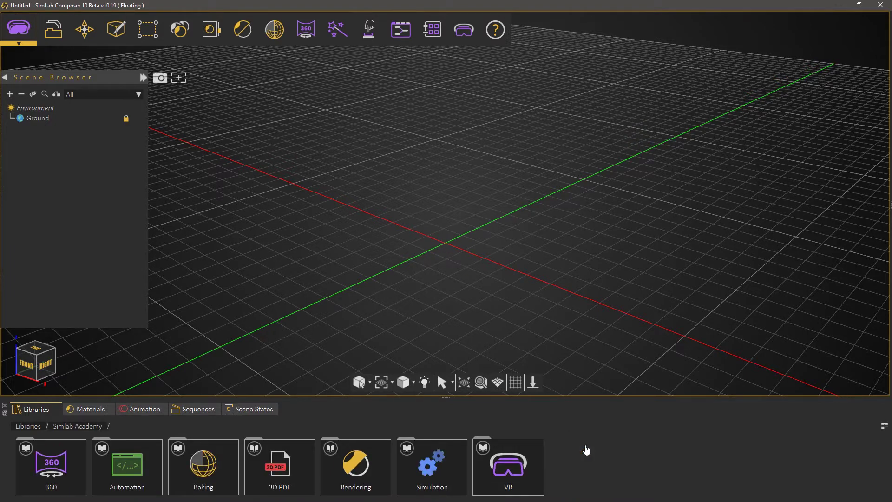
pyautogui.click(496, 466)
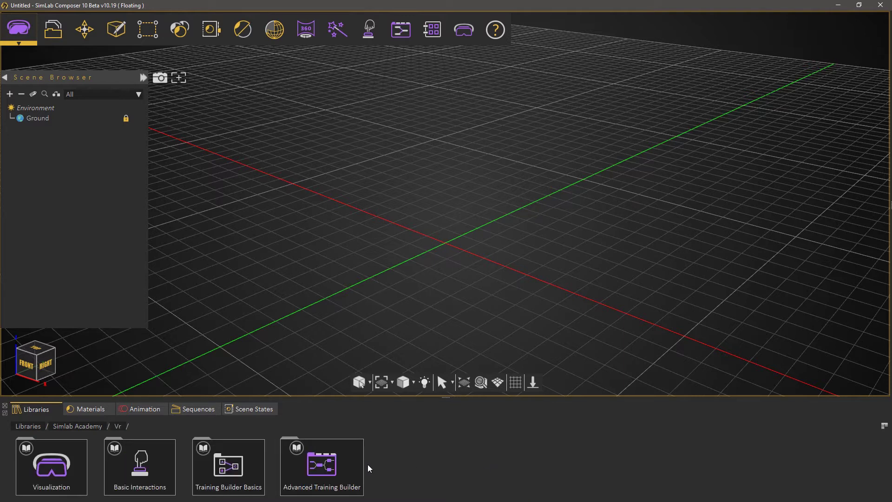
pyautogui.click(253, 459)
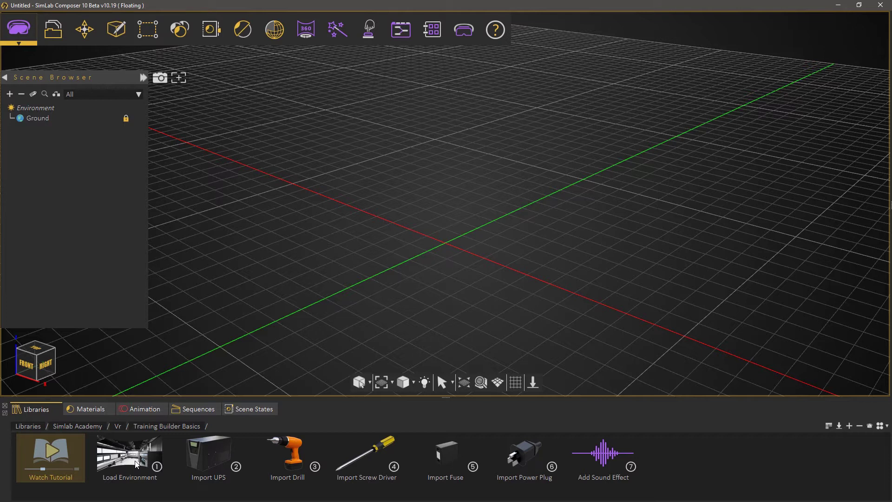
pyautogui.moveTo(136, 464); pyautogui.dragTo(348, 306)
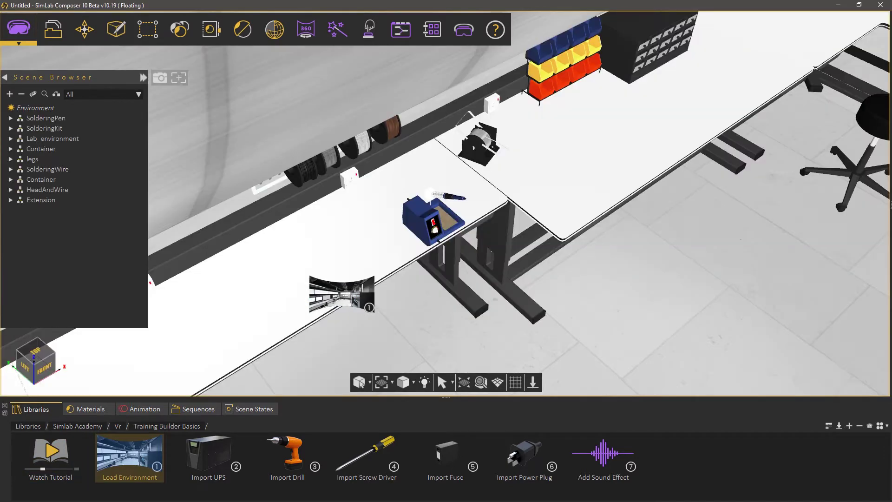
# Step: Import the UPS model from the library onto the workbench beside the soldering wire stand
pyautogui.moveTo(626, 286); pyautogui.dragTo(433, 294, button='middle')
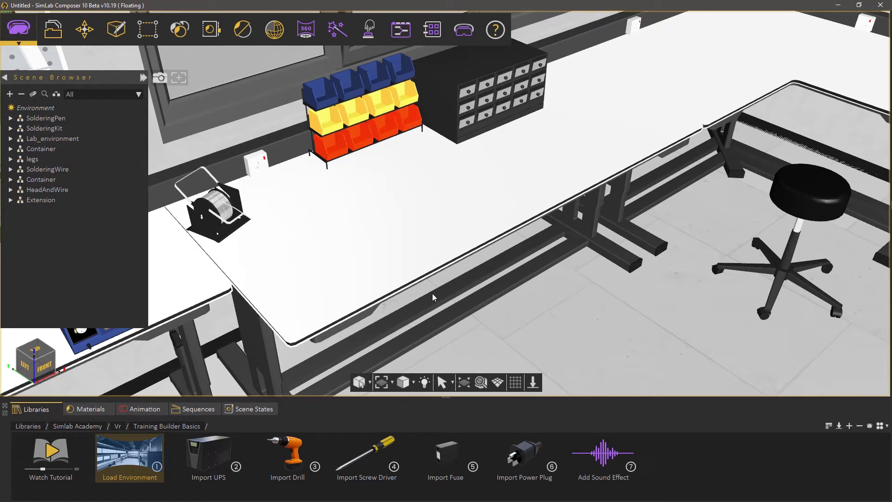
pyautogui.click(224, 459)
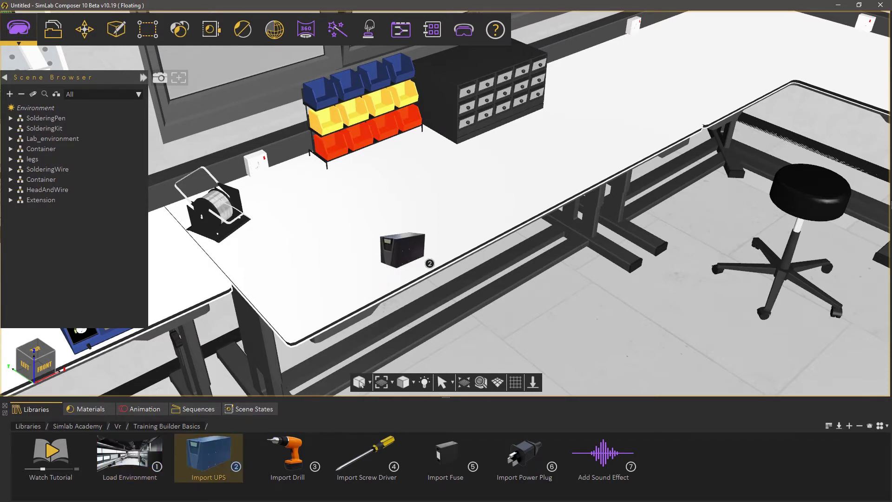
pyautogui.click(364, 245)
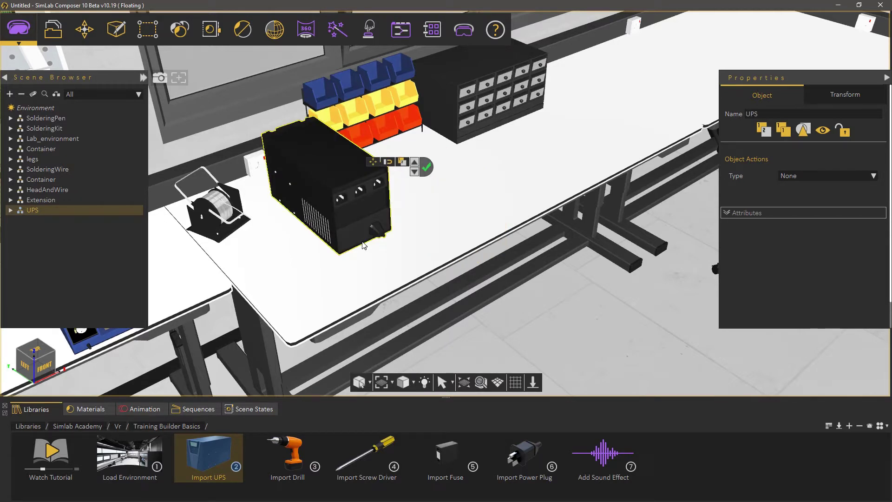
# Step: Rotate the UPS 90 degrees about its vertical axis and shift it along the workbench
pyautogui.click(374, 162)
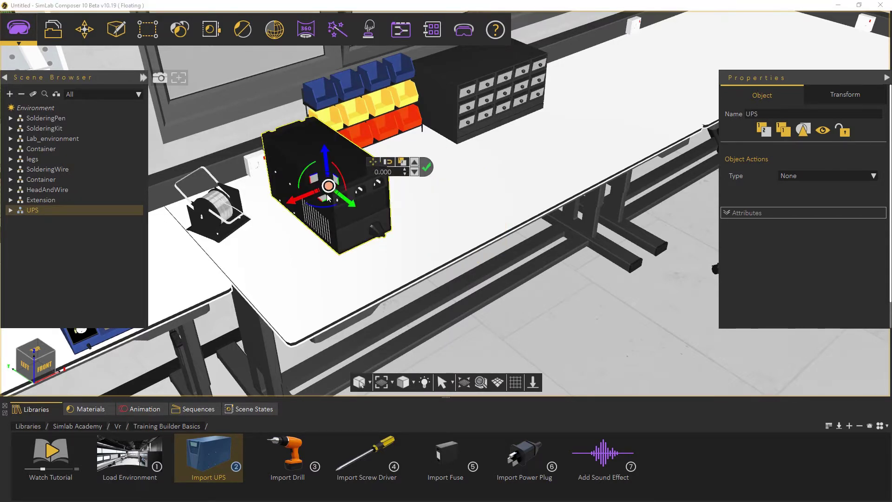
pyautogui.moveTo(317, 208); pyautogui.dragTo(395, 261)
pyautogui.write('90')
pyautogui.press('Return')
# Step: Pull the UPS side Cover about 0.139 away from the housing to look behind it, and undo the move
pyautogui.moveTo(394, 261); pyautogui.dragTo(481, 270, button='middle')
pyautogui.scroll(6, 428, 208)
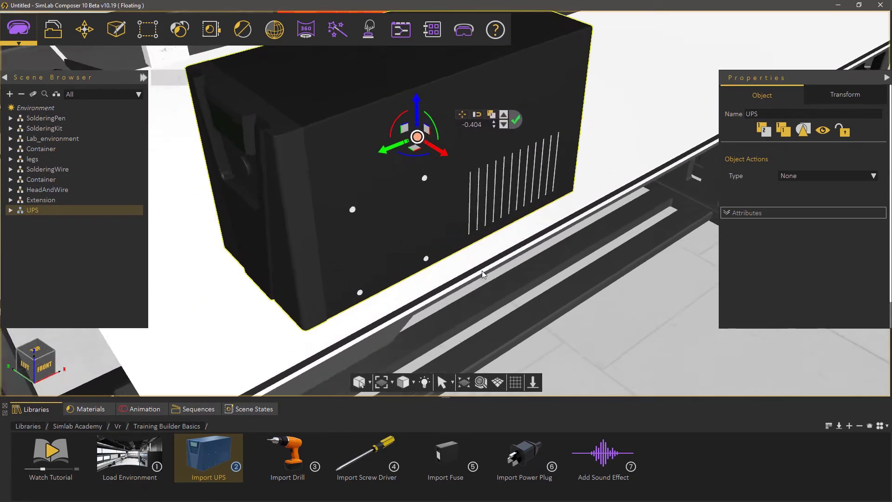
pyautogui.scroll(2, 482, 270)
pyautogui.click(419, 171)
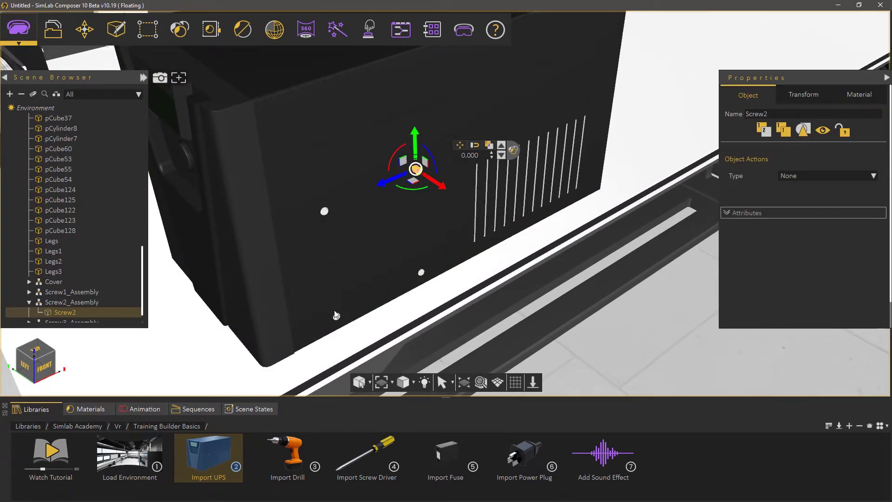
pyautogui.click(336, 317)
pyautogui.click(380, 246)
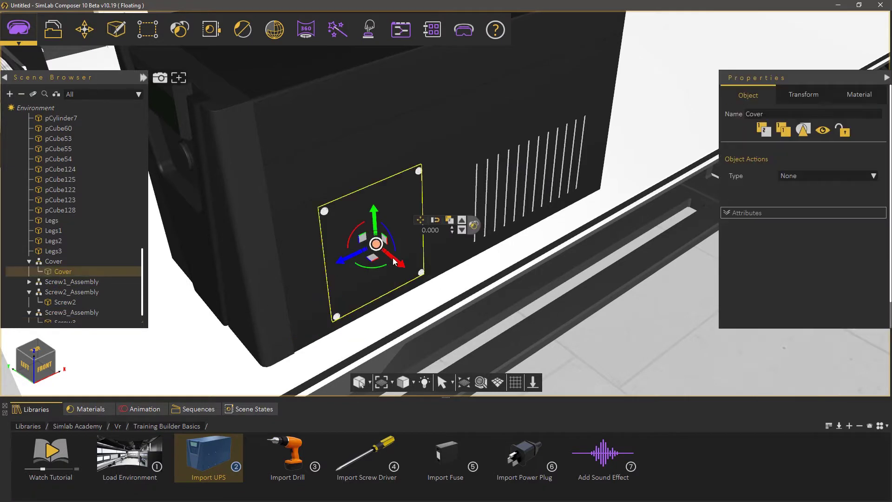
pyautogui.moveTo(395, 261); pyautogui.dragTo(485, 310)
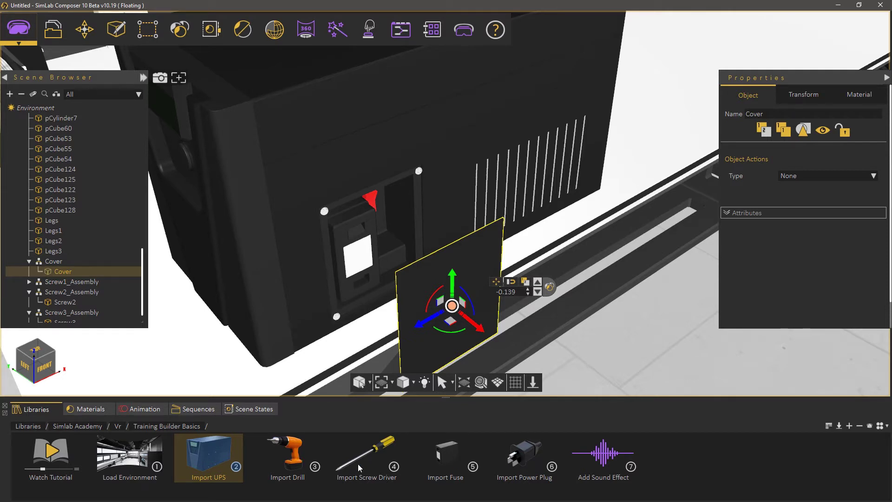
pyautogui.hotkey('ctrl', 'z')
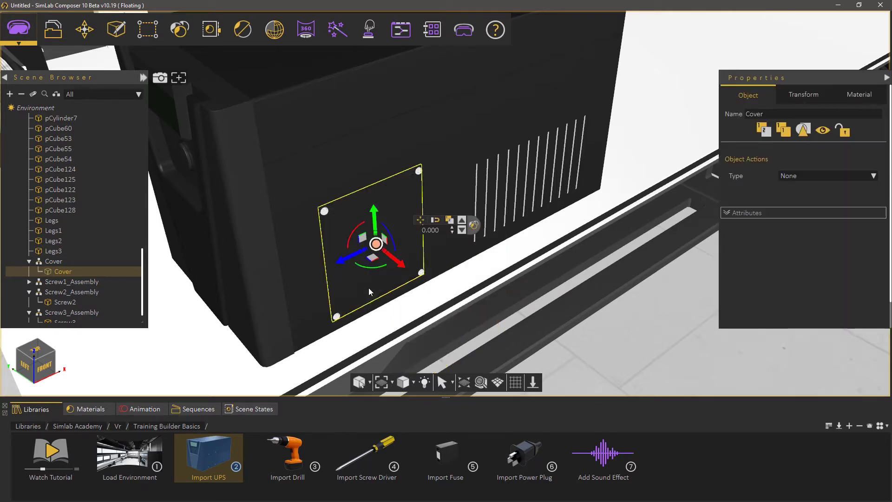
# Step: Open the Training Builder and arrange its window over the scene for working on the diagram
pyautogui.click(400, 30)
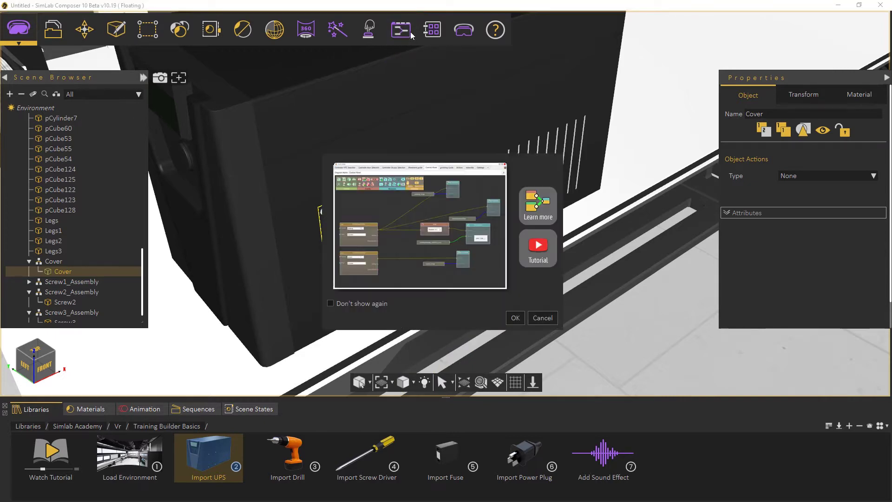
pyautogui.click(515, 317)
pyautogui.moveTo(698, 428); pyautogui.dragTo(692, 358)
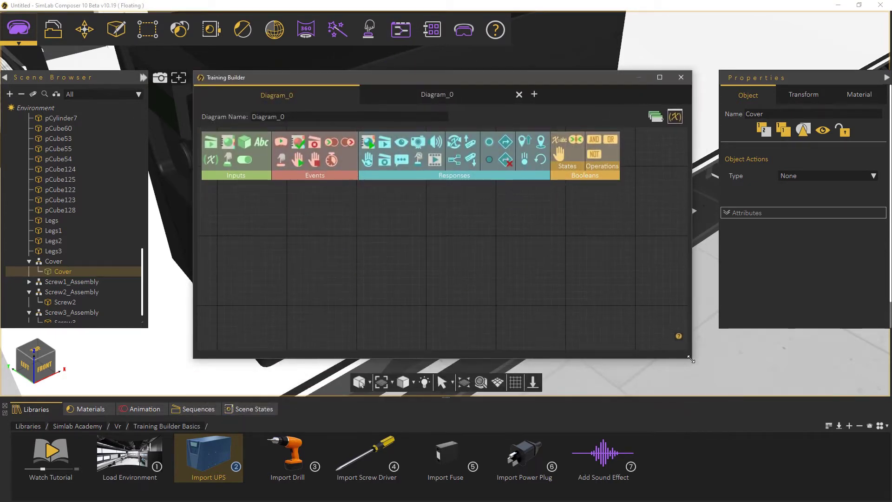
pyautogui.moveTo(447, 76); pyautogui.dragTo(458, 70)
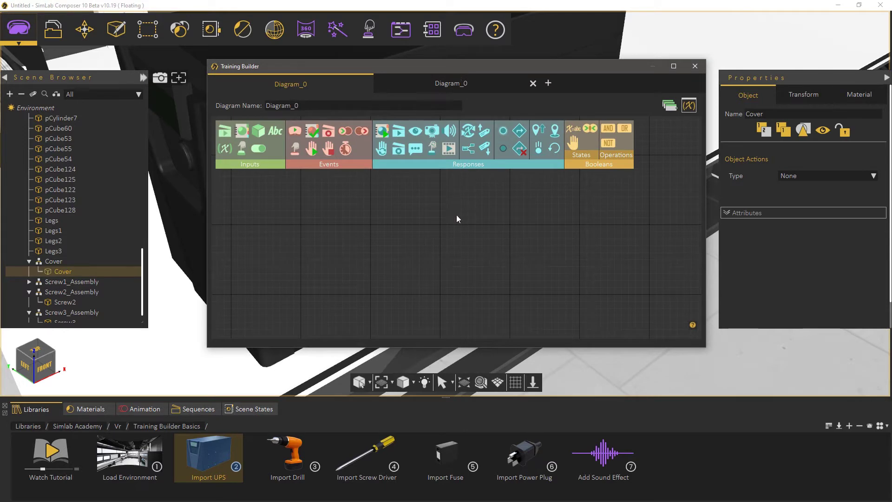
pyautogui.moveTo(454, 213); pyautogui.dragTo(490, 262)
pyautogui.scroll(-2, 484, 263)
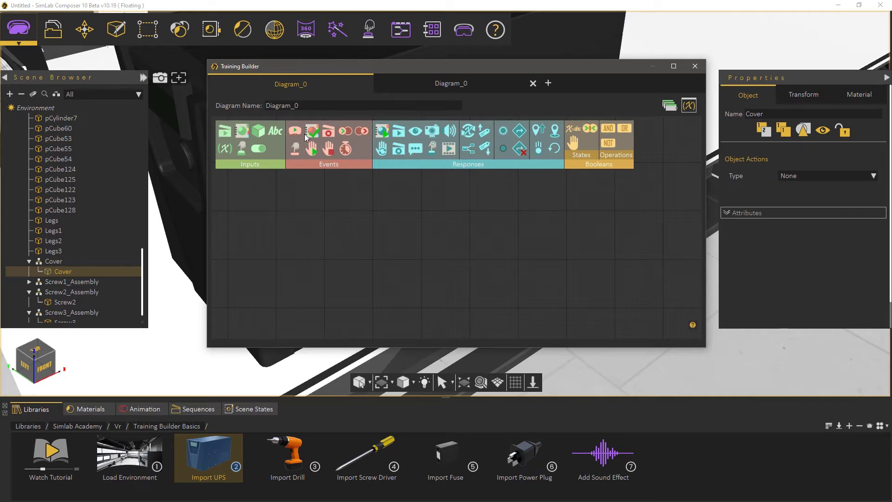
# Step: Add a Scene Start event and an Apply SceneState response to the diagram and link their Execute ports
pyautogui.moveTo(294, 130); pyautogui.dragTo(356, 253)
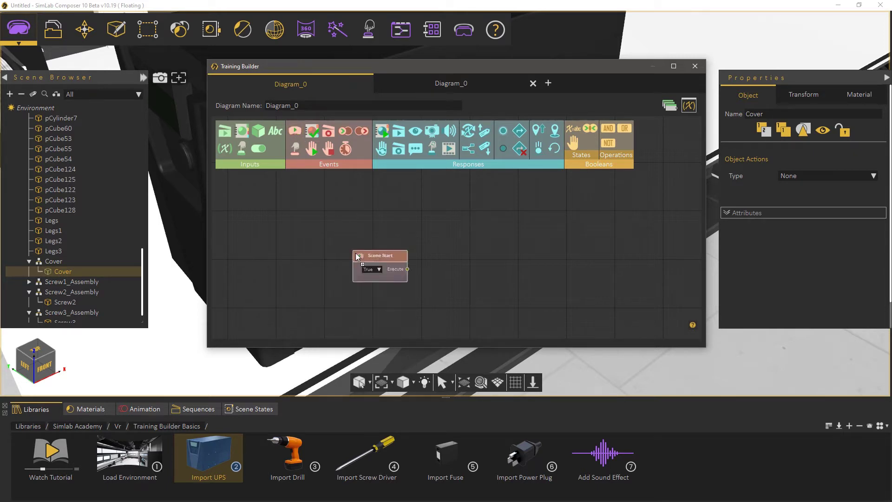
pyautogui.scroll(2, 430, 239)
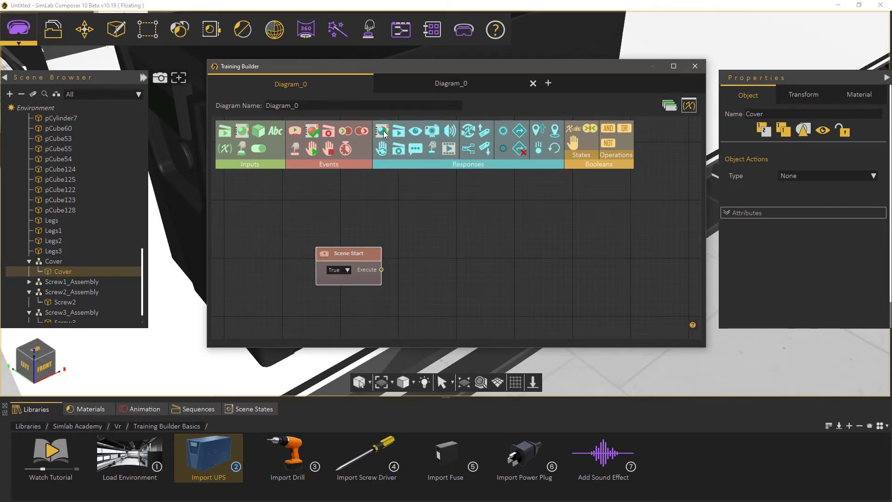
pyautogui.moveTo(452, 221); pyautogui.dragTo(453, 222)
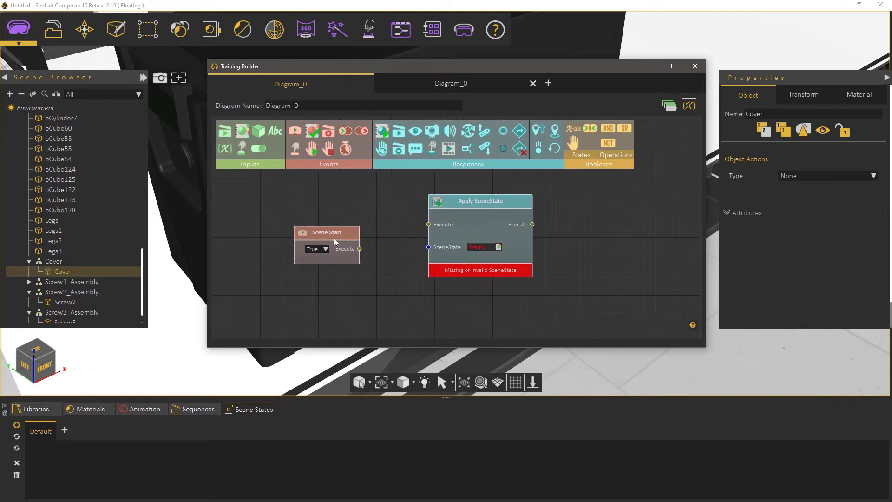
pyautogui.moveTo(333, 238); pyautogui.dragTo(328, 213)
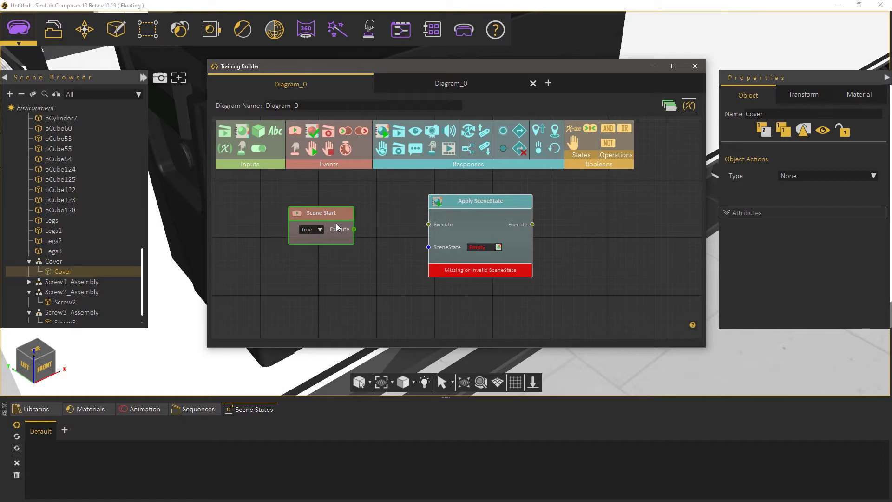
pyautogui.moveTo(354, 229); pyautogui.dragTo(455, 209)
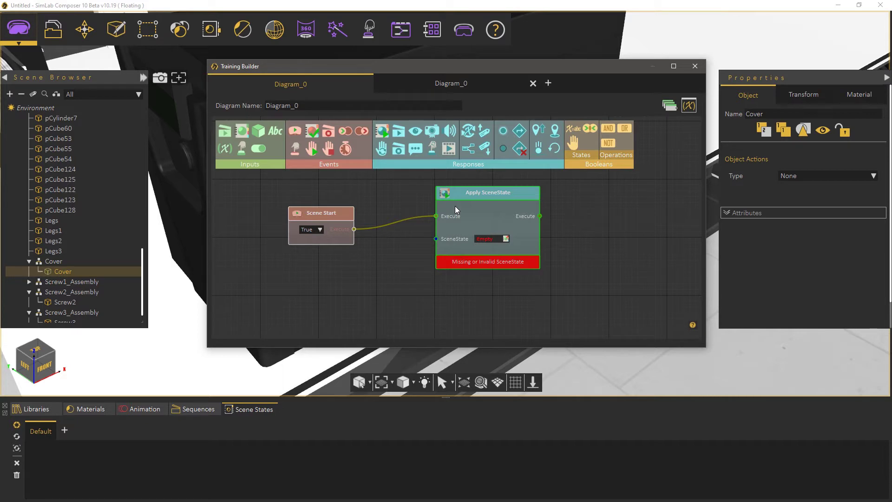
# Step: Add a SceneState input node and connect it to the SceneState port of the Apply SceneState node
pyautogui.moveTo(242, 131); pyautogui.dragTo(326, 291)
pyautogui.moveTo(404, 289); pyautogui.dragTo(436, 239)
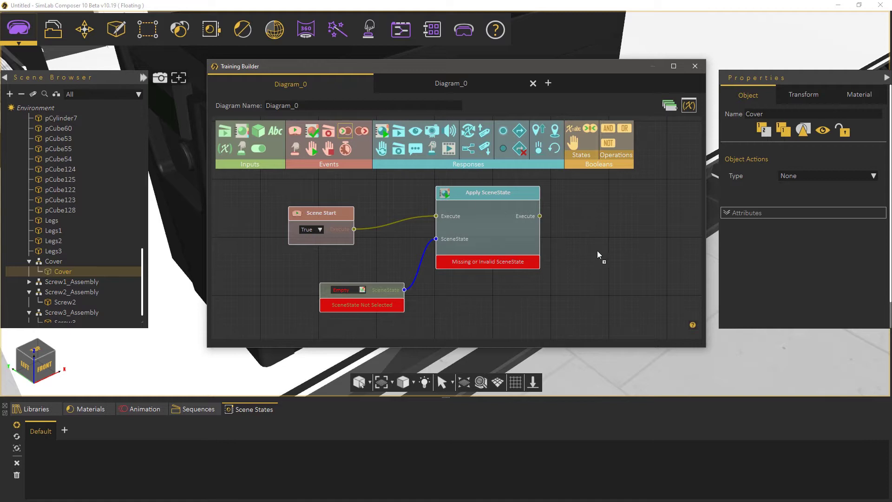
# Step: Add a Node Entered Node event to the diagram and assign the Cover assembly as its SceneNode A
pyautogui.moveTo(597, 251); pyautogui.dragTo(436, 182)
pyautogui.moveTo(494, 218); pyautogui.dragTo(532, 213)
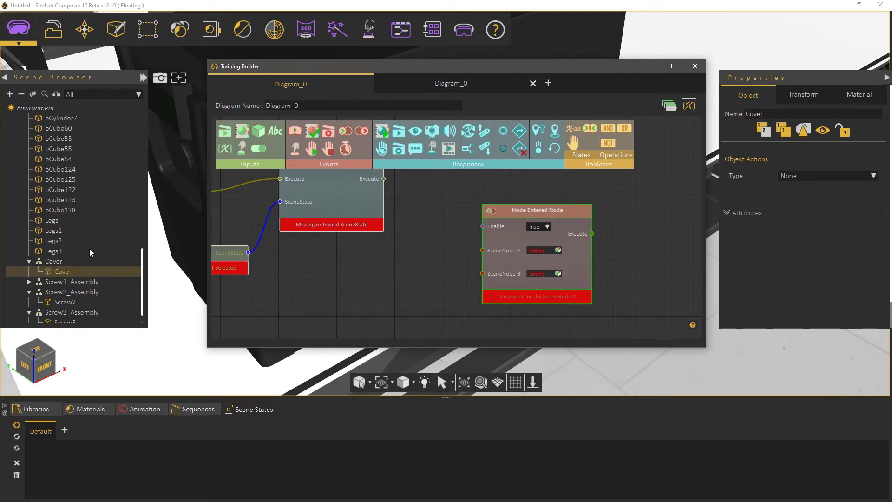
pyautogui.click(59, 262)
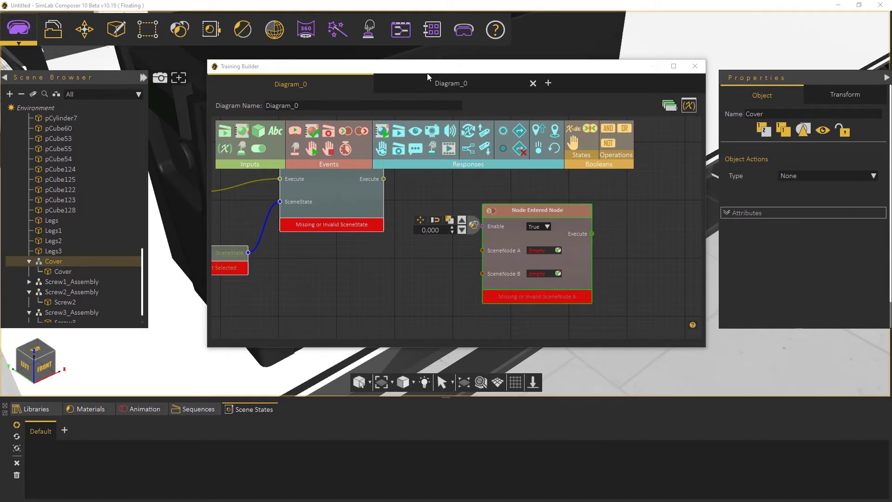
pyautogui.moveTo(427, 74); pyautogui.dragTo(522, 96)
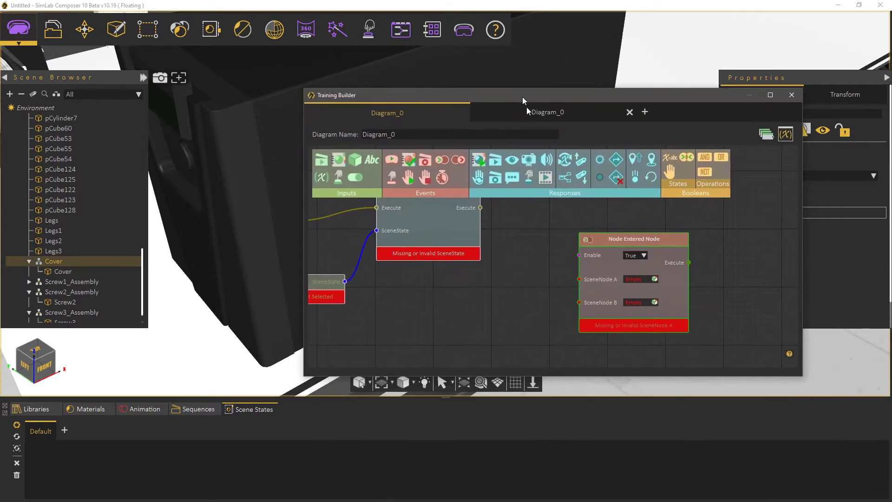
pyautogui.click(655, 280)
# Step: Add a scene node input for Screw1 and connect it to SceneNode B of the Node Entered Node event
pyautogui.moveTo(470, 98); pyautogui.dragTo(542, 85)
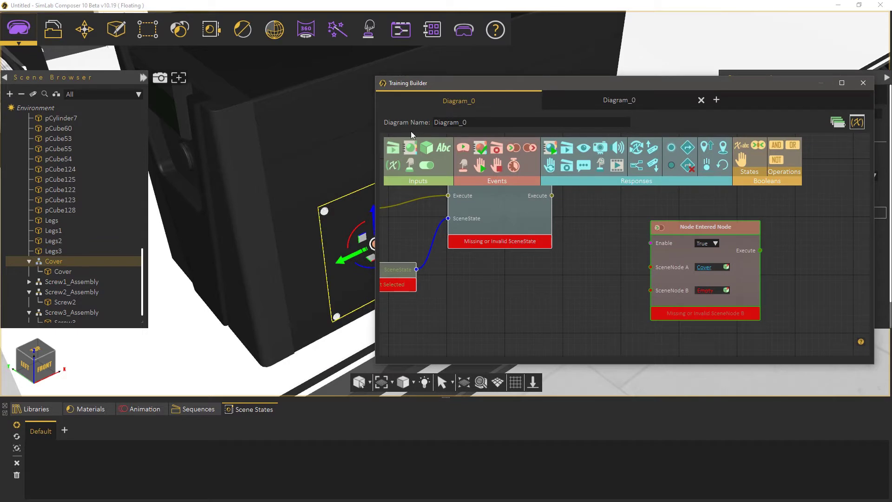
pyautogui.click(326, 214)
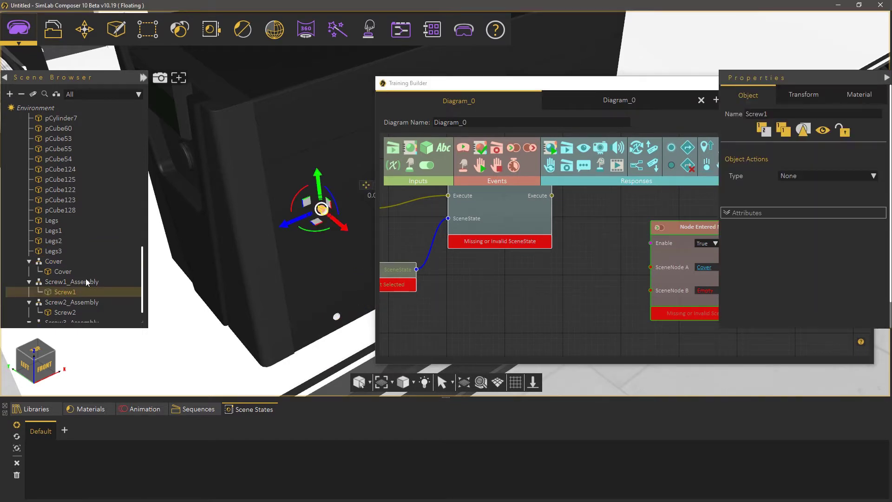
pyautogui.click(512, 287)
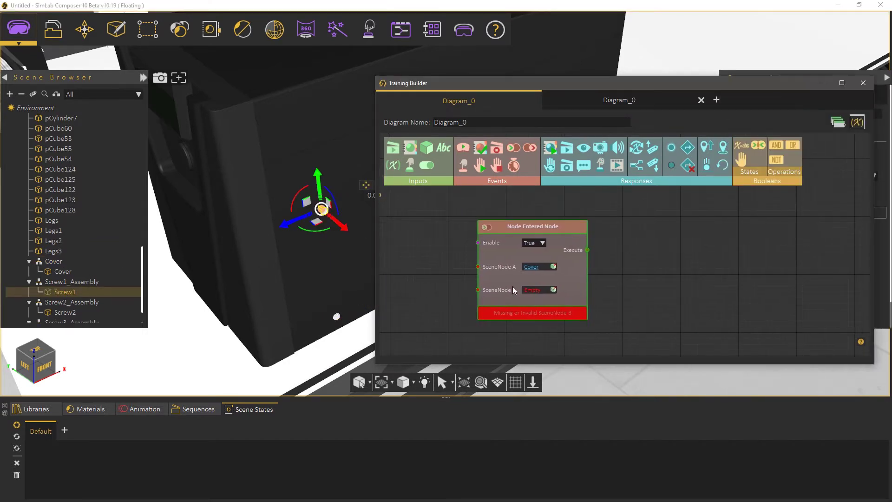
pyautogui.moveTo(607, 283); pyautogui.dragTo(671, 264)
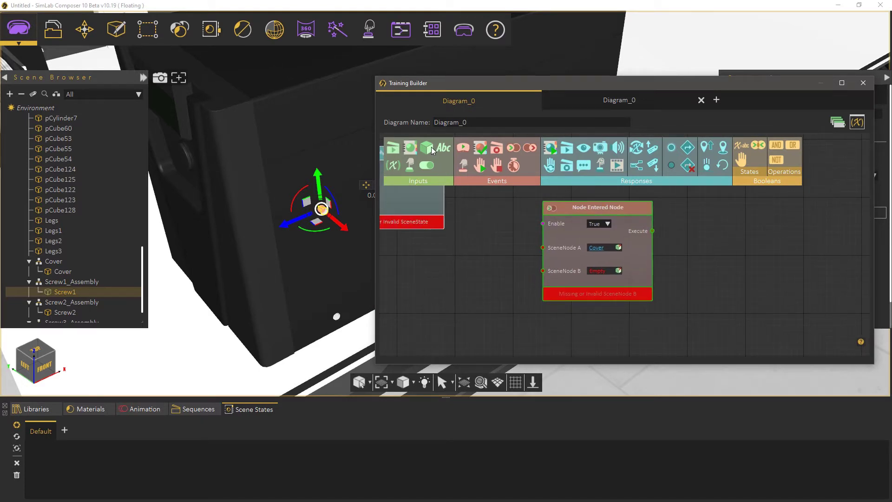
pyautogui.moveTo(431, 147); pyautogui.dragTo(427, 285)
pyautogui.click(463, 283)
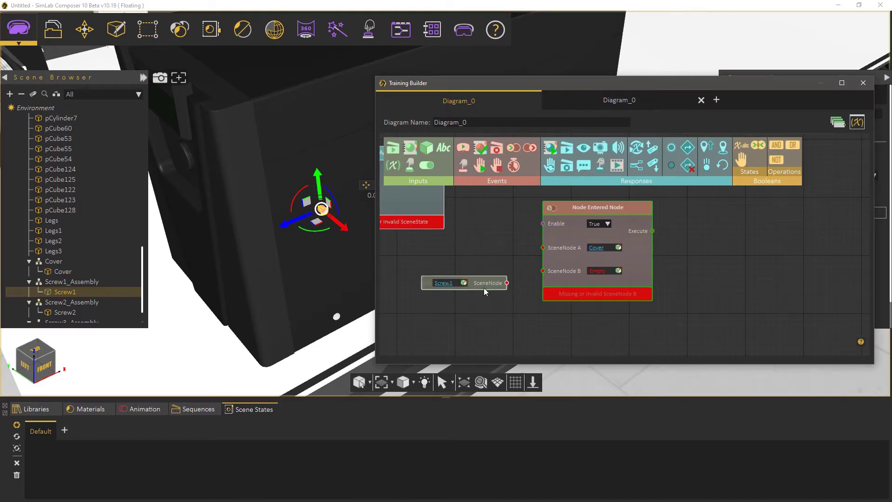
pyautogui.moveTo(507, 283); pyautogui.dragTo(542, 271)
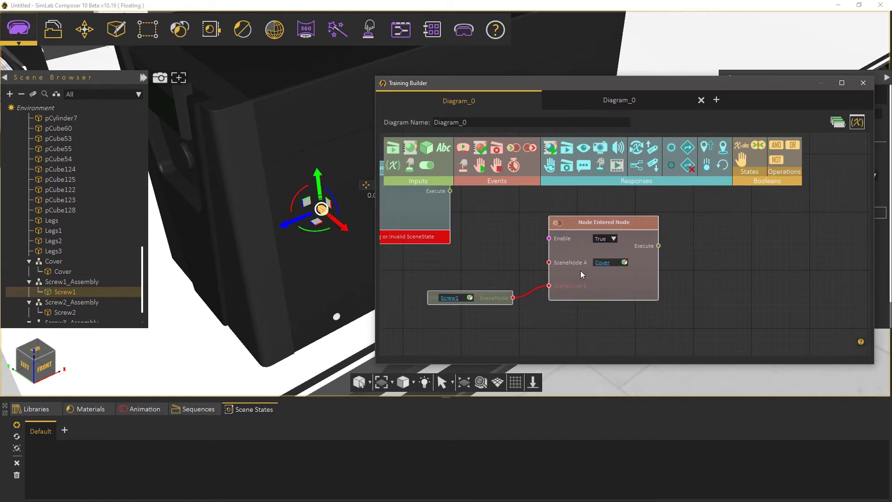
pyautogui.moveTo(572, 265); pyautogui.dragTo(531, 275, button='middle')
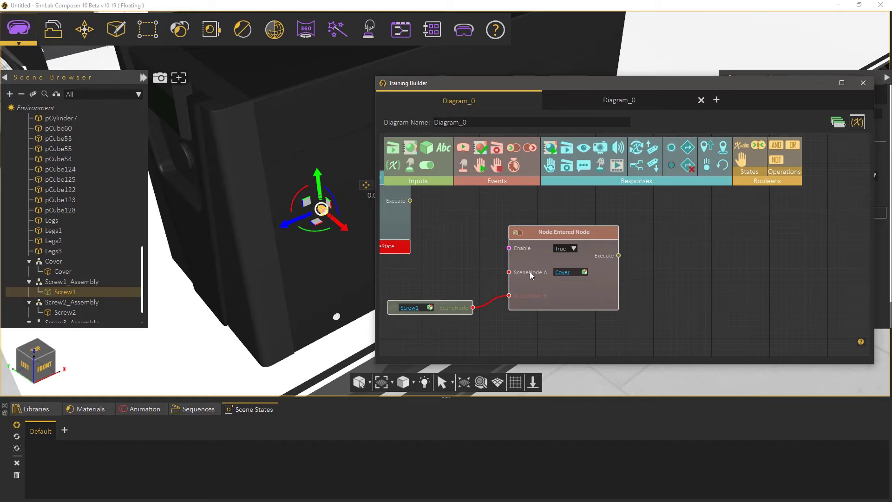
# Step: Add a Play Sequence response, link it to the Node Entered Node event's Execute port, and connect a Sequence input node to it
pyautogui.moveTo(569, 149); pyautogui.dragTo(671, 238)
pyautogui.moveTo(618, 256); pyautogui.dragTo(673, 269)
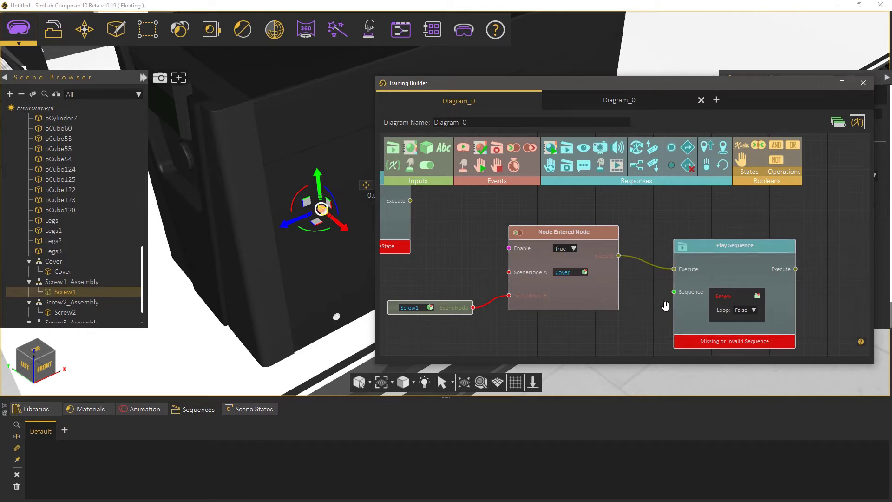
pyautogui.moveTo(660, 318); pyautogui.dragTo(662, 282)
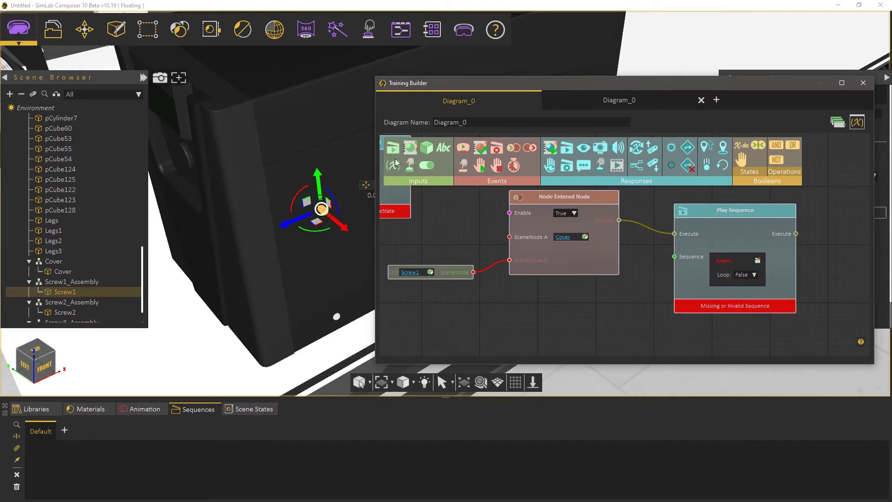
pyautogui.moveTo(393, 148); pyautogui.dragTo(674, 257)
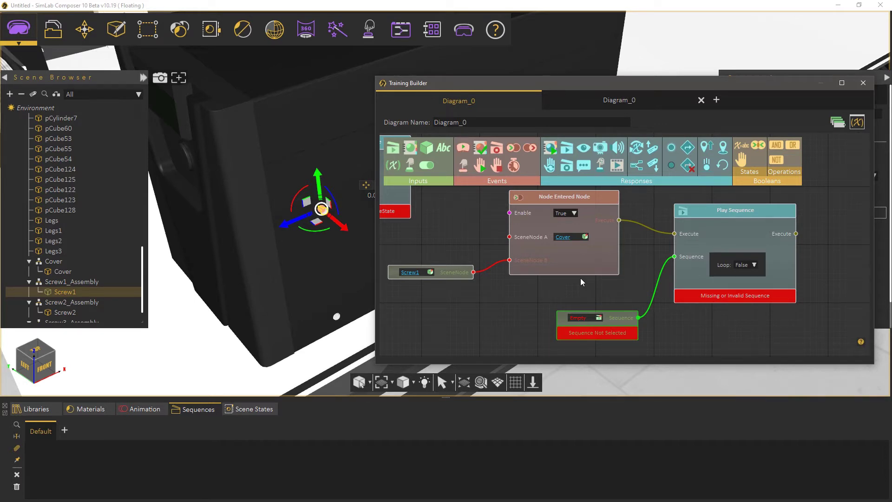
# Step: Delete all the nodes from the training diagram
pyautogui.scroll(-3, 581, 278)
pyautogui.moveTo(702, 313); pyautogui.dragTo(406, 191)
pyautogui.press('Delete')
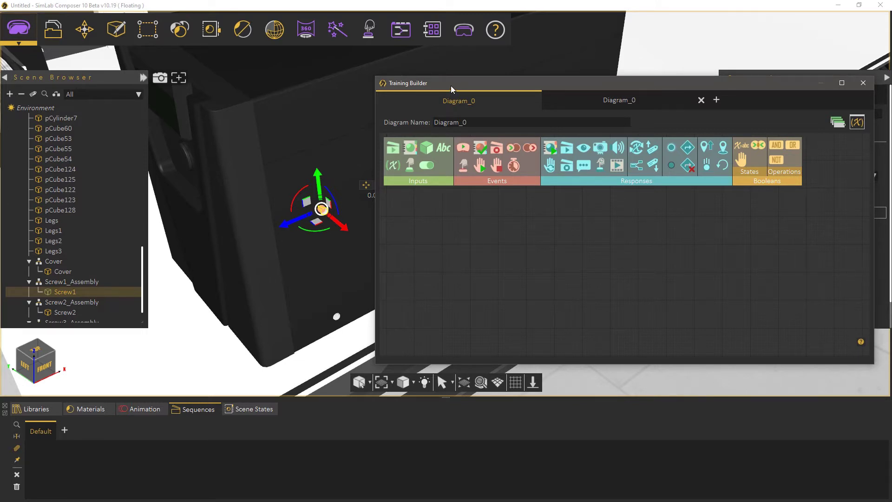
# Step: Import the Drill from the Training Builder Basics library and place it on the table beside the UPS
pyautogui.moveTo(450, 85); pyautogui.dragTo(521, 275)
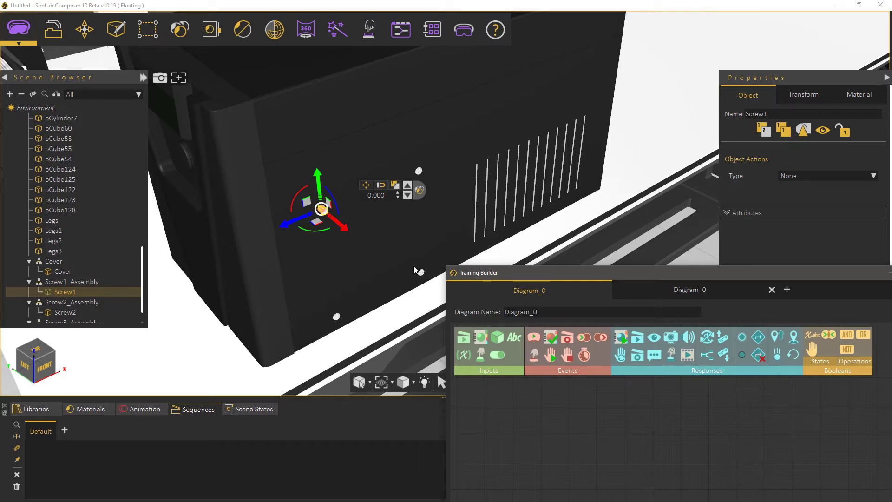
pyautogui.click(41, 410)
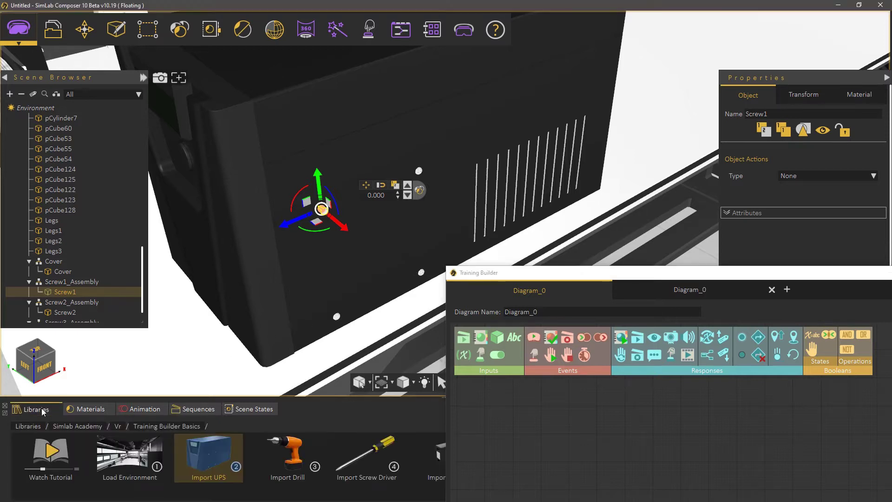
pyautogui.moveTo(509, 277); pyautogui.dragTo(570, 353)
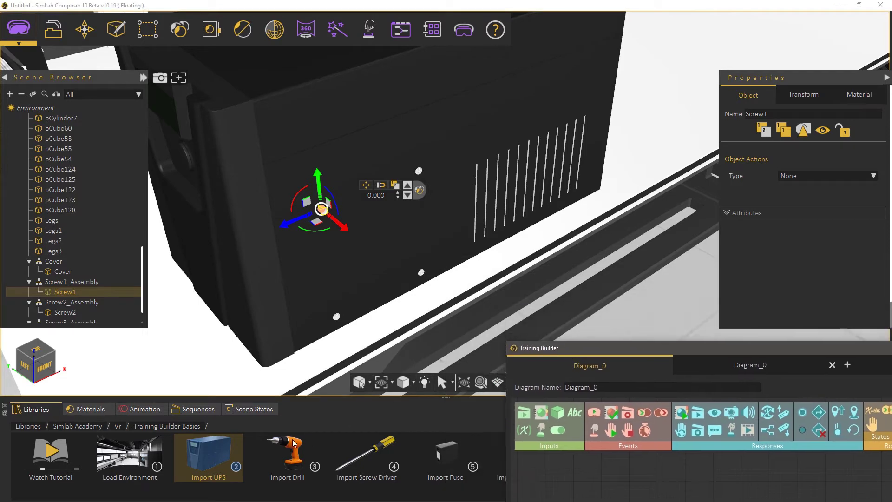
pyautogui.moveTo(285, 459); pyautogui.dragTo(511, 239)
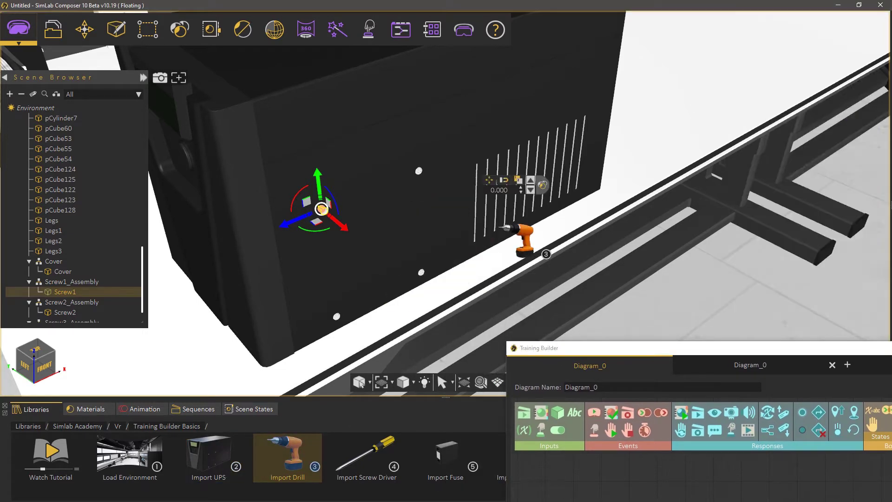
pyautogui.scroll(-3, 512, 239)
pyautogui.moveTo(587, 184); pyautogui.dragTo(544, 241, button='middle')
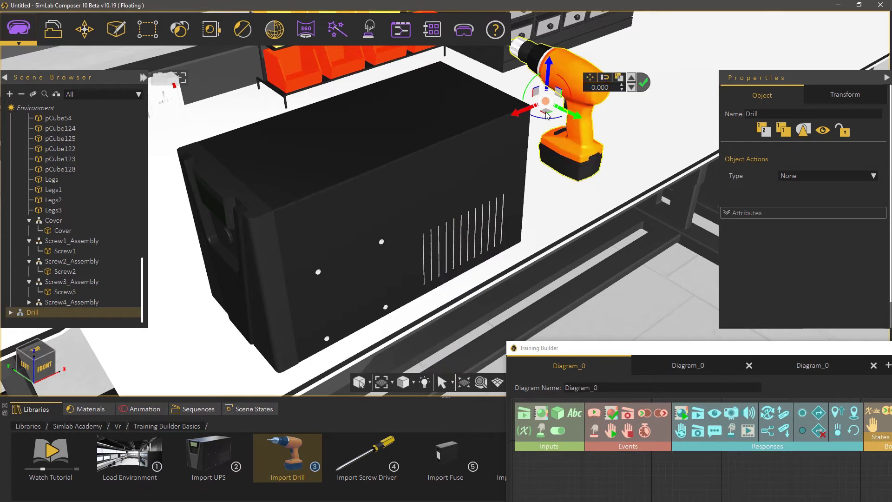
pyautogui.moveTo(546, 112); pyautogui.dragTo(561, 149)
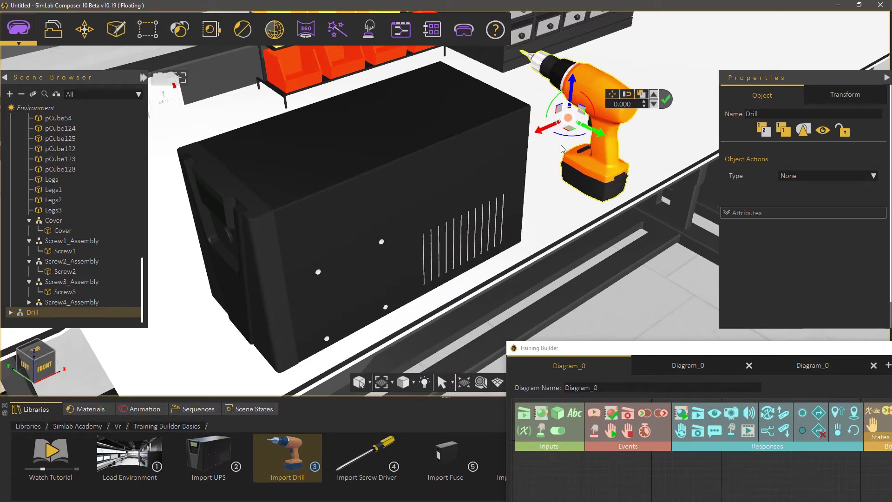
# Step: Add a Node Entered Node event with the drill's PhilipsHead as SceneNode A and Screw2 as SceneNode B
pyautogui.moveTo(542, 218); pyautogui.dragTo(543, 254, button='middle')
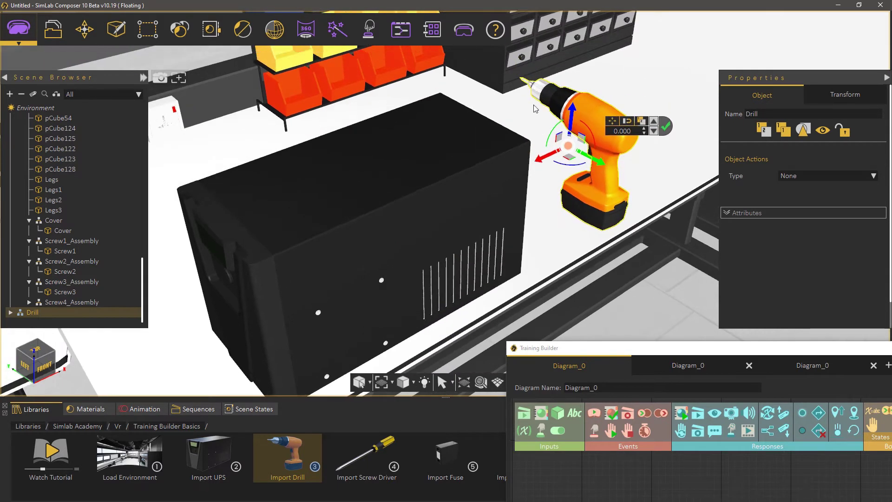
pyautogui.click(524, 81)
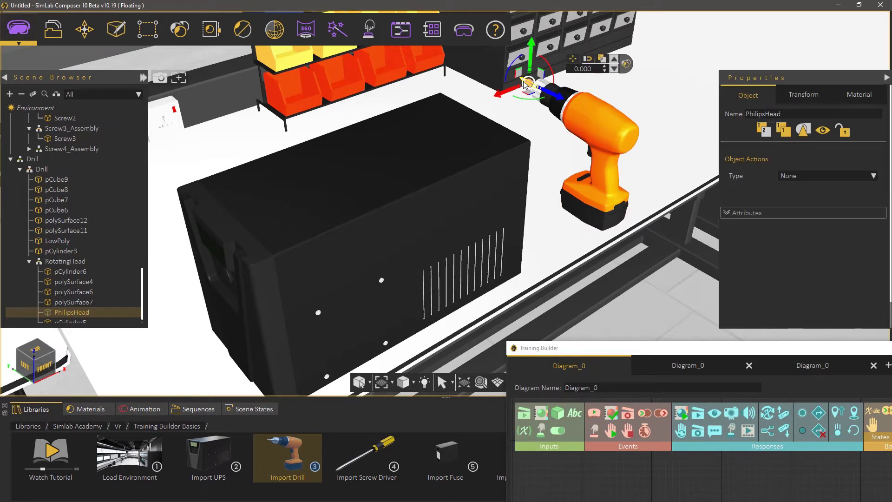
pyautogui.moveTo(539, 139); pyautogui.dragTo(381, 250, button='middle')
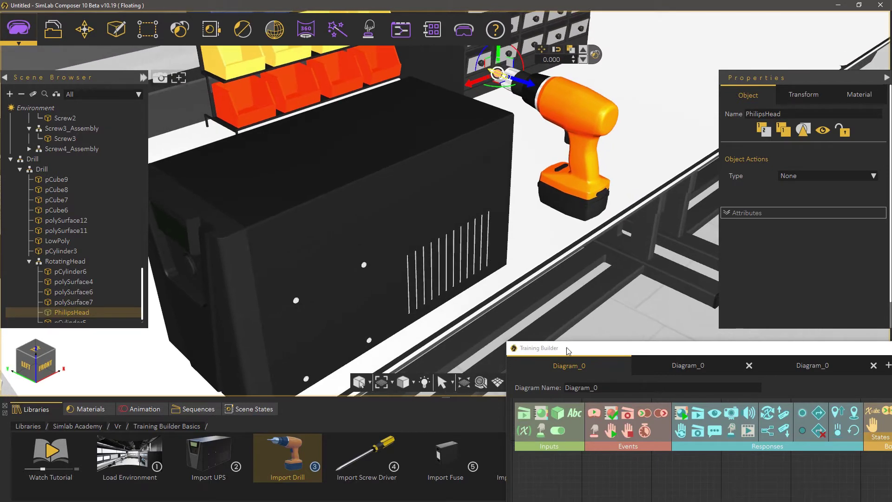
pyautogui.moveTo(567, 348); pyautogui.dragTo(454, 163)
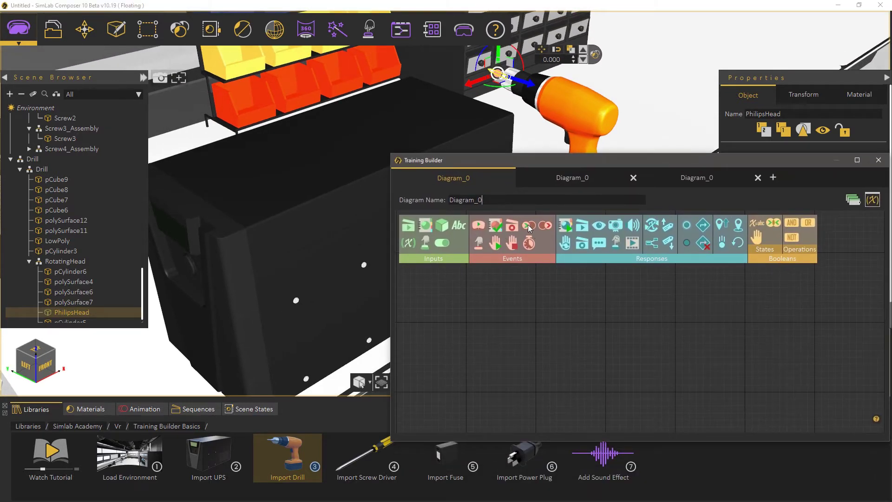
pyautogui.click(563, 312)
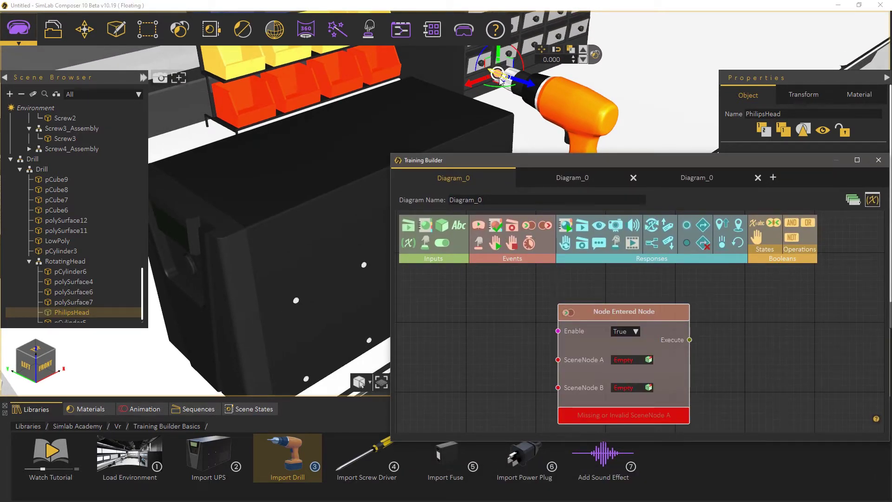
pyautogui.moveTo(492, 71); pyautogui.dragTo(652, 362)
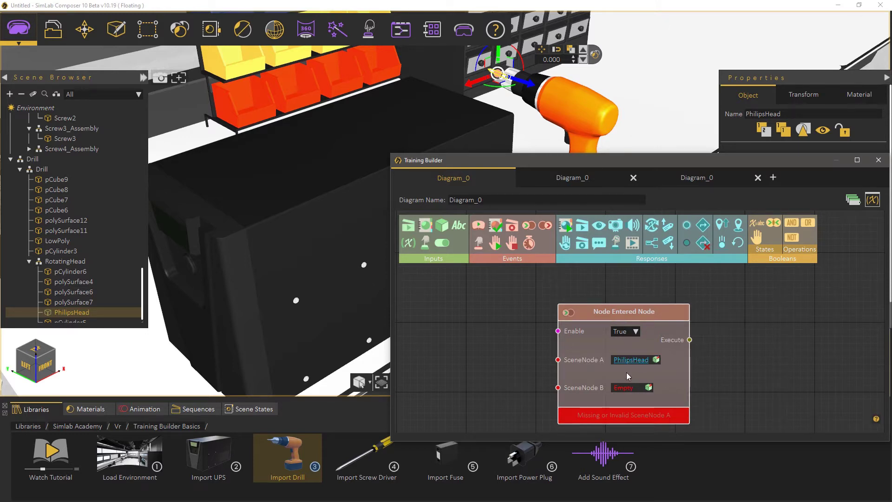
pyautogui.moveTo(548, 161); pyautogui.dragTo(597, 125)
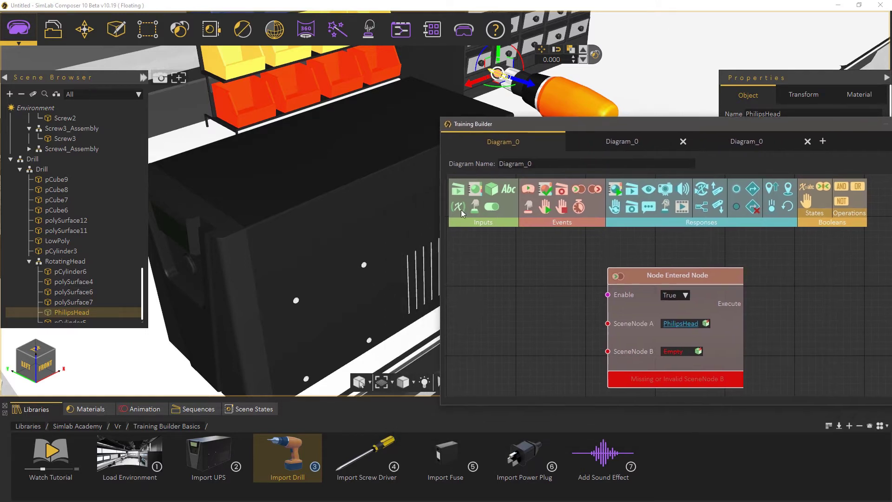
pyautogui.moveTo(364, 265); pyautogui.dragTo(656, 369)
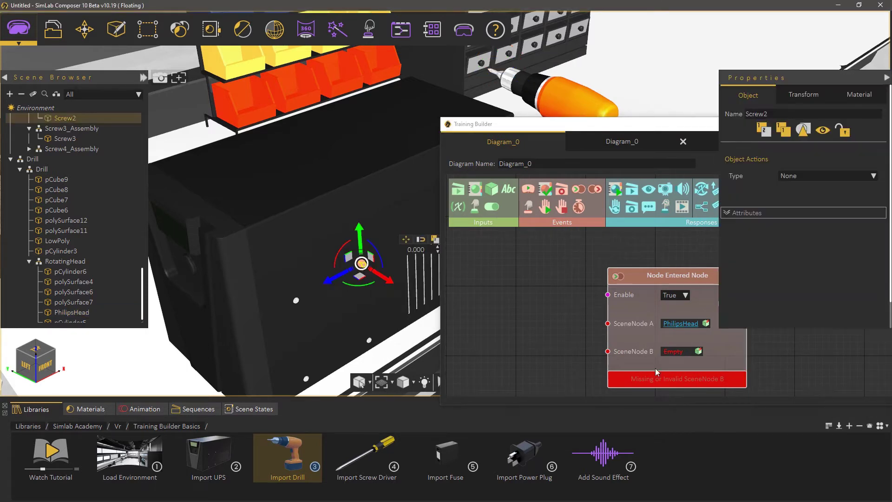
pyautogui.moveTo(530, 289); pyautogui.dragTo(418, 278)
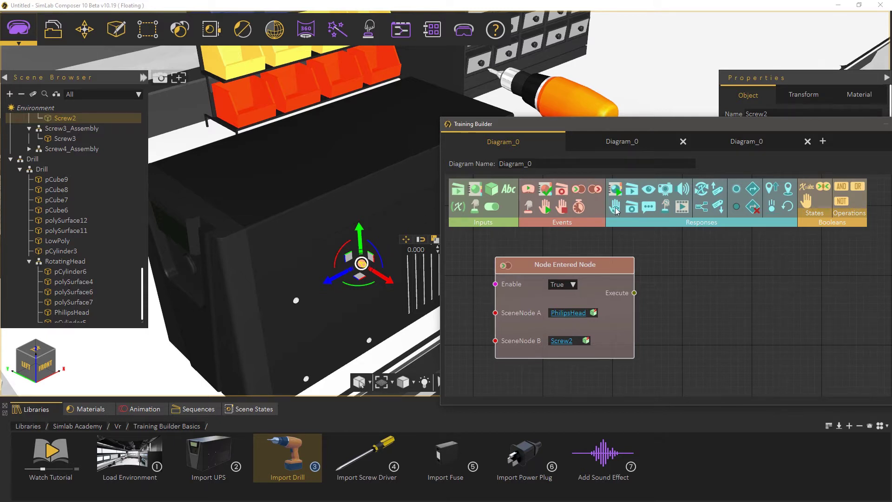
# Step: Add a Change Node Grabable State response for Screw2_Assembly, link it to the event's Execute port, and set Grab Enabled to True
pyautogui.moveTo(615, 206); pyautogui.dragTo(631, 253)
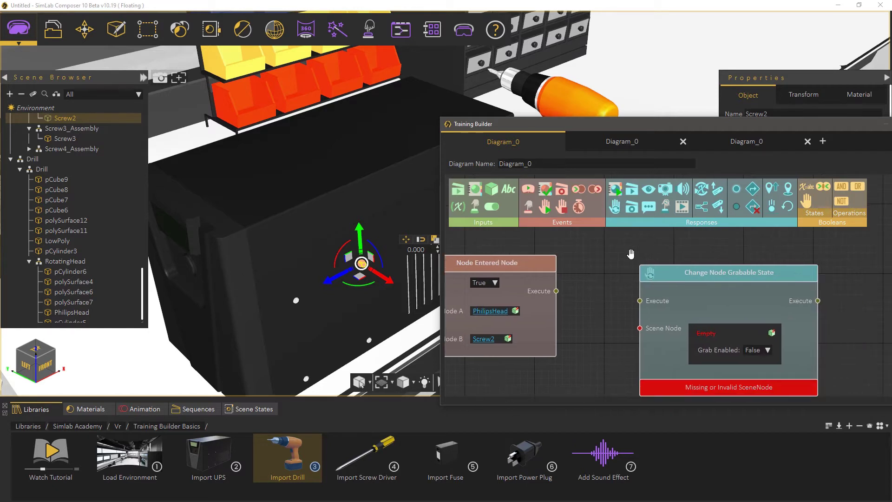
pyautogui.scroll(1, 109, 208)
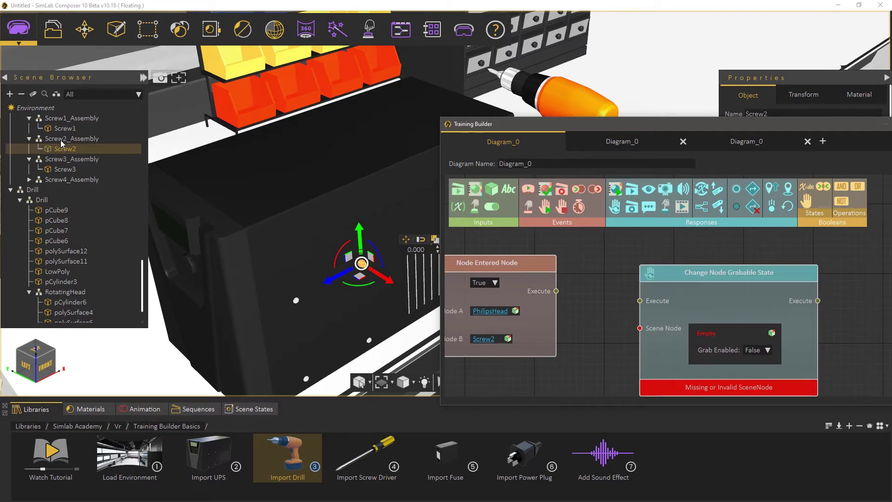
pyautogui.click(60, 139)
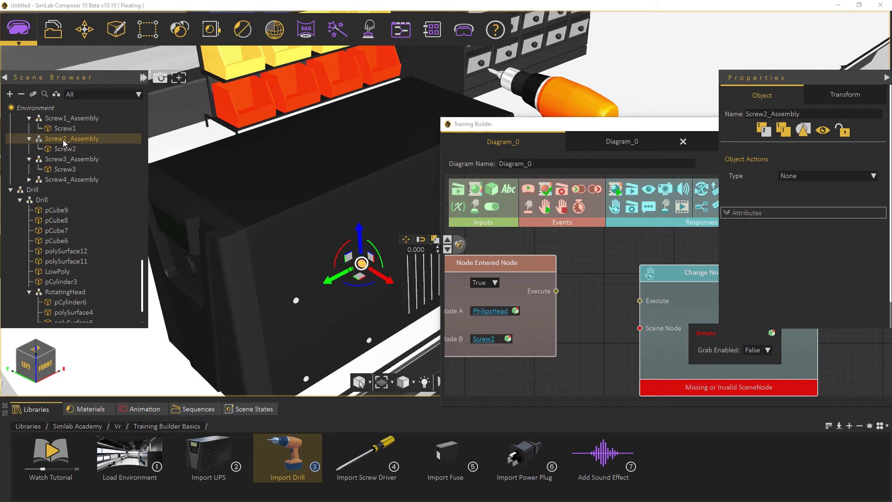
pyautogui.moveTo(605, 274); pyautogui.dragTo(638, 271)
pyautogui.click(676, 311)
pyautogui.scroll(-2, 477, 324)
pyautogui.click(688, 313)
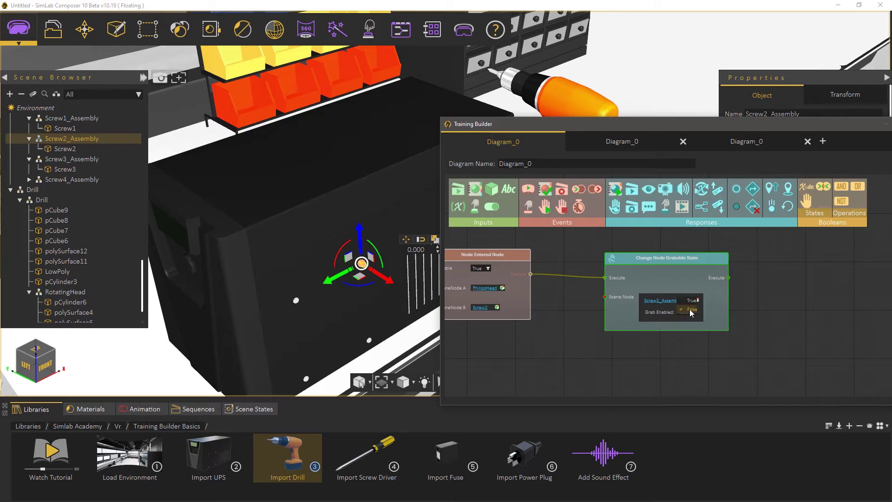
pyautogui.click(693, 300)
pyautogui.moveTo(639, 334); pyautogui.dragTo(659, 330)
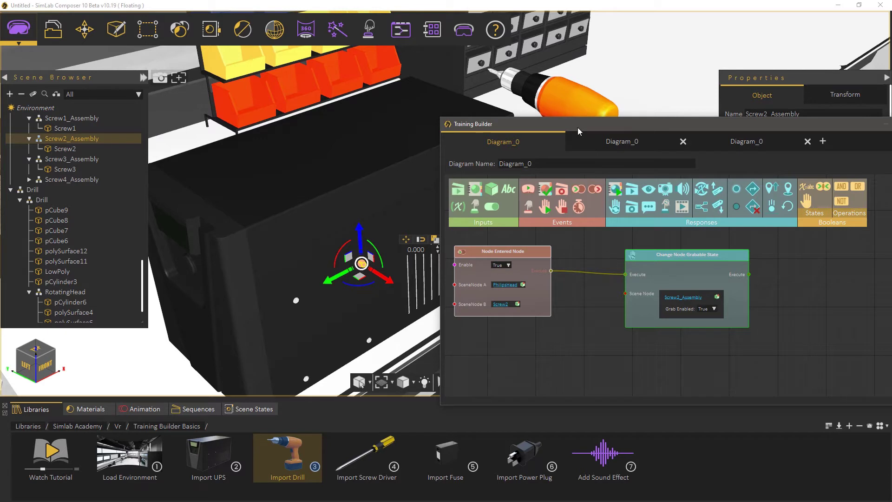
# Step: Make the top-level Drill assembly grabbable and close the Training Builder window
pyautogui.moveTo(578, 128); pyautogui.dragTo(516, 235)
pyautogui.click(567, 105)
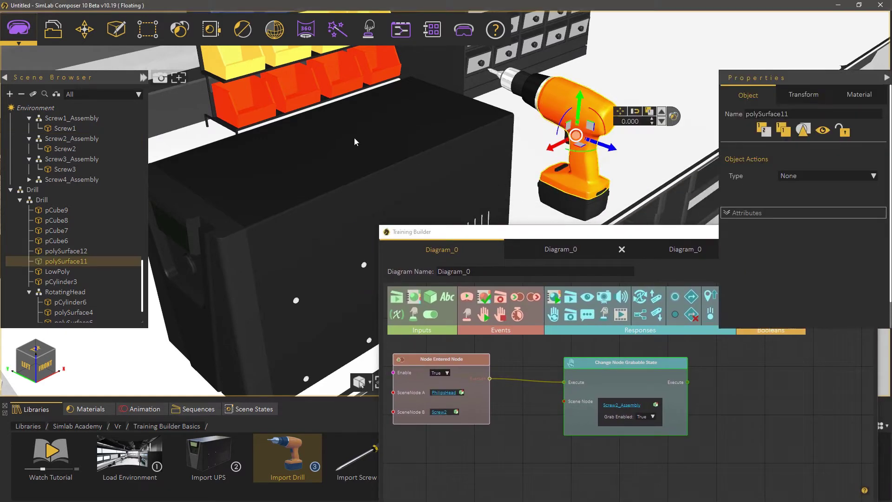
pyautogui.click(32, 190)
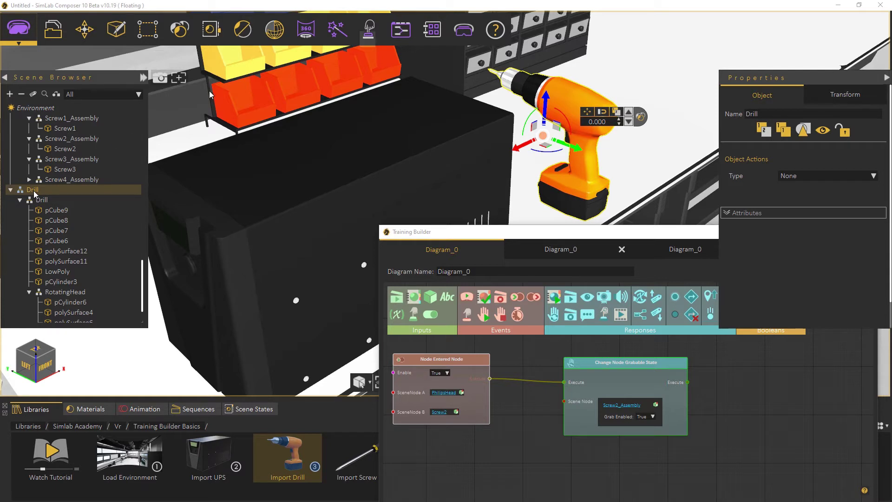
pyautogui.click(362, 35)
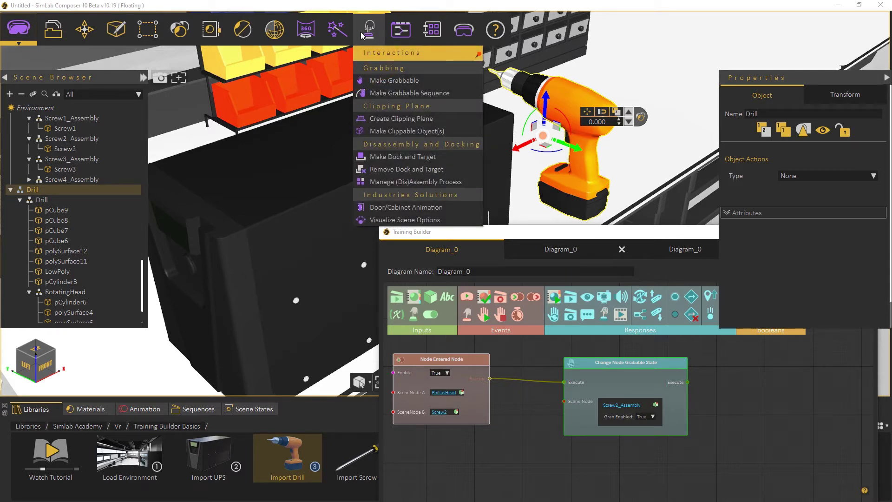
pyautogui.click(382, 82)
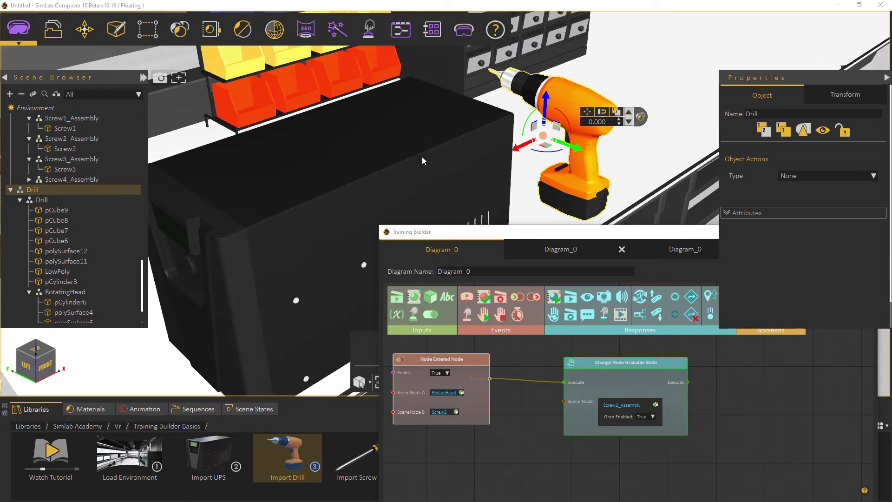
pyautogui.moveTo(494, 214); pyautogui.dragTo(370, 172)
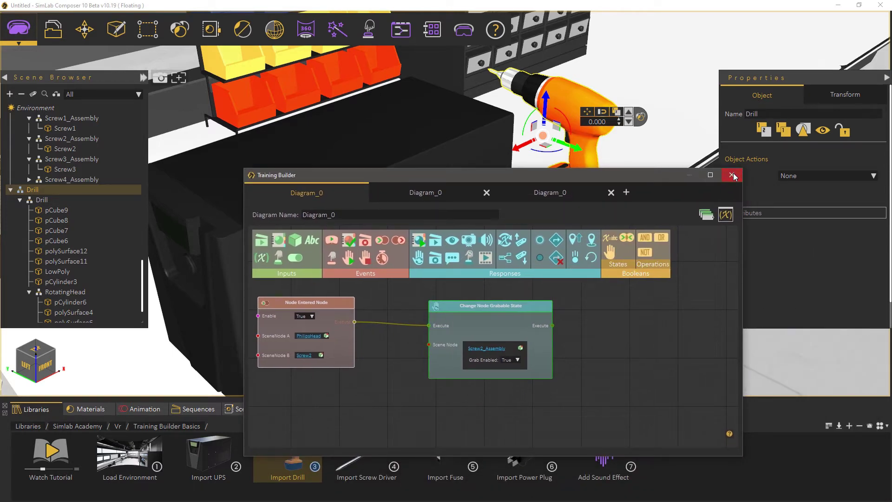
pyautogui.click(733, 174)
pyautogui.click(439, 355)
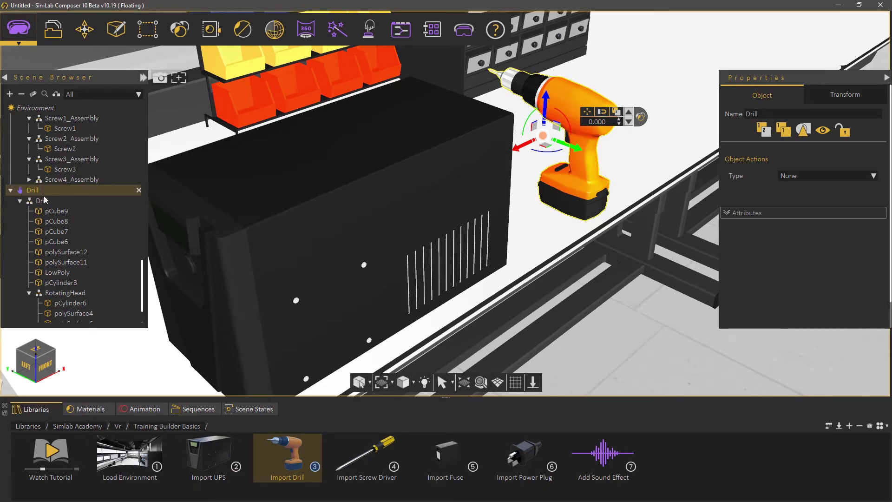
# Step: Show the scene in the SimLab VR Viewer using the Virtual Reality mode
pyautogui.click(463, 29)
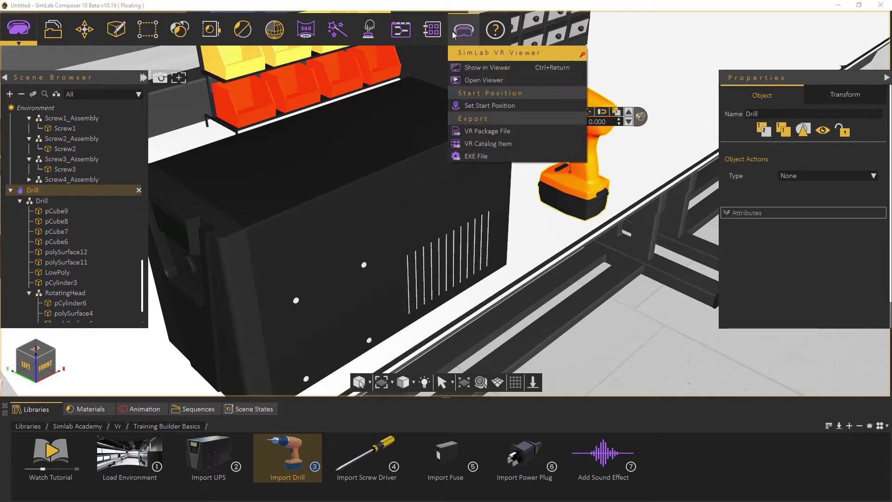
pyautogui.click(472, 68)
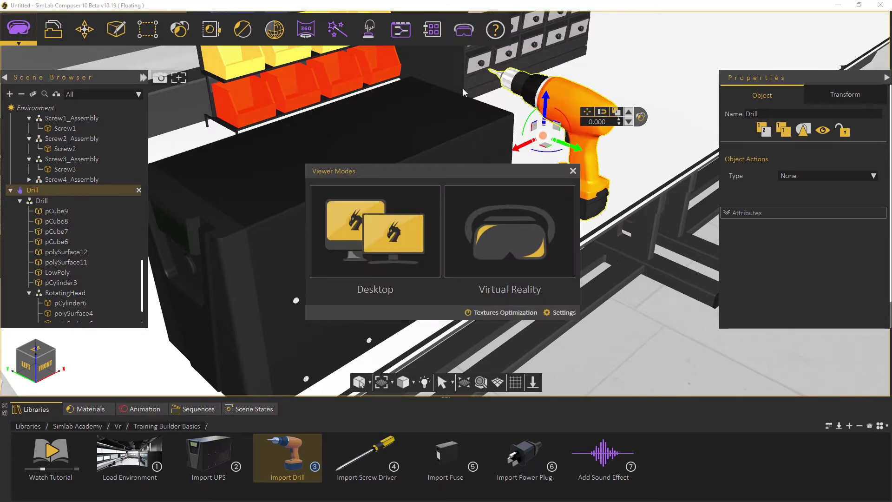
pyautogui.click(515, 230)
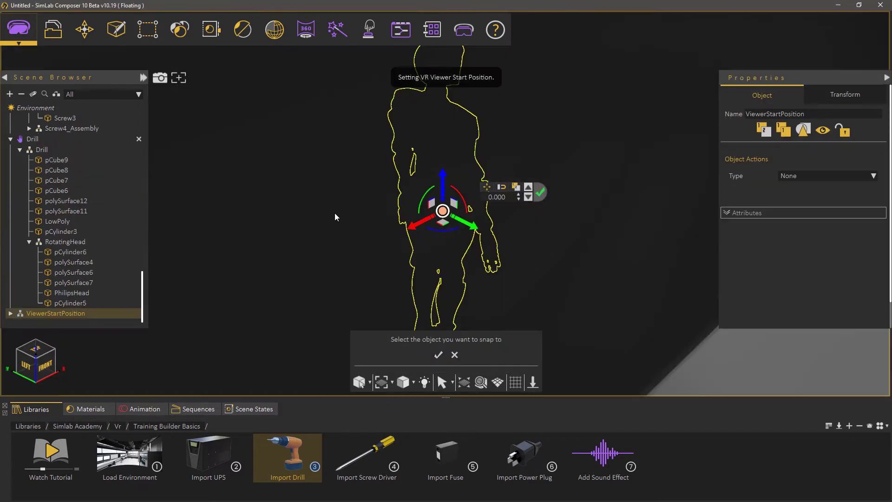
# Step: Place the VR viewer start position on the floor beside the UPS workbench, rotated about 86 degrees to face it, and confirm
pyautogui.moveTo(335, 213); pyautogui.dragTo(336, 199, button='right')
pyautogui.moveTo(298, 197); pyautogui.dragTo(486, 232, button='middle')
pyautogui.moveTo(334, 197); pyautogui.dragTo(311, 190, button='right')
pyautogui.moveTo(311, 189); pyautogui.dragTo(514, 225, button='middle')
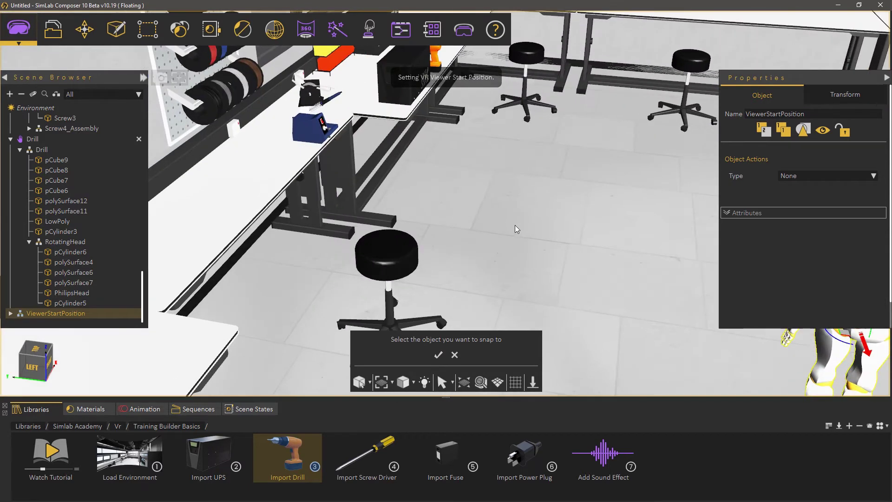
pyautogui.moveTo(513, 171); pyautogui.dragTo(504, 246, button='middle')
pyautogui.click(503, 216)
pyautogui.moveTo(503, 173); pyautogui.dragTo(553, 169)
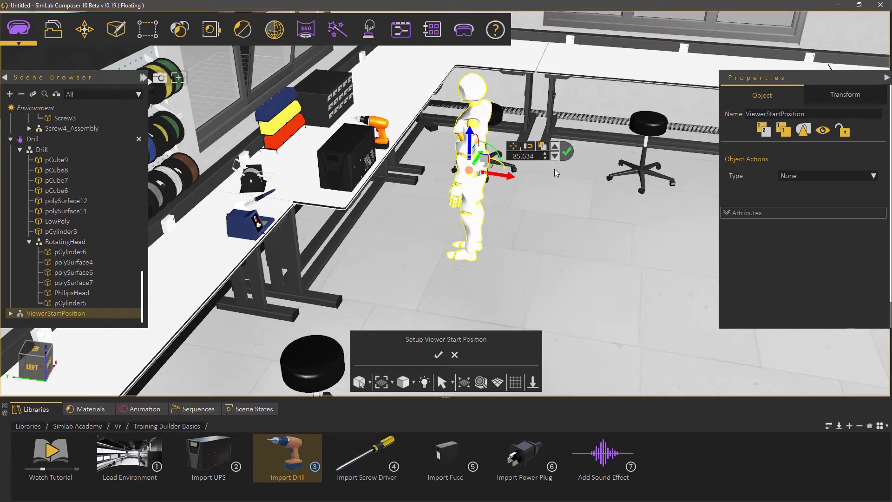
pyautogui.click(439, 355)
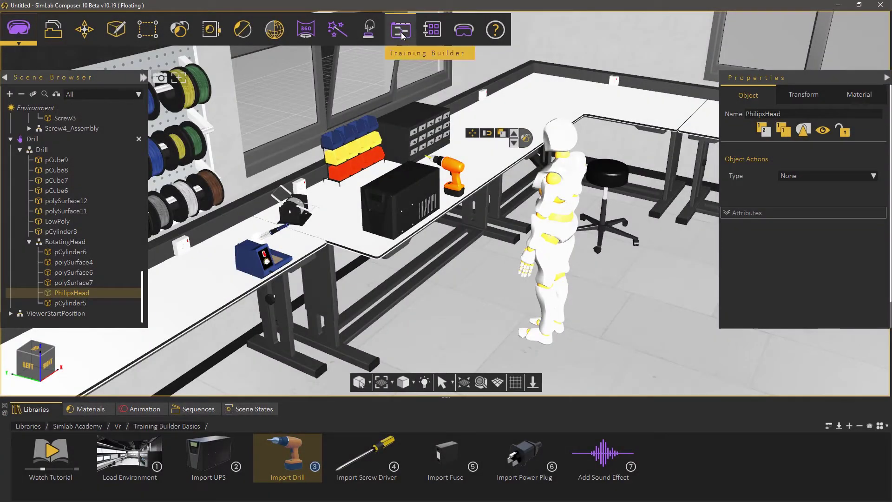
# Step: Reopen the Training Builder and duplicate the linked Screw2 event and grabbable-state response below the originals
pyautogui.click(401, 30)
pyautogui.click(515, 318)
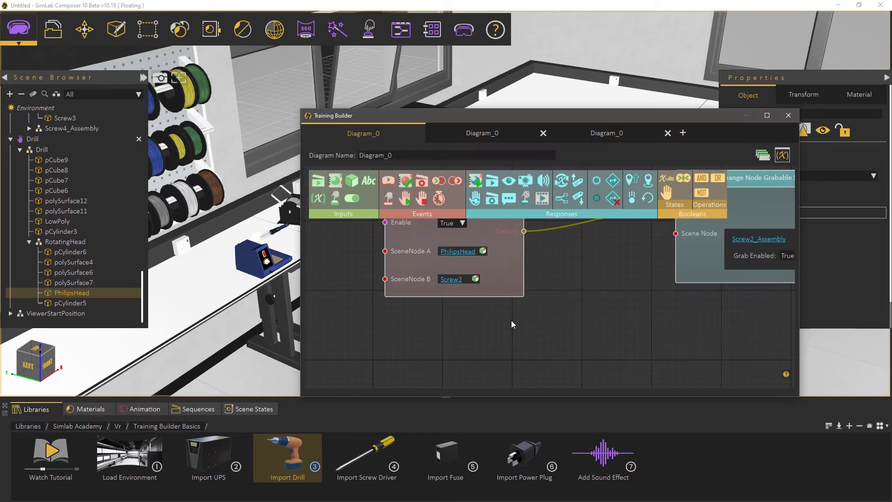
pyautogui.moveTo(657, 340); pyautogui.dragTo(479, 234)
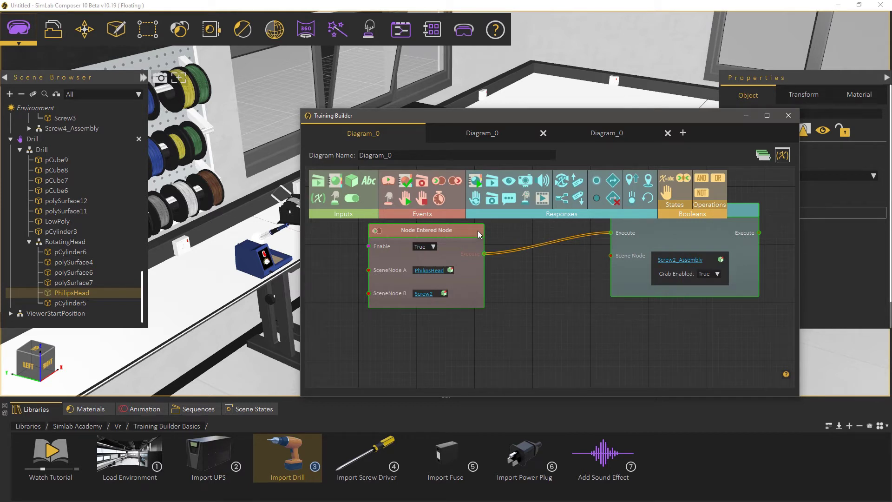
pyautogui.moveTo(480, 235); pyautogui.dragTo(487, 356)
pyautogui.moveTo(418, 122); pyautogui.dragTo(496, 97)
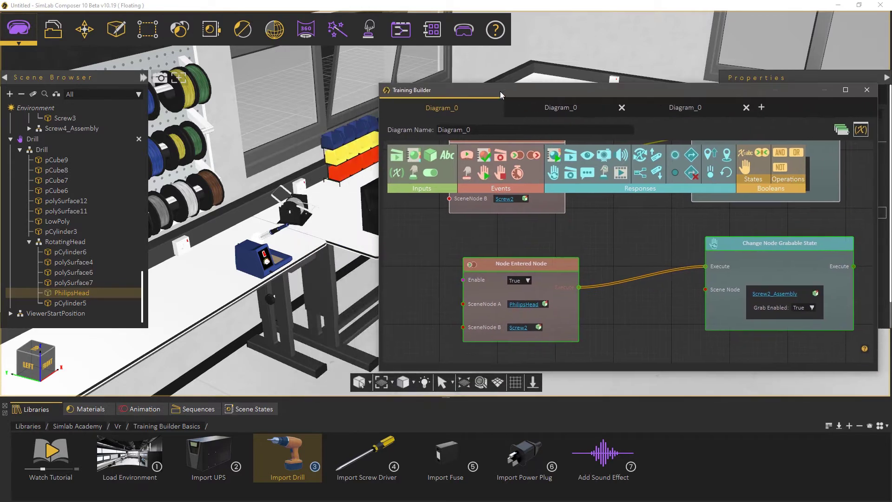
# Step: Set SceneNode B of the duplicated Node Entered Node event to Screw1
pyautogui.moveTo(276, 163); pyautogui.dragTo(266, 290)
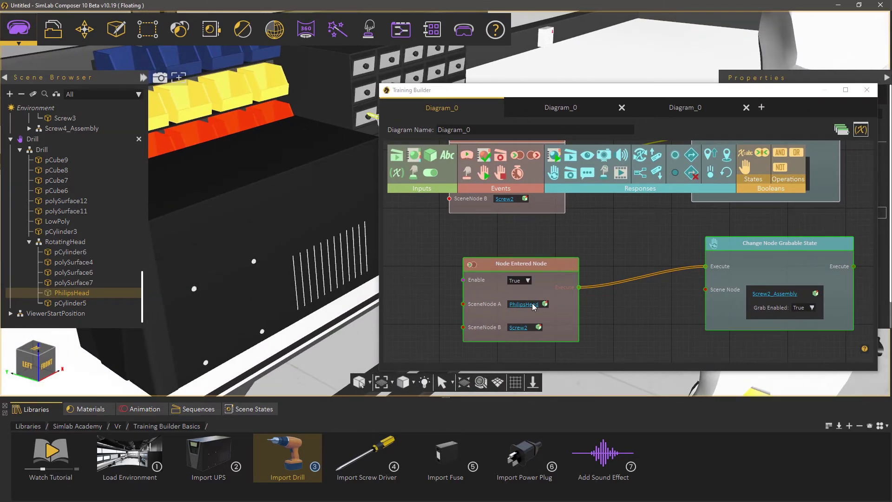
pyautogui.click(533, 304)
pyautogui.scroll(-3, 307, 280)
pyautogui.click(515, 328)
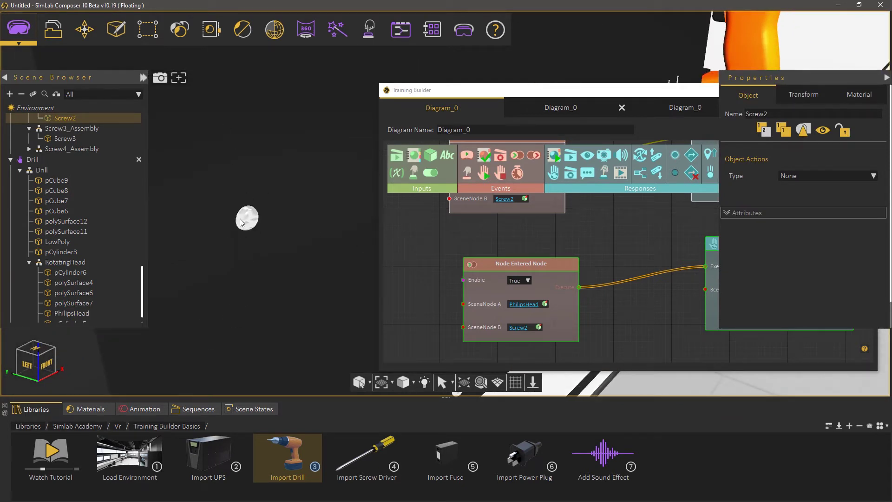
pyautogui.click(242, 222)
pyautogui.click(538, 328)
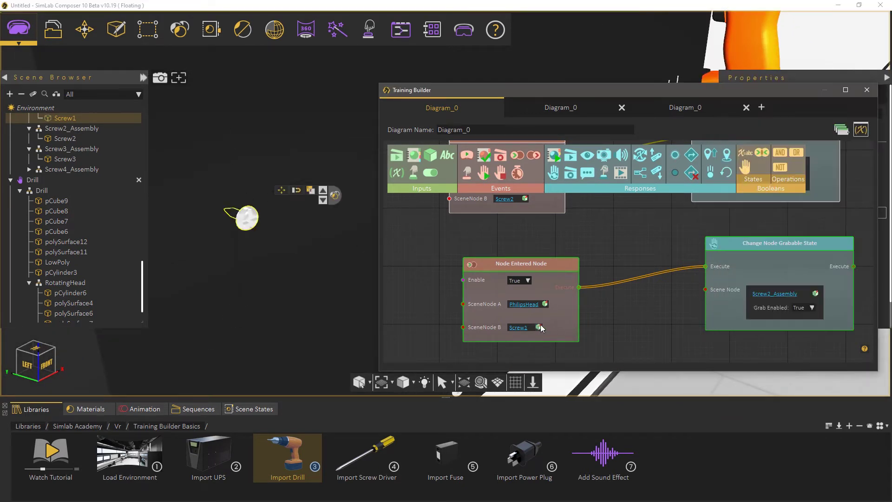
# Step: Set the scene node of the duplicated Change Node Grabable State response to Screw1_Assembly
pyautogui.click(323, 194)
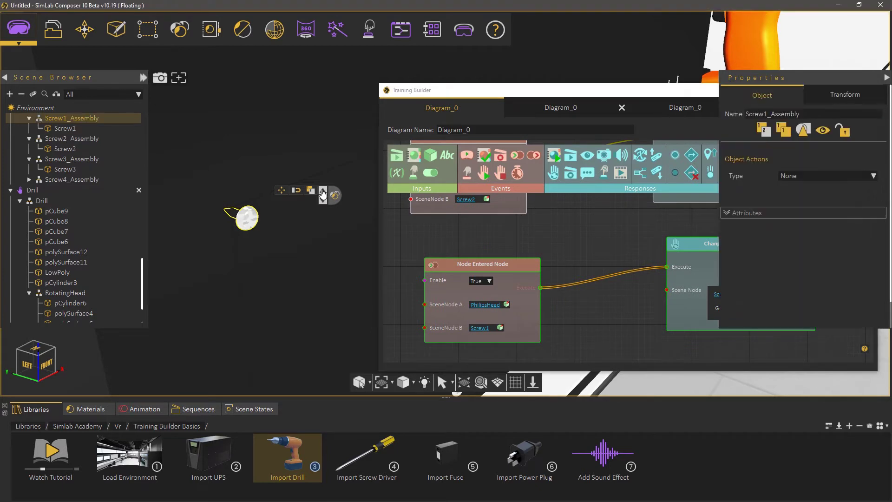
pyautogui.scroll(2, 110, 159)
pyautogui.click(636, 332)
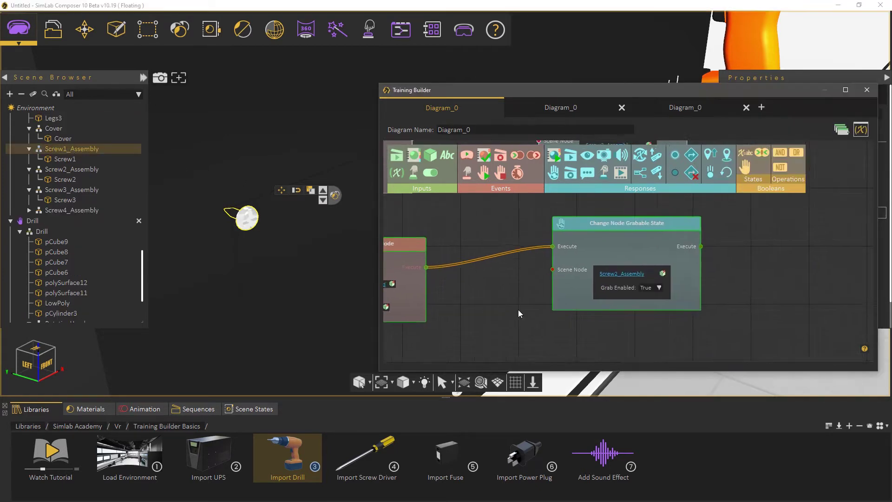
pyautogui.click(659, 272)
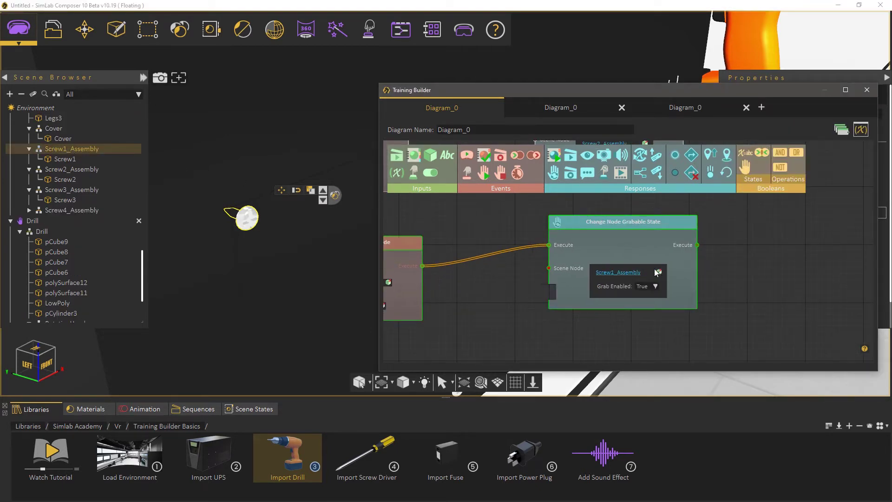
# Step: Duplicate the linked Screw1 event and response pair and place the copy below it
pyautogui.moveTo(669, 320); pyautogui.dragTo(513, 220)
pyautogui.hotkey('ctrl', 'c')
pyautogui.hotkey('ctrl', 'v')
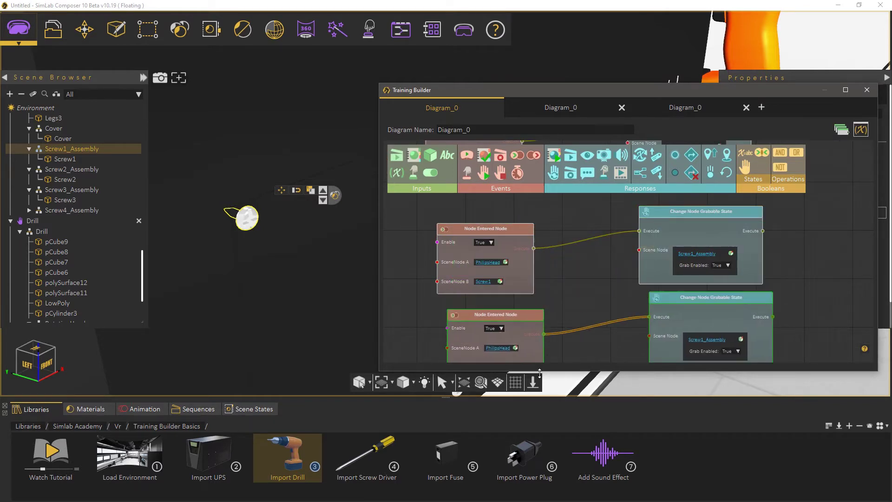
pyautogui.moveTo(541, 292); pyautogui.dragTo(542, 309)
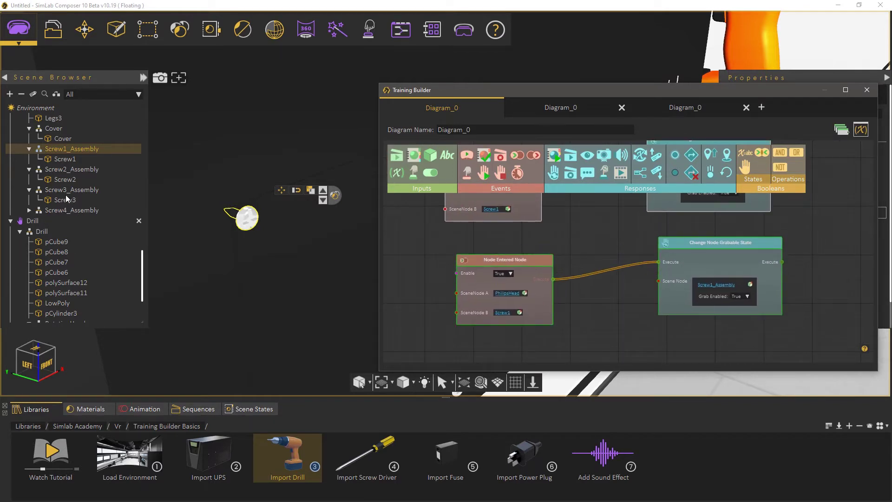
# Step: Set the new event's SceneNode B to Screw4 and its response's scene node to Screw4_Assembly
pyautogui.scroll(-2, 288, 289)
pyautogui.moveTo(298, 288); pyautogui.dragTo(162, 224, button='middle')
pyautogui.click(357, 321)
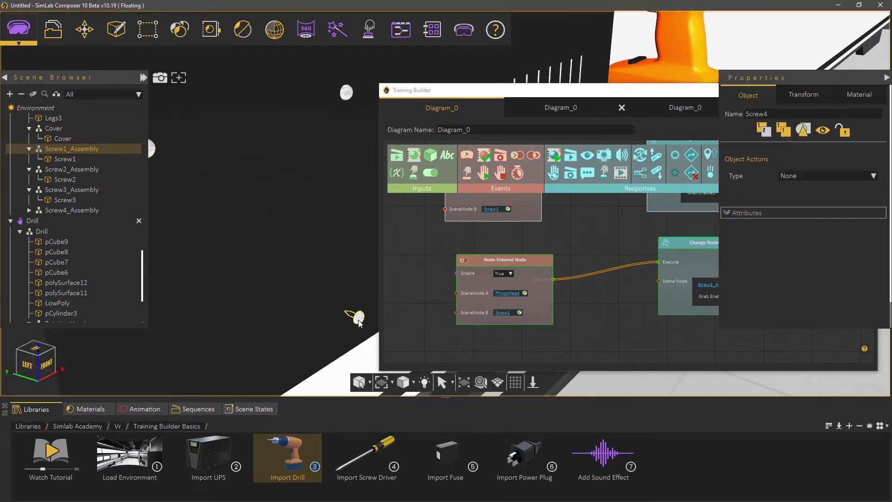
pyautogui.click(519, 313)
pyautogui.click(84, 211)
pyautogui.moveTo(617, 319); pyautogui.dragTo(566, 319)
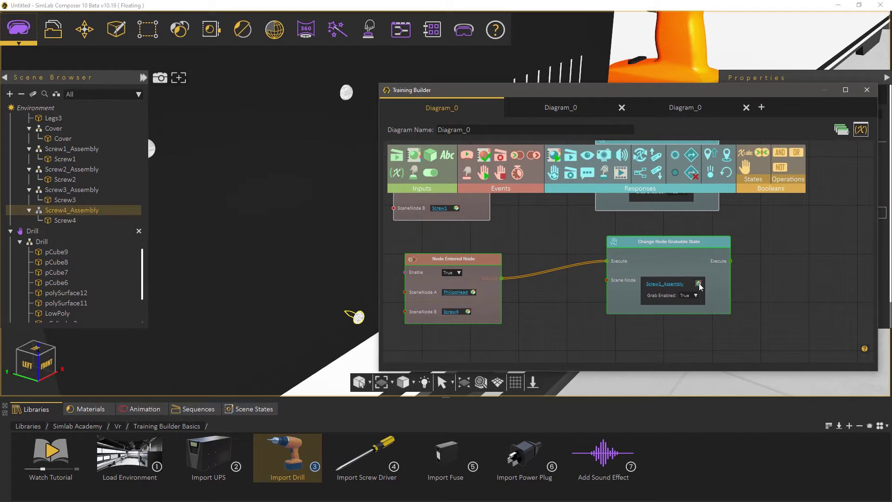
# Step: Select Screw3 in the scene, duplicate the linked Screw4 event and response pair, and place the copy below it
pyautogui.moveTo(316, 294); pyautogui.dragTo(290, 304)
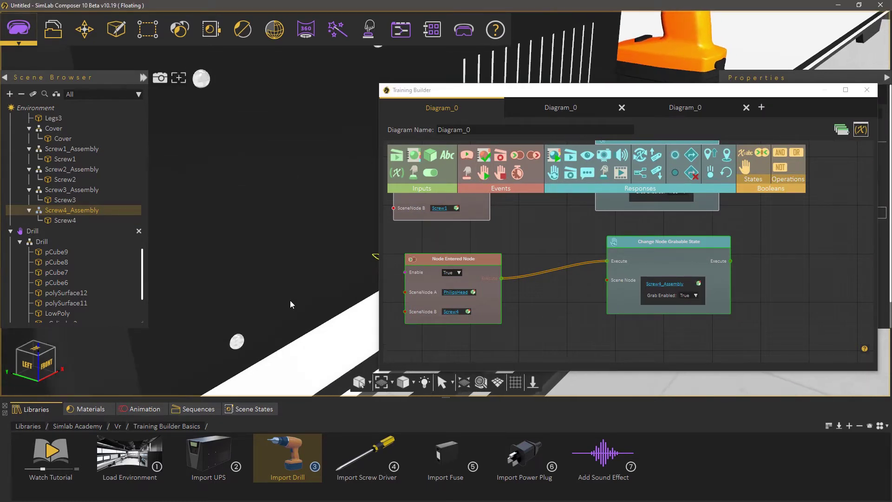
pyautogui.click(237, 344)
pyautogui.moveTo(611, 341); pyautogui.dragTo(607, 317, button='middle')
pyautogui.moveTo(662, 320); pyautogui.dragTo(464, 215)
pyautogui.hotkey('ctrl', 'c')
pyautogui.hotkey('ctrl', 'v')
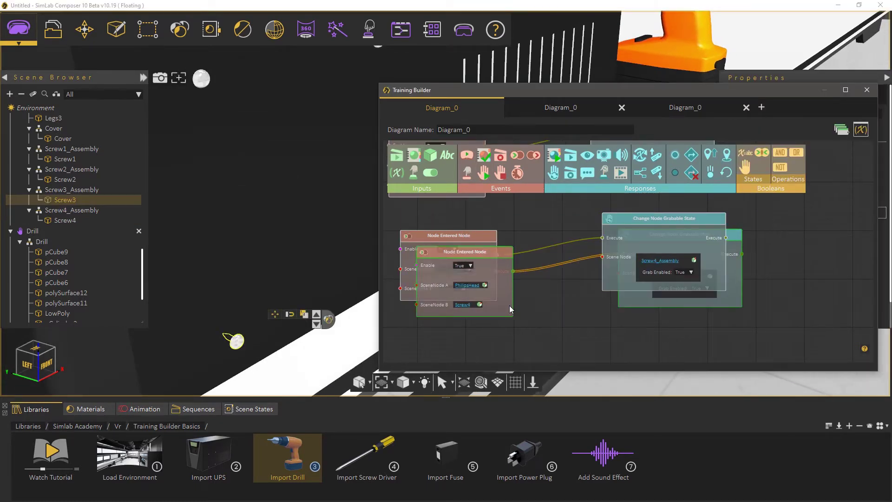
pyautogui.moveTo(509, 305); pyautogui.dragTo(503, 358)
pyautogui.moveTo(503, 358); pyautogui.dragTo(473, 322, button='middle')
# Step: Assign Screw3 as SceneNode B of the newest event and Screw3_Assembly as its response's scene node
pyautogui.click(473, 322)
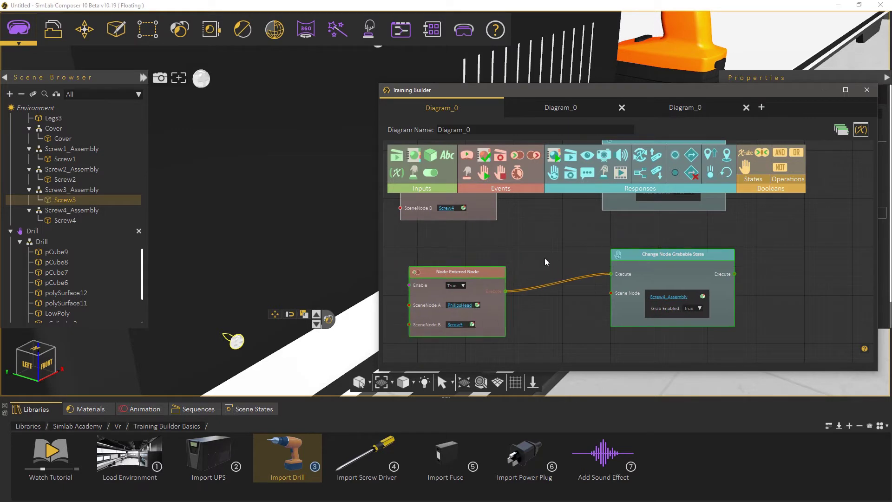
pyautogui.click(73, 189)
pyautogui.click(687, 307)
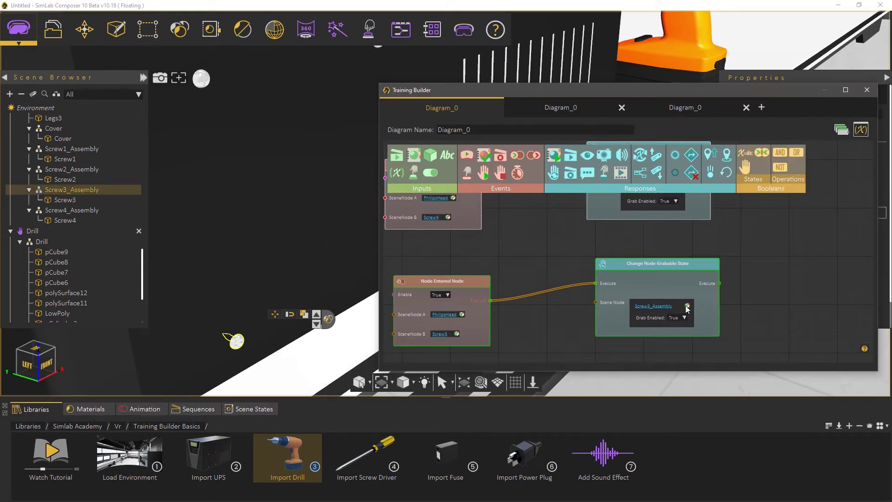
pyautogui.moveTo(555, 262); pyautogui.dragTo(560, 351, button='middle')
pyautogui.moveTo(528, 264); pyautogui.dragTo(571, 225, button='middle')
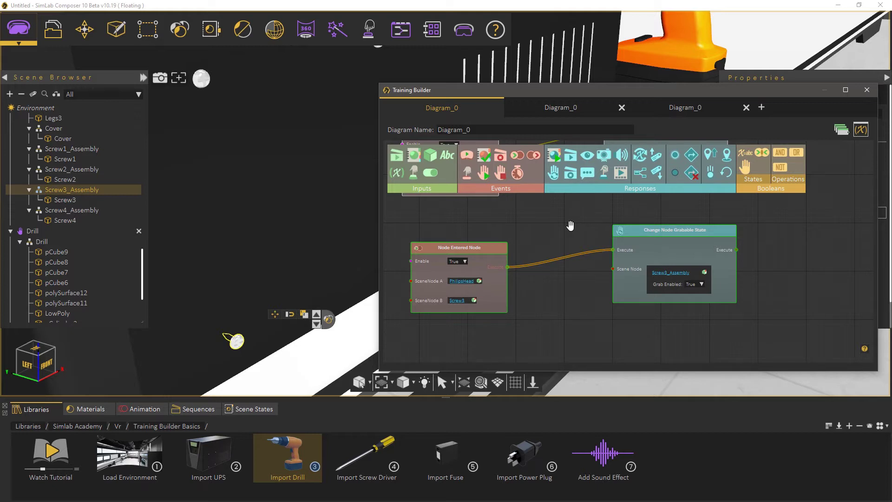
# Step: Select Screw2 on the UPS cover and open the animation timeline for it
pyautogui.moveTo(535, 176); pyautogui.dragTo(535, 278, button='middle')
pyautogui.moveTo(453, 93); pyautogui.dragTo(466, 150)
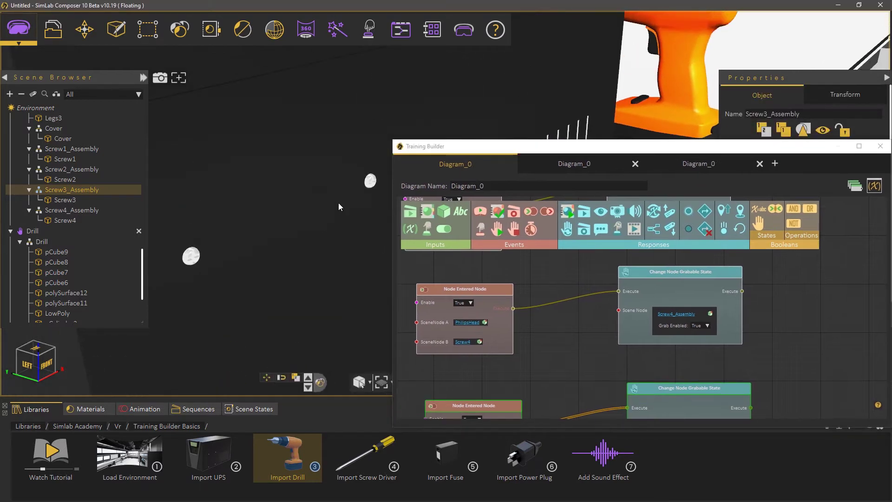
pyautogui.click(345, 175)
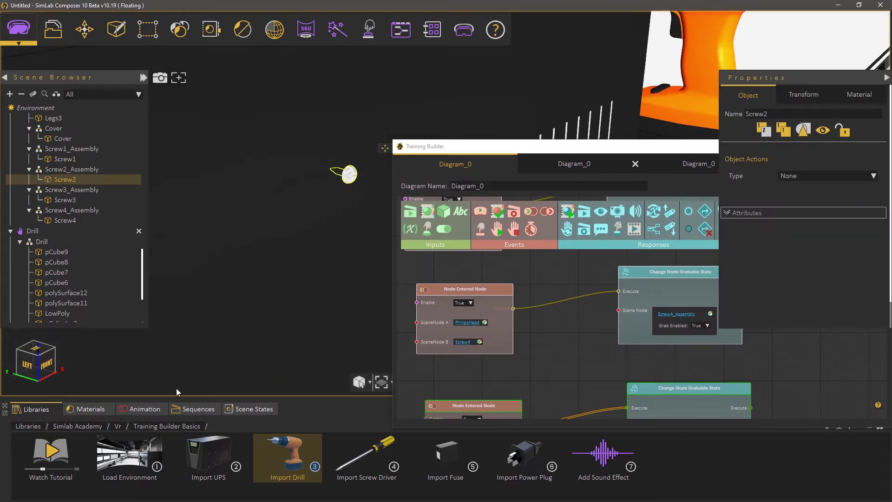
pyautogui.click(144, 408)
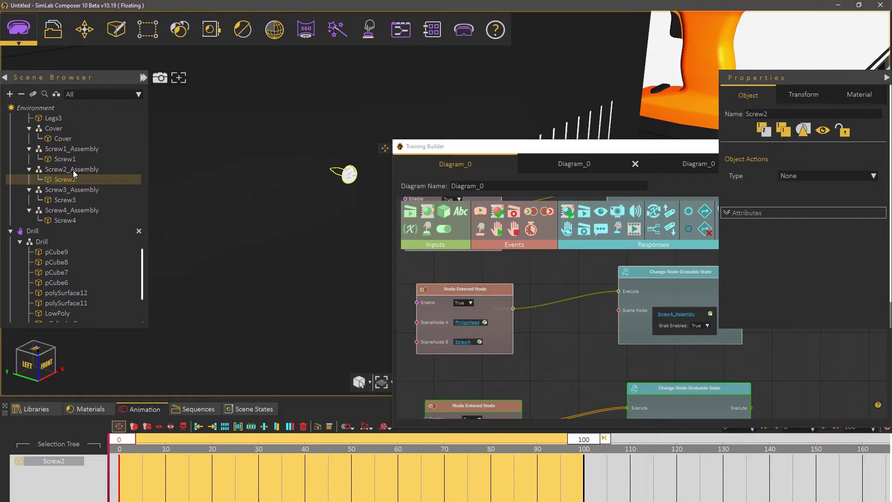
pyautogui.scroll(3, 283, 263)
pyautogui.moveTo(298, 275); pyautogui.dragTo(314, 312, button='middle')
pyautogui.scroll(1, 308, 289)
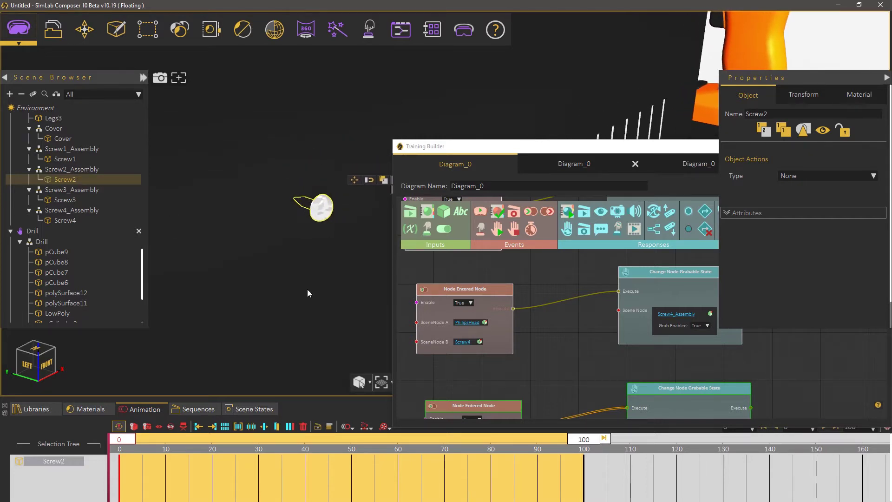
# Step: Keyframe Screw2 at frame 15, moved about 0.002 outward from the cover and rotated to 240 degrees around its axis
pyautogui.moveTo(124, 441); pyautogui.dragTo(191, 447)
pyautogui.scroll(3, 301, 299)
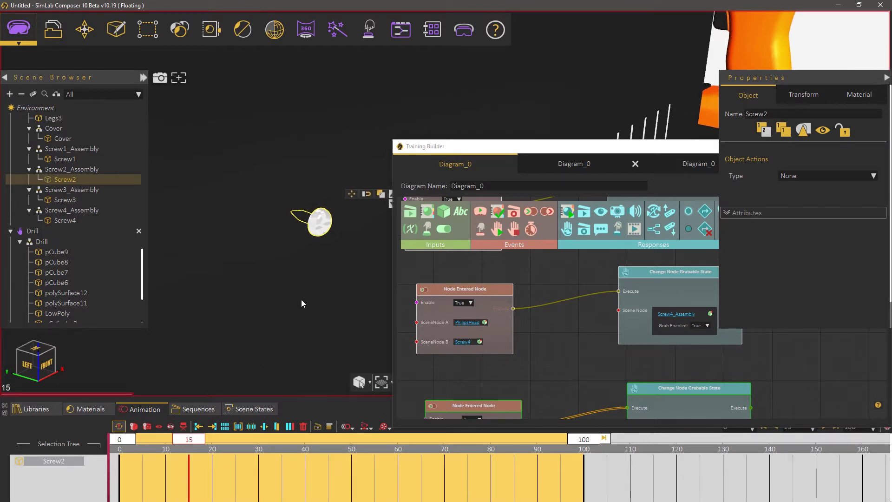
pyautogui.press('m')
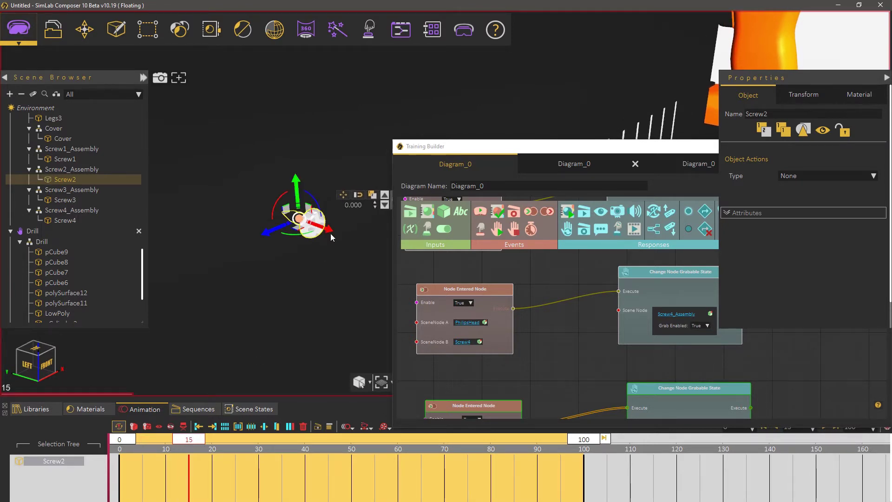
pyautogui.moveTo(328, 230); pyautogui.dragTo(333, 233)
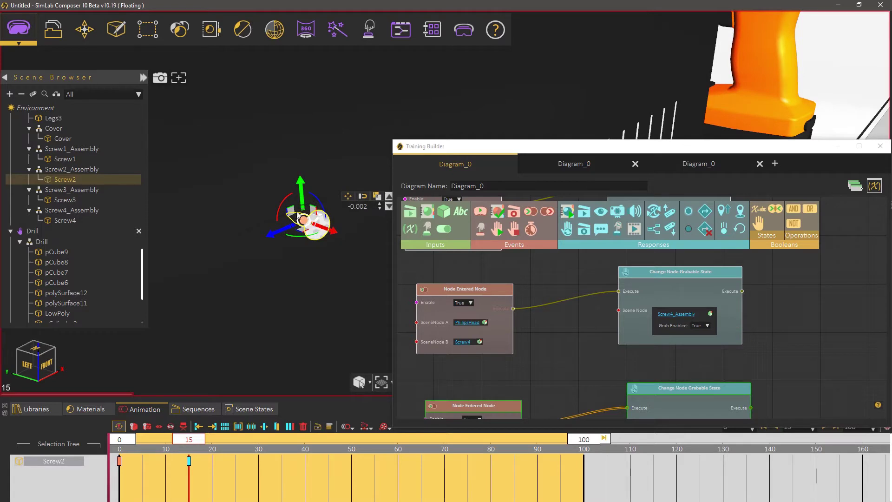
pyautogui.moveTo(283, 205); pyautogui.dragTo(340, 214)
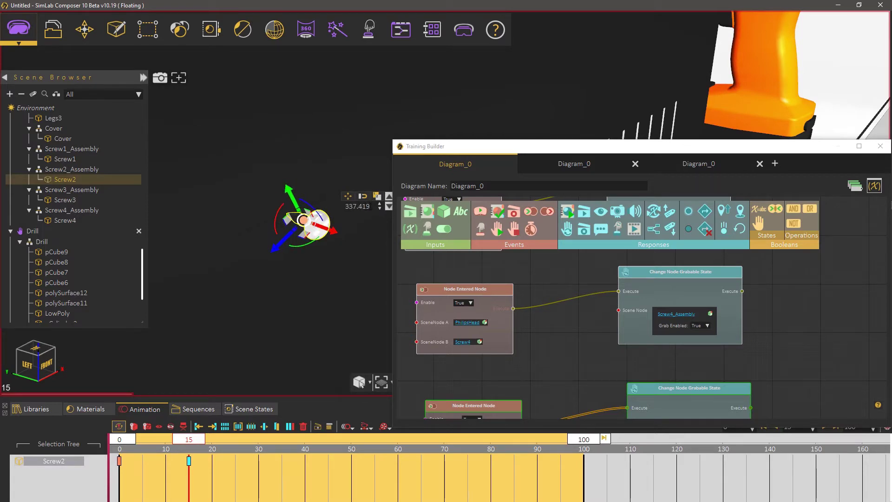
pyautogui.moveTo(278, 217); pyautogui.dragTo(279, 269)
pyautogui.doubleClick(358, 206)
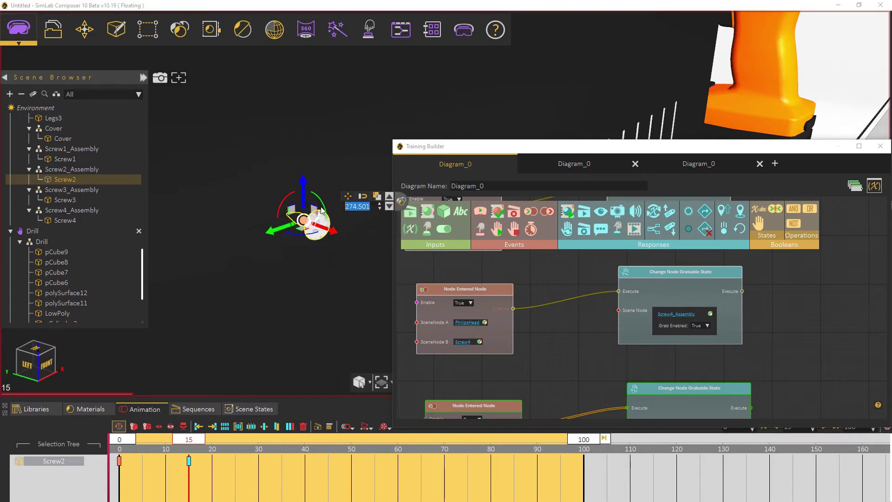
pyautogui.write('240')
pyautogui.press('Return')
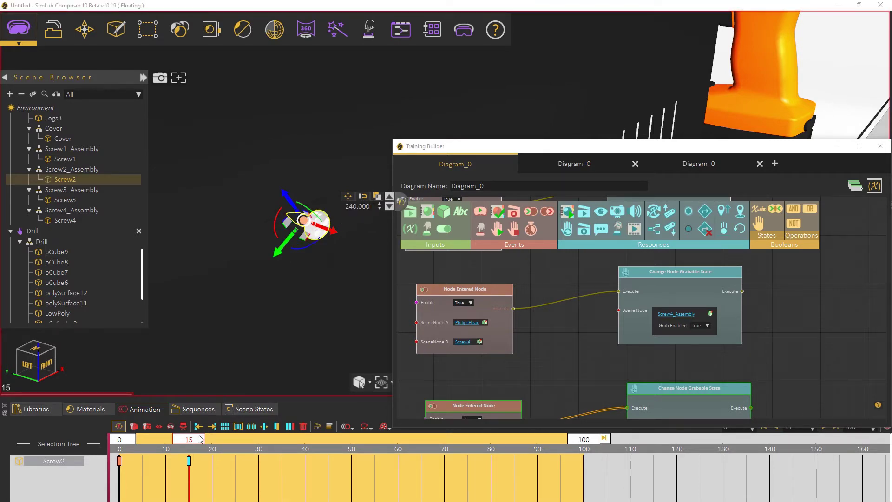
# Step: Keyframe Screw2 at frame 30, moved about 0.002 farther outward and rotated by -120 degrees around its axis
pyautogui.moveTo(199, 442); pyautogui.dragTo(261, 447)
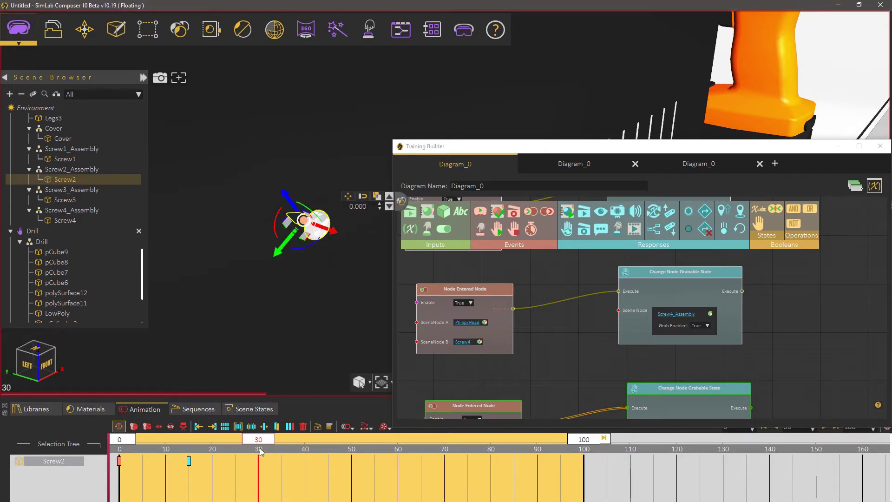
pyautogui.moveTo(340, 238); pyautogui.dragTo(334, 237)
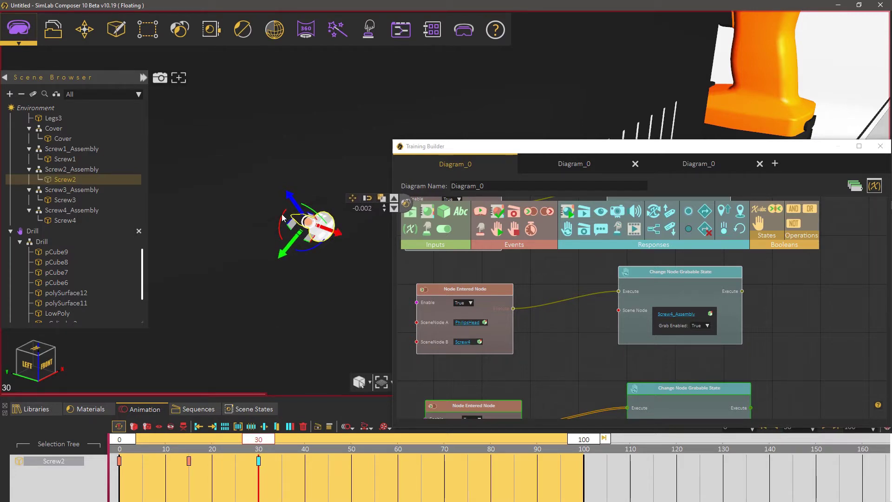
pyautogui.moveTo(282, 217); pyautogui.dragTo(284, 246)
pyautogui.write('-120')
pyautogui.press('Return')
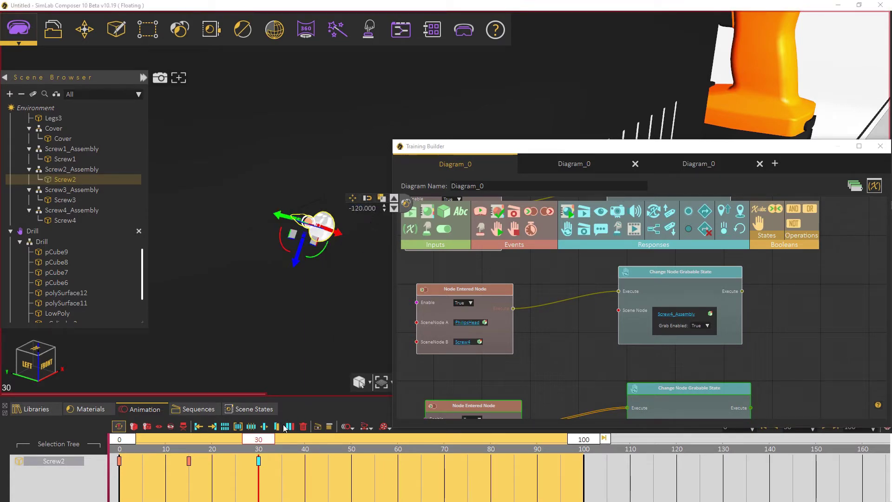
# Step: Keyframe Screw2 at frame 45, moved about 0.002 farther outward and rotated by -120 degrees around its axis
pyautogui.moveTo(258, 439); pyautogui.dragTo(328, 439)
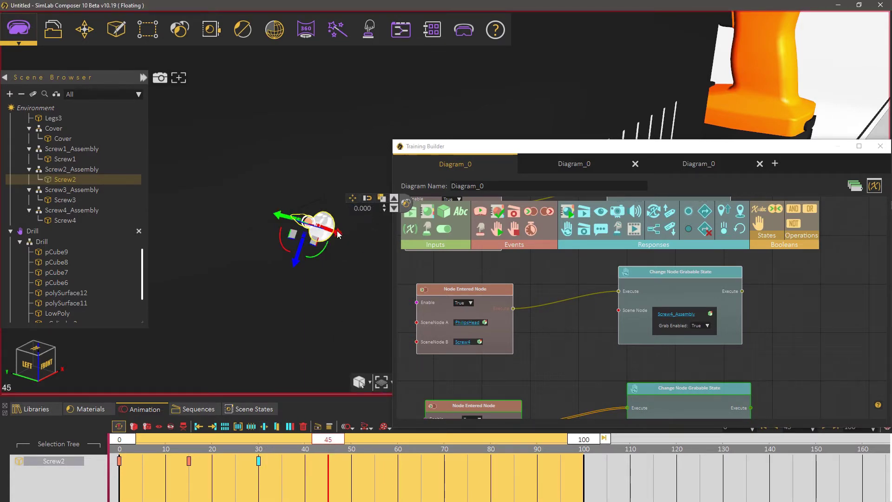
pyautogui.moveTo(338, 232); pyautogui.dragTo(343, 233)
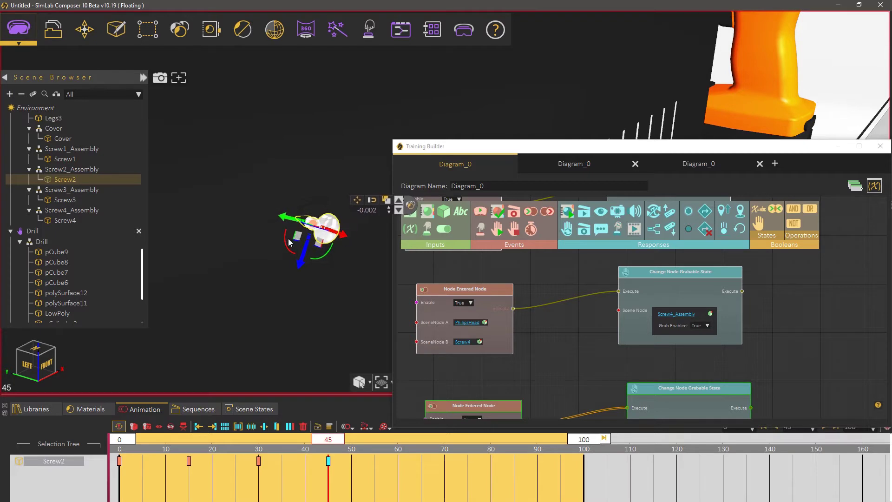
pyautogui.moveTo(289, 242); pyautogui.dragTo(335, 224)
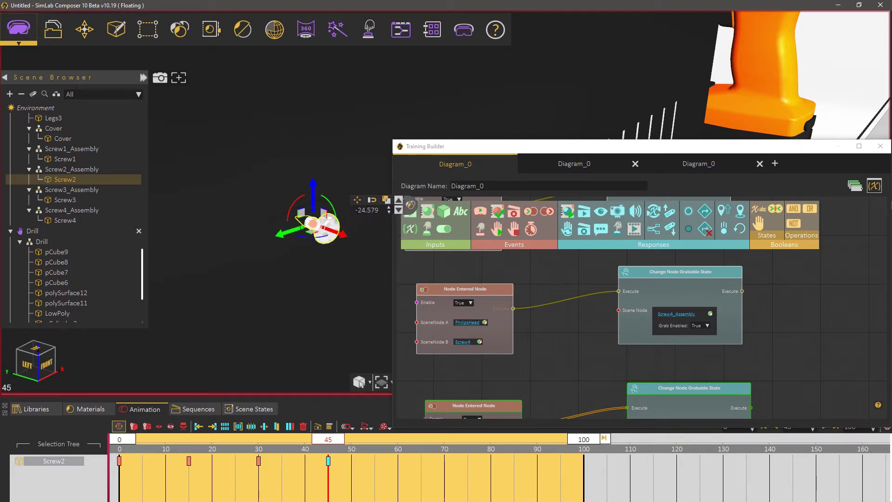
pyautogui.doubleClick(370, 210)
pyautogui.write('120')
pyautogui.press('Return')
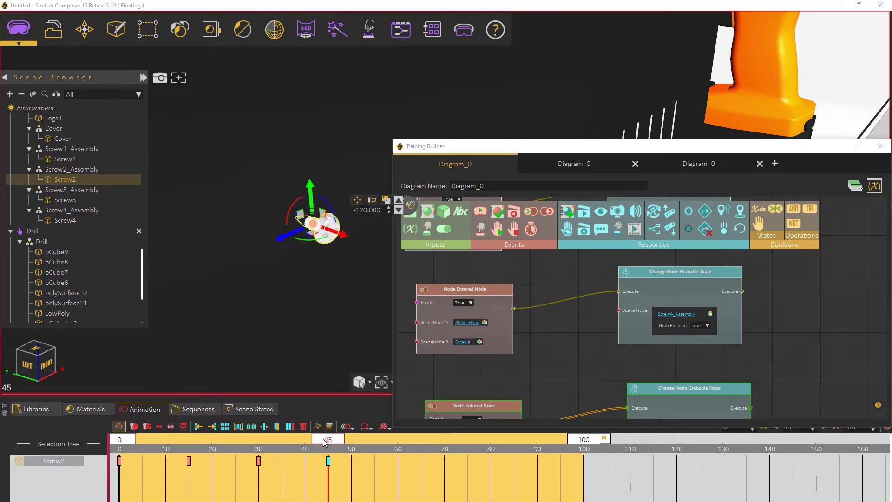
# Step: Create an animation sequence named S2 from all of Screw2's keyframes, including a reverse sequence
pyautogui.moveTo(324, 442); pyautogui.dragTo(41, 454)
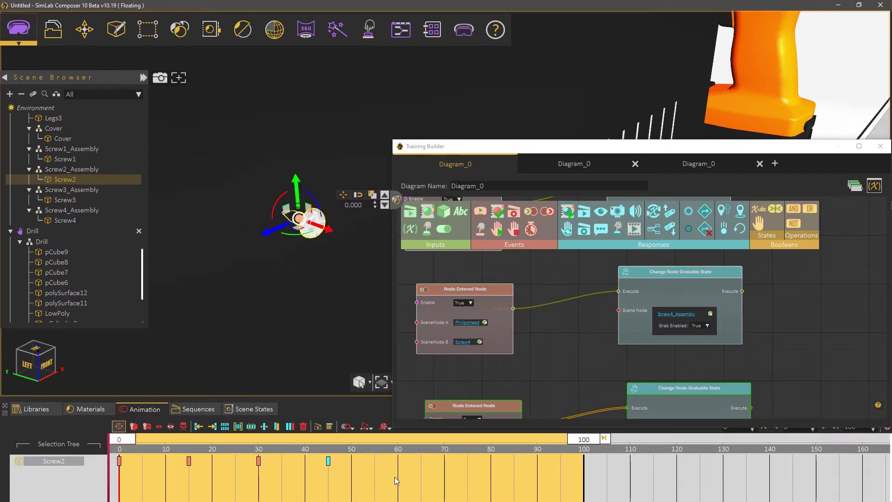
pyautogui.moveTo(394, 477); pyautogui.dragTo(110, 455)
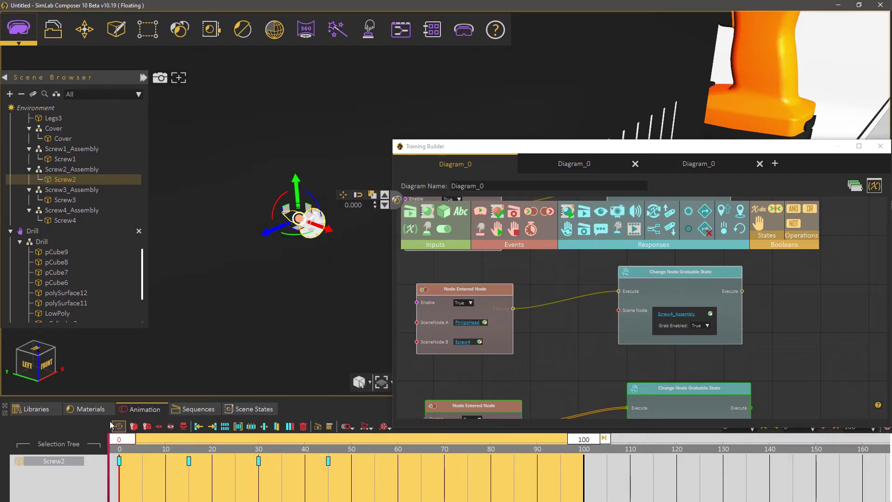
pyautogui.click(315, 427)
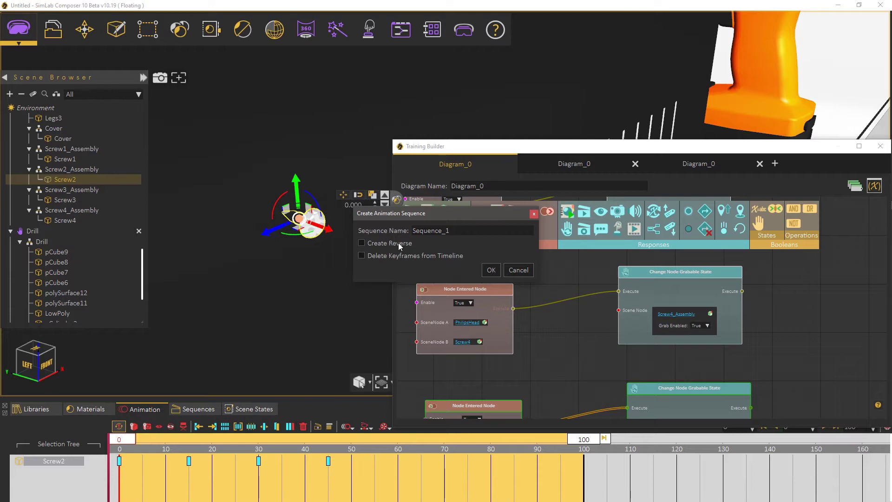
pyautogui.moveTo(451, 230); pyautogui.dragTo(396, 231)
pyautogui.write('S2')
pyautogui.click(494, 271)
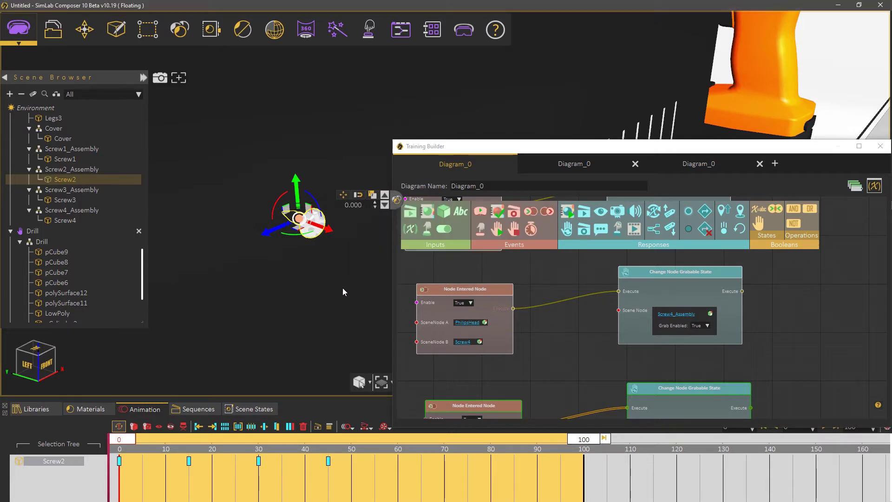
# Step: Close the Training Builder and select the drill's RotatingHead group
pyautogui.moveTo(513, 92); pyautogui.dragTo(304, 297, button='middle')
pyautogui.scroll(-4, 312, 286)
pyautogui.moveTo(517, 120); pyautogui.dragTo(421, 136, button='middle')
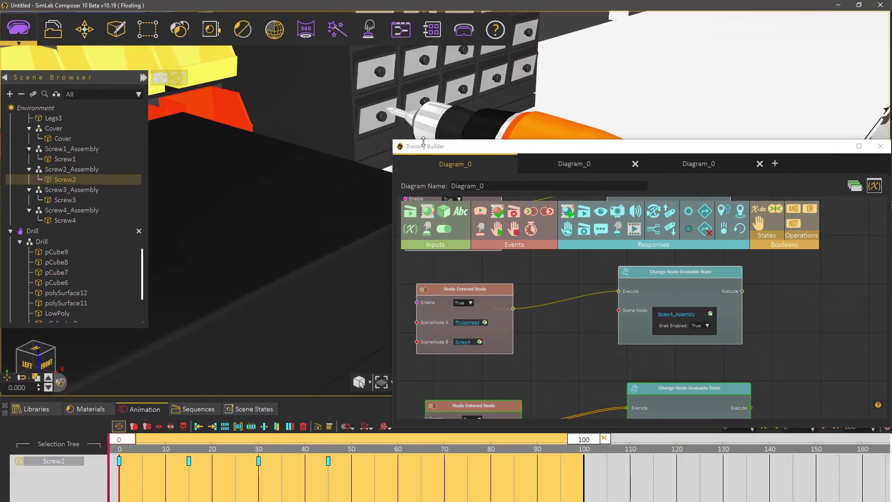
pyautogui.scroll(-2, 437, 105)
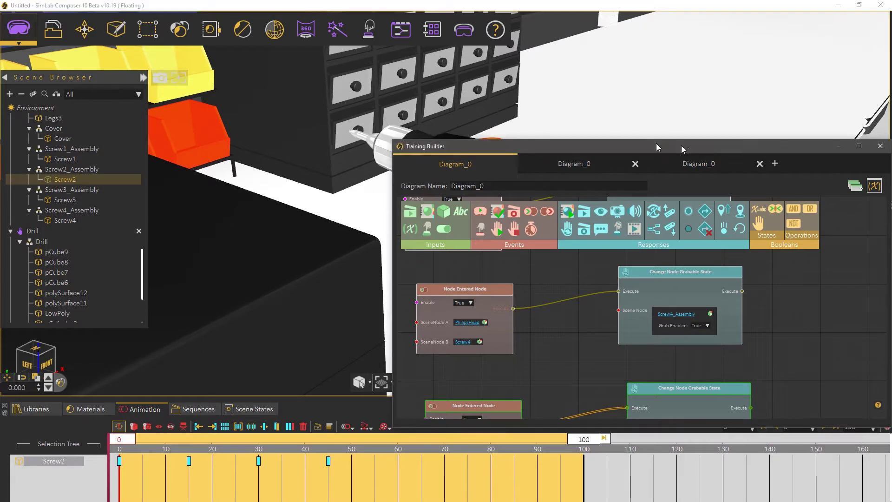
pyautogui.moveTo(677, 146); pyautogui.dragTo(601, 137)
pyautogui.click(817, 145)
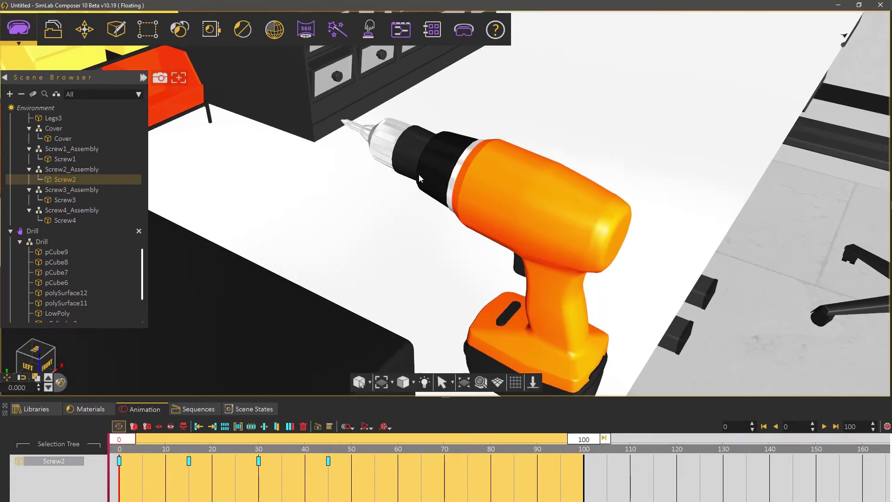
pyautogui.scroll(4, 419, 178)
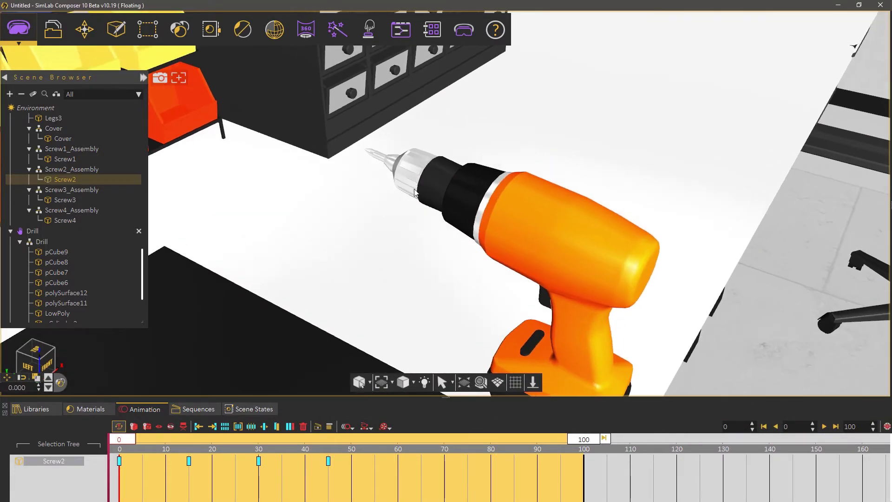
pyautogui.click(432, 164)
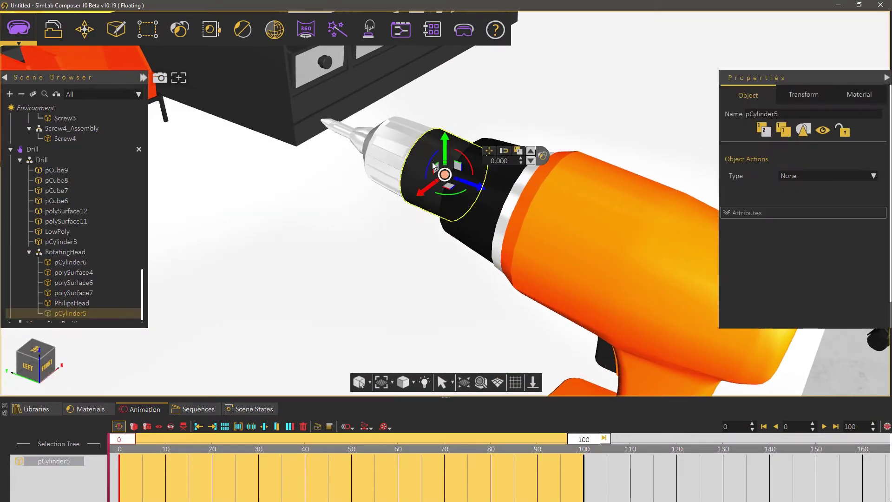
pyautogui.click(68, 251)
# Step: Keyframe RotatingHead at frame 15, rotated by -120 degrees around the drill bit's axis
pyautogui.moveTo(324, 259); pyautogui.dragTo(462, 245, button='middle')
pyautogui.moveTo(128, 440); pyautogui.dragTo(188, 439)
pyautogui.moveTo(359, 148); pyautogui.dragTo(354, 169)
pyautogui.moveTo(415, 152); pyautogui.dragTo(446, 155)
pyautogui.write('120')
pyautogui.press('Return')
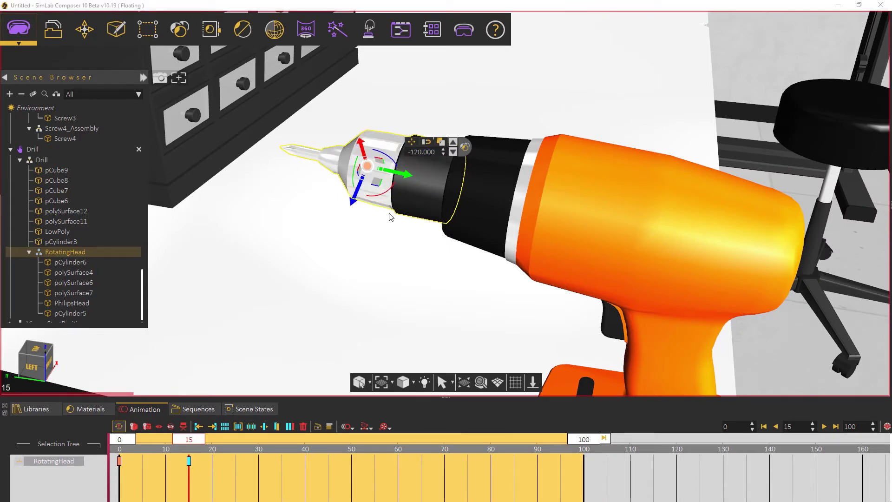
# Step: Keyframe RotatingHead at frame 30, rotated by a further -120 degrees around the drill bit's axis
pyautogui.moveTo(198, 445); pyautogui.dragTo(262, 447)
pyautogui.moveTo(354, 171); pyautogui.dragTo(357, 194)
pyautogui.moveTo(412, 152); pyautogui.dragTo(448, 151)
pyautogui.write('120')
pyautogui.press('Return')
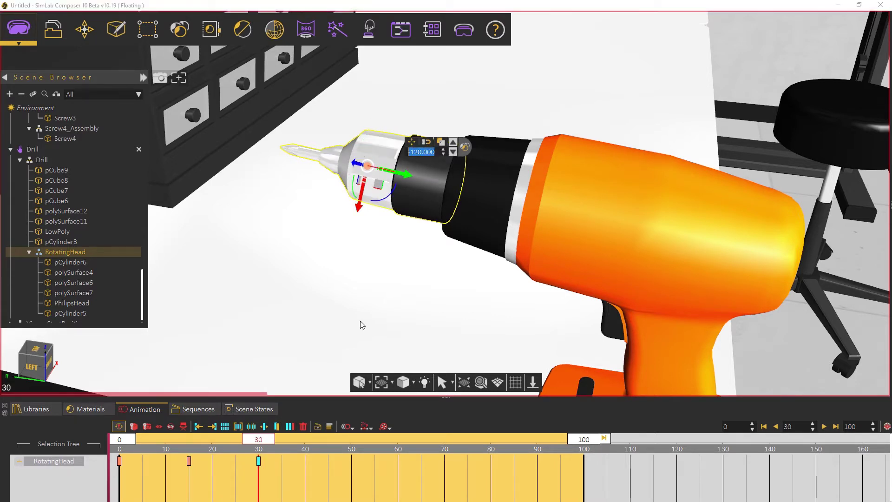
# Step: Keyframe RotatingHead at frame 45, rotated by another -120 degrees around the drill bit's axis
pyautogui.moveTo(265, 443); pyautogui.dragTo(328, 445)
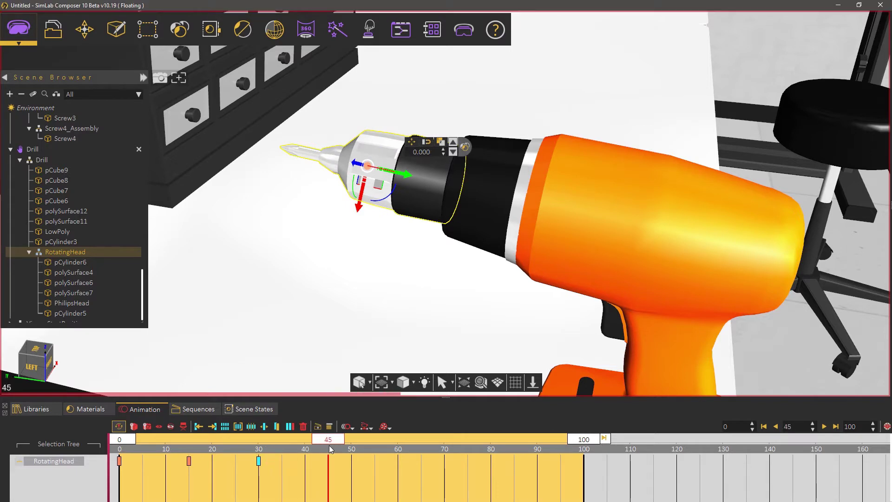
pyautogui.moveTo(351, 183); pyautogui.dragTo(374, 225)
pyautogui.moveTo(411, 152); pyautogui.dragTo(424, 152)
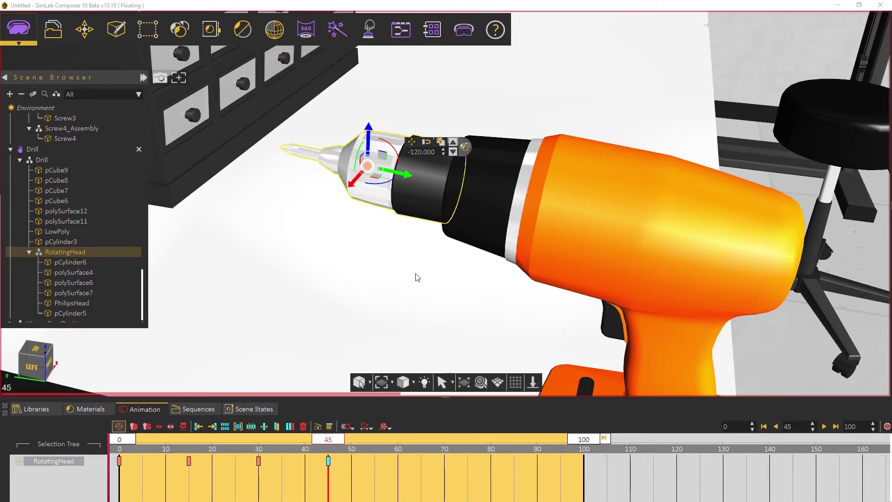
# Step: Create an animation sequence named Drill from all RotatingHead keyframes, including a reverse sequence
pyautogui.moveTo(328, 445)
pyautogui.mouseDown()
pyautogui.moveTo(123, 447)
pyautogui.moveTo(350, 449)
pyautogui.moveTo(218, 459)
pyautogui.moveTo(86, 451)
pyautogui.mouseUp()
pyautogui.moveTo(284, 468); pyautogui.dragTo(108, 433)
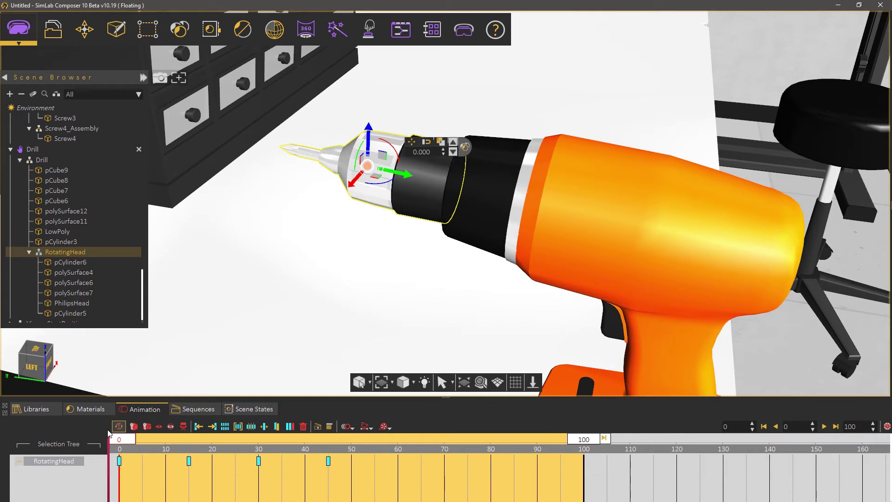
pyautogui.click(318, 426)
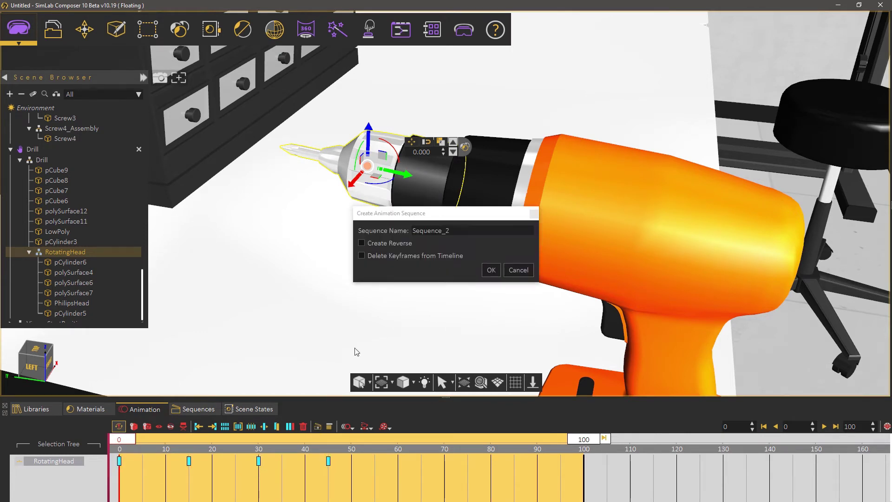
pyautogui.click(396, 244)
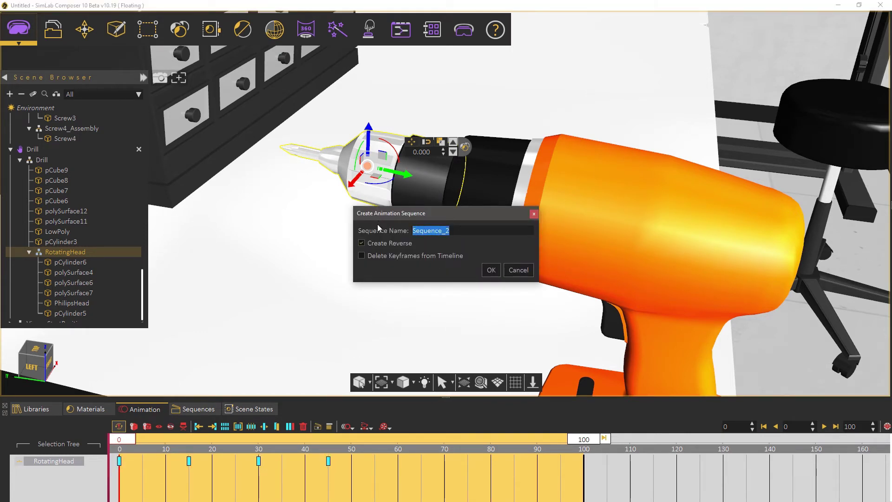
pyautogui.write('Drill')
pyautogui.click(491, 271)
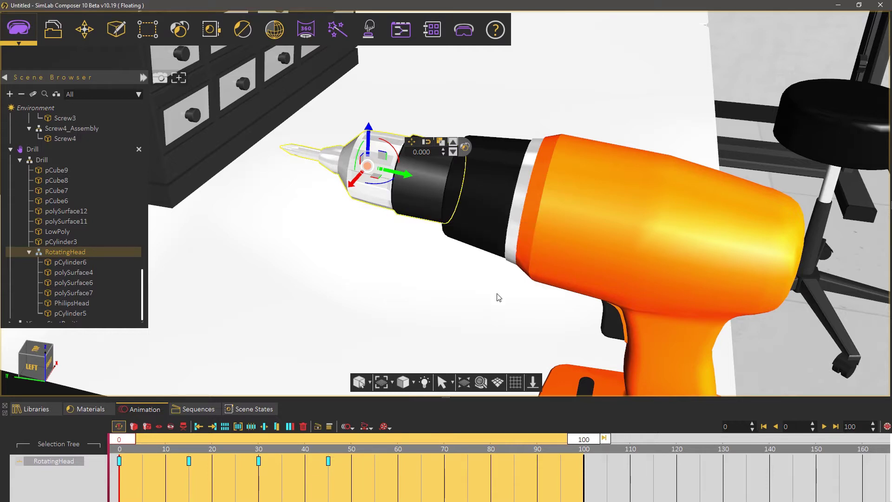
# Step: Reopen the Training Builder and spread out the Screw2 Node Entered Node event and its Screw2_Assembly grabbable response to make room between them
pyautogui.click(400, 29)
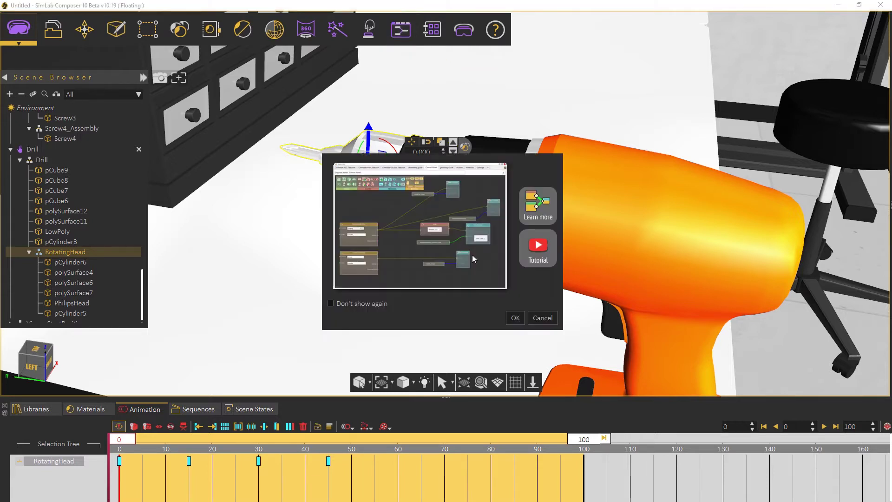
pyautogui.click(514, 318)
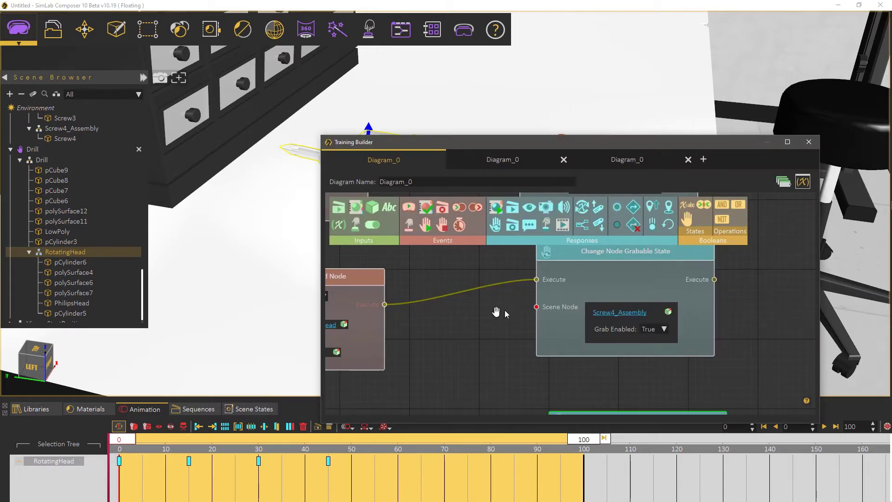
pyautogui.scroll(2, 461, 283)
pyautogui.scroll(-3, 462, 283)
pyautogui.moveTo(451, 361); pyautogui.dragTo(507, 361)
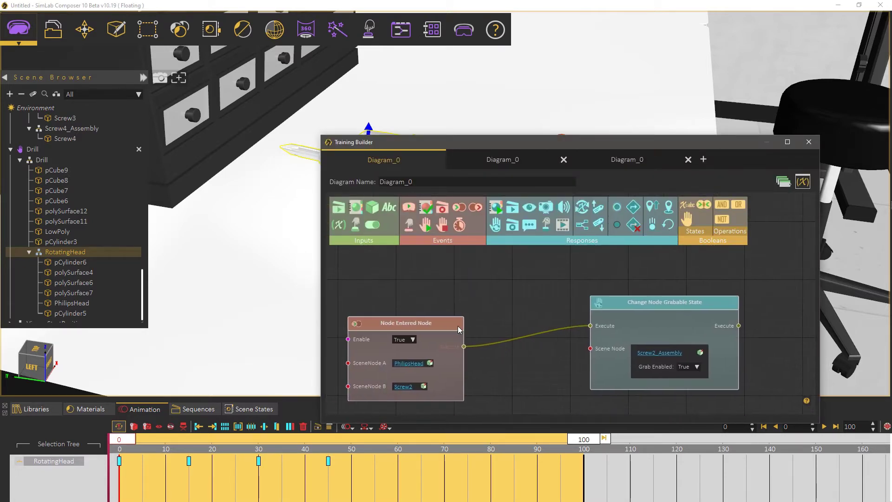
pyautogui.moveTo(460, 328); pyautogui.dragTo(439, 253)
pyautogui.moveTo(621, 304); pyautogui.dragTo(623, 219)
pyautogui.moveTo(546, 311); pyautogui.dragTo(510, 396)
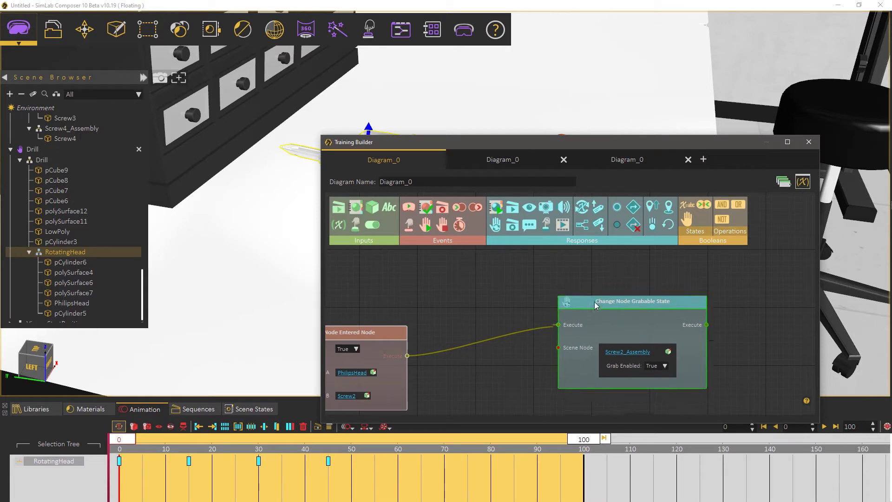
pyautogui.moveTo(595, 305); pyautogui.dragTo(662, 278)
# Step: Add a Play Sequence response for the S2 sequence and connect the Screw2 Node Entered Node event to it
pyautogui.moveTo(512, 208); pyautogui.dragTo(517, 274)
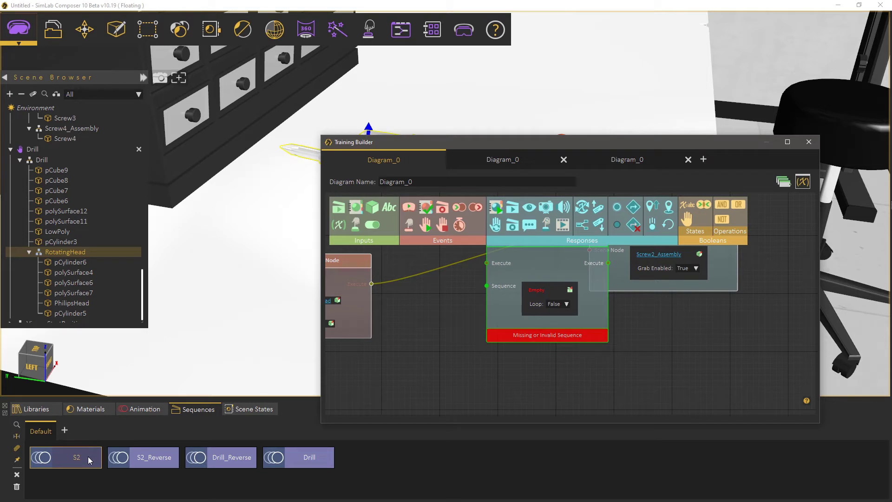
pyautogui.click(88, 456)
pyautogui.click(570, 291)
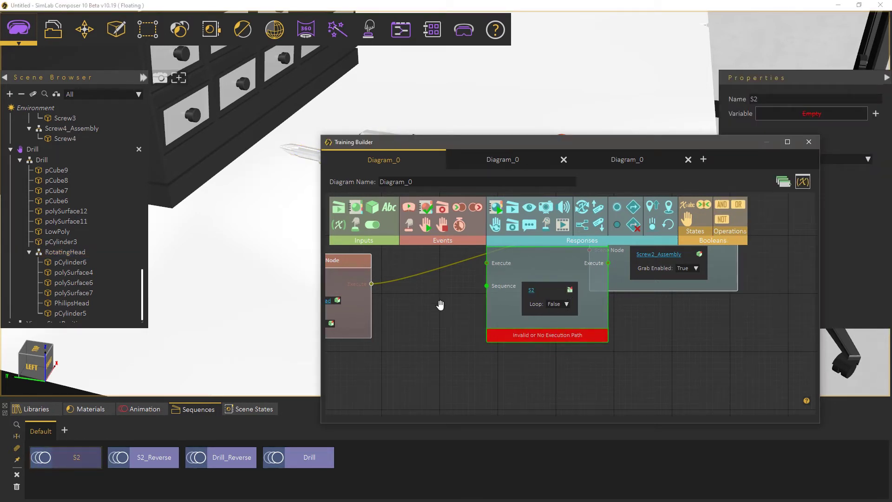
pyautogui.scroll(1, 440, 303)
pyautogui.moveTo(370, 307); pyautogui.dragTo(484, 284)
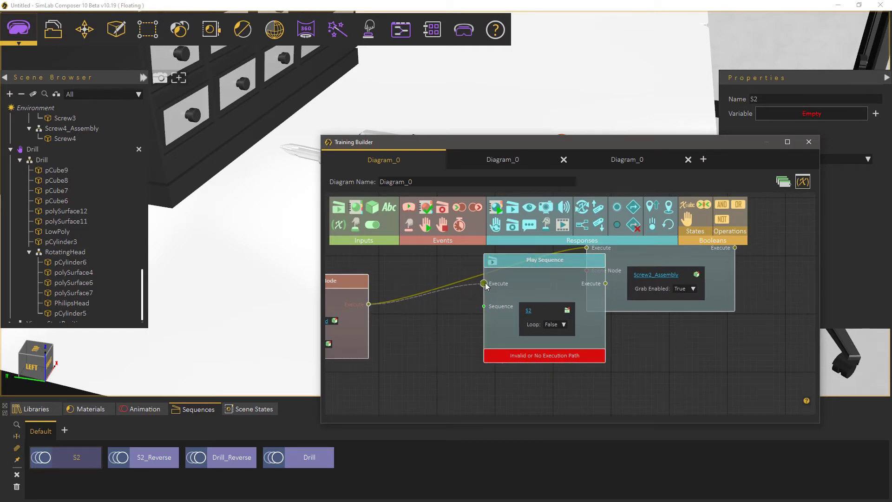
pyautogui.moveTo(527, 316); pyautogui.dragTo(501, 259)
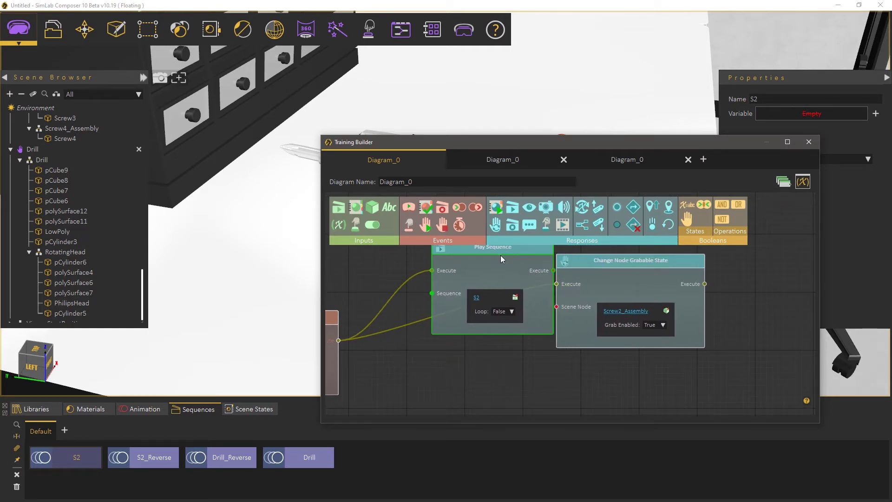
# Step: Add a second Play Sequence response for the Drill sequence, triggered by the same Screw2 event, and place it below the S2 one
pyautogui.moveTo(512, 206); pyautogui.dragTo(494, 362)
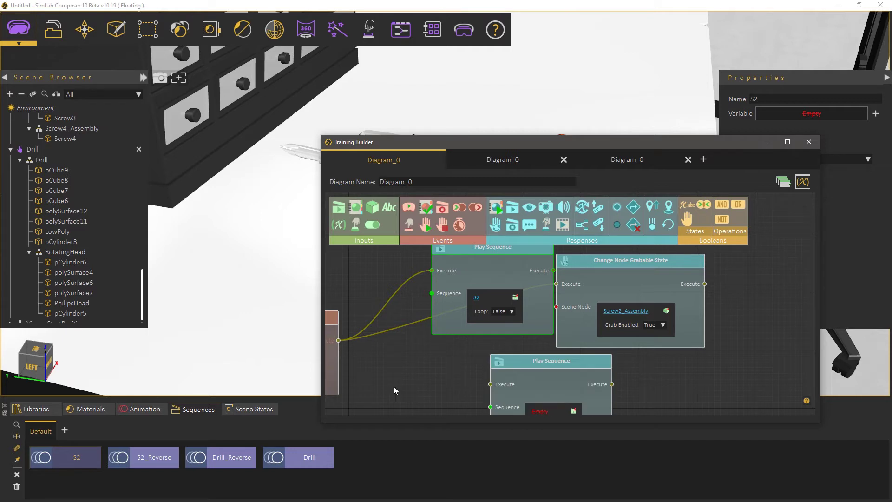
pyautogui.moveTo(310, 460); pyautogui.dragTo(598, 371)
pyautogui.moveTo(363, 298); pyautogui.dragTo(450, 347)
pyautogui.scroll(-1, 449, 372)
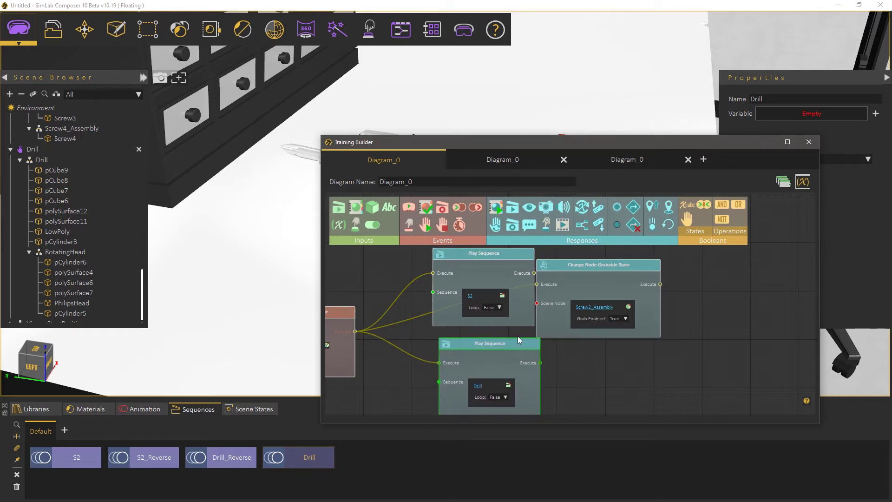
pyautogui.moveTo(506, 342); pyautogui.dragTo(497, 339)
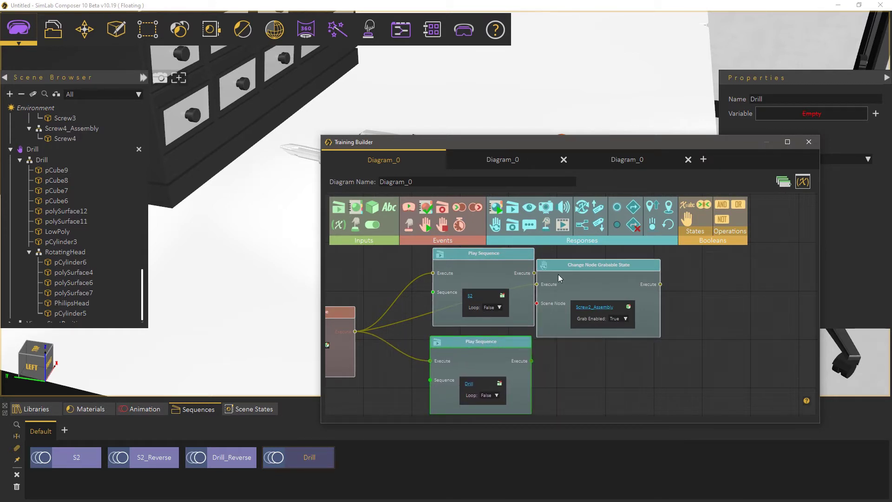
# Step: Move the Screw2_Assembly grabbable response farther away and add a Sequence Ended event for the Drill sequence beside it
pyautogui.moveTo(559, 269); pyautogui.dragTo(670, 281)
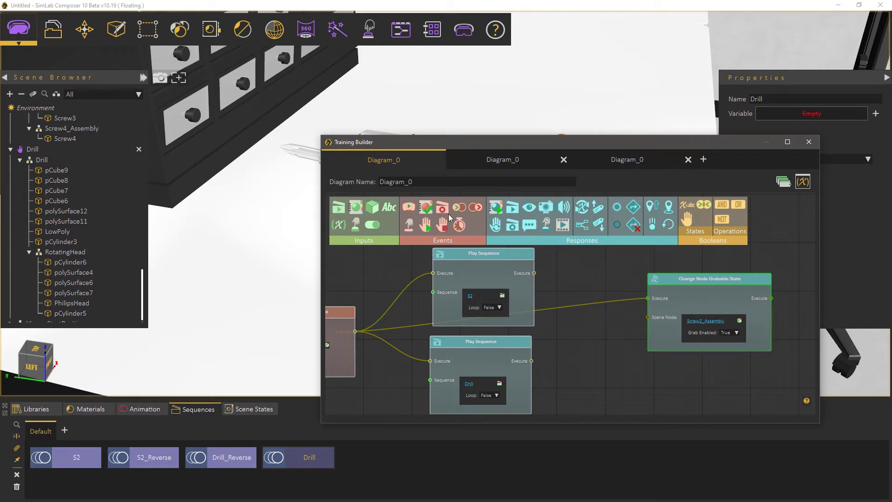
pyautogui.moveTo(447, 212); pyautogui.dragTo(509, 269)
pyautogui.moveTo(571, 336); pyautogui.dragTo(572, 336)
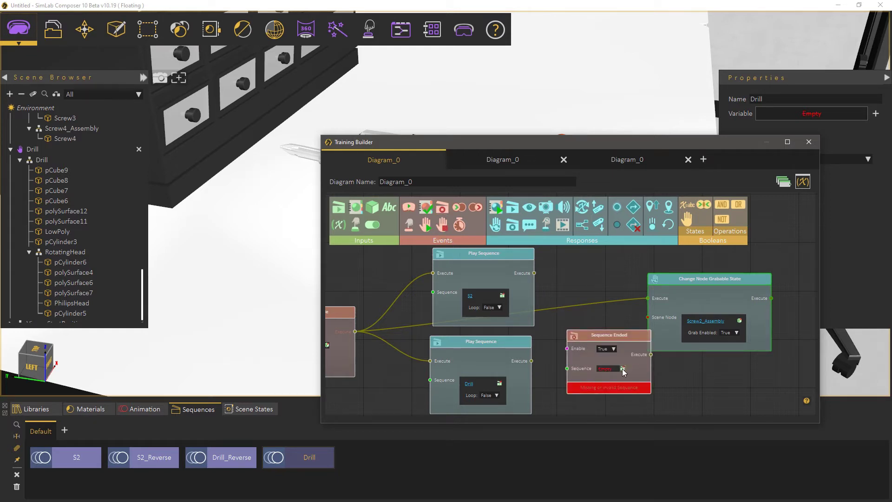
pyautogui.click(622, 369)
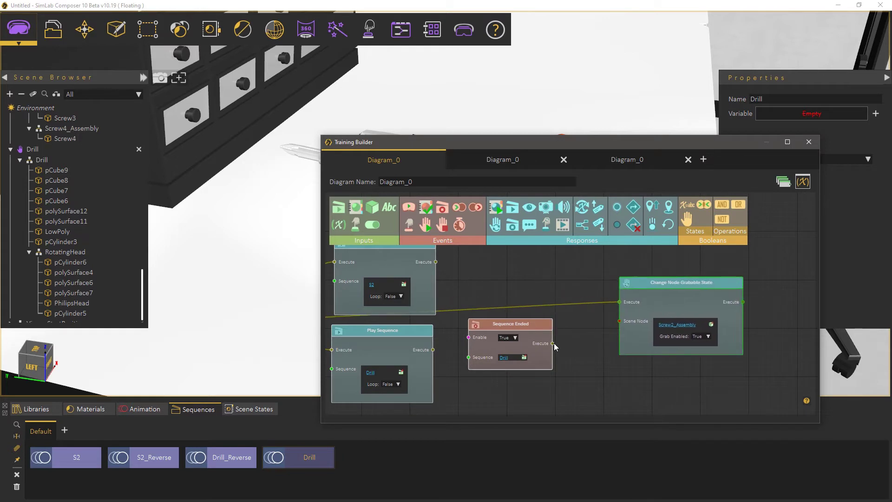
# Step: Connect the Drill Sequence Ended event to the Screw2_Assembly grabbable response, review the Screw2 chain, and close the Training Builder
pyautogui.moveTo(553, 343); pyautogui.dragTo(619, 302)
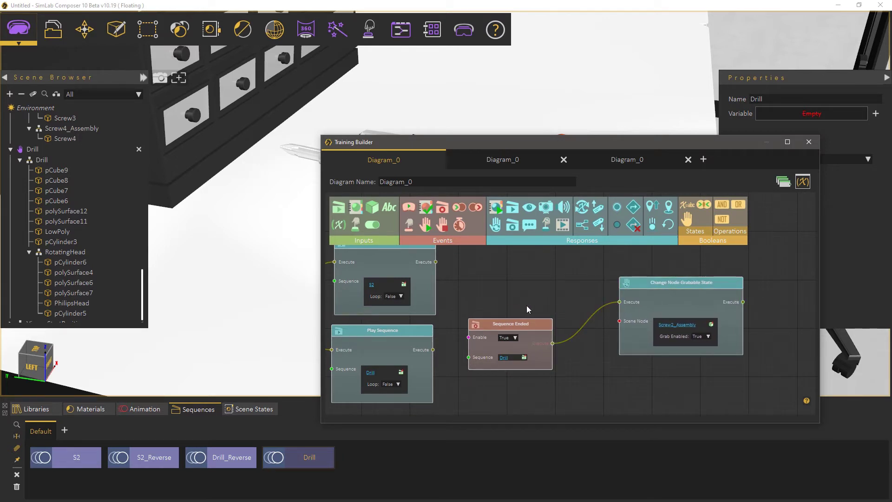
pyautogui.moveTo(528, 306); pyautogui.dragTo(684, 292)
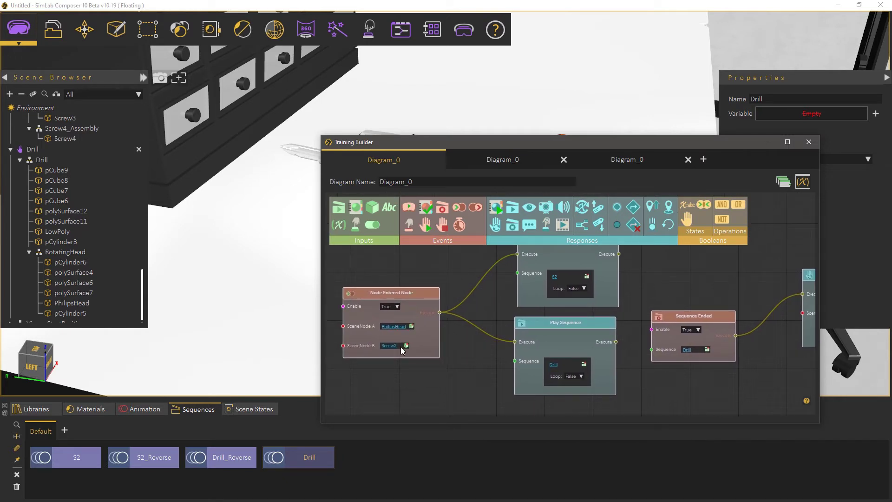
pyautogui.moveTo(512, 347); pyautogui.dragTo(375, 363)
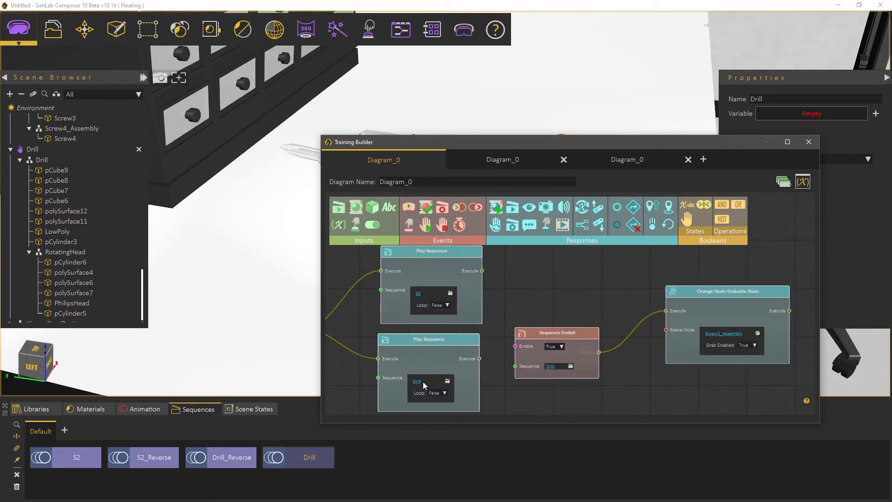
pyautogui.moveTo(505, 335); pyautogui.dragTo(440, 312)
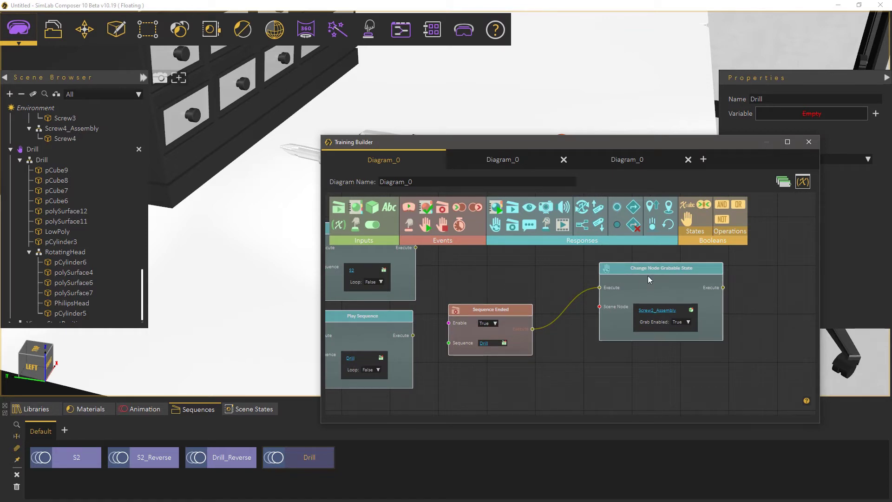
pyautogui.click(804, 143)
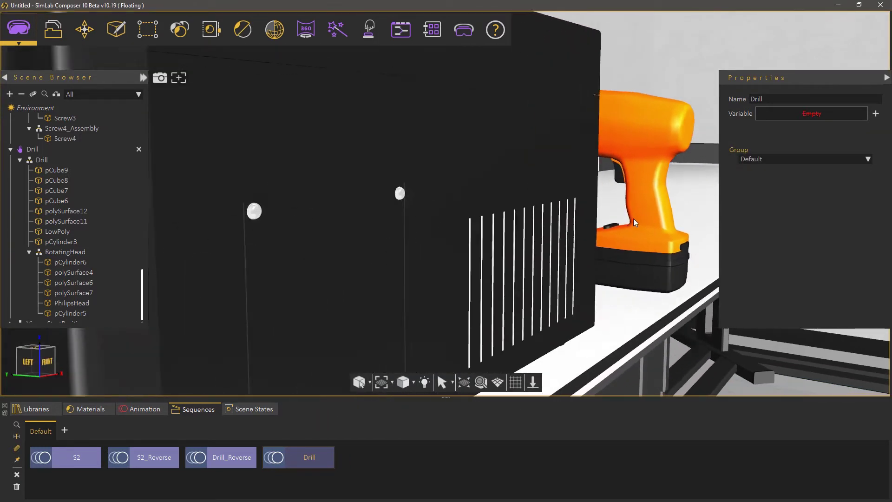
# Step: Select Screw1 in the Animation timeline and keyframe it at frame 15, pulled slightly outward and rotated -120 degrees
pyautogui.click(370, 218)
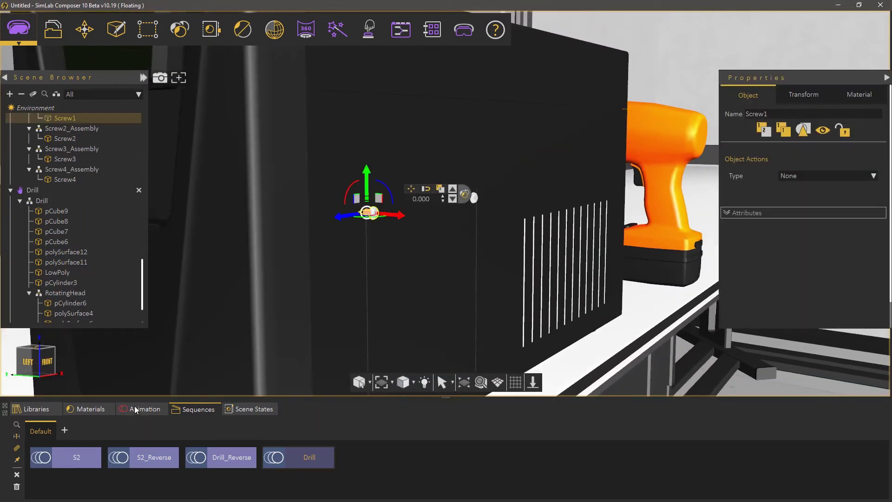
pyautogui.click(136, 409)
pyautogui.scroll(2, 64, 184)
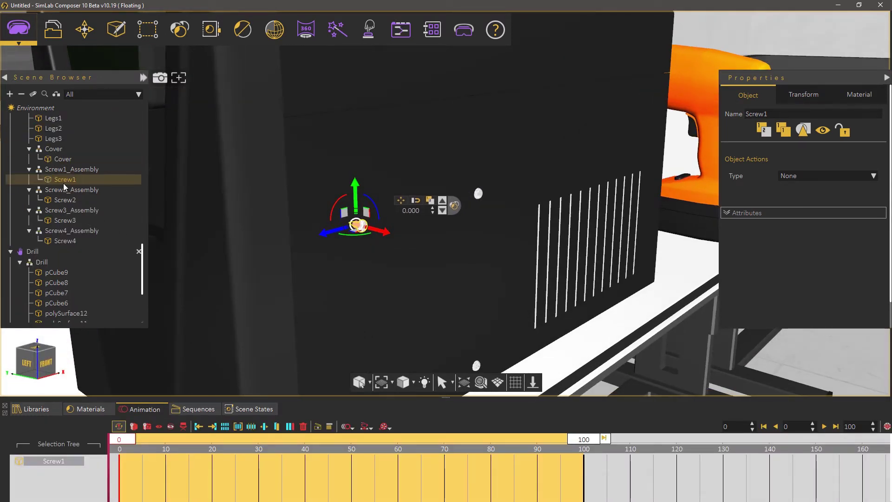
pyautogui.moveTo(120, 446); pyautogui.dragTo(189, 447)
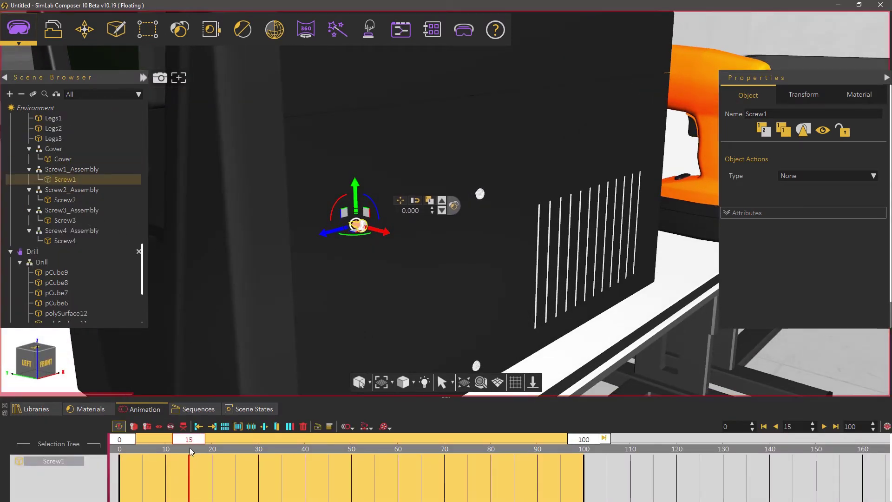
pyautogui.moveTo(302, 220); pyautogui.dragTo(298, 233)
pyautogui.moveTo(368, 225); pyautogui.dragTo(410, 225)
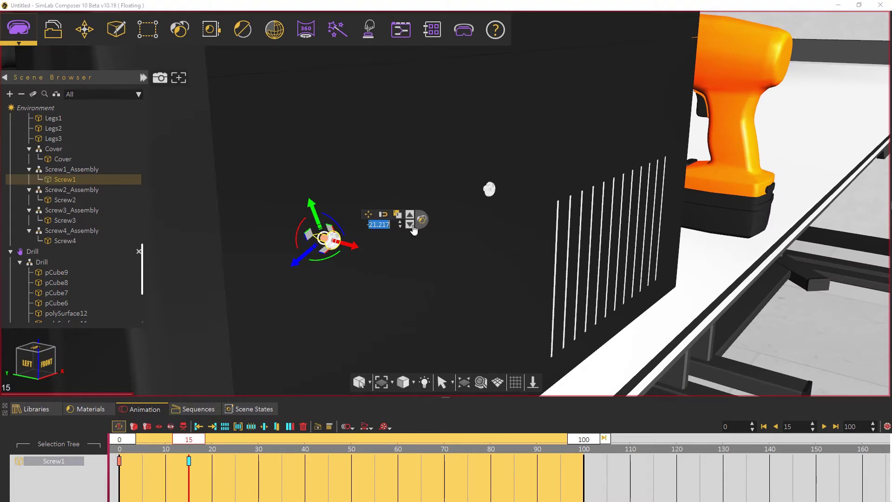
pyautogui.write('-120')
pyautogui.press('Return')
pyautogui.moveTo(355, 246); pyautogui.dragTo(359, 247)
# Step: Keyframe Screw1 at frame 30, rotated another -120 degrees and moved slightly farther out of the cover
pyautogui.moveTo(189, 447); pyautogui.dragTo(259, 448)
pyautogui.moveTo(301, 242); pyautogui.dragTo(305, 261)
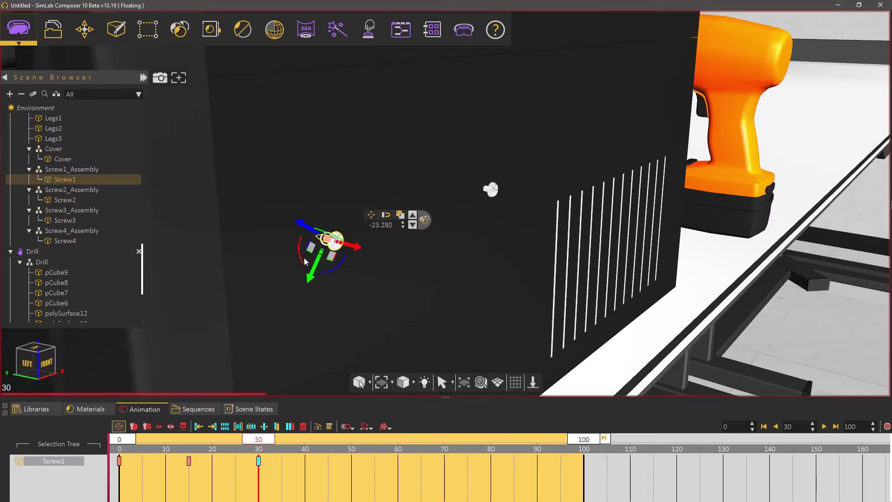
pyautogui.doubleClick(375, 225)
pyautogui.write('-120')
pyautogui.press('Return')
pyautogui.moveTo(355, 247); pyautogui.dragTo(359, 247)
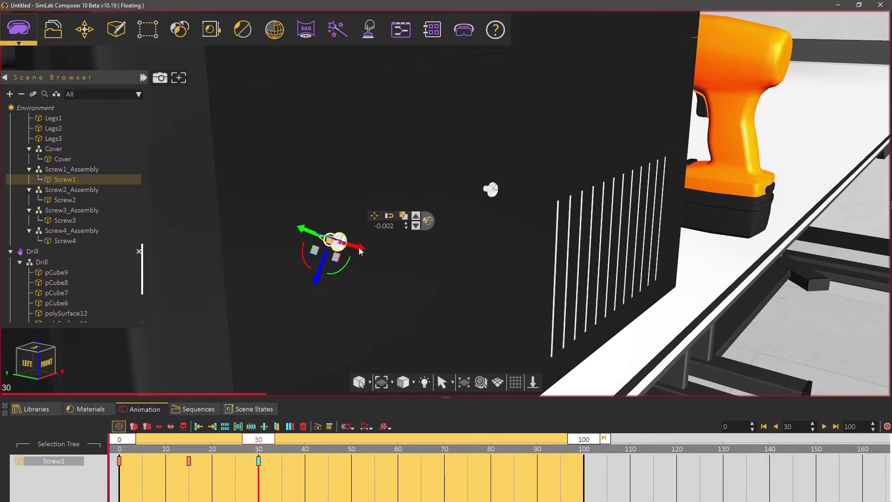
# Step: Keyframe Screw1 at frame 45, pulled farther out of the cover and rotated again about its own axis
pyautogui.moveTo(265, 443); pyautogui.dragTo(333, 451)
pyautogui.moveTo(358, 248); pyautogui.dragTo(361, 248)
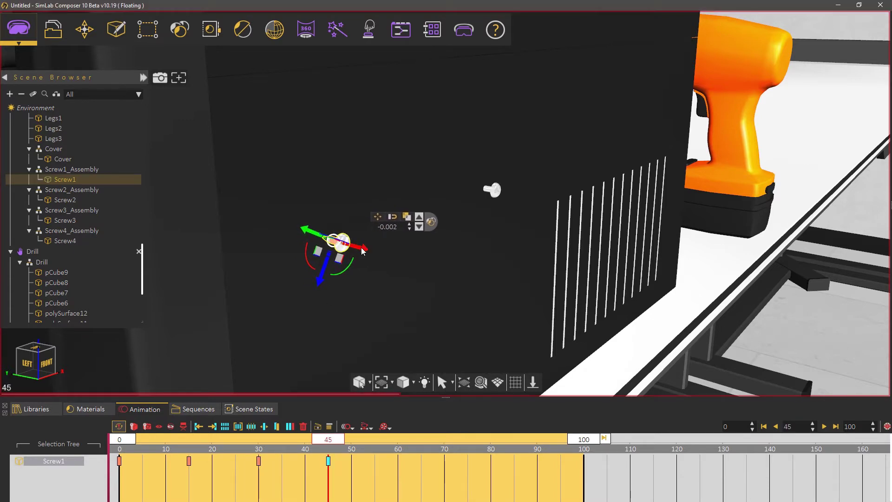
pyautogui.moveTo(306, 255); pyautogui.dragTo(314, 274)
pyautogui.doubleClick(384, 228)
pyautogui.write('-1')
pyautogui.press('Return')
# Step: Create an animation sequence named S1 from the Screw1 keyframes, including a reverse sequence
pyautogui.press('space')
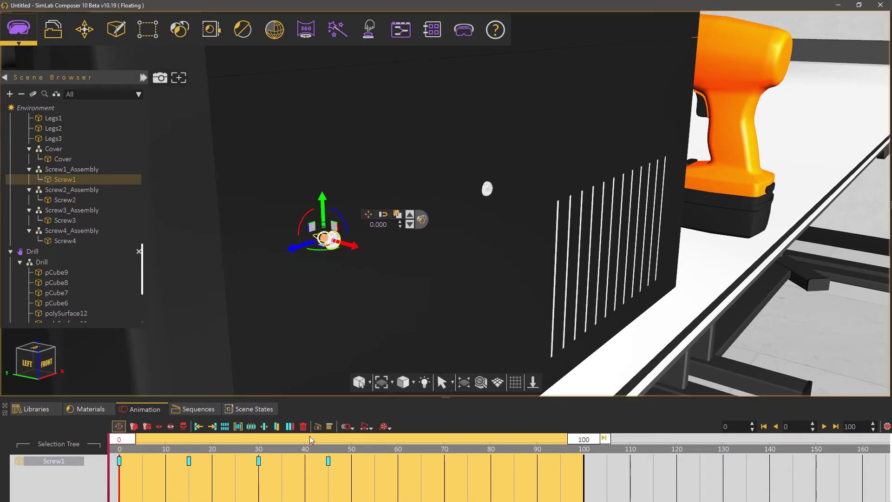
pyautogui.click(318, 426)
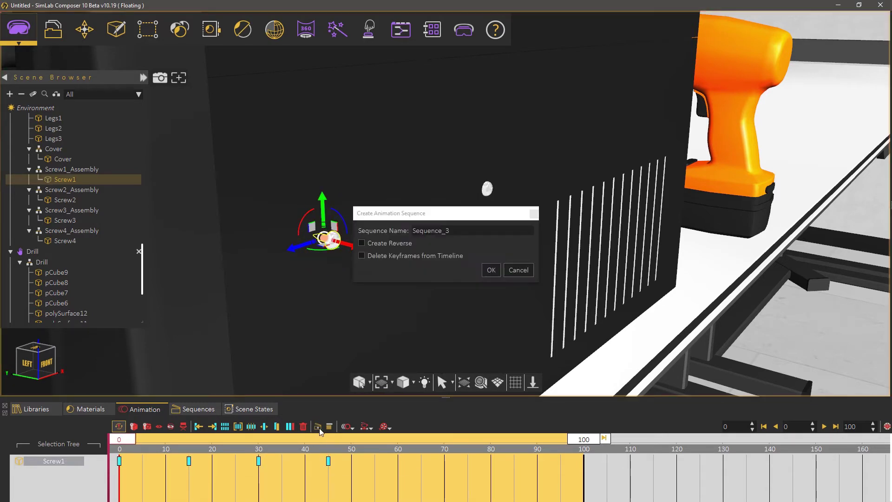
pyautogui.write('S1')
pyautogui.click(384, 244)
pyautogui.click(488, 273)
# Step: Select Screw4 and keyframe it at frame 15, pulled slightly outward and rotated -120 degrees
pyautogui.moveTo(487, 275); pyautogui.dragTo(431, 188, button='middle')
pyautogui.click(434, 323)
pyautogui.moveTo(535, 309); pyautogui.dragTo(516, 297, button='middle')
pyautogui.moveTo(153, 442); pyautogui.dragTo(191, 445)
pyautogui.moveTo(425, 275); pyautogui.dragTo(432, 277)
pyautogui.click(474, 252)
pyautogui.moveTo(375, 248); pyautogui.dragTo(372, 254)
pyautogui.doubleClick(449, 249)
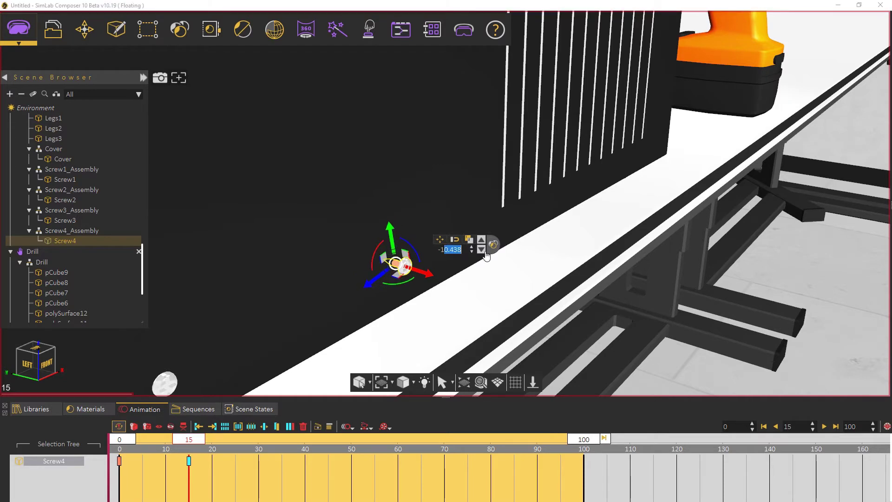
pyautogui.write('120')
pyautogui.press('Return')
# Step: Keyframe Screw4 at frame 30, moved slightly farther out and rotated another -120 degrees
pyautogui.moveTo(196, 440); pyautogui.dragTo(264, 451)
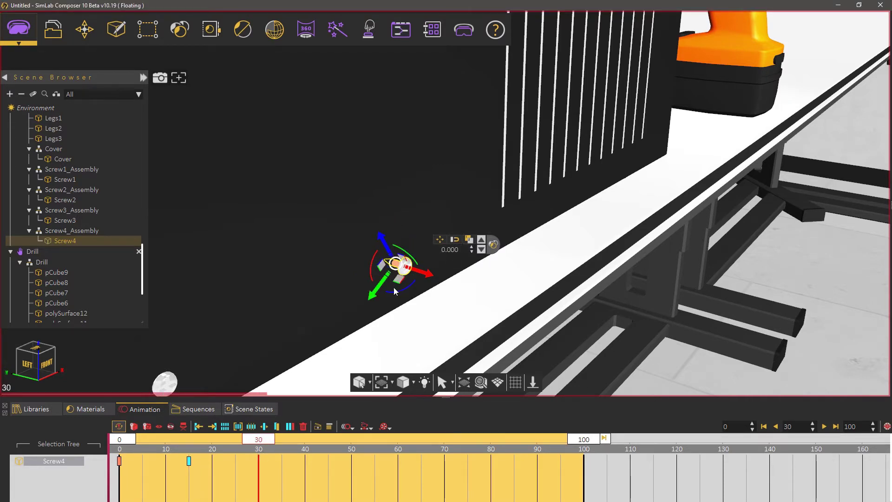
pyautogui.moveTo(425, 274)
pyautogui.mouseDown()
pyautogui.moveTo(477, 263)
pyautogui.moveTo(412, 251)
pyautogui.moveTo(433, 278)
pyautogui.mouseUp()
pyautogui.write('-120')
pyautogui.press('Return')
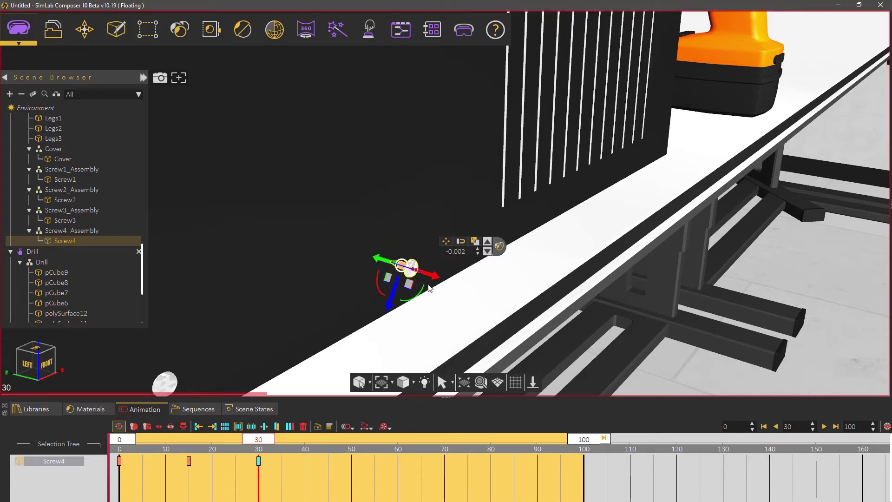
# Step: Keyframe Screw4 at frame 45, pulled farther out of the cover and rotated a further -120 degrees
pyautogui.moveTo(262, 440); pyautogui.dragTo(331, 441)
pyautogui.moveTo(431, 275); pyautogui.dragTo(434, 276)
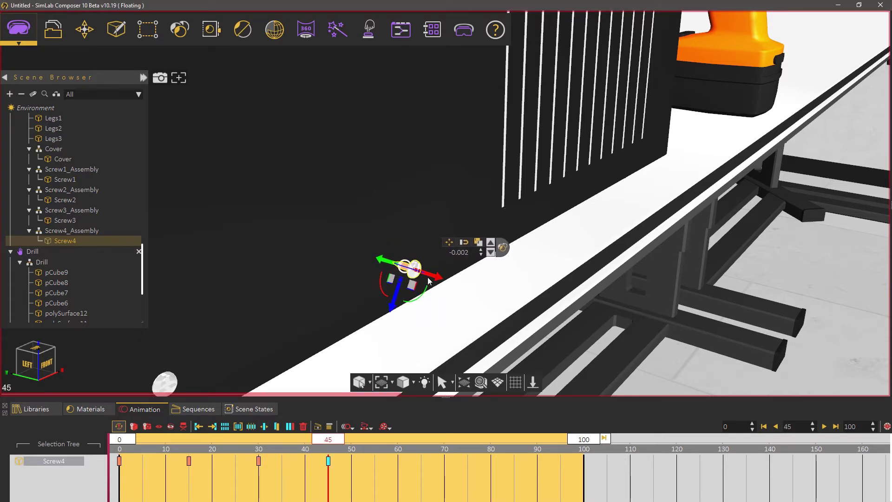
pyautogui.moveTo(380, 286); pyautogui.dragTo(388, 302)
pyautogui.moveTo(471, 253); pyautogui.dragTo(450, 254)
pyautogui.write('-120')
pyautogui.press('Return')
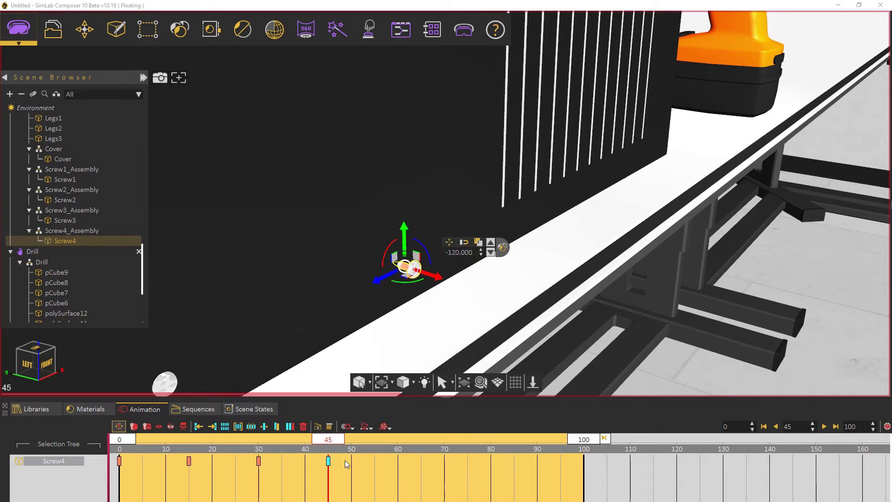
# Step: Select all Screw4 keyframes and create an animation sequence named S4 with its reverse
pyautogui.moveTo(348, 461); pyautogui.dragTo(115, 475)
pyautogui.click(303, 426)
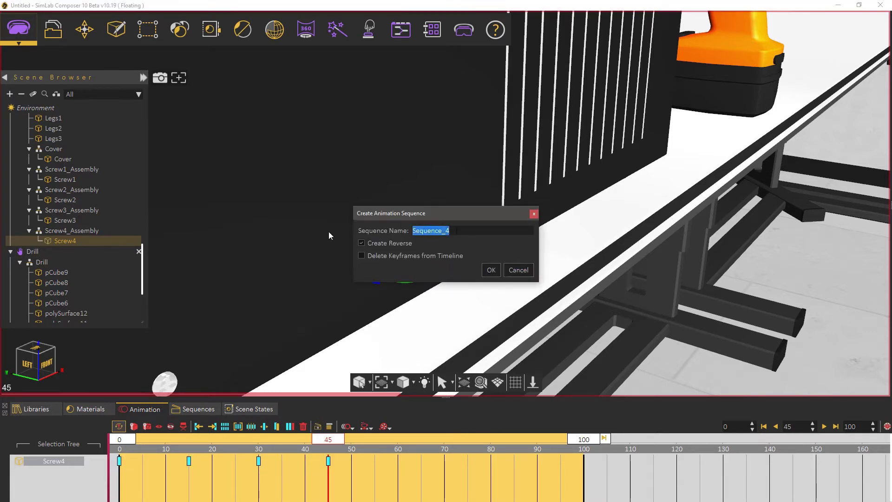
pyautogui.write('S4')
pyautogui.click(491, 270)
# Step: Select Screw3 and keyframe it at frame 15, pulled slightly outward and rotated -120 degrees
pyautogui.click(366, 244)
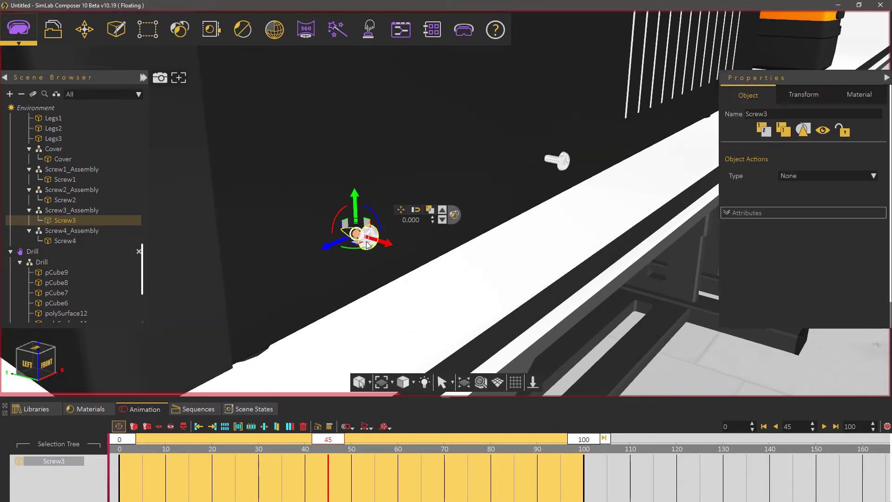
pyautogui.moveTo(327, 443); pyautogui.dragTo(188, 443)
pyautogui.moveTo(389, 244); pyautogui.dragTo(393, 245)
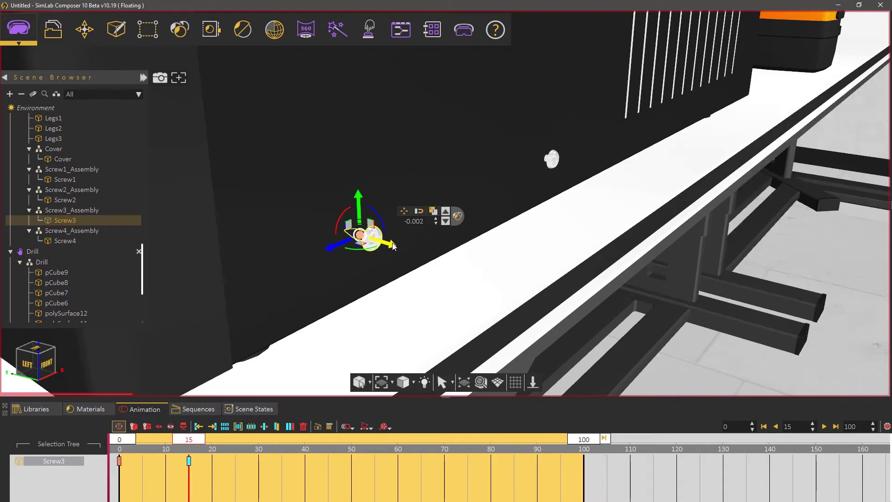
pyautogui.moveTo(339, 227); pyautogui.dragTo(339, 239)
pyautogui.moveTo(404, 222); pyautogui.dragTo(431, 222)
pyautogui.write('-120')
pyautogui.press('Return')
# Step: Keyframe Screw3 at frame 30, moved slightly farther out and rotated another -120 degrees
pyautogui.moveTo(188, 440); pyautogui.dragTo(260, 453)
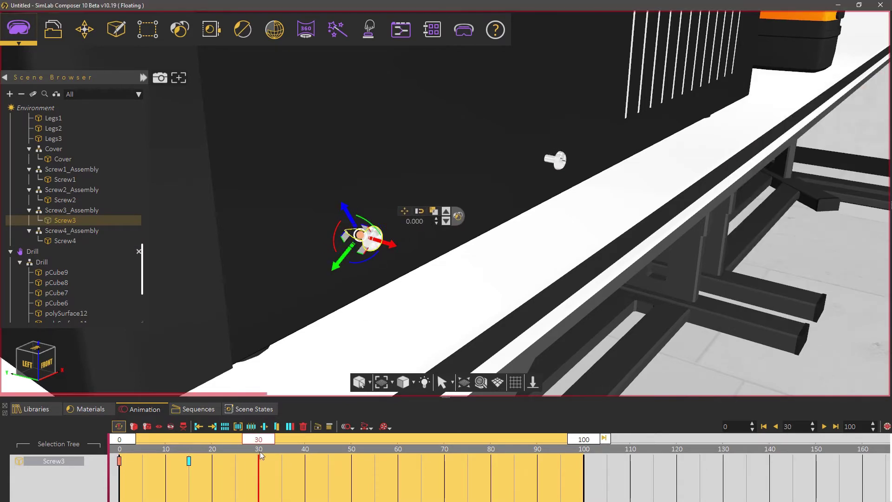
pyautogui.moveTo(390, 247); pyautogui.dragTo(394, 249)
pyautogui.moveTo(340, 232); pyautogui.dragTo(339, 241)
pyautogui.moveTo(408, 223); pyautogui.dragTo(447, 227)
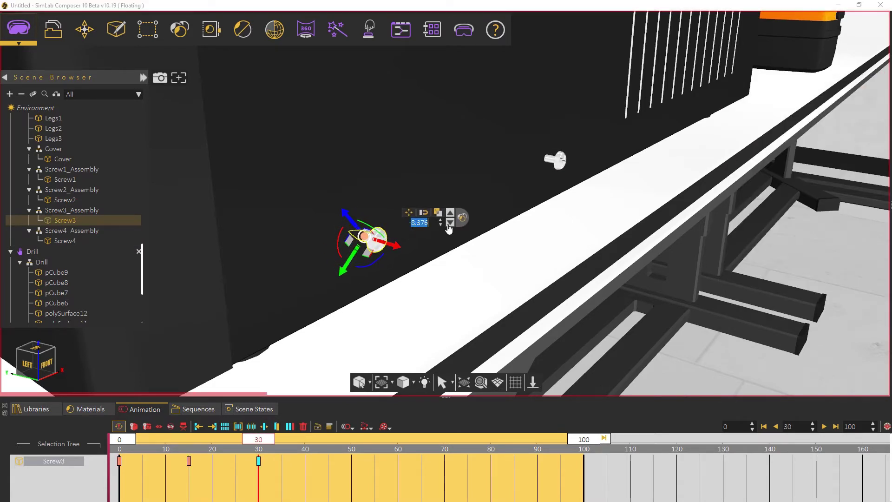
pyautogui.write('-120')
pyautogui.press('Return')
# Step: Keyframe Screw3 at frame 45, pulled farther out of the cover and rotated a further -120 degrees
pyautogui.moveTo(264, 443); pyautogui.dragTo(329, 451)
pyautogui.moveTo(395, 249); pyautogui.dragTo(399, 250)
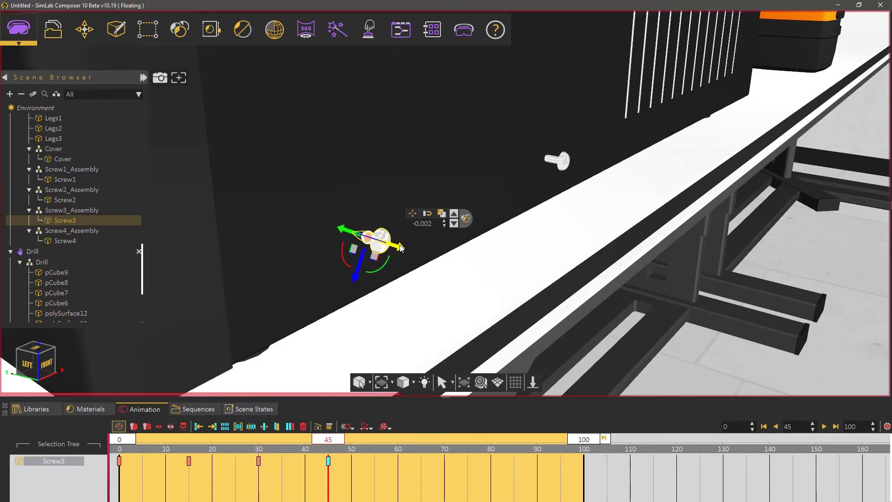
pyautogui.moveTo(344, 259); pyautogui.dragTo(346, 263)
pyautogui.moveTo(410, 224); pyautogui.dragTo(449, 228)
pyautogui.write('-120')
pyautogui.press('Return')
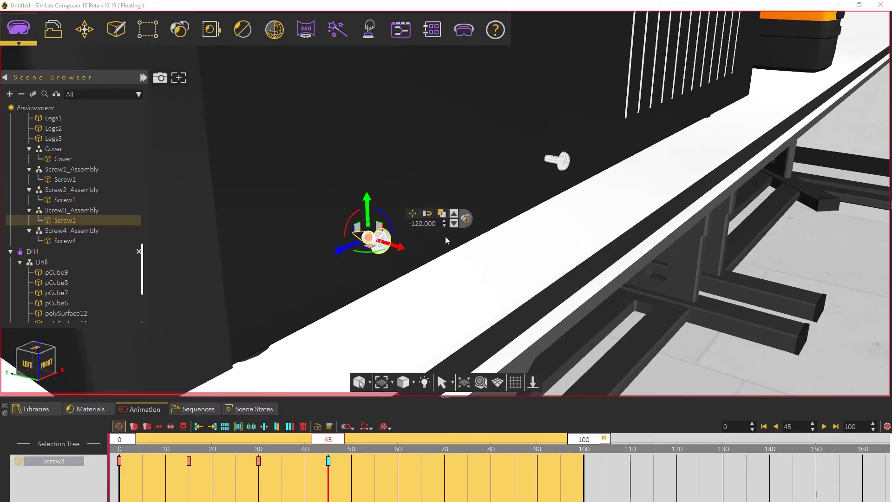
# Step: Create an animation sequence named S3 with its reverse from all Screw3 keyframes, and return the timeline to frame 0
pyautogui.moveTo(415, 473); pyautogui.dragTo(111, 456)
pyautogui.click(317, 427)
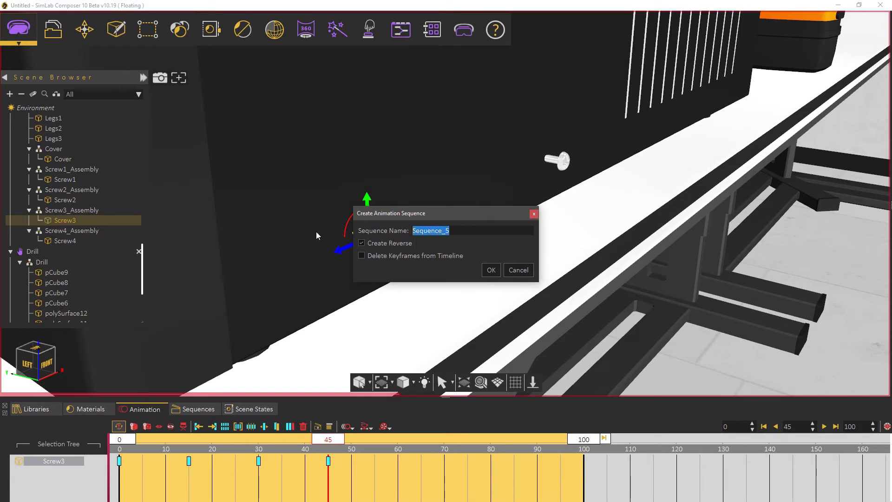
pyautogui.write('s3')
pyautogui.click(492, 268)
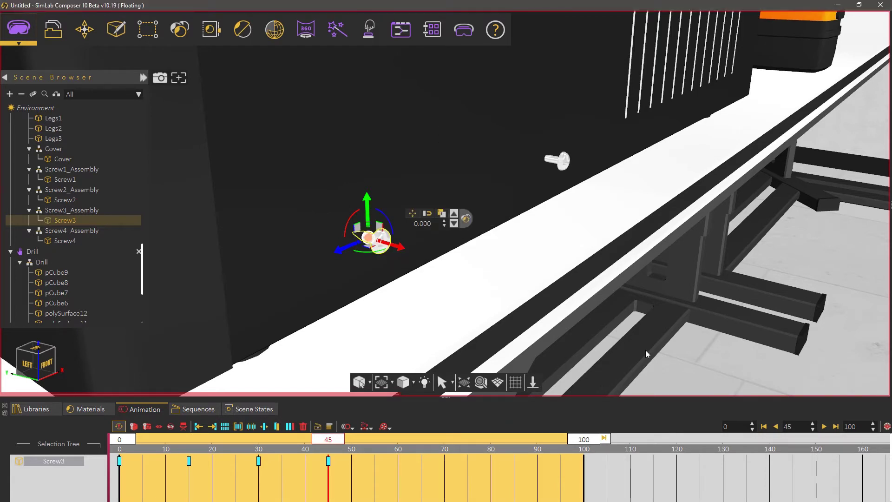
pyautogui.click(764, 427)
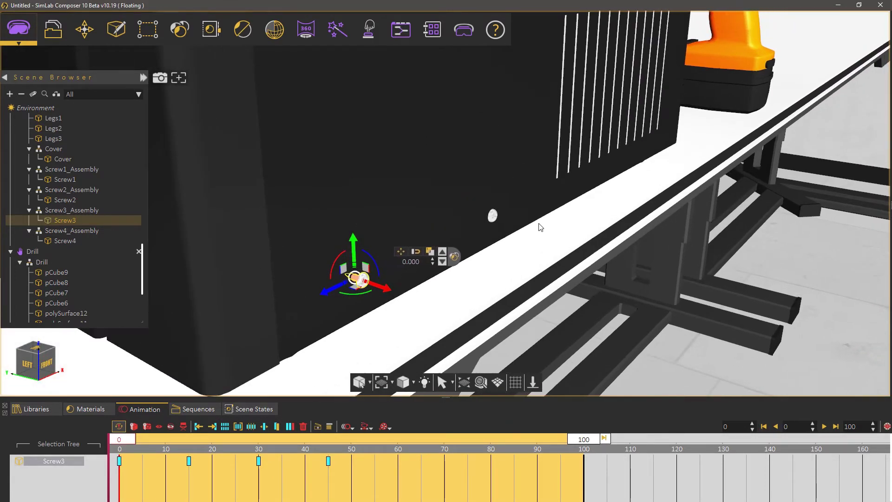
# Step: Reopen the Training Builder and move the Screw3 Node Entered Node event away from its Screw3_Assembly grabbable response
pyautogui.click(404, 44)
pyautogui.click(515, 318)
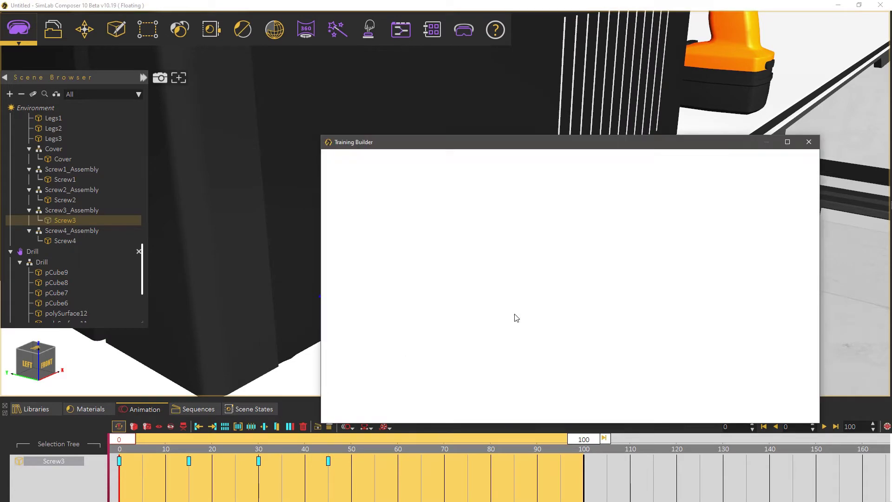
pyautogui.scroll(-3, 529, 375)
pyautogui.moveTo(528, 374); pyautogui.dragTo(697, 313)
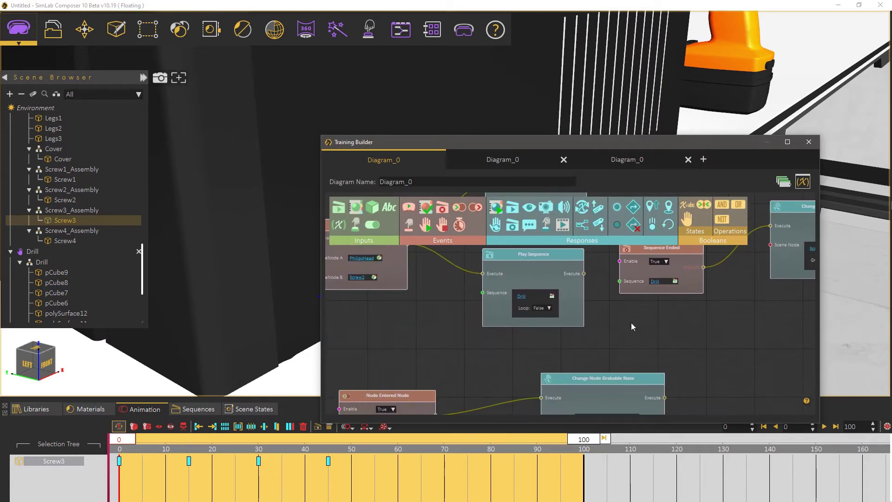
pyautogui.moveTo(592, 328); pyautogui.dragTo(599, 228)
pyautogui.moveTo(611, 356); pyautogui.dragTo(608, 146)
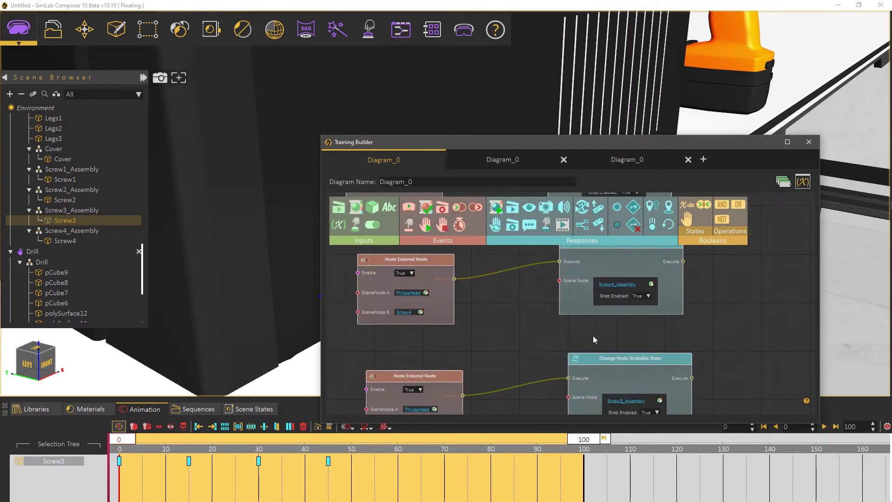
pyautogui.moveTo(595, 339); pyautogui.dragTo(609, 236)
pyautogui.moveTo(464, 302); pyautogui.dragTo(496, 292)
pyautogui.moveTo(454, 318); pyautogui.dragTo(455, 349)
# Step: Add a Play Sequence response for the S3 sequence and connect the Screw3 Node Entered Node event to it
pyautogui.click(518, 341)
pyautogui.moveTo(518, 341); pyautogui.dragTo(506, 319)
pyautogui.moveTo(446, 313); pyautogui.dragTo(424, 355)
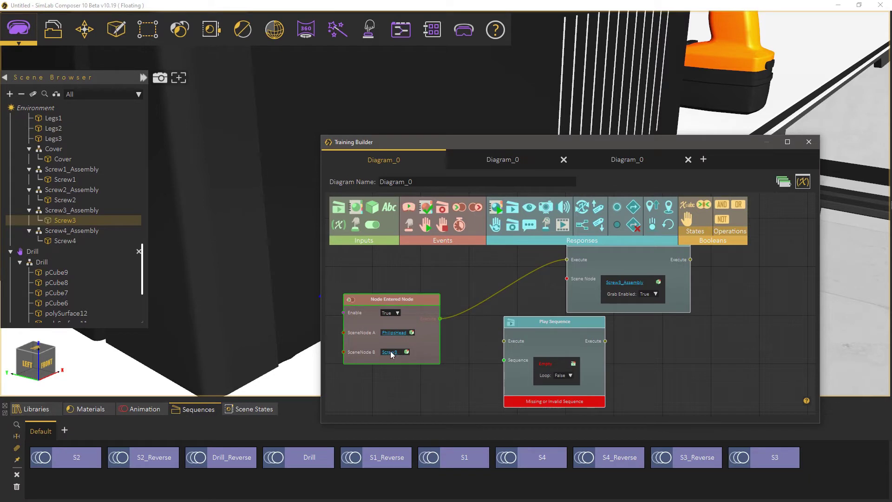
pyautogui.moveTo(513, 385); pyautogui.dragTo(508, 385)
pyautogui.click(767, 457)
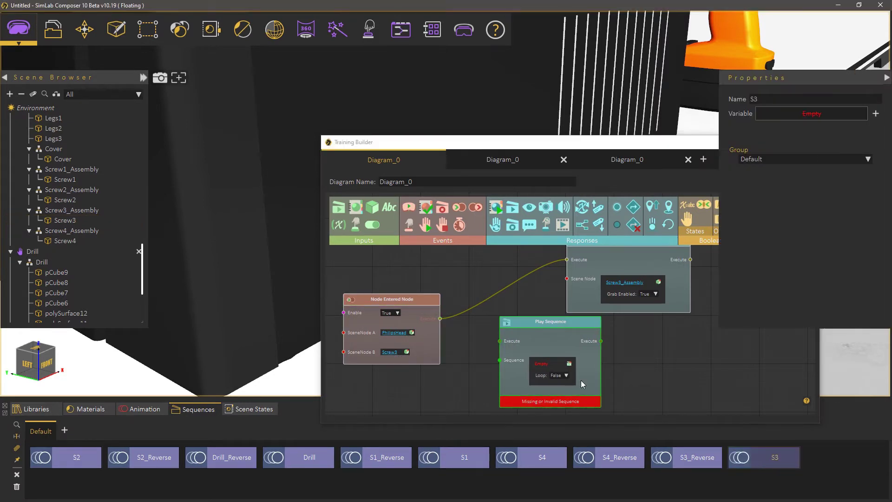
pyautogui.moveTo(440, 318); pyautogui.dragTo(500, 341)
pyautogui.scroll(-1, 465, 330)
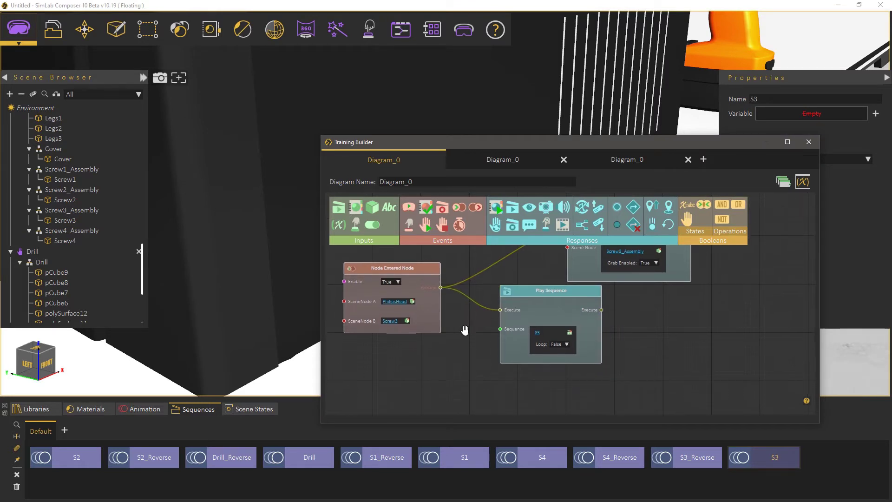
# Step: Duplicate the S3 Play Sequence response, assign the Drill sequence to the copy, and connect the Screw3 Node Entered Node event to it
pyautogui.click(516, 325)
pyautogui.hotkey('ctrl', 'c')
pyautogui.hotkey('ctrl', 'v')
pyautogui.moveTo(467, 356); pyautogui.dragTo(455, 302, button='middle')
pyautogui.moveTo(511, 320); pyautogui.dragTo(490, 392)
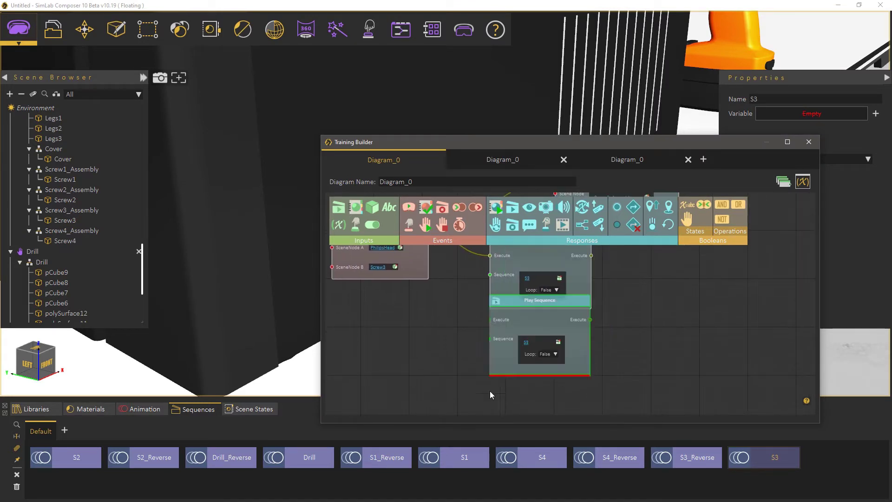
pyautogui.click(315, 453)
pyautogui.click(547, 381)
pyautogui.moveTo(380, 329); pyautogui.dragTo(380, 346, button='middle')
pyautogui.moveTo(414, 279); pyautogui.dragTo(477, 375)
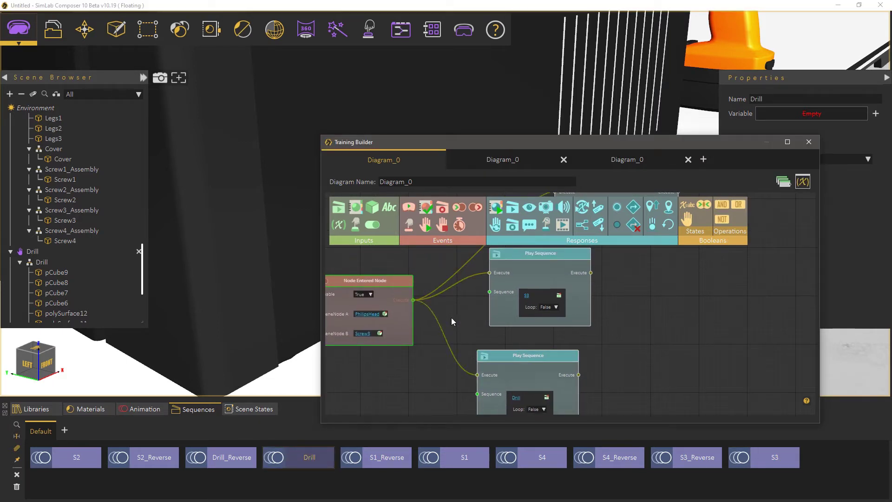
# Step: Add a Sequence Ended event for the S3 sequence and make it trigger the Screw3_Assembly grabbable response instead of the Node Entered Node event
pyautogui.moveTo(477, 311); pyautogui.dragTo(435, 360, button='middle')
pyautogui.moveTo(528, 284); pyautogui.dragTo(667, 407)
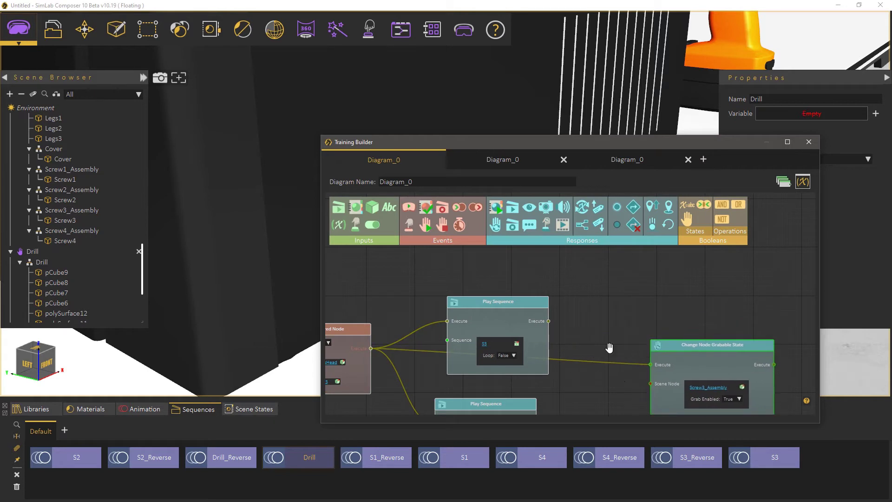
pyautogui.moveTo(609, 347); pyautogui.dragTo(597, 265, button='middle')
pyautogui.moveTo(440, 210); pyautogui.dragTo(533, 300)
pyautogui.click(473, 265)
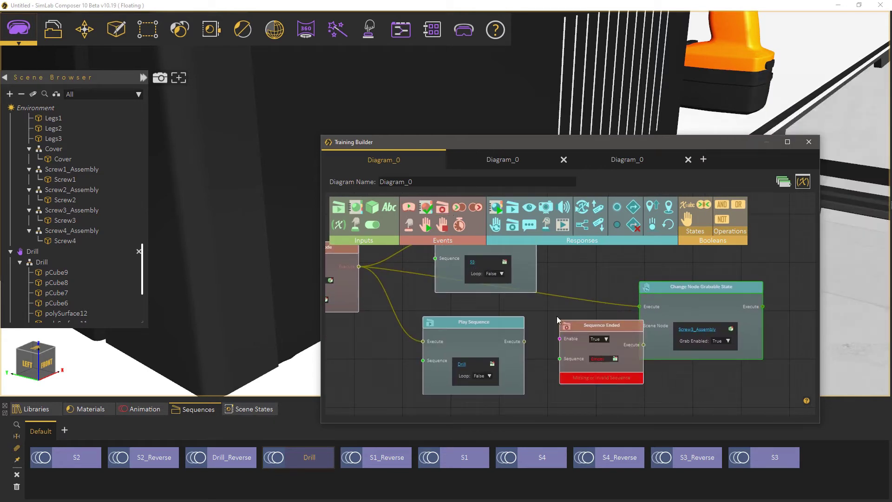
pyautogui.click(615, 358)
pyautogui.moveTo(667, 301); pyautogui.dragTo(699, 300)
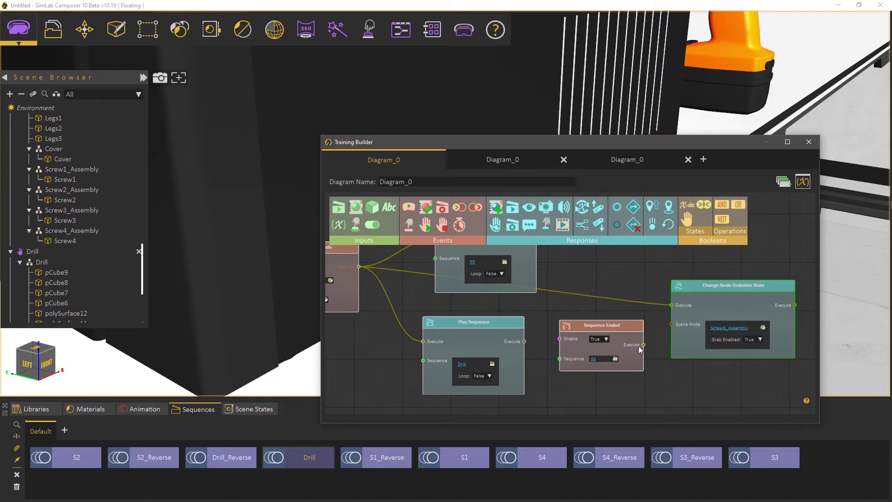
pyautogui.moveTo(643, 345); pyautogui.dragTo(672, 305)
pyautogui.scroll(1, 629, 315)
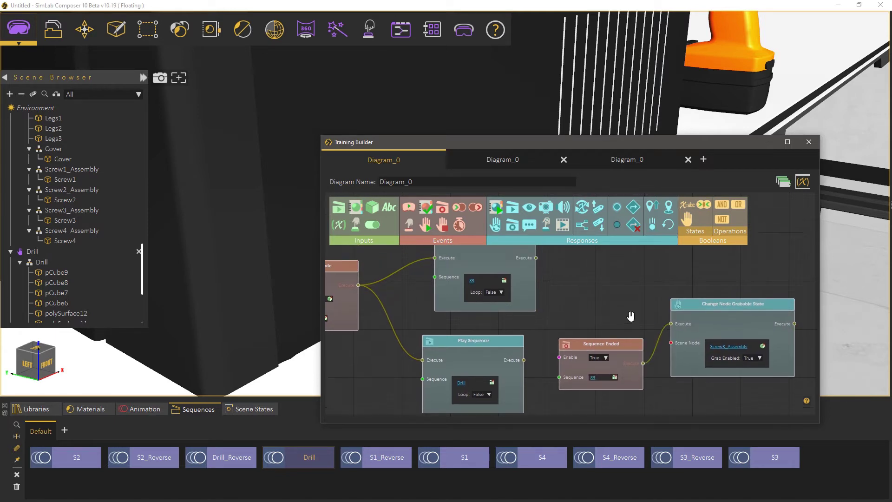
pyautogui.moveTo(601, 352); pyautogui.dragTo(594, 338)
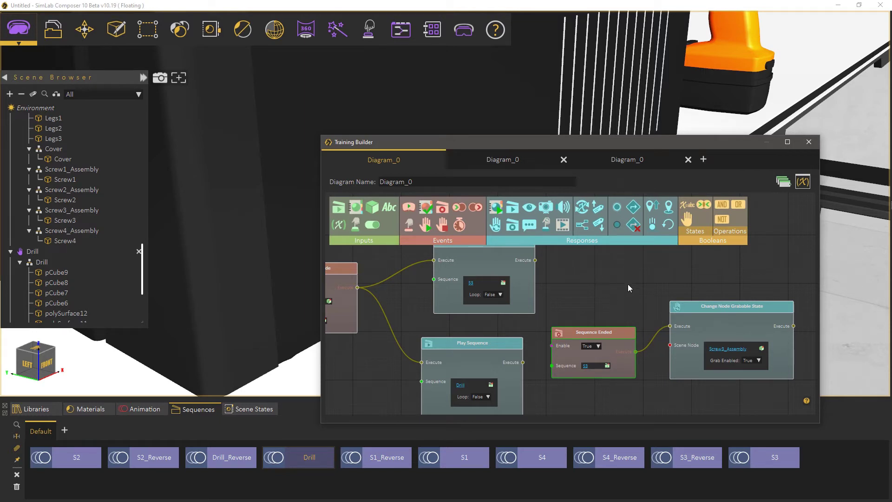
# Step: Space out the diagram by moving the complete Screw3 node chain and the Screw4 node pair farther down
pyautogui.moveTo(711, 262); pyautogui.dragTo(344, 424)
pyautogui.scroll(-2, 483, 344)
pyautogui.scroll(-2, 483, 343)
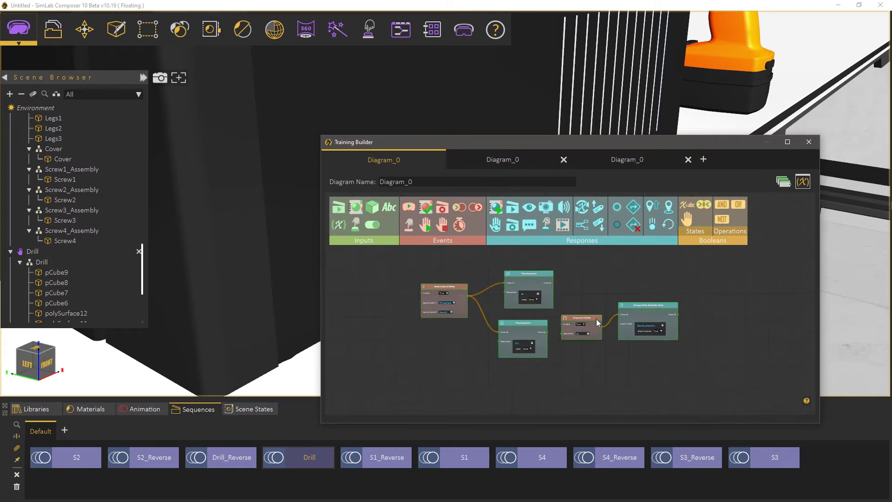
pyautogui.moveTo(622, 317); pyautogui.dragTo(620, 369)
pyautogui.moveTo(584, 276); pyautogui.dragTo(585, 380, button='middle')
pyautogui.moveTo(563, 312); pyautogui.dragTo(568, 366, button='middle')
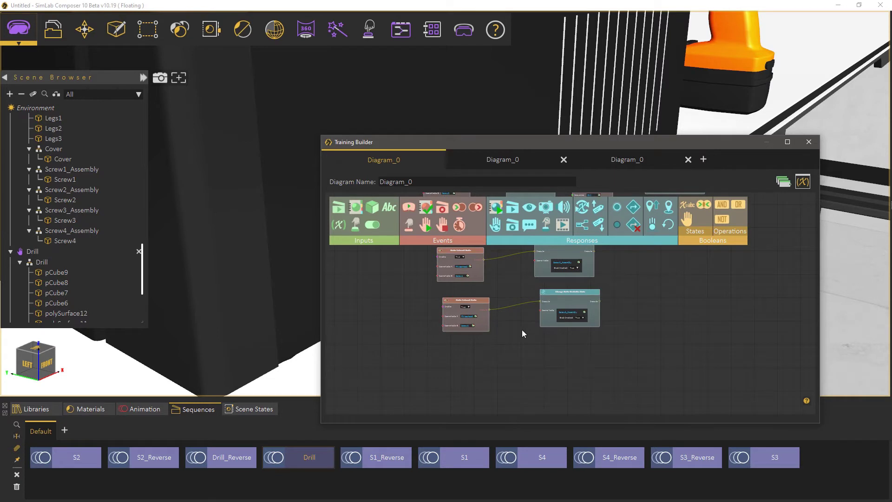
pyautogui.moveTo(470, 352); pyautogui.dragTo(571, 305)
pyautogui.moveTo(571, 308); pyautogui.dragTo(564, 387)
pyautogui.click(591, 333)
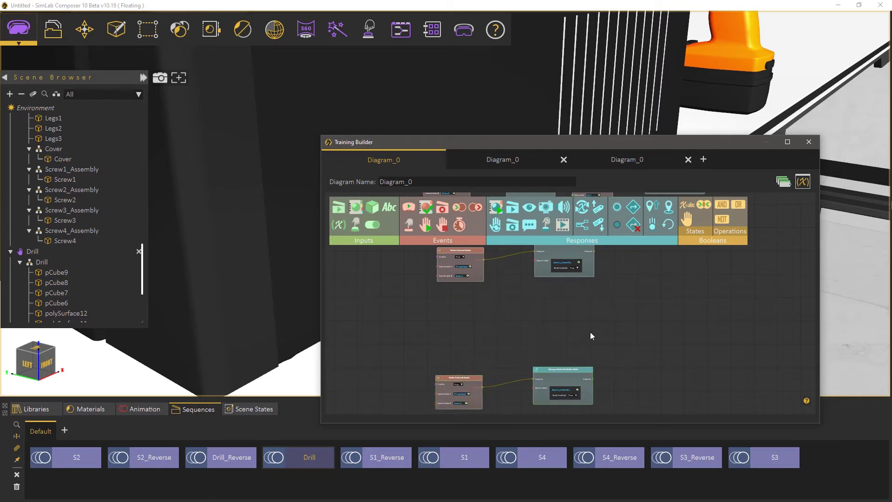
# Step: Add a Play Sequence response for the S4 sequence and connect the Screw4 Node Entered Node event to it
pyautogui.moveTo(588, 332); pyautogui.dragTo(592, 240, button='middle')
pyautogui.scroll(2, 587, 314)
pyautogui.scroll(1, 566, 328)
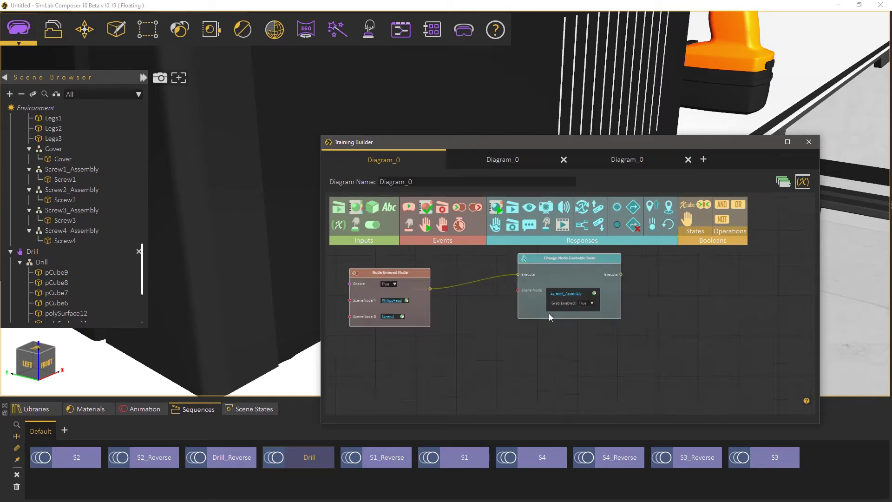
pyautogui.moveTo(487, 324); pyautogui.dragTo(487, 324)
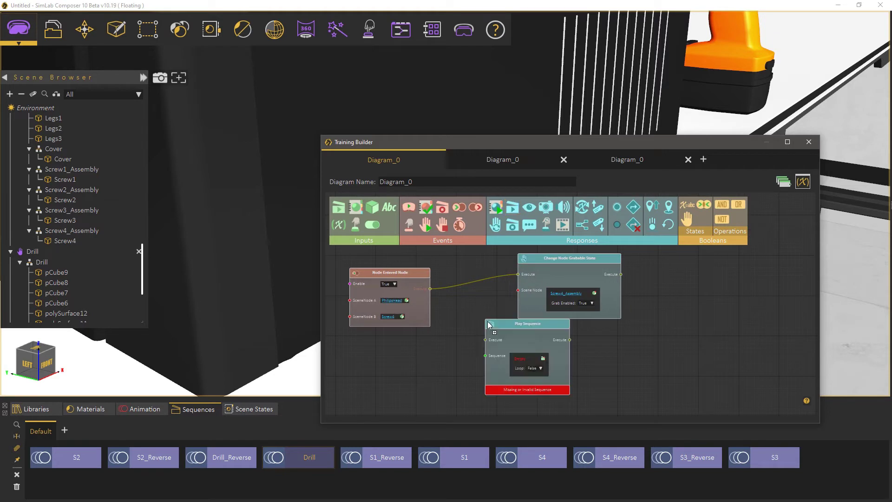
pyautogui.click(539, 457)
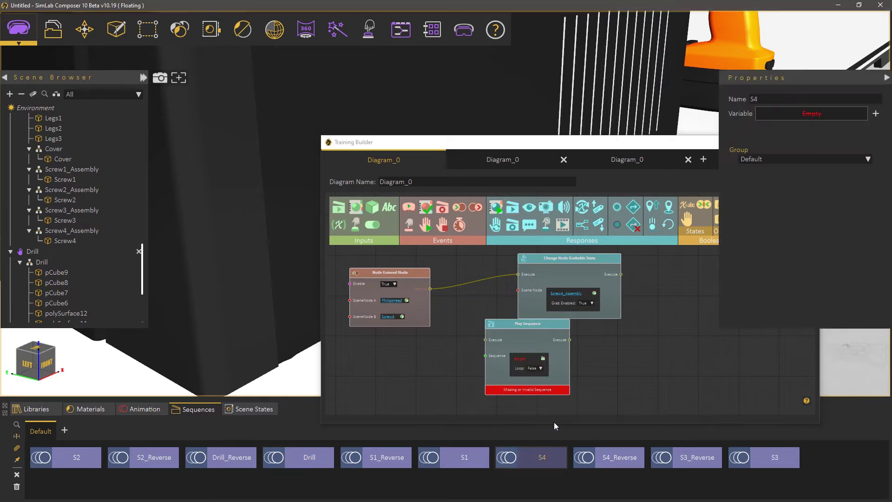
pyautogui.click(543, 358)
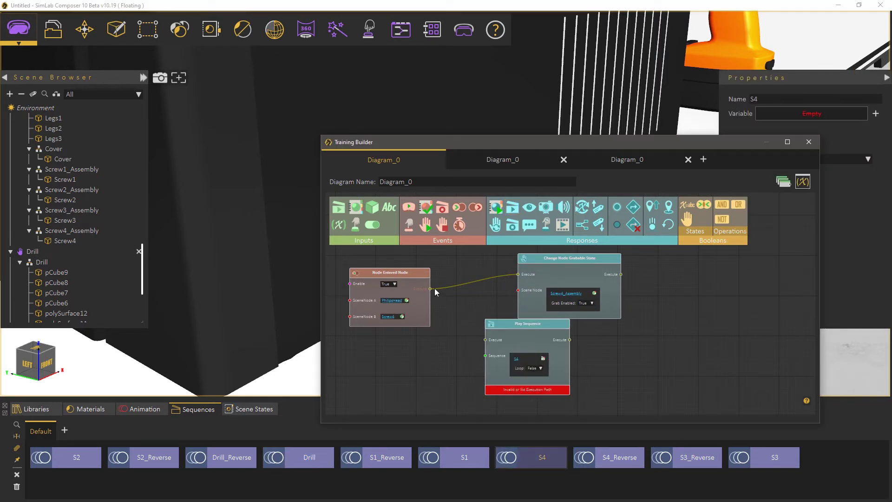
pyautogui.moveTo(431, 289); pyautogui.dragTo(485, 339)
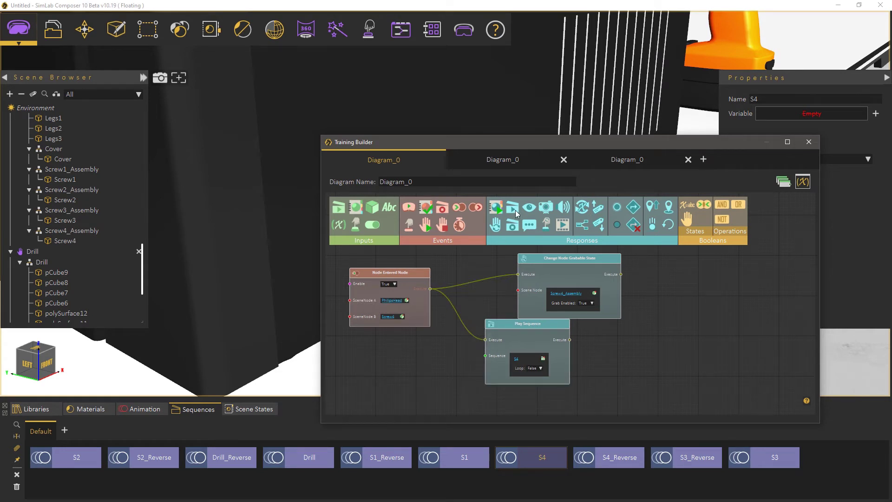
# Step: Add a second Play Sequence response for the Drill sequence and connect the Screw4 Node Entered Node event to it
pyautogui.moveTo(516, 212); pyautogui.dragTo(476, 258)
pyautogui.click(309, 457)
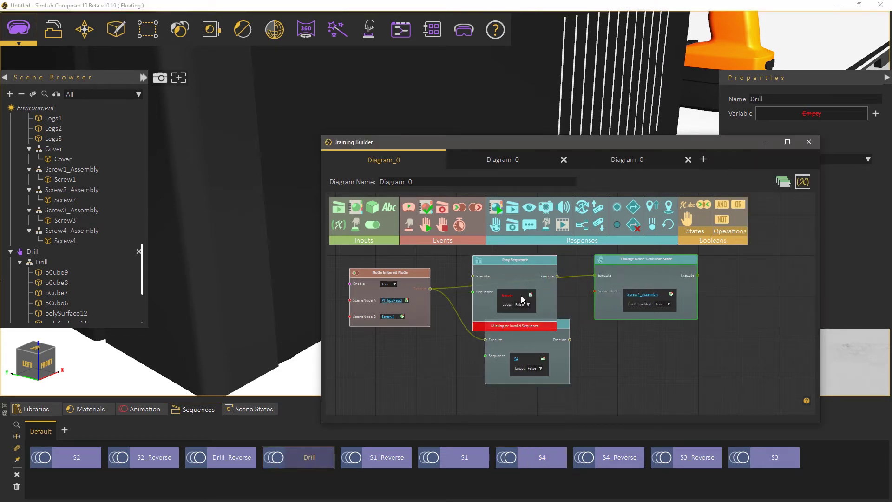
pyautogui.moveTo(539, 300); pyautogui.dragTo(465, 332, button='middle')
pyautogui.moveTo(470, 334); pyautogui.dragTo(475, 308)
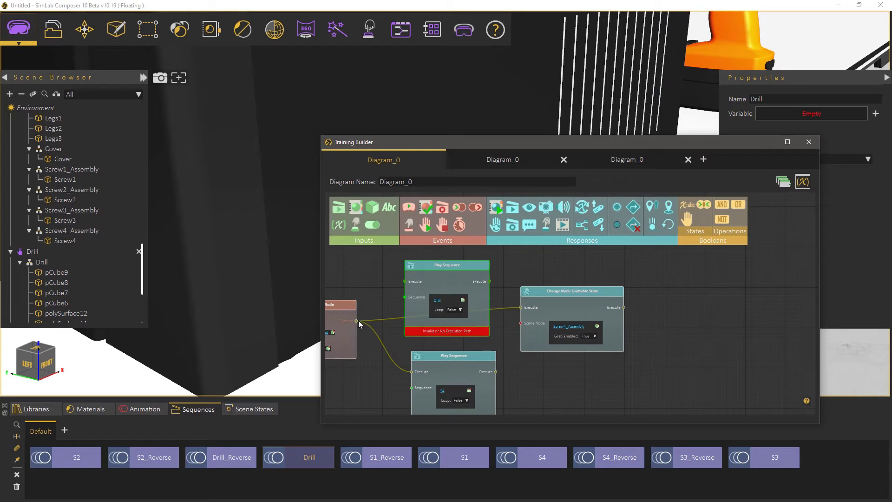
pyautogui.moveTo(356, 321); pyautogui.dragTo(405, 283)
# Step: Add a Sequence Ended event for the S4 sequence and connect it to the Screw4_Assembly grabbable response
pyautogui.moveTo(543, 306); pyautogui.dragTo(611, 316)
pyautogui.moveTo(442, 211); pyautogui.dragTo(512, 314)
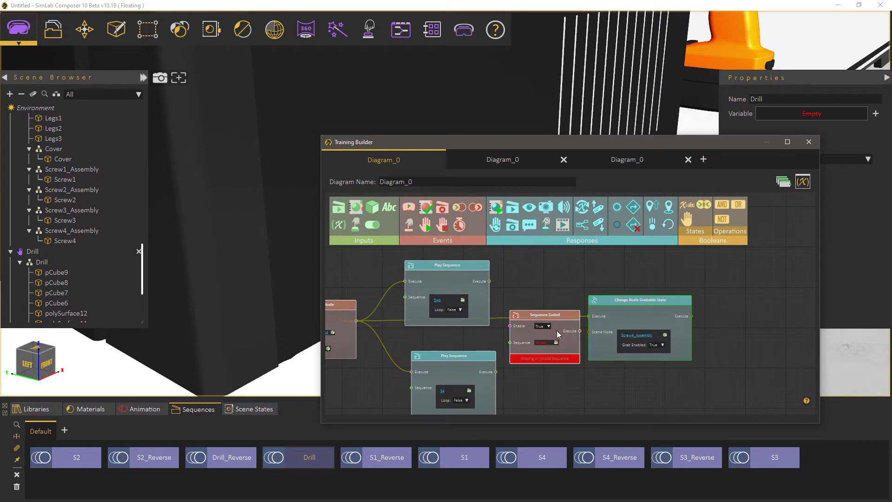
pyautogui.click(556, 343)
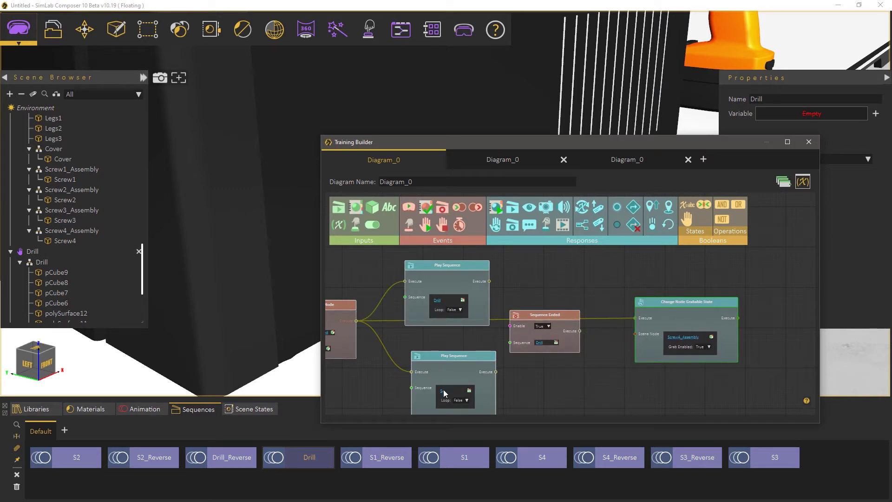
pyautogui.click(557, 343)
pyautogui.moveTo(580, 331); pyautogui.dragTo(636, 317)
# Step: Add a Play Sequence response for the S1 sequence and connect the Screw1 Node Entered Node event to it
pyautogui.moveTo(534, 294); pyautogui.dragTo(617, 352)
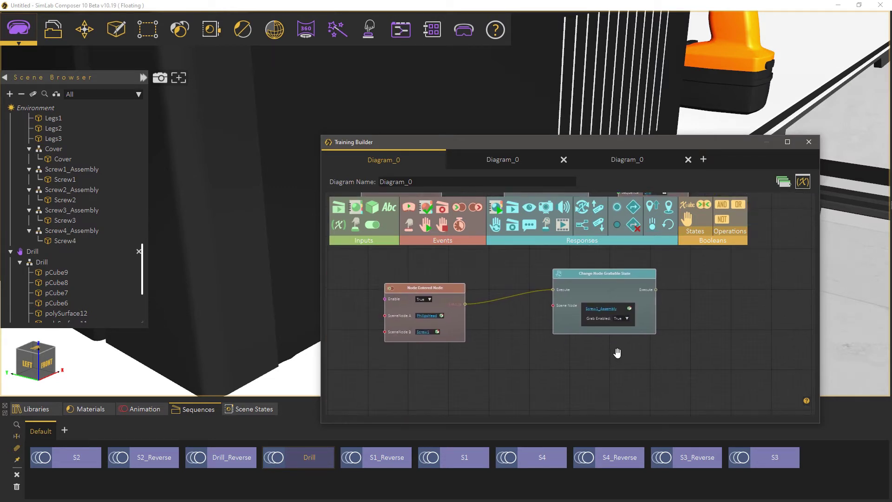
pyautogui.moveTo(525, 320); pyautogui.dragTo(525, 336)
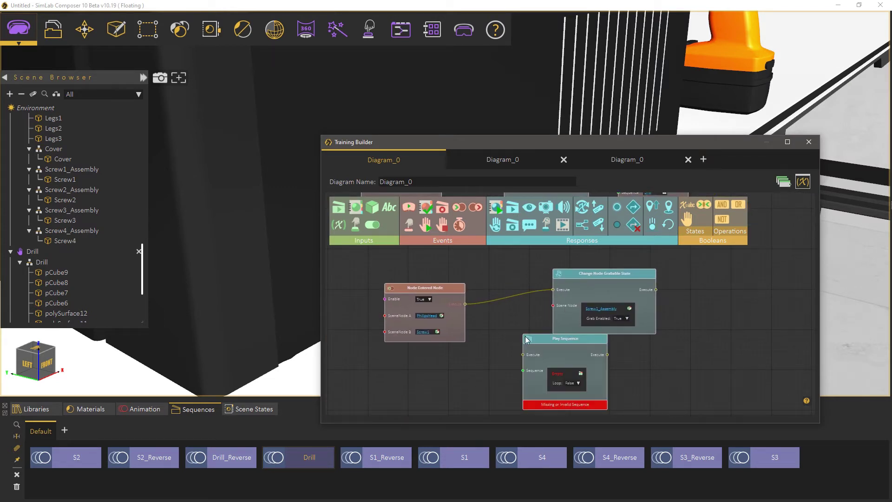
pyautogui.click(464, 457)
pyautogui.click(581, 374)
pyautogui.moveTo(455, 327); pyautogui.dragTo(438, 357)
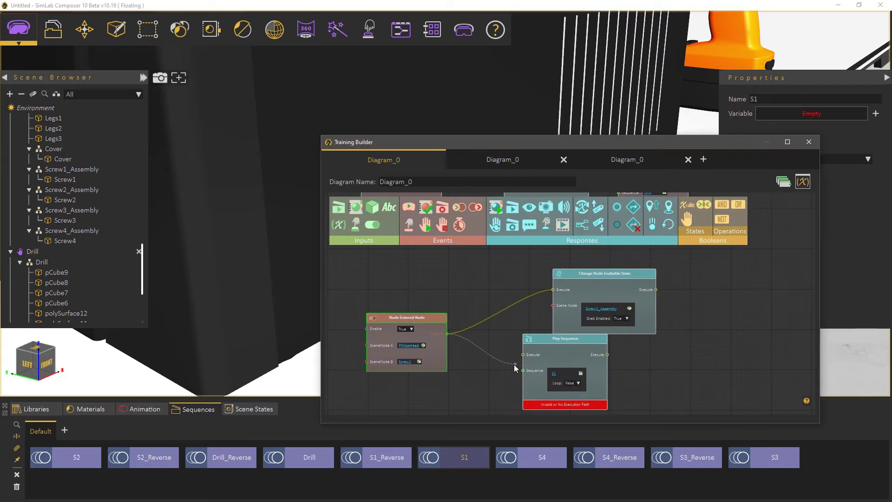
pyautogui.moveTo(514, 365); pyautogui.dragTo(502, 380)
# Step: Add a Play Sequence response for the Drill sequence and connect the Screw1 Node Entered Node event to it
pyautogui.click(512, 207)
pyautogui.click(315, 452)
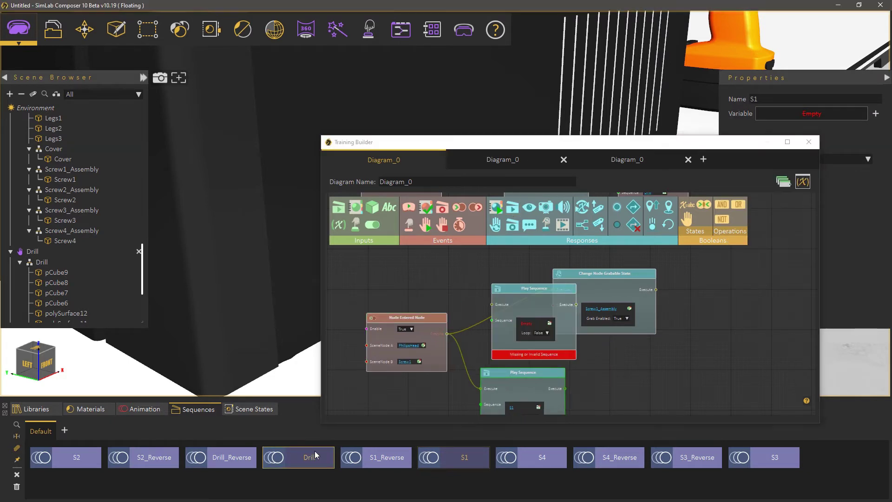
pyautogui.click(535, 323)
pyautogui.moveTo(446, 333); pyautogui.dragTo(491, 304)
# Step: Move the Screw1_Assembly grabbable response aside and add a Sequence Ended event for the S1 sequence
pyautogui.moveTo(612, 294); pyautogui.dragTo(739, 336)
pyautogui.moveTo(593, 346); pyautogui.dragTo(594, 344)
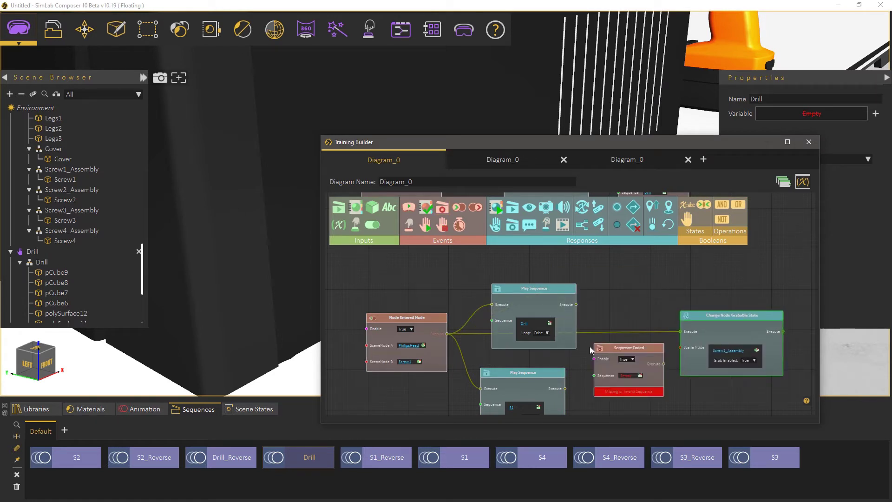
pyautogui.moveTo(590, 347); pyautogui.dragTo(538, 318, button='middle')
pyautogui.click(572, 347)
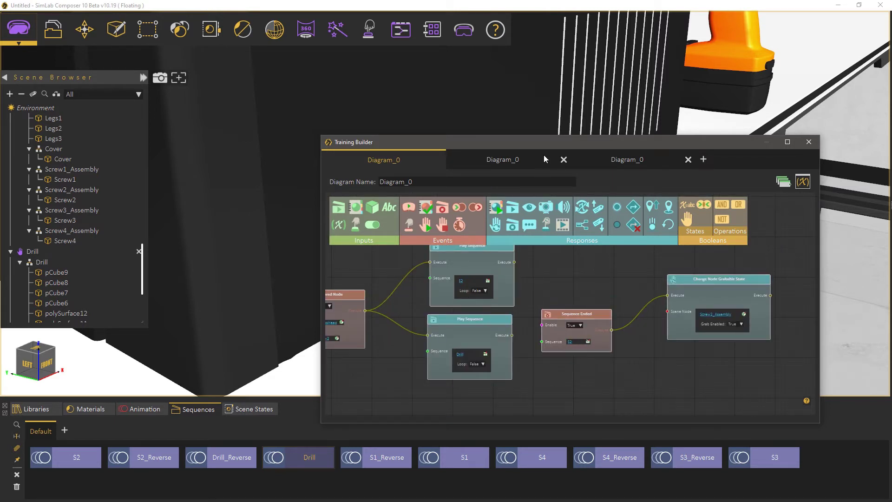
# Step: Enlarge the Training Builder and review the event and response chains of all four screws
pyautogui.doubleClick(542, 141)
pyautogui.scroll(1, 487, 300)
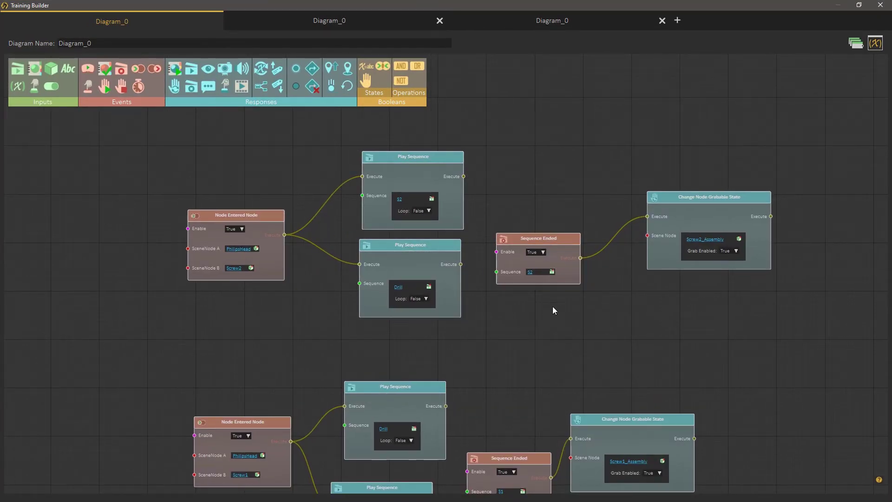
pyautogui.scroll(-3, 535, 278)
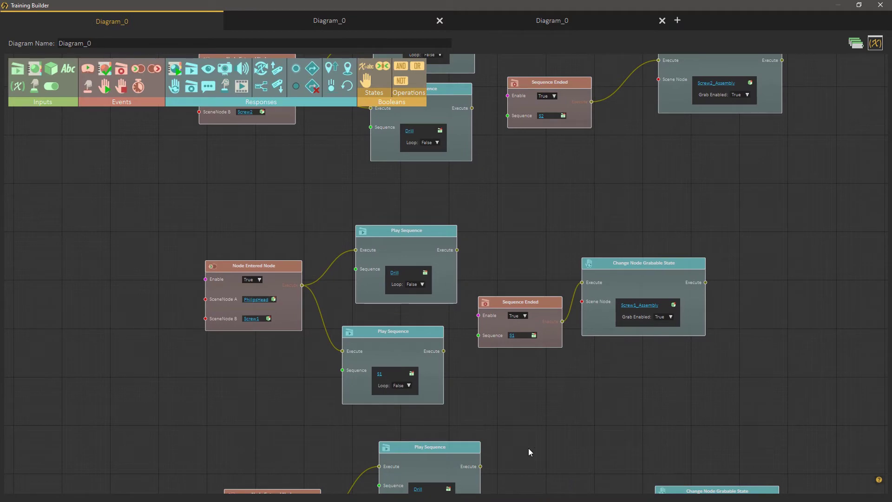
pyautogui.moveTo(529, 453); pyautogui.dragTo(518, 253, button='middle')
pyautogui.moveTo(538, 458); pyautogui.dragTo(537, 232, button='middle')
# Step: Restore and close the Training Builder, and open the SimLab VR Viewer options for showing the scene
pyautogui.moveTo(538, 3); pyautogui.dragTo(507, 50)
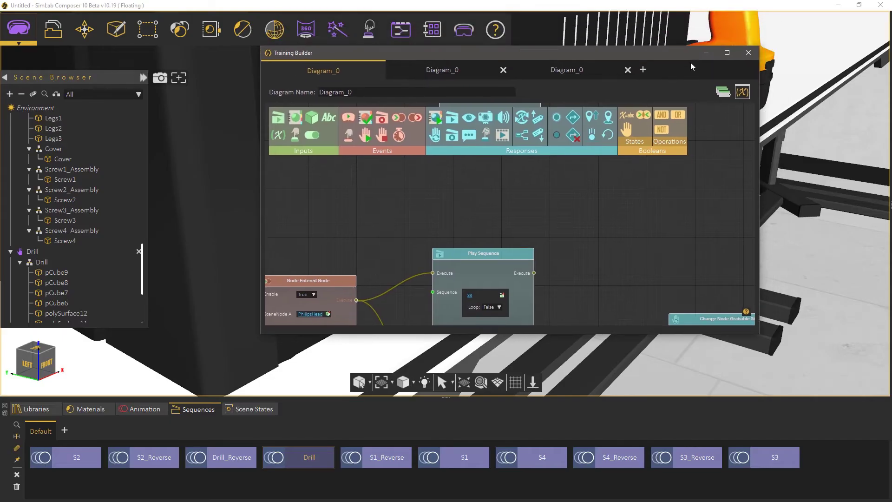
pyautogui.click(748, 54)
pyautogui.click(471, 33)
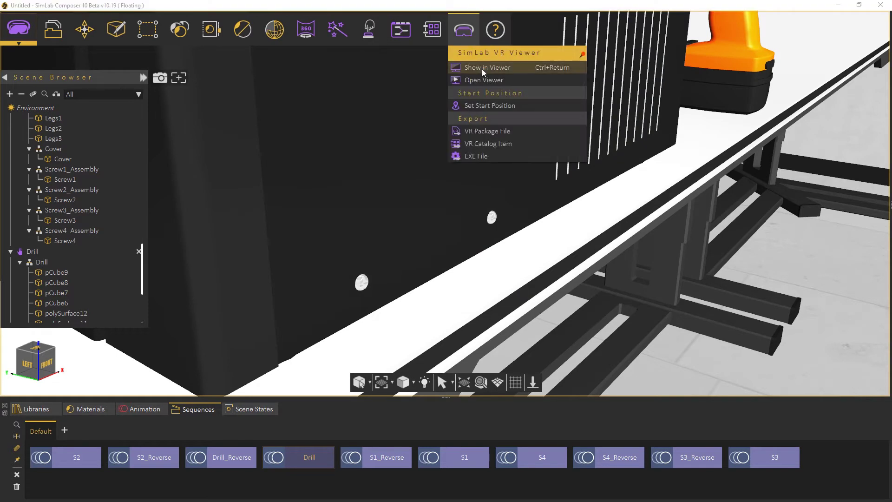
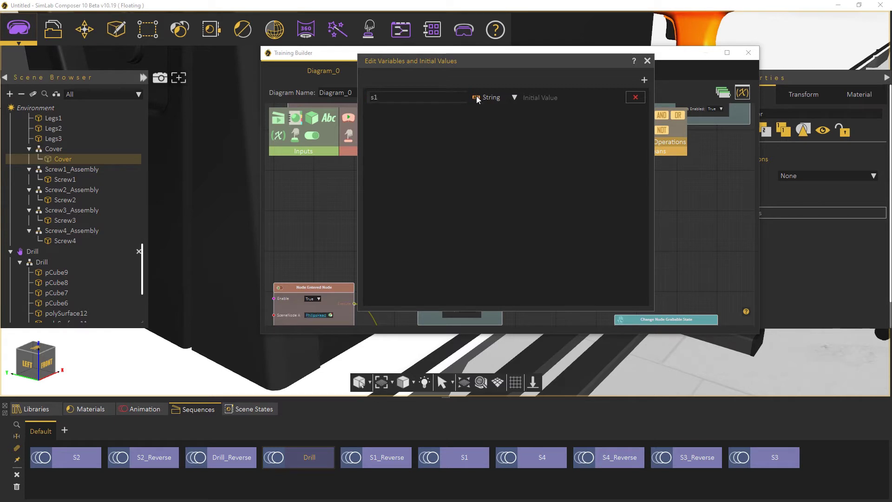
# Step: Set the initial value of variable s1 to inplace and add a string variable s2 with the same initial value
pyautogui.click(544, 97)
pyautogui.write('inplace')
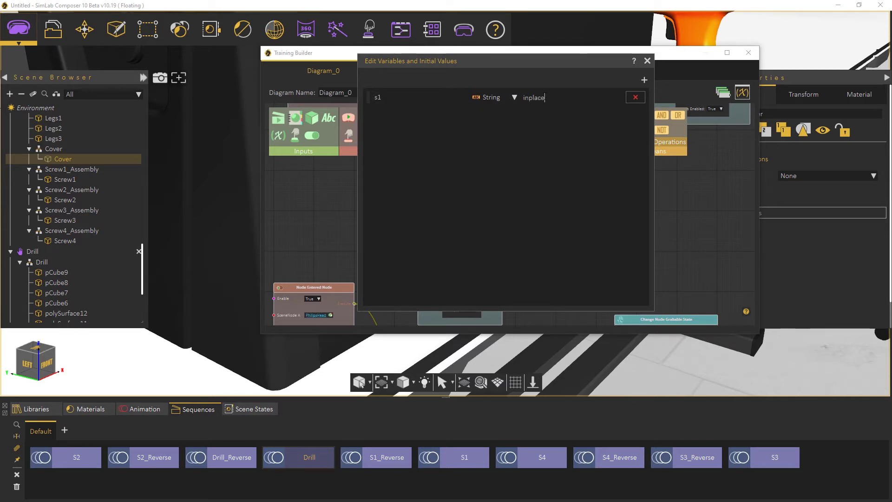
pyautogui.hotkey('ctrl', 'a')
pyautogui.hotkey('ctrl', 'c')
pyautogui.click(644, 80)
pyautogui.doubleClick(404, 114)
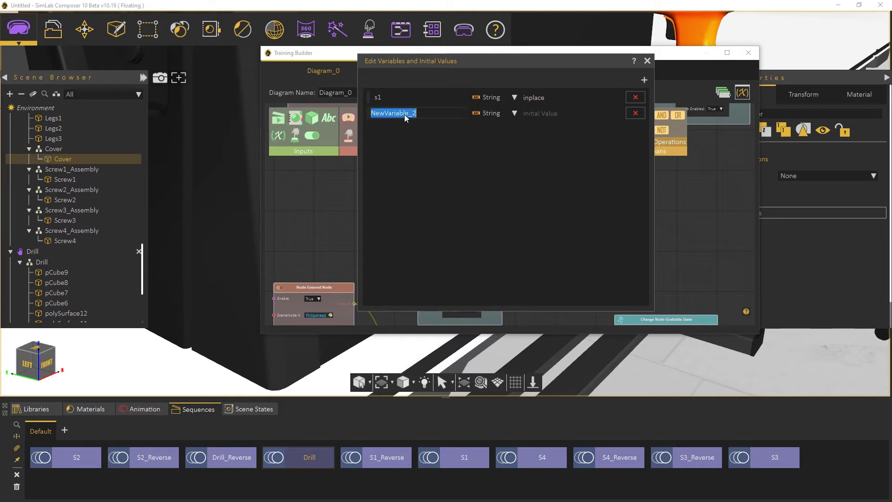
pyautogui.write('s2')
pyautogui.click(542, 116)
pyautogui.hotkey('ctrl', 'v')
# Step: Add a string variable named s3 with the initial value inplace
pyautogui.click(644, 80)
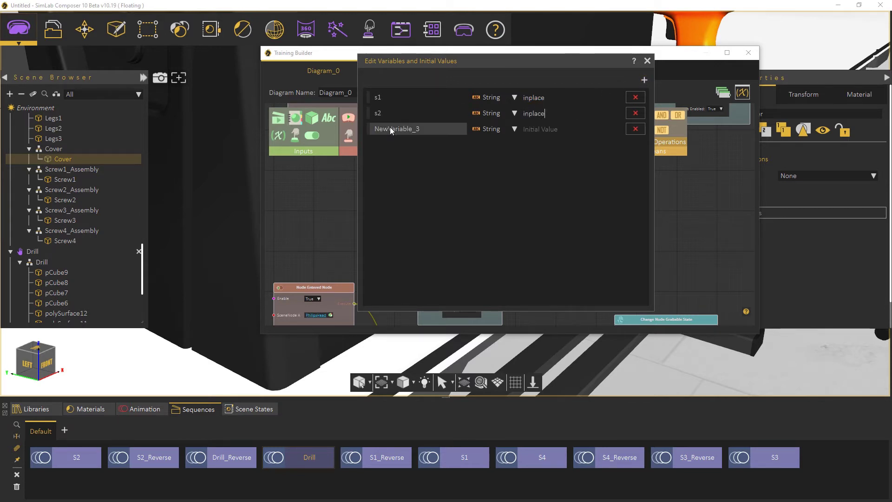
pyautogui.doubleClick(403, 130)
pyautogui.write('s3')
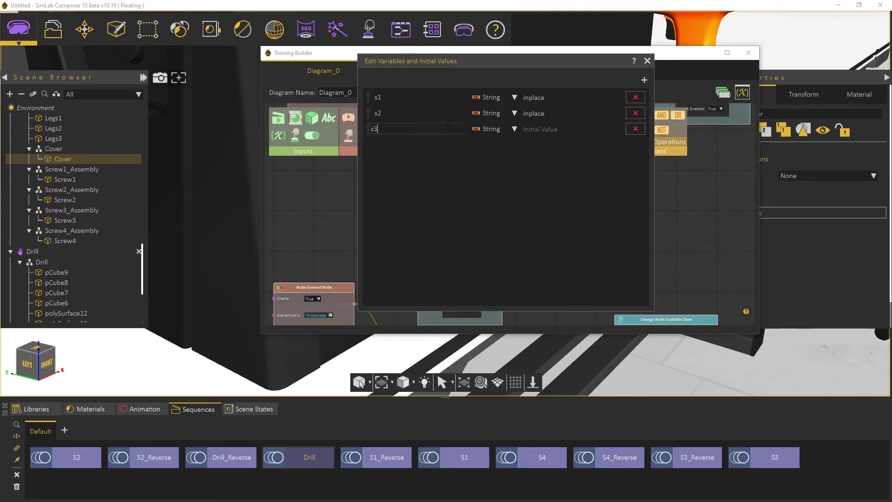
pyautogui.press('Return')
pyautogui.write('inplace')
# Step: Add a string variable s4 with the initial value inplace and close the variable editor
pyautogui.click(644, 80)
pyautogui.doubleClick(416, 145)
pyautogui.write('s4')
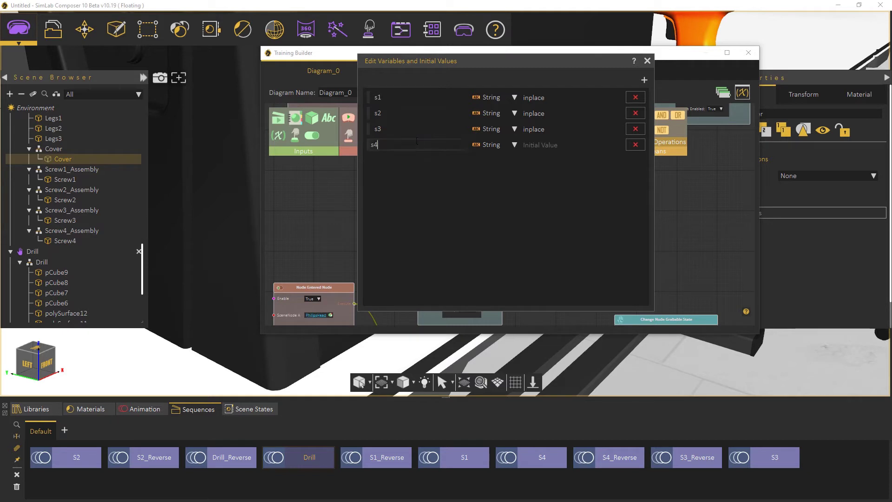
pyautogui.click(530, 145)
pyautogui.write('inplace')
pyautogui.click(647, 61)
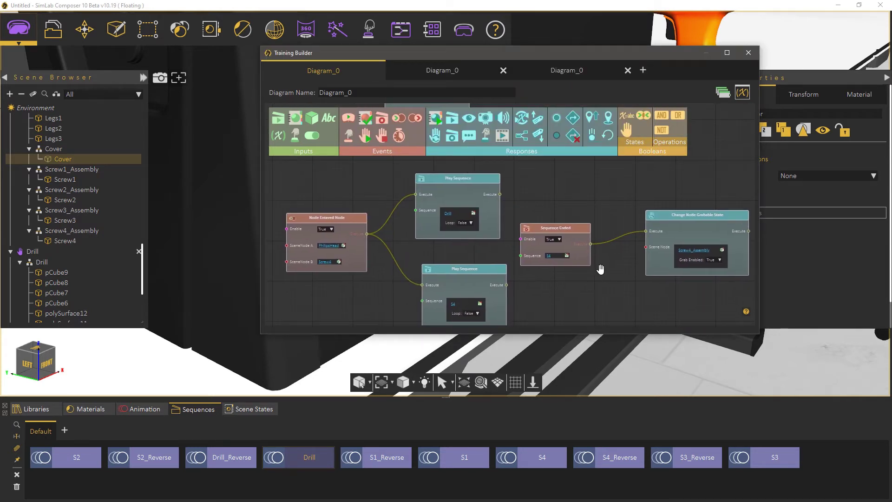
# Step: Add an Advanced Change Variable Value response to the diagram near the Screw4 event chain
pyautogui.moveTo(598, 265); pyautogui.dragTo(607, 250, button='middle')
pyautogui.moveTo(454, 246); pyautogui.dragTo(395, 278, button='middle')
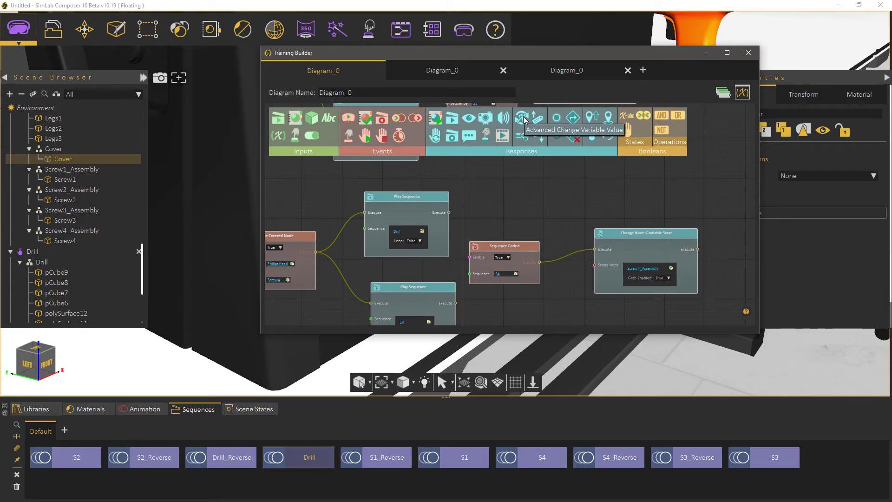
pyautogui.moveTo(523, 119); pyautogui.dragTo(519, 191)
pyautogui.moveTo(494, 196); pyautogui.dragTo(537, 176, button='middle')
pyautogui.moveTo(584, 182); pyautogui.dragTo(579, 157)
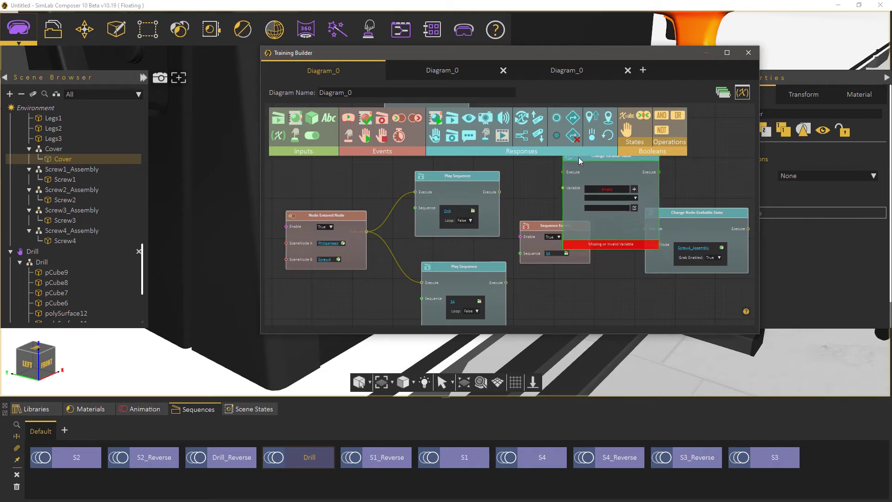
# Step: Move the Change Variable Value node to the Screw2 chain, above its Sequence Ended event, and enlarge the Training Builder window
pyautogui.moveTo(569, 159); pyautogui.dragTo(472, 295, button='middle')
pyautogui.moveTo(515, 306); pyautogui.dragTo(589, 196)
pyautogui.moveTo(536, 213); pyautogui.dragTo(595, 302, button='middle')
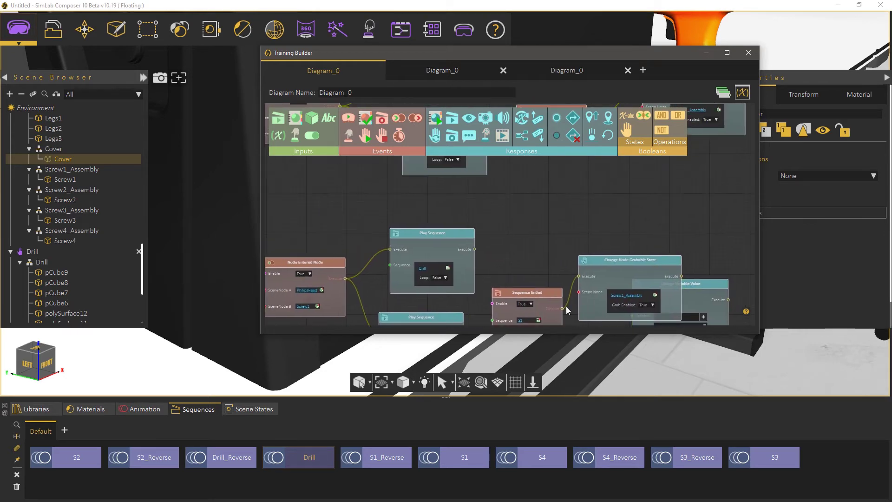
pyautogui.moveTo(705, 302); pyautogui.dragTo(677, 206)
pyautogui.moveTo(726, 192); pyautogui.dragTo(680, 278, button='middle')
pyautogui.moveTo(625, 293); pyautogui.dragTo(569, 177)
pyautogui.moveTo(635, 245); pyautogui.dragTo(696, 313, button='middle')
pyautogui.moveTo(627, 279); pyautogui.dragTo(598, 183)
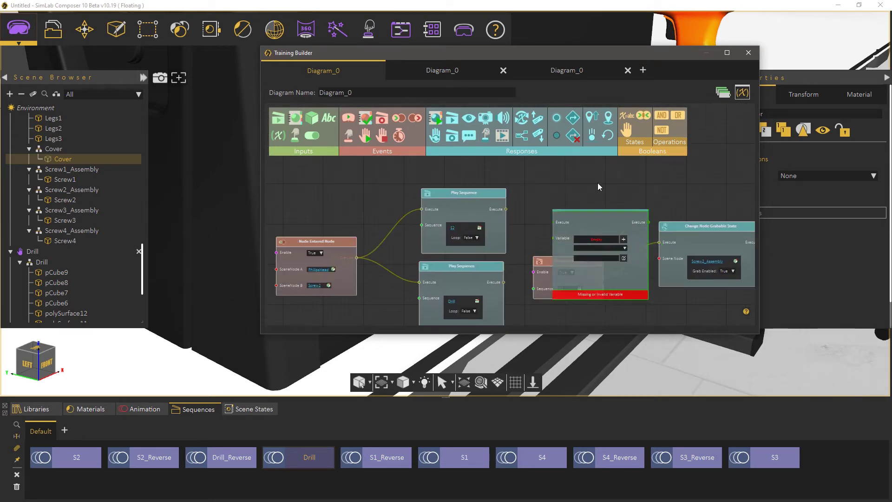
pyautogui.moveTo(584, 249); pyautogui.dragTo(587, 270, button='middle')
pyautogui.moveTo(759, 334); pyautogui.dragTo(771, 387)
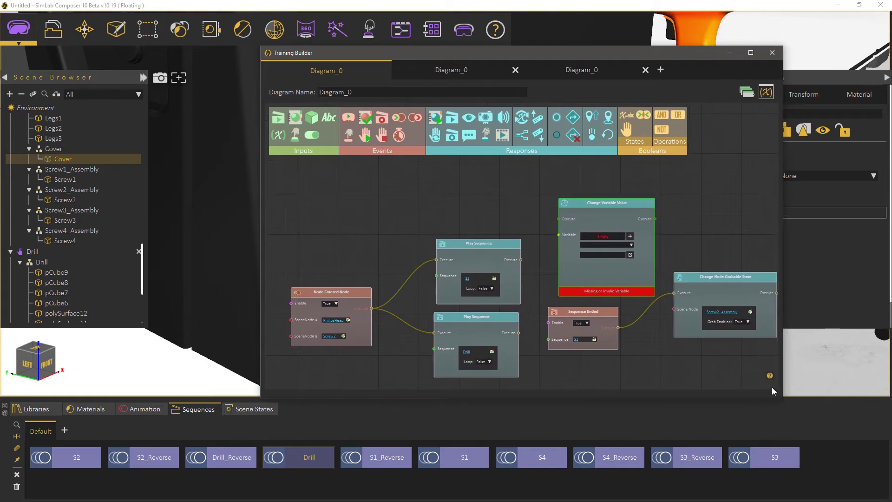
# Step: Connect Screw2's Node Entered Node event to the Change Variable Value node and make it set variable s2 to 'Loose'
pyautogui.moveTo(372, 308); pyautogui.dragTo(567, 175)
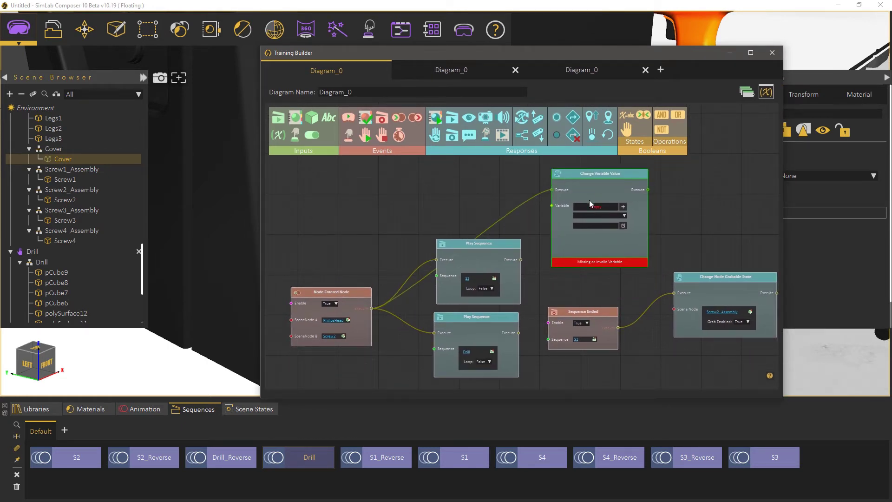
pyautogui.click(604, 207)
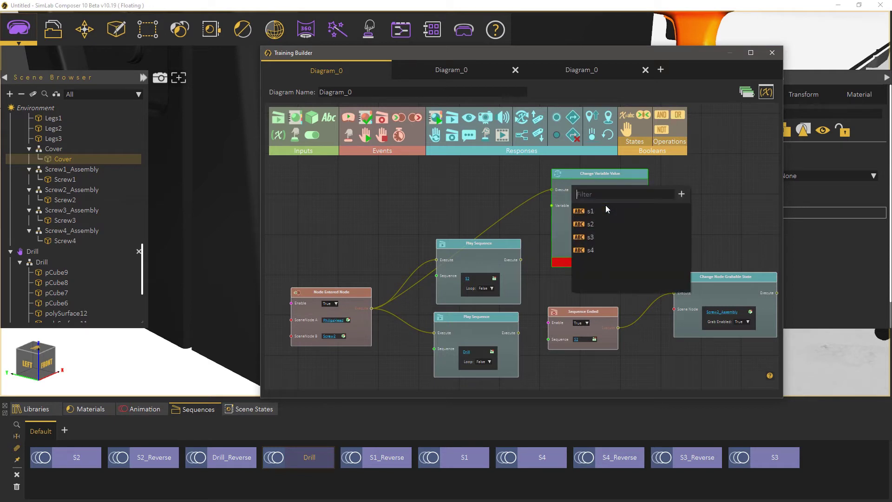
pyautogui.click(589, 225)
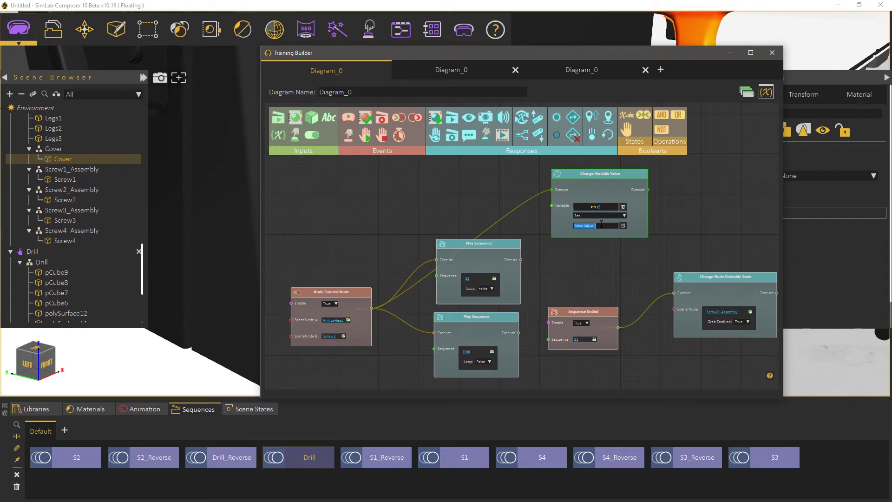
pyautogui.write("'Loose'")
pyautogui.scroll(1, 605, 255)
pyautogui.moveTo(604, 255); pyautogui.dragTo(599, 259, button='middle')
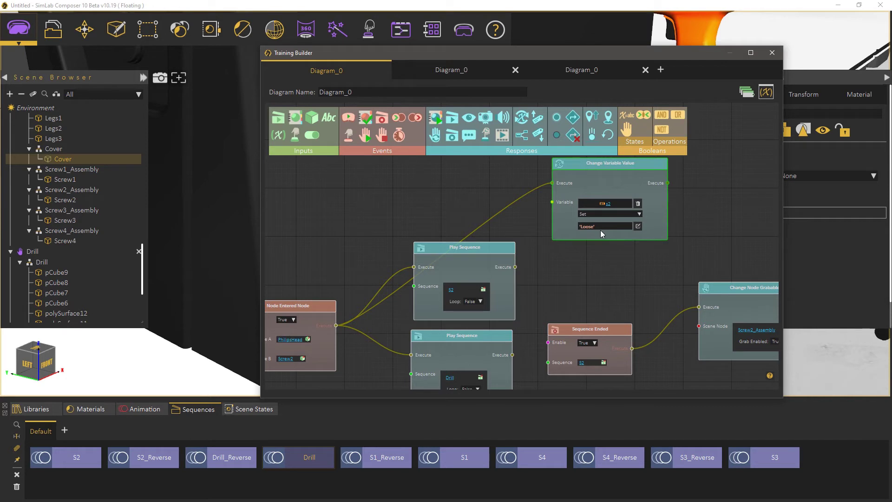
pyautogui.moveTo(587, 263); pyautogui.dragTo(568, 244, button='middle')
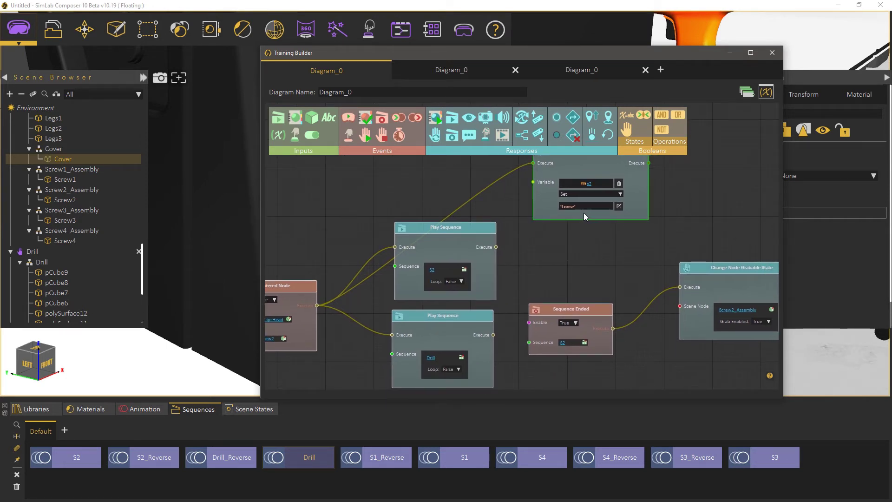
# Step: Duplicate the s2 Change Variable Value node, place the copy above the Screw1 group, and connect the Screw1 Node Entered event to its Execute input
pyautogui.moveTo(584, 213); pyautogui.dragTo(578, 300)
pyautogui.hotkey('ctrl', 'v')
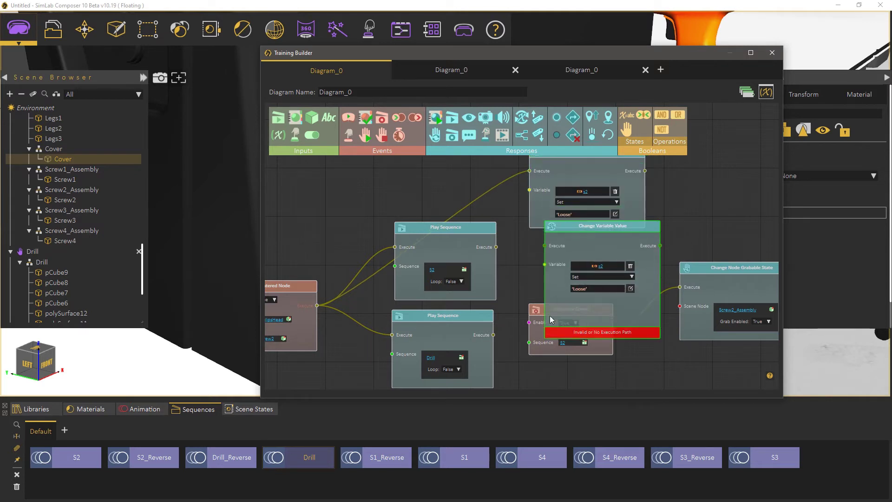
pyautogui.moveTo(634, 323); pyautogui.dragTo(640, 157, button='middle')
pyautogui.moveTo(641, 161); pyautogui.dragTo(625, 314)
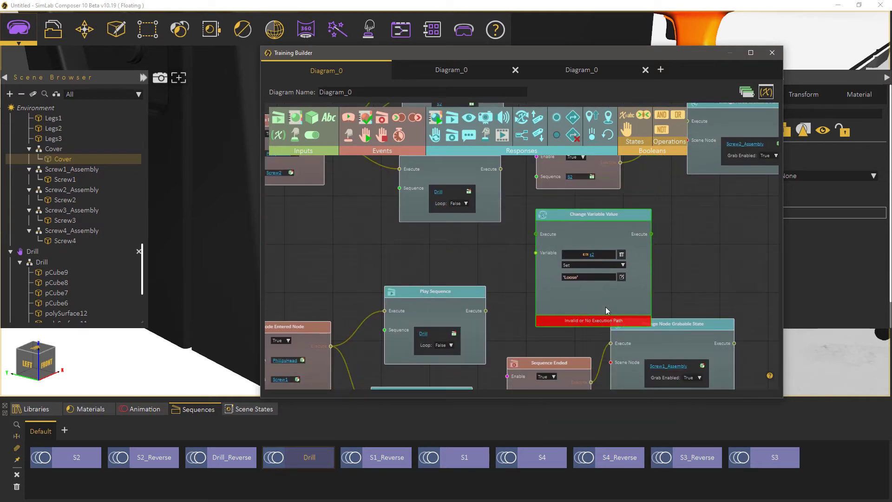
pyautogui.moveTo(674, 255); pyautogui.dragTo(709, 197, button='middle')
pyautogui.moveTo(366, 291); pyautogui.dragTo(571, 175)
# Step: Rearrange the Screw1 group's Play Sequence, Sequence Ended, Change Node Grabable State and Change Variable Value nodes into a compact layout
pyautogui.scroll(-3, 540, 224)
pyautogui.click(503, 321)
pyautogui.moveTo(503, 320); pyautogui.dragTo(505, 326)
pyautogui.moveTo(513, 277); pyautogui.dragTo(503, 297)
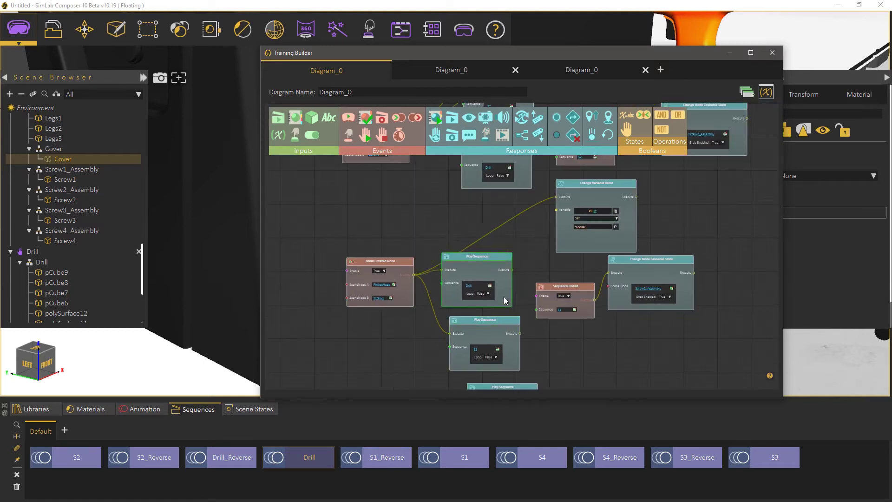
pyautogui.moveTo(585, 314); pyautogui.dragTo(582, 347)
pyautogui.moveTo(656, 304); pyautogui.dragTo(674, 345)
pyautogui.moveTo(569, 235); pyautogui.dragTo(575, 284)
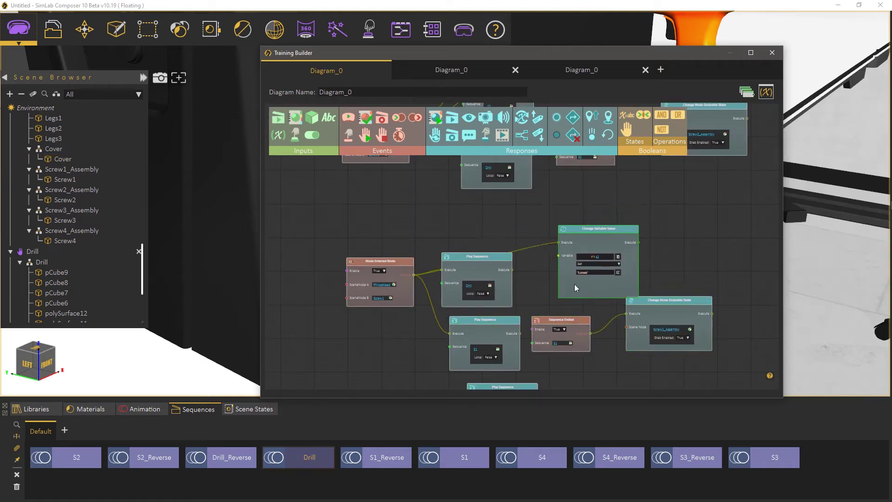
# Step: Set the Screw1 group's Change Variable Value node to variable s1 with the new value 'loose'
pyautogui.scroll(2, 599, 270)
pyautogui.click(617, 258)
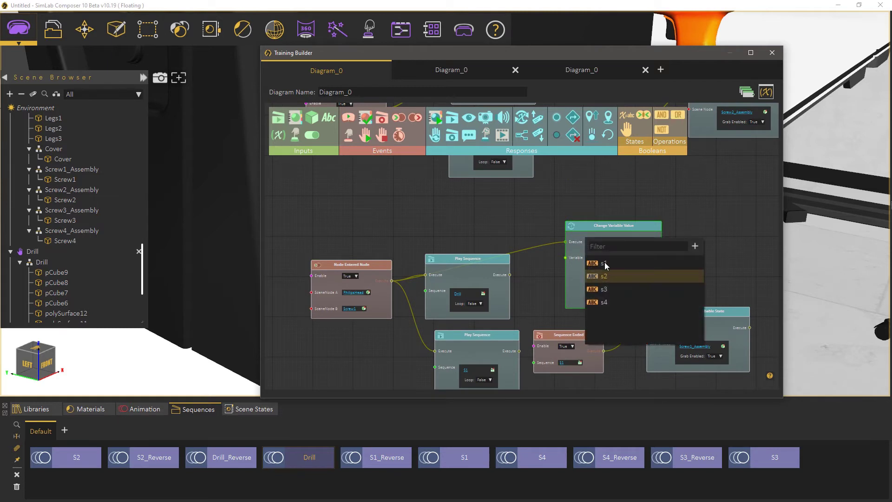
pyautogui.click(604, 263)
pyautogui.scroll(2, 532, 257)
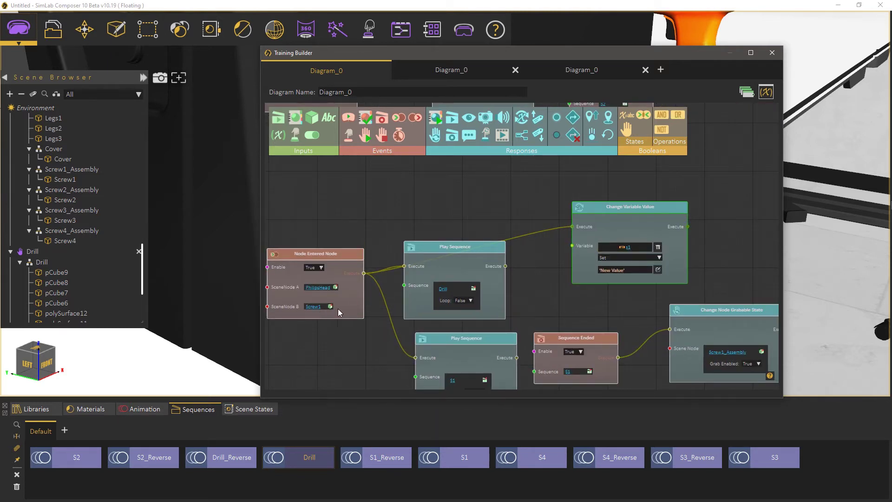
pyautogui.moveTo(515, 300); pyautogui.dragTo(486, 242)
pyautogui.click(608, 215)
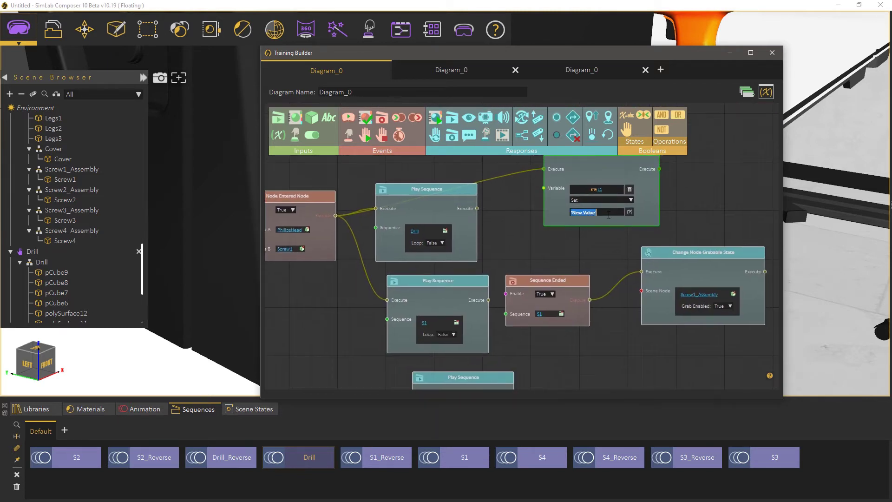
pyautogui.press('BackSpace')
pyautogui.moveTo(645, 210); pyautogui.dragTo(650, 207)
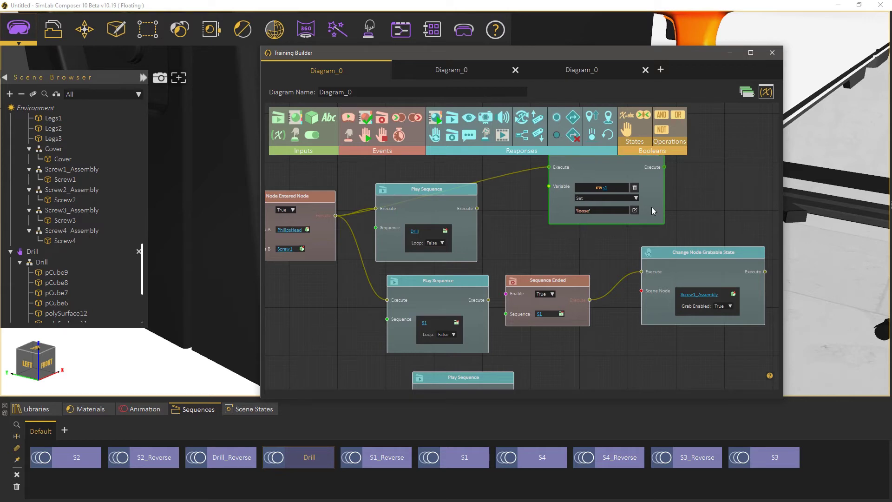
# Step: Duplicate the s1 Change Variable Value node and place the copy above the Screw4 group's Sequence Ended node
pyautogui.hotkey('ctrl', 'c')
pyautogui.hotkey('ctrl', 'v')
pyautogui.moveTo(607, 255); pyautogui.dragTo(600, 361)
pyautogui.moveTo(517, 366); pyautogui.dragTo(489, 189, button='middle')
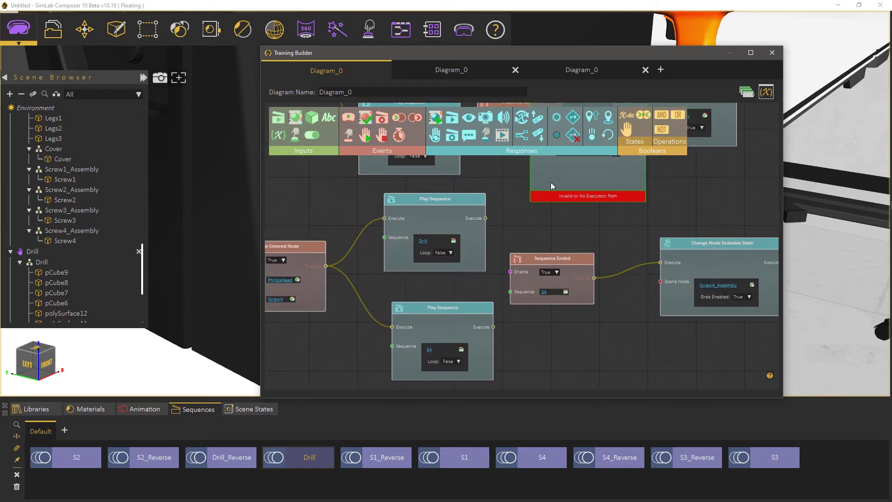
pyautogui.moveTo(551, 182); pyautogui.dragTo(550, 225)
pyautogui.moveTo(509, 213); pyautogui.dragTo(521, 265, button='middle')
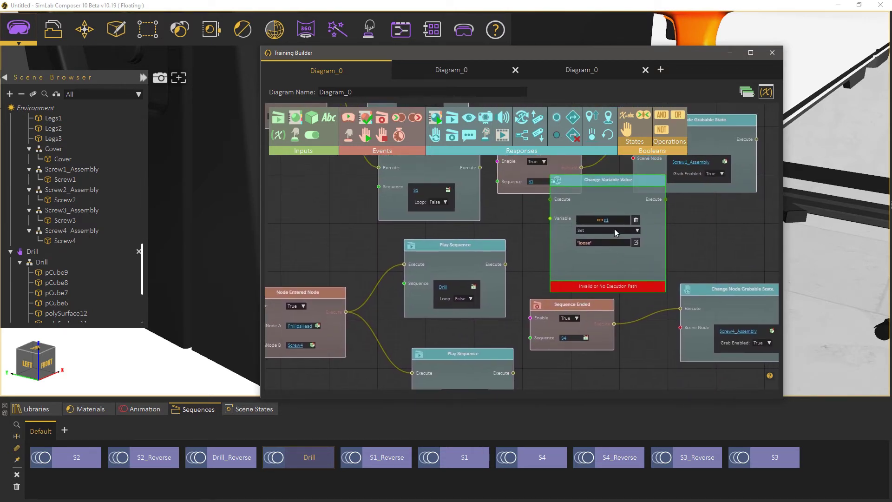
# Step: Set the copied Change Variable Value node to variable s4 with the value 'loose'
pyautogui.click(614, 219)
pyautogui.click(596, 262)
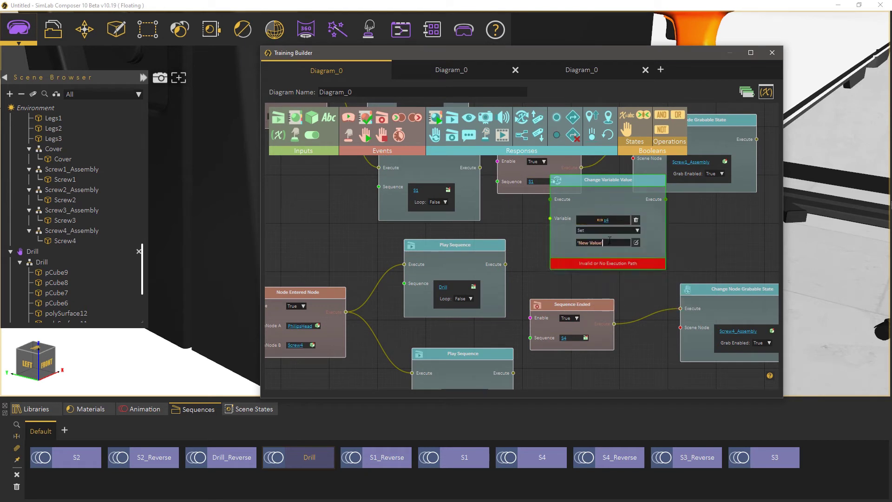
pyautogui.doubleClick(604, 242)
pyautogui.write("'loose'")
# Step: Connect the Screw4 Node Entered event to the s4 Change Variable Value node and space out the group's nodes
pyautogui.moveTo(346, 312); pyautogui.dragTo(551, 200)
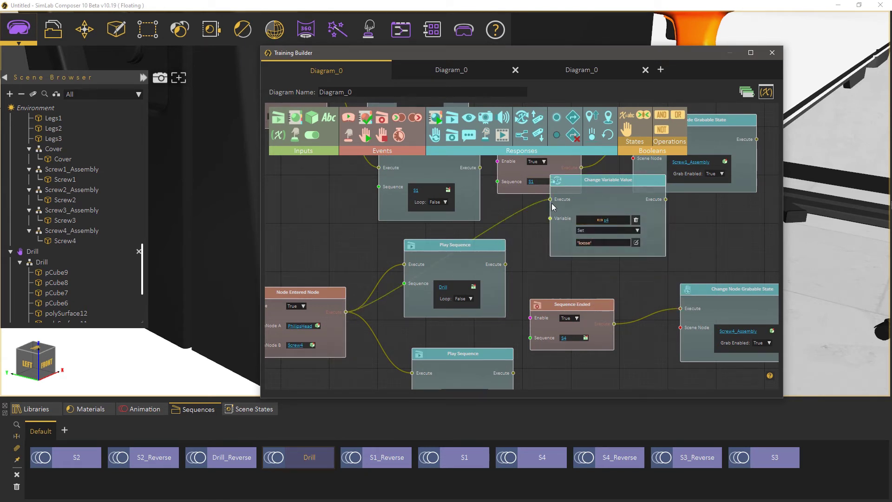
pyautogui.moveTo(597, 311); pyautogui.dragTo(559, 260, button='middle')
pyautogui.moveTo(559, 261); pyautogui.dragTo(574, 327)
pyautogui.moveTo(653, 293); pyautogui.dragTo(662, 321)
# Step: Duplicate the s4 Change Variable Value node and place the copy above the Screw3 group
pyautogui.moveTo(549, 201); pyautogui.dragTo(550, 264)
pyautogui.moveTo(508, 289); pyautogui.dragTo(484, 196, button='middle')
pyautogui.moveTo(501, 175); pyautogui.dragTo(533, 351)
pyautogui.moveTo(596, 322); pyautogui.dragTo(593, 216, button='middle')
pyautogui.moveTo(500, 285); pyautogui.dragTo(517, 260, button='middle')
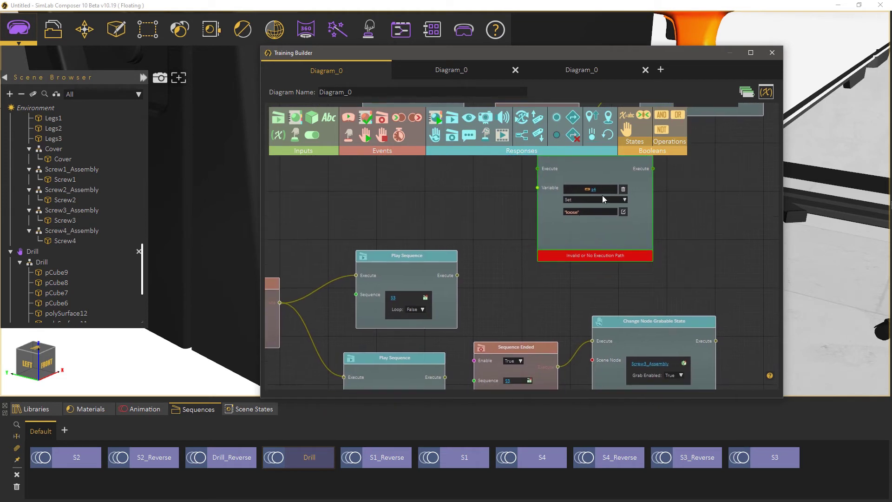
# Step: Set the Screw3 group's Change Variable Value node to variable s3 with the value 'loose'
pyautogui.click(602, 192)
pyautogui.click(594, 214)
pyautogui.click(596, 212)
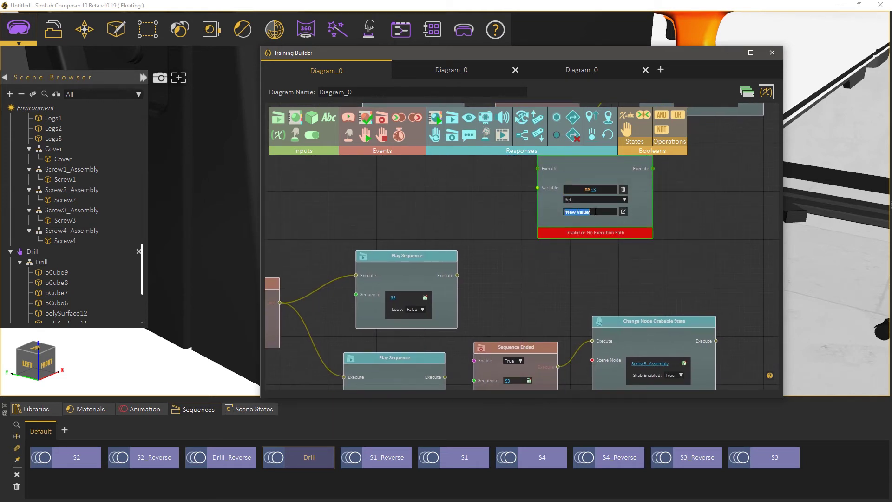
pyautogui.write('loose')
# Step: Connect the Screw3 Node Entered event to the s3 Change Variable Value node and move that node closer to its group
pyautogui.moveTo(523, 222); pyautogui.dragTo(537, 244, button='middle')
pyautogui.moveTo(294, 324); pyautogui.dragTo(552, 191)
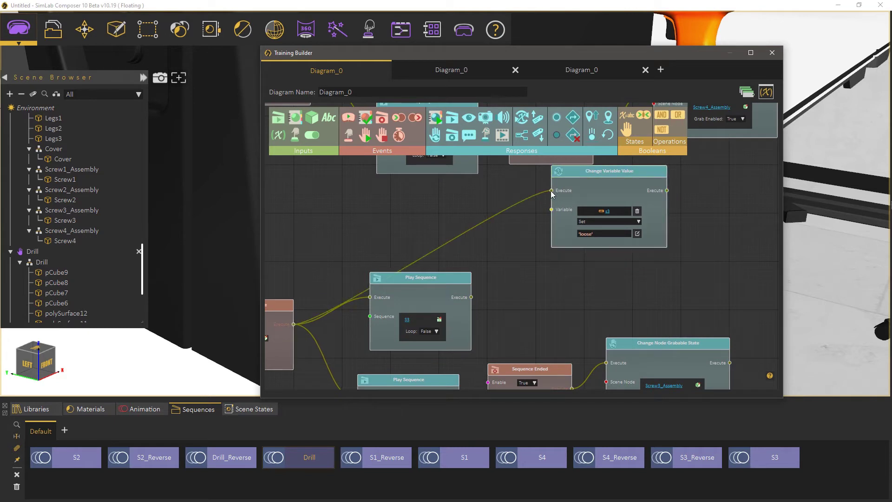
pyautogui.moveTo(561, 231); pyautogui.dragTo(531, 302)
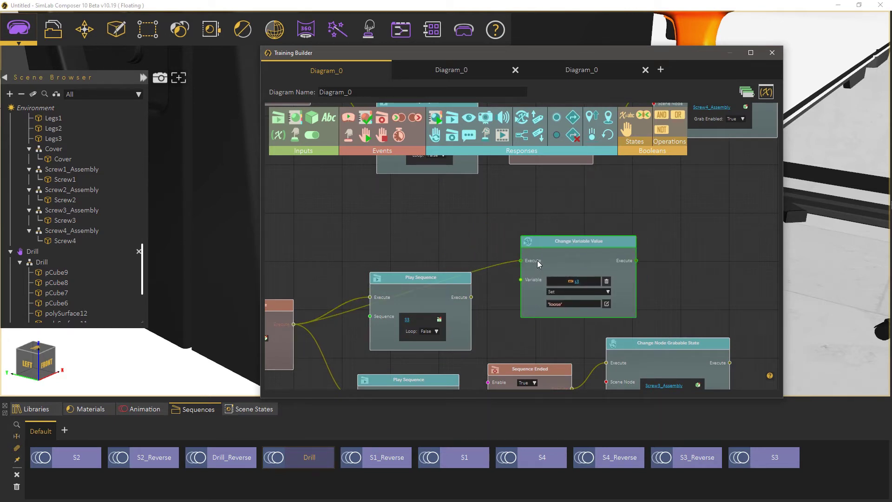
# Step: Add a Monitor Variable Value state node in the empty area beside the screw groups
pyautogui.scroll(-4, 537, 263)
pyautogui.moveTo(576, 232); pyautogui.dragTo(412, 288, button='middle')
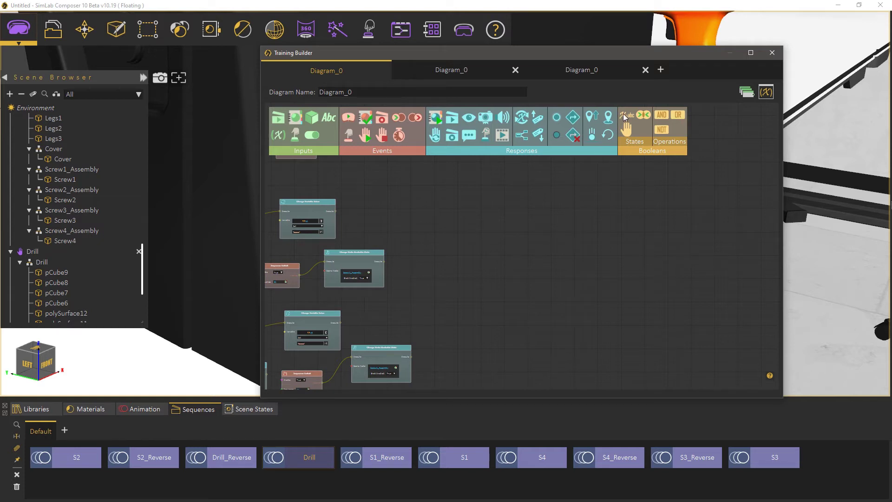
pyautogui.moveTo(624, 117); pyautogui.dragTo(612, 229)
pyautogui.scroll(4, 556, 229)
pyautogui.scroll(-1, 611, 230)
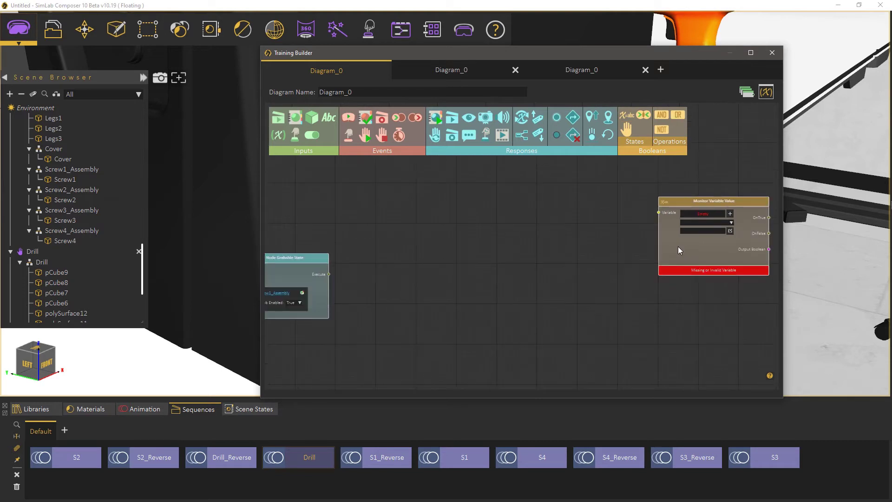
pyautogui.moveTo(679, 250); pyautogui.dragTo(502, 264)
pyautogui.scroll(1, 504, 262)
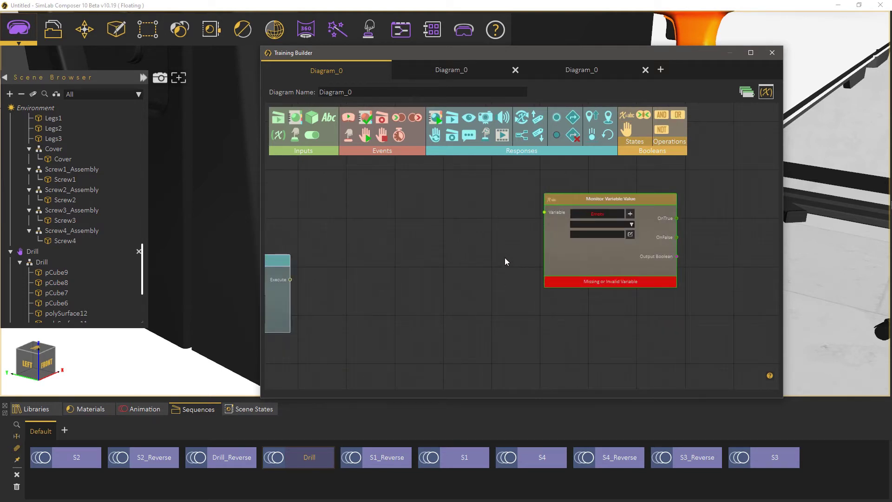
pyautogui.moveTo(505, 257); pyautogui.dragTo(494, 262, button='middle')
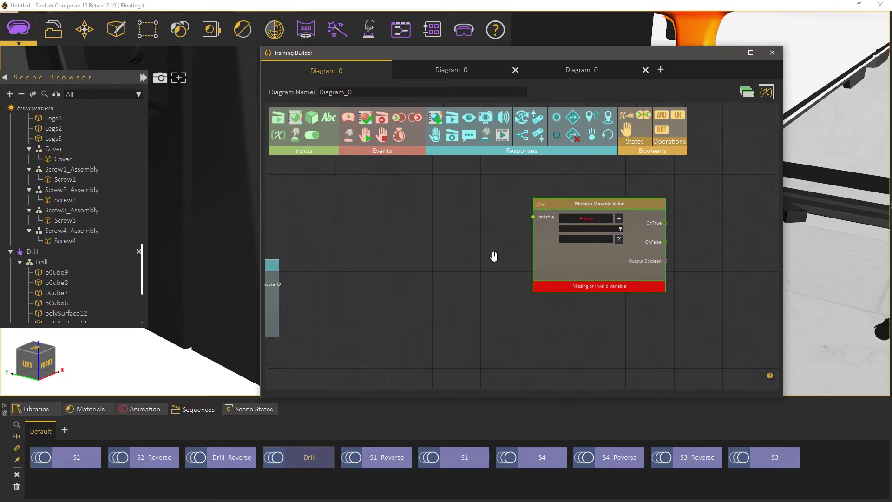
# Step: Configure the Monitor Variable Value node to check whether variable s1 is Equal (==) to 'loose'
pyautogui.click(591, 224)
pyautogui.click(578, 229)
pyautogui.click(580, 239)
pyautogui.write("'loose'")
pyautogui.press('Return')
# Step: Duplicate the s1 Monitor Variable Value node below the original and switch the copy's variable to s2
pyautogui.moveTo(613, 285); pyautogui.dragTo(541, 280, button='middle')
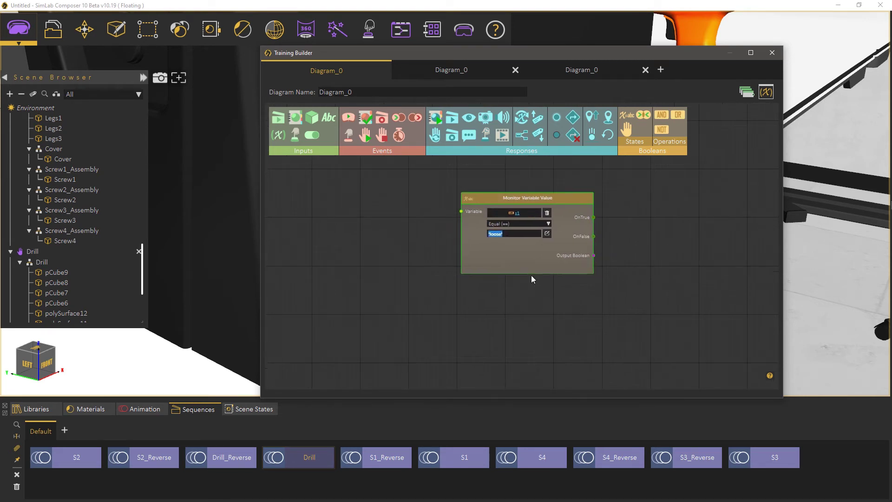
pyautogui.moveTo(529, 263); pyautogui.dragTo(494, 353)
pyautogui.hotkey('ctrl', 'c')
pyautogui.hotkey('ctrl', 'v')
pyautogui.click(506, 312)
pyautogui.click(490, 335)
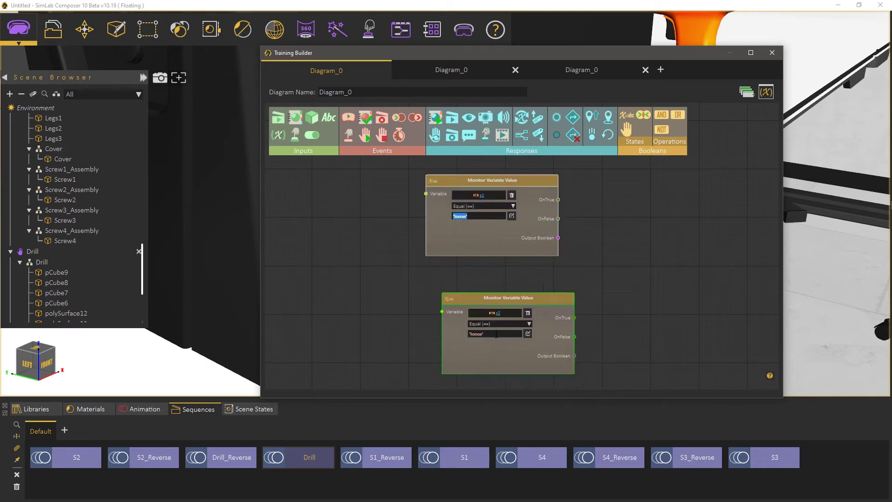
# Step: Duplicate the s2 Monitor Variable Value node below it and switch the copy's variable to s3
pyautogui.scroll(-3, 512, 283)
pyautogui.moveTo(505, 283); pyautogui.dragTo(499, 267)
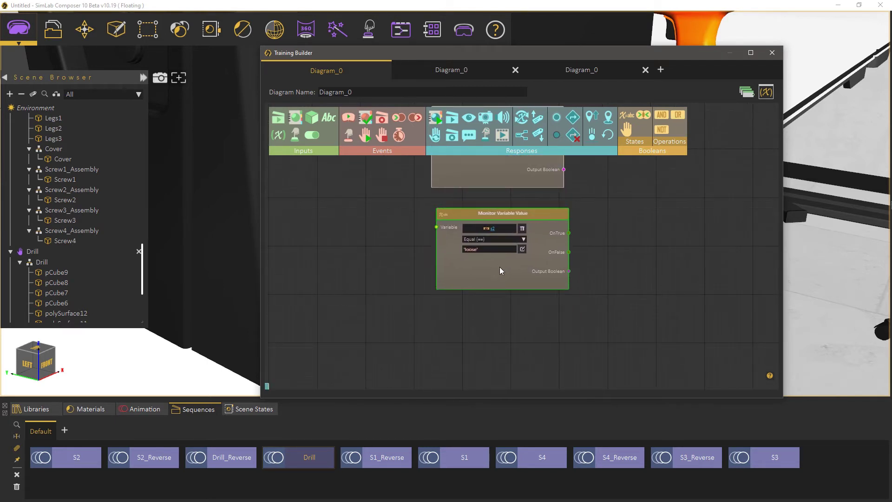
pyautogui.hotkey('ctrl', 'c')
pyautogui.hotkey('ctrl', 'v')
pyautogui.moveTo(509, 300); pyautogui.dragTo(498, 368)
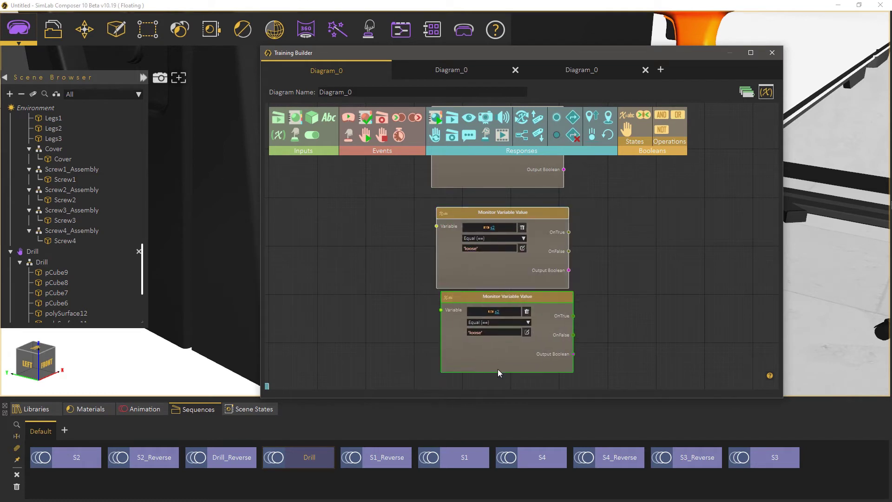
pyautogui.click(508, 313)
pyautogui.click(488, 345)
# Step: Duplicate the s3 Monitor Variable Value node below it and switch the copy's variable to s4
pyautogui.scroll(-3, 539, 270)
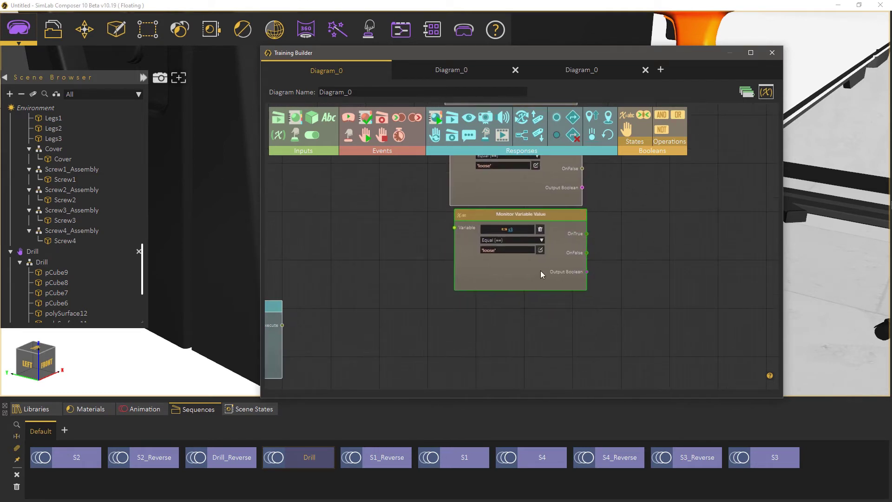
pyautogui.moveTo(521, 280); pyautogui.dragTo(509, 396)
pyautogui.hotkey('ctrl', 'c')
pyautogui.hotkey('ctrl', 'v')
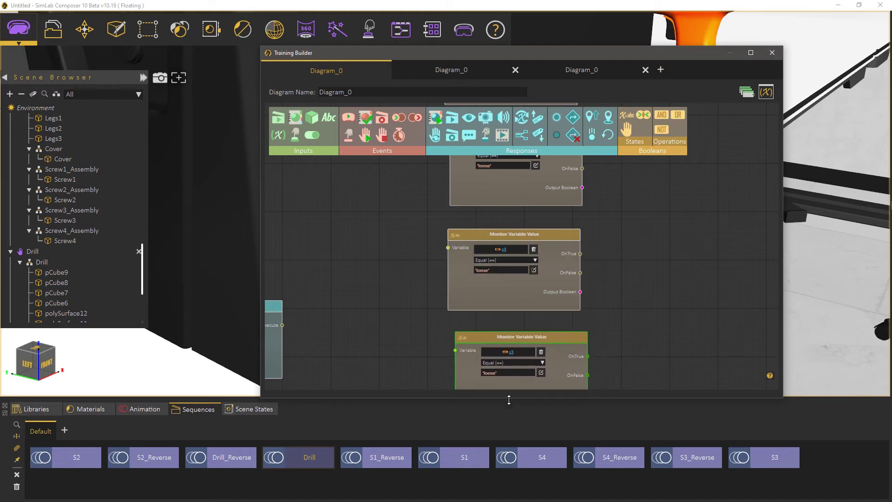
pyautogui.click(517, 352)
pyautogui.click(506, 398)
# Step: Add an And Operation node and feed it the Output Boolean of the s1 and s2 monitor nodes
pyautogui.moveTo(621, 216); pyautogui.dragTo(533, 350)
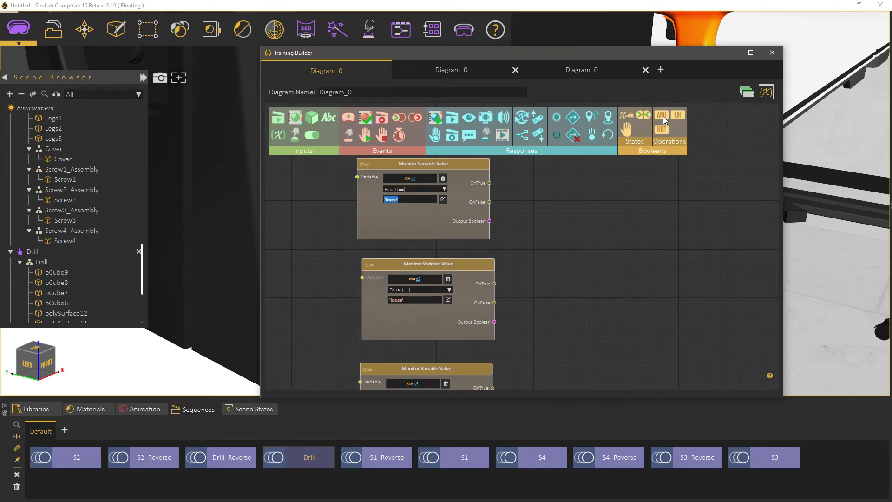
pyautogui.moveTo(663, 116); pyautogui.dragTo(581, 225)
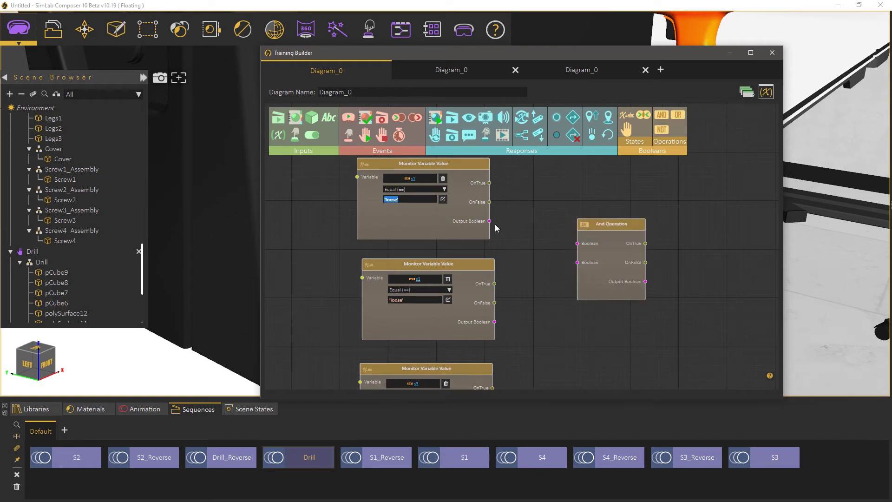
pyautogui.moveTo(489, 221); pyautogui.dragTo(577, 243)
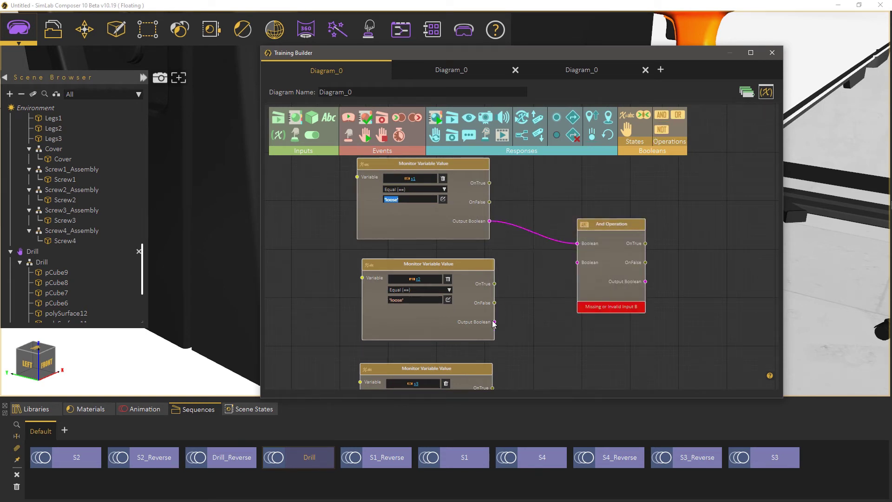
pyautogui.moveTo(494, 321); pyautogui.dragTo(577, 264)
# Step: Duplicate the And Operation node below the first and feed it the Output Boolean of the s3 and s4 monitor nodes
pyautogui.moveTo(530, 299); pyautogui.dragTo(495, 257)
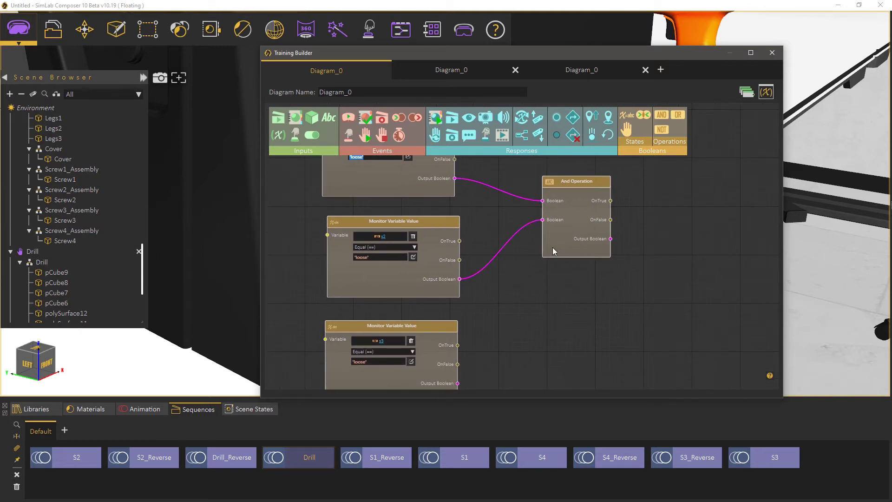
pyautogui.moveTo(553, 247); pyautogui.dragTo(573, 360)
pyautogui.hotkey('ctrl', 'd')
pyautogui.scroll(-3, 469, 254)
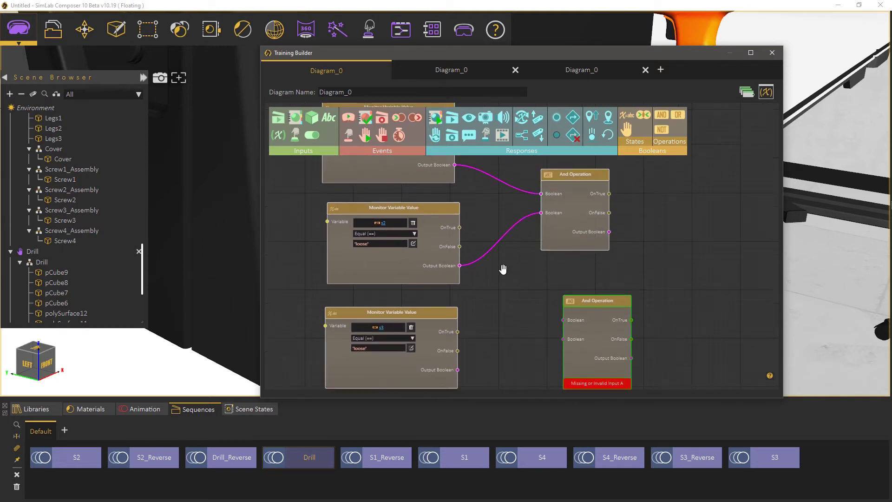
pyautogui.moveTo(455, 255); pyautogui.dragTo(561, 205)
pyautogui.moveTo(463, 358); pyautogui.dragTo(561, 225)
# Step: Add a third And Operation node and connect the Output Booleans of the first two And Operation nodes to its inputs
pyautogui.moveTo(552, 270); pyautogui.dragTo(466, 340)
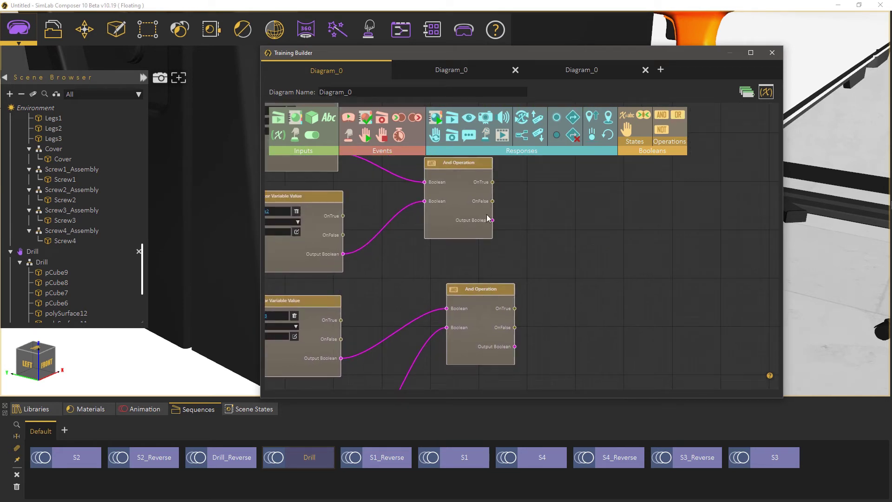
pyautogui.moveTo(659, 120); pyautogui.dragTo(593, 238)
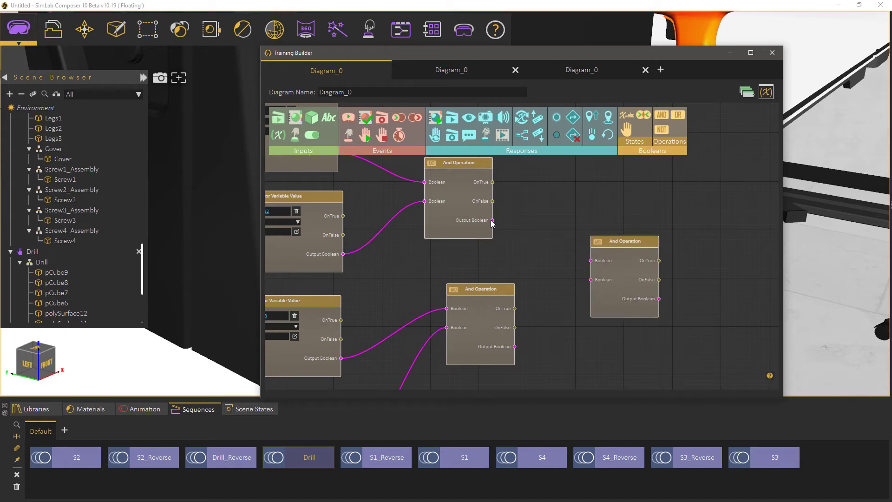
pyautogui.moveTo(493, 220); pyautogui.dragTo(591, 260)
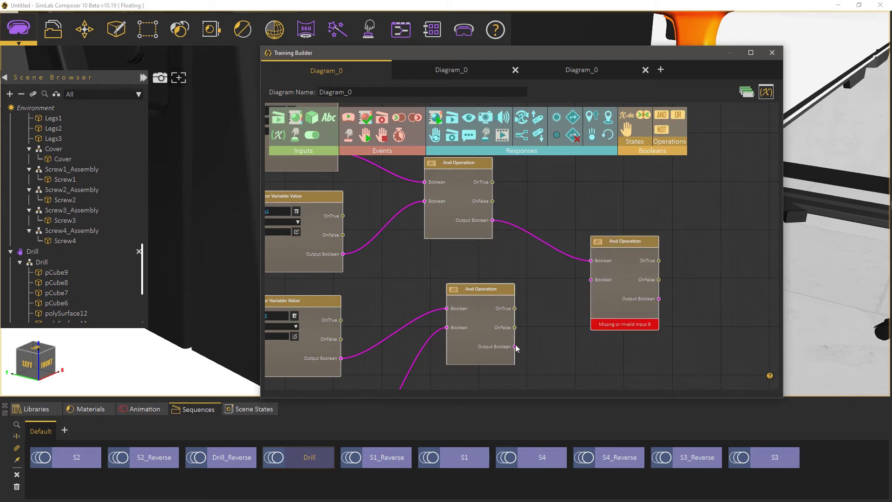
pyautogui.moveTo(515, 347); pyautogui.dragTo(467, 296)
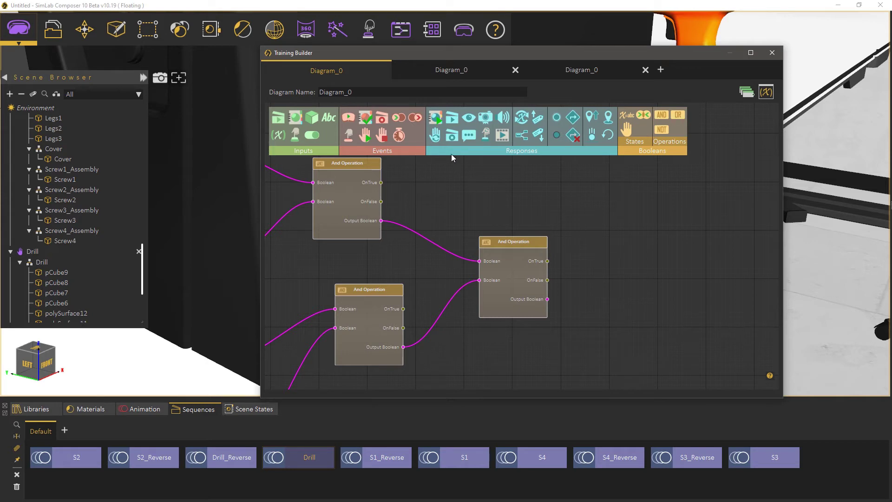
# Step: Add a Change Node Grabable State node for the Cover with Grab Enabled True, executed by the final And Operation's OnTrue output
pyautogui.moveTo(506, 182); pyautogui.dragTo(621, 241)
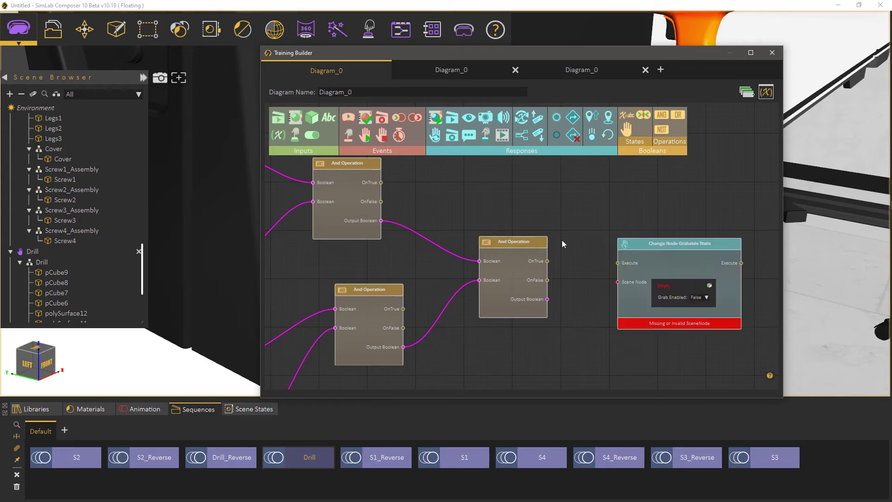
pyautogui.moveTo(414, 57); pyautogui.dragTo(398, 128)
pyautogui.click(379, 191)
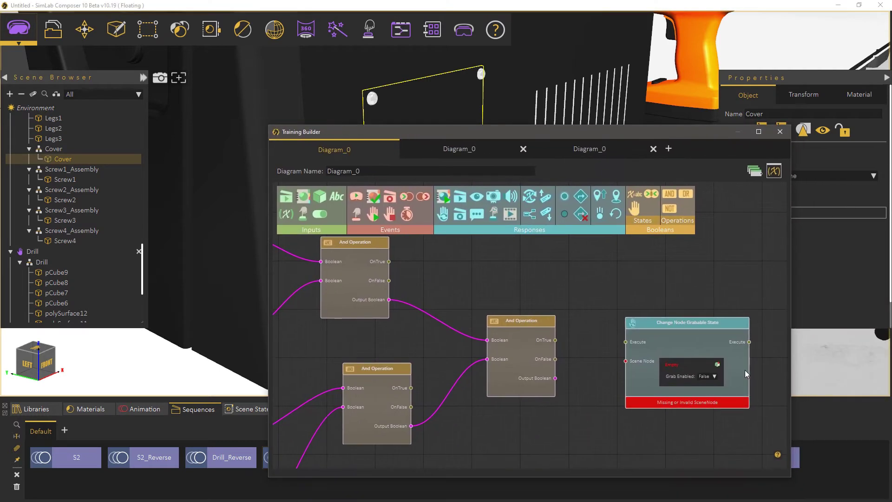
pyautogui.click(717, 364)
pyautogui.click(707, 376)
pyautogui.click(707, 366)
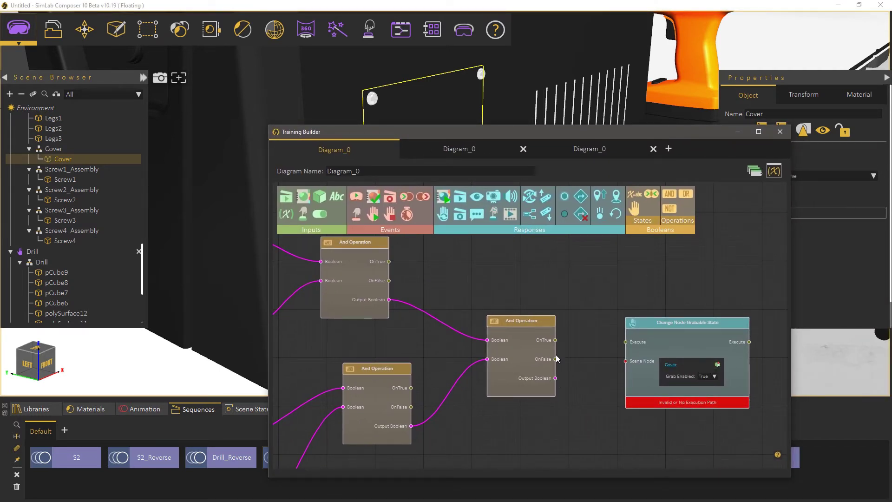
pyautogui.moveTo(555, 340); pyautogui.dragTo(626, 342)
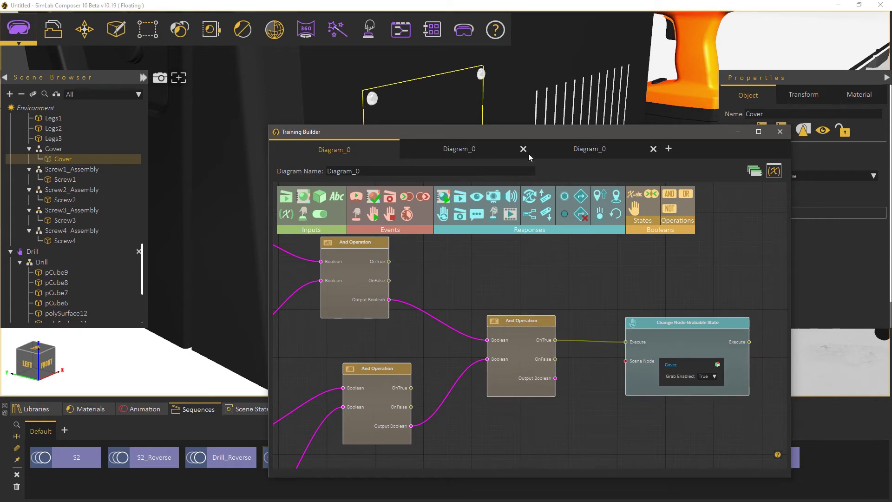
# Step: Enlarge the Training Builder and examine the logic from each screw's drilling response and variable change to the Cover's grabable state
pyautogui.moveTo(527, 135); pyautogui.dragTo(511, 1)
pyautogui.moveTo(101, 171); pyautogui.dragTo(528, 244, button='middle')
pyautogui.moveTo(315, 254); pyautogui.dragTo(609, 234, button='middle')
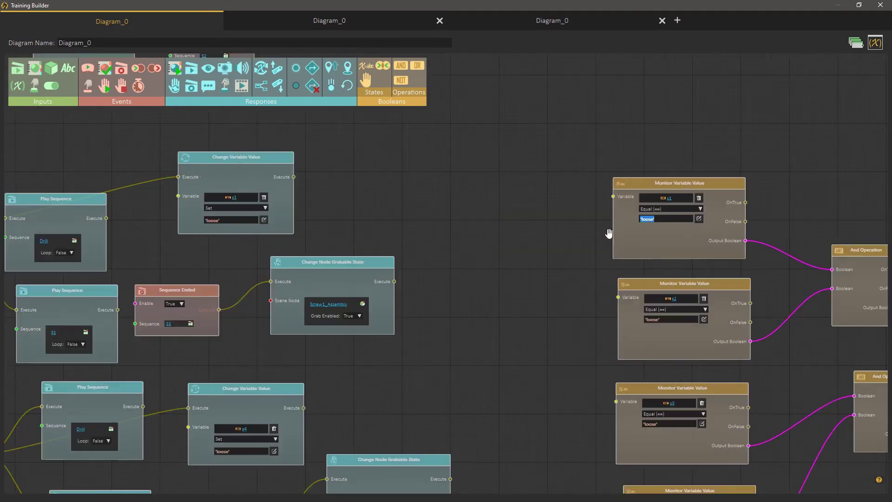
pyautogui.moveTo(156, 261); pyautogui.dragTo(275, 253, button='middle')
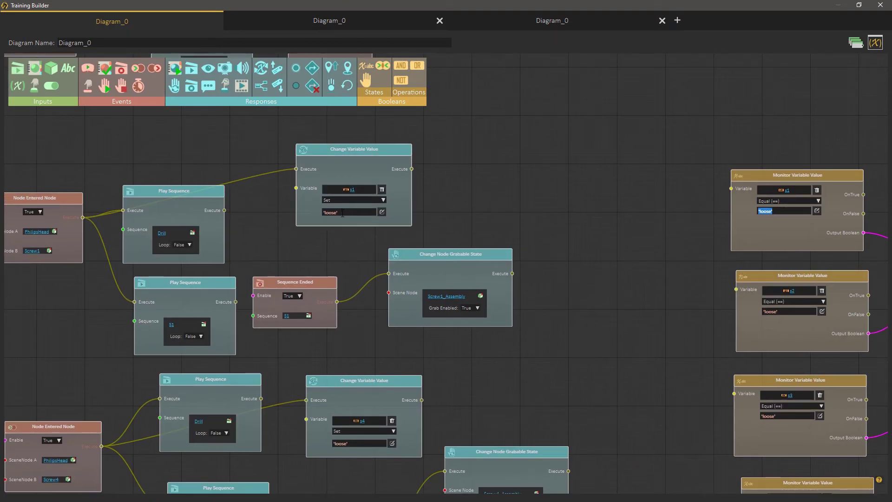
pyautogui.moveTo(488, 392); pyautogui.dragTo(500, 197, button='middle')
pyautogui.moveTo(522, 373); pyautogui.dragTo(498, 237, button='middle')
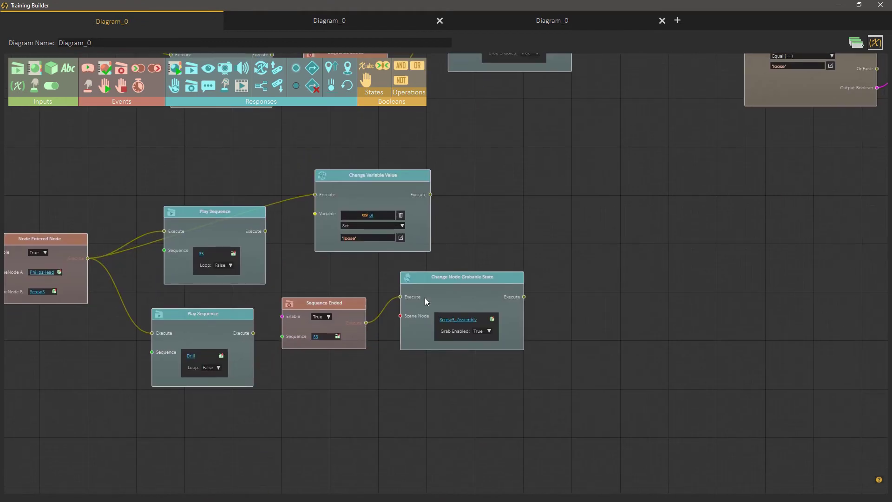
pyautogui.moveTo(556, 244); pyautogui.dragTo(530, 420, button='middle')
pyautogui.moveTo(490, 273); pyautogui.dragTo(389, 336, button='middle')
pyautogui.scroll(3, 492, 245)
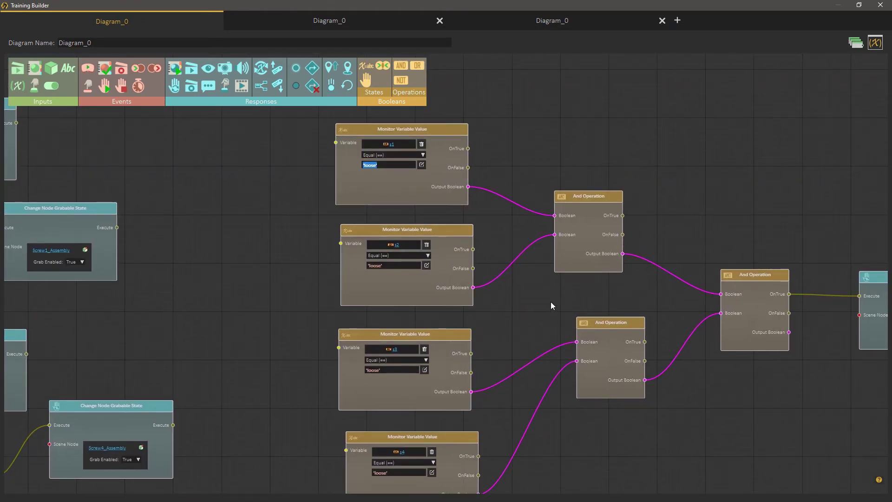
pyautogui.moveTo(552, 305); pyautogui.dragTo(345, 295, button='middle')
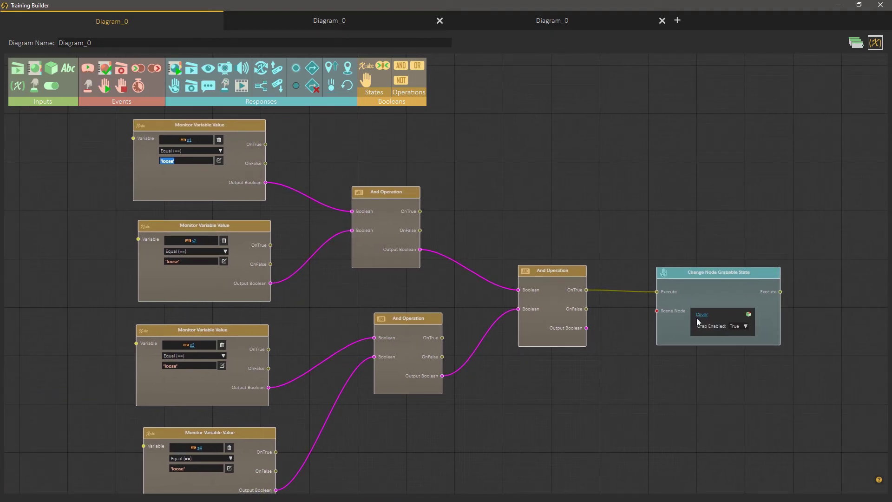
# Step: Show the scene in the VR Viewer to test the cover removal logic
pyautogui.moveTo(463, 4); pyautogui.dragTo(502, 201)
pyautogui.click(463, 29)
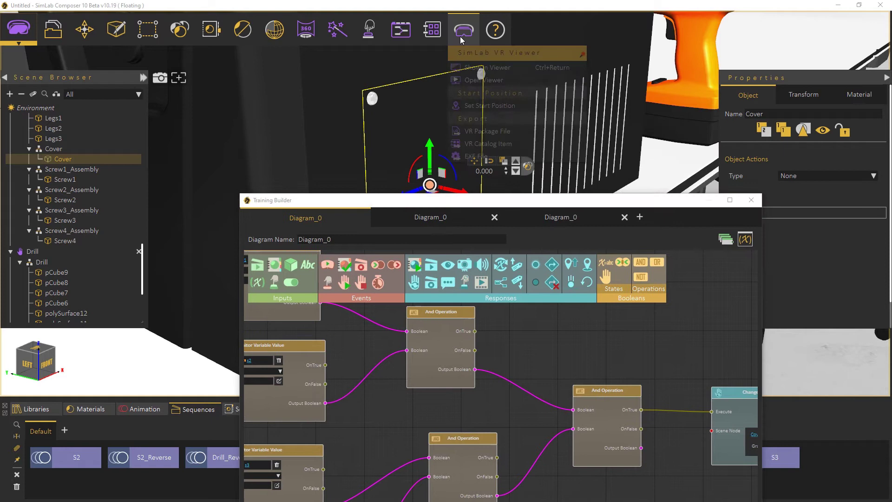
pyautogui.click(472, 68)
pyautogui.click(508, 221)
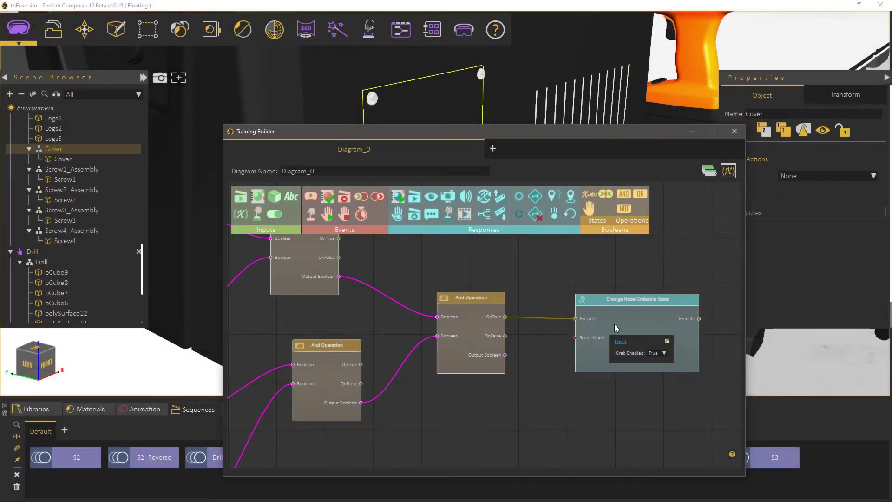
# Step: Hide the Cover and select the whole Fuse group behind it in the UPS
pyautogui.moveTo(733, 478); pyautogui.dragTo(716, 428)
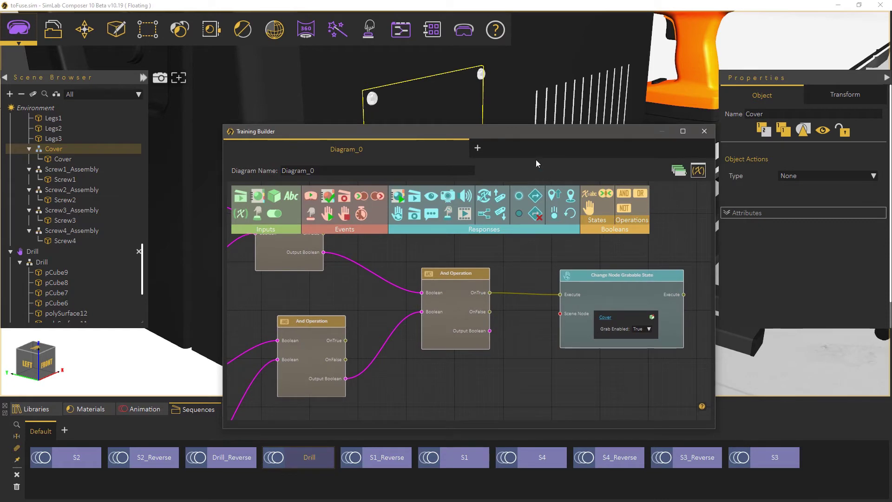
pyautogui.moveTo(522, 128); pyautogui.dragTo(529, 301)
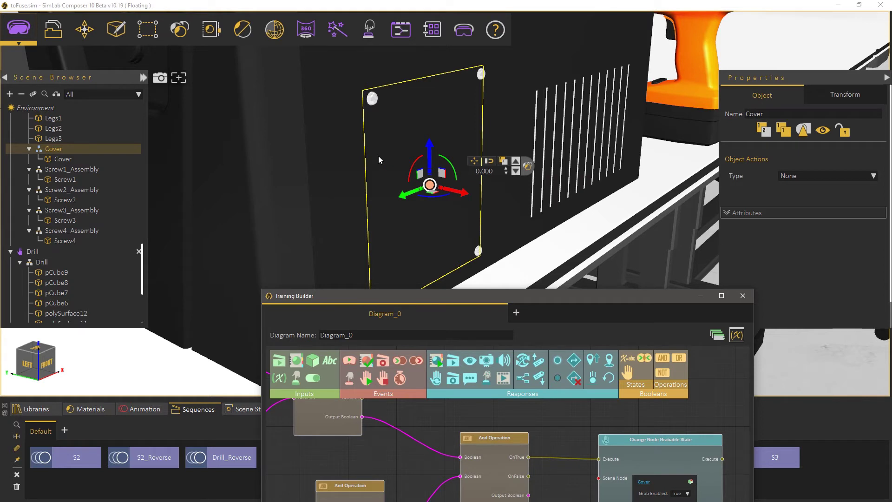
pyautogui.click(386, 165)
pyautogui.press('h')
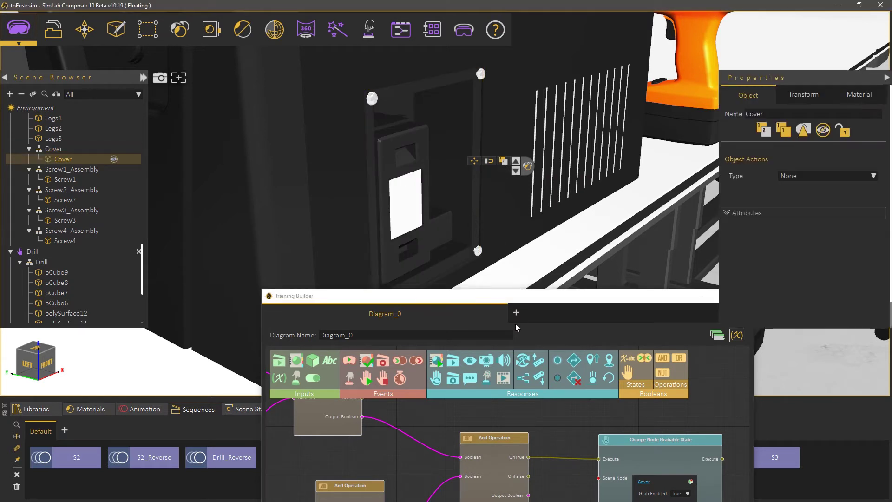
pyautogui.click(415, 199)
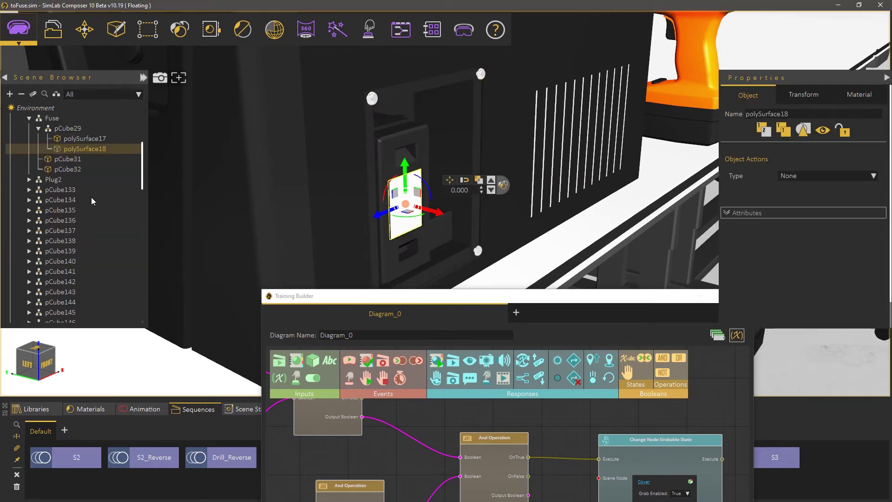
pyautogui.click(52, 180)
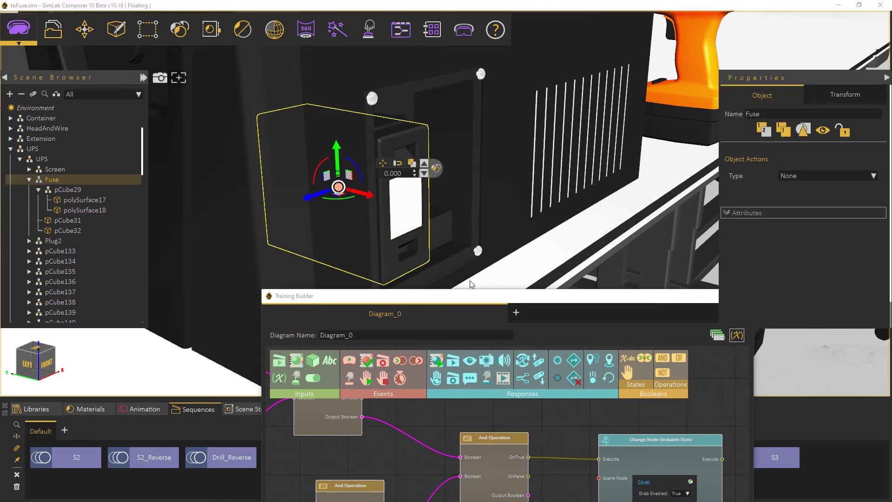
# Step: Add a Change Node Grabable State node for the Fuse with Grab Enabled True, executed by the same final And Operation's OnTrue output
pyautogui.moveTo(500, 300); pyautogui.dragTo(404, 148)
pyautogui.moveTo(521, 321); pyautogui.dragTo(439, 298, button='middle')
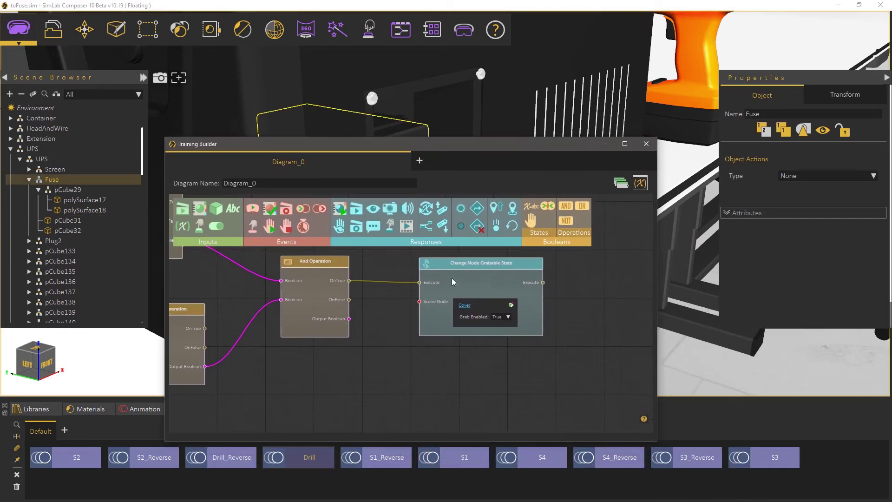
pyautogui.moveTo(339, 226); pyautogui.dragTo(452, 363)
pyautogui.click(538, 403)
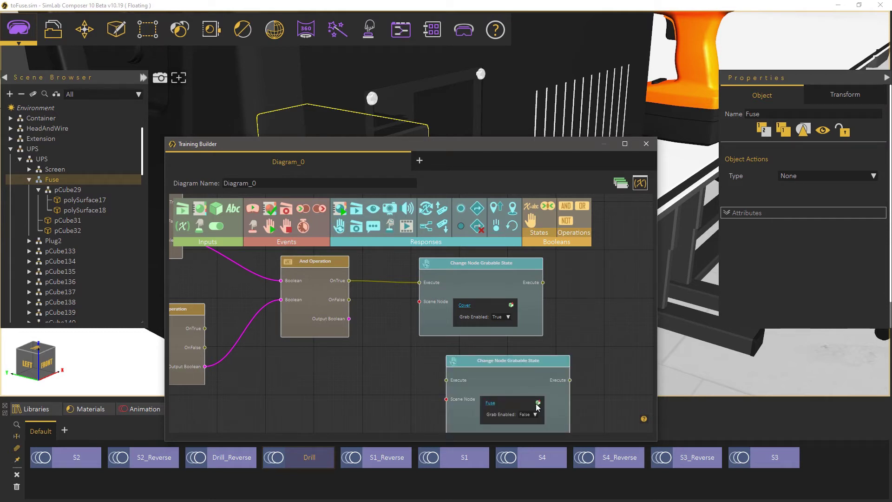
pyautogui.click(534, 414)
pyautogui.click(529, 408)
pyautogui.moveTo(349, 280); pyautogui.dragTo(465, 365)
pyautogui.moveTo(578, 346); pyautogui.dragTo(575, 320)
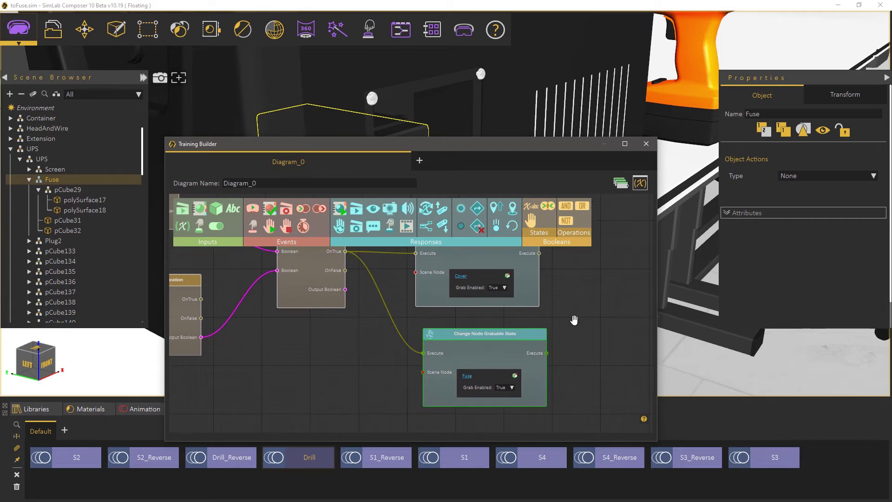
# Step: Close the Training Builder and import the Fuse from the Training Builder Basics library into the scene near the UPS
pyautogui.moveTo(493, 144); pyautogui.dragTo(637, 220)
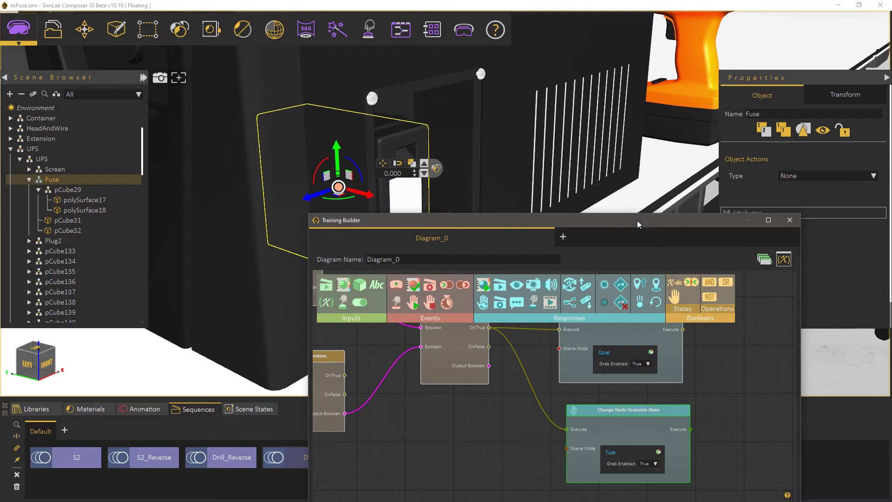
pyautogui.click(36, 409)
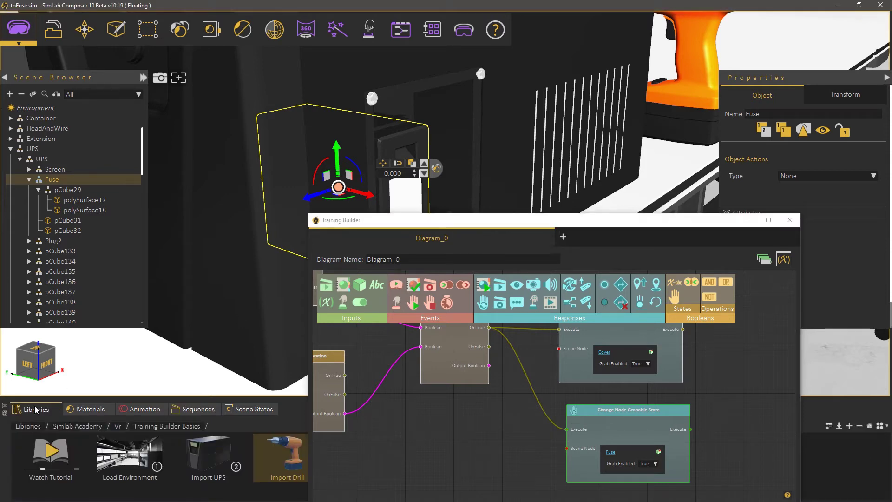
pyautogui.click(789, 219)
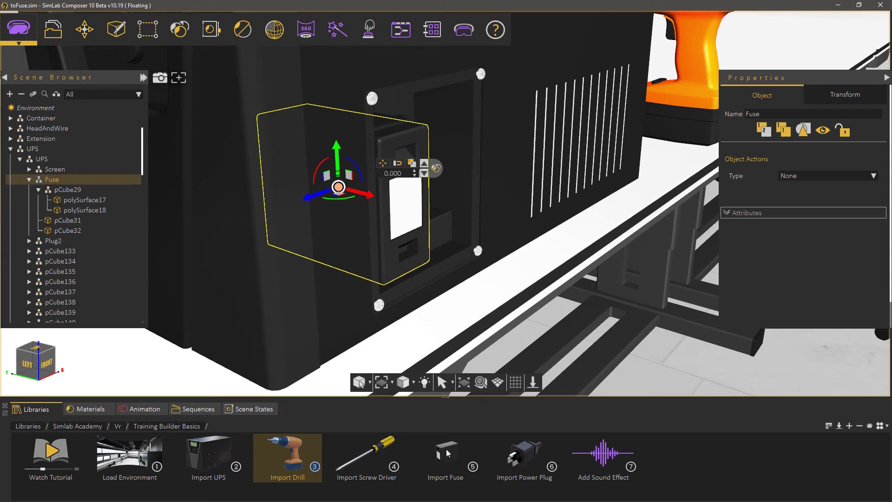
pyautogui.moveTo(447, 453); pyautogui.dragTo(527, 240)
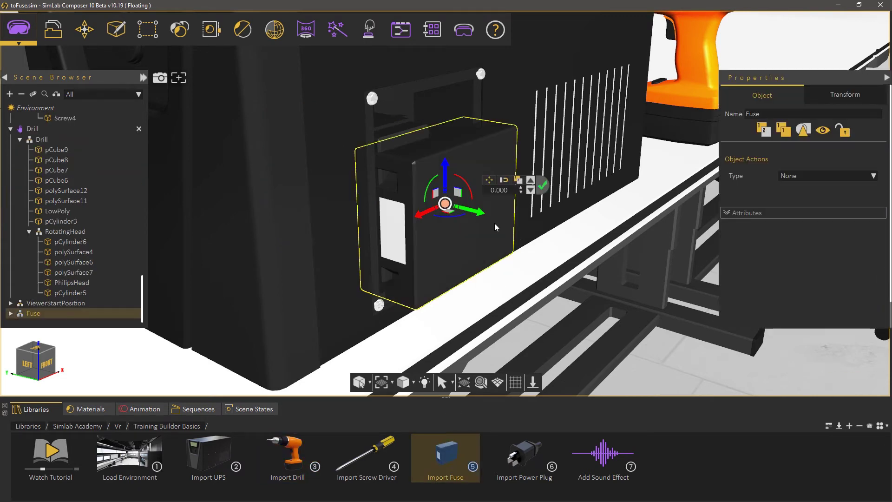
# Step: Move the imported fuse away from the UPS opening and snap it onto the tabletop beside the UPS
pyautogui.moveTo(572, 258); pyautogui.dragTo(512, 281, button='middle')
pyautogui.scroll(-3, 507, 256)
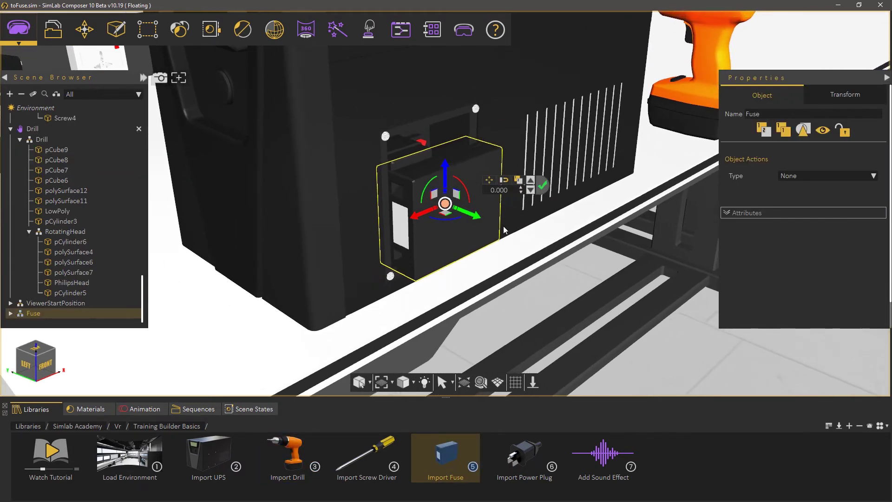
pyautogui.moveTo(447, 212); pyautogui.dragTo(578, 211)
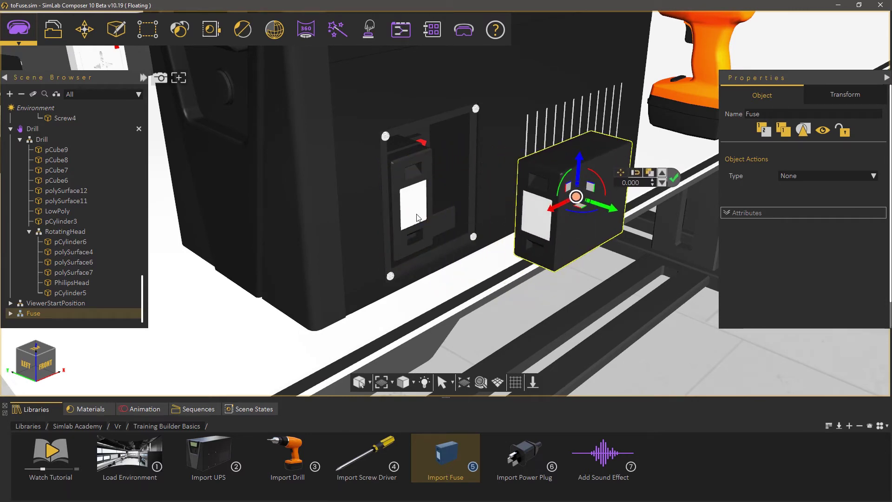
pyautogui.scroll(-2, 410, 205)
pyautogui.press('s')
pyautogui.click(255, 310)
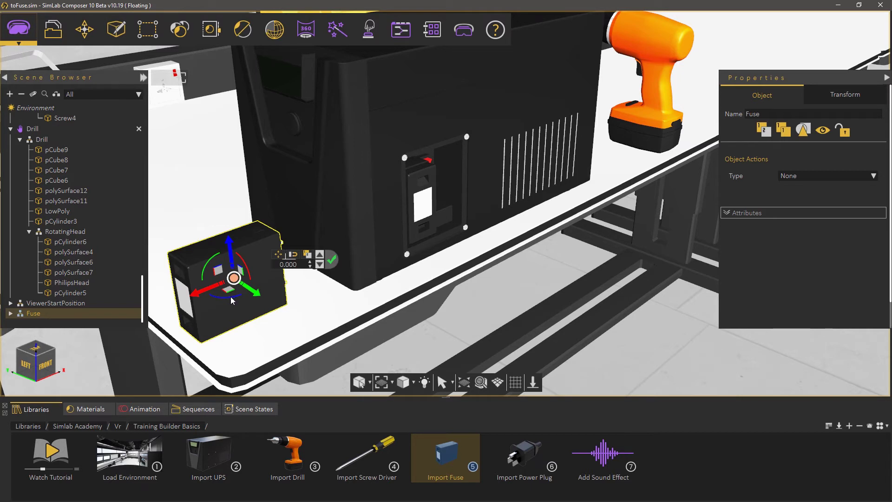
# Step: Rotate the imported fuse 90 degrees about its vertical axis
pyautogui.moveTo(230, 300); pyautogui.dragTo(282, 275)
pyautogui.doubleClick(301, 264)
pyautogui.write('90')
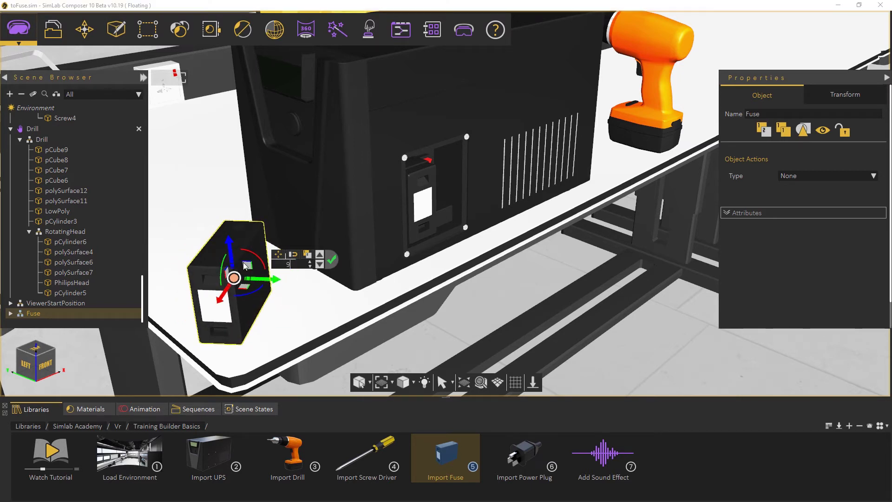
pyautogui.press('Return')
# Step: Move the imported fuse clear of the table and snap it to the original fuse's front face in the UPS
pyautogui.moveTo(228, 291); pyautogui.dragTo(597, 283)
pyautogui.press('s')
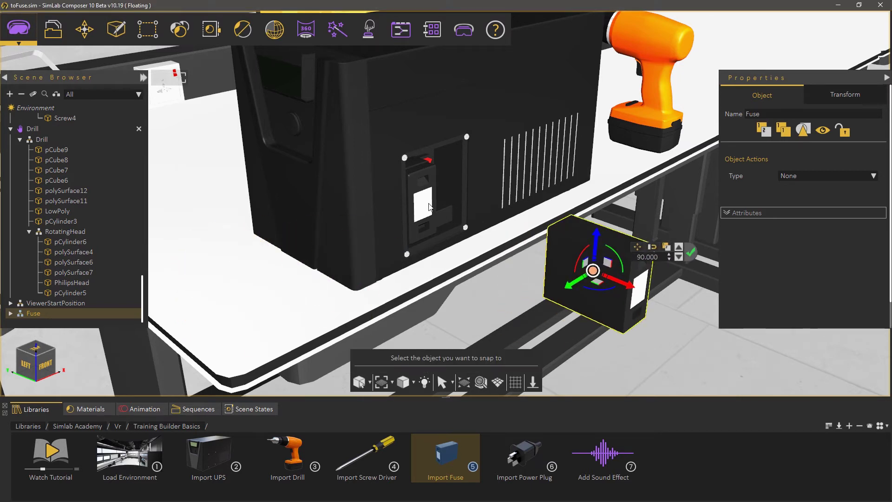
pyautogui.click(429, 203)
pyautogui.scroll(3, 389, 269)
# Step: Slide the imported fuse about 0.143 along its depth axis so that it coincides with the original fuse in the slot
pyautogui.moveTo(468, 199); pyautogui.dragTo(382, 205)
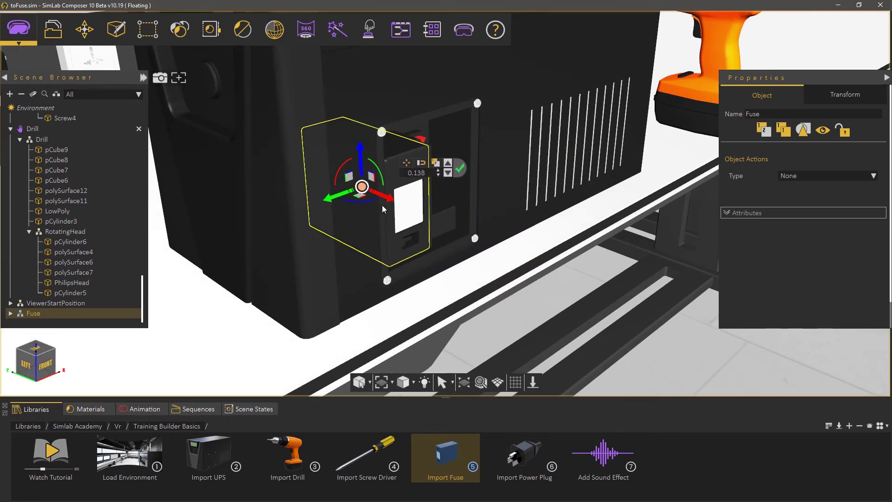
pyautogui.scroll(5, 383, 206)
pyautogui.moveTo(552, 280); pyautogui.dragTo(528, 280, button='middle')
pyautogui.moveTo(425, 163); pyautogui.dragTo(447, 172)
pyautogui.moveTo(457, 274); pyautogui.dragTo(388, 320, button='middle')
pyautogui.moveTo(447, 210)
pyautogui.mouseDown()
pyautogui.moveTo(549, 150)
pyautogui.moveTo(455, 213)
pyautogui.moveTo(462, 207)
pyautogui.mouseUp()
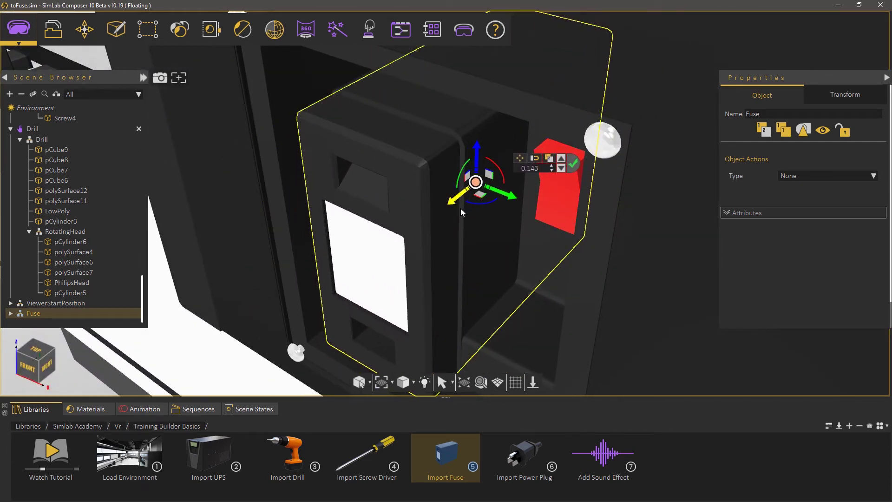
pyautogui.moveTo(439, 228); pyautogui.dragTo(625, 279, button='middle')
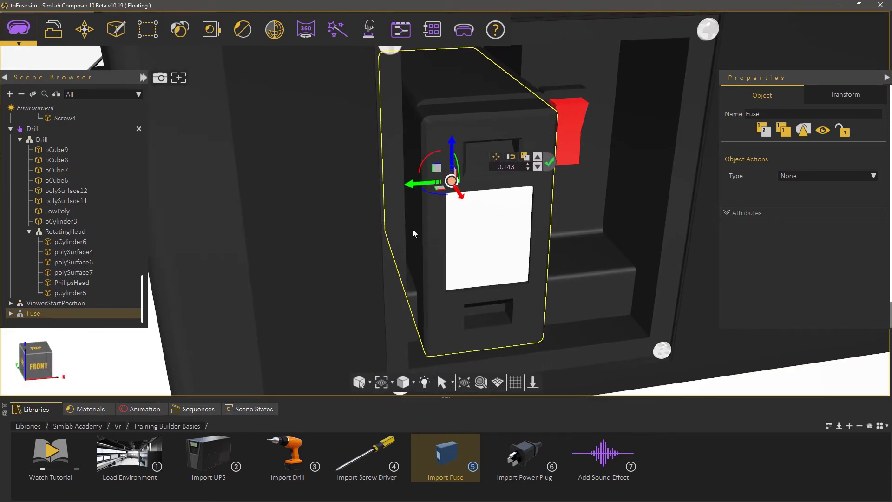
# Step: Capture a scene state of the selected fuse that records only its transform, with Animate Transform (VR Only) enabled
pyautogui.click(211, 30)
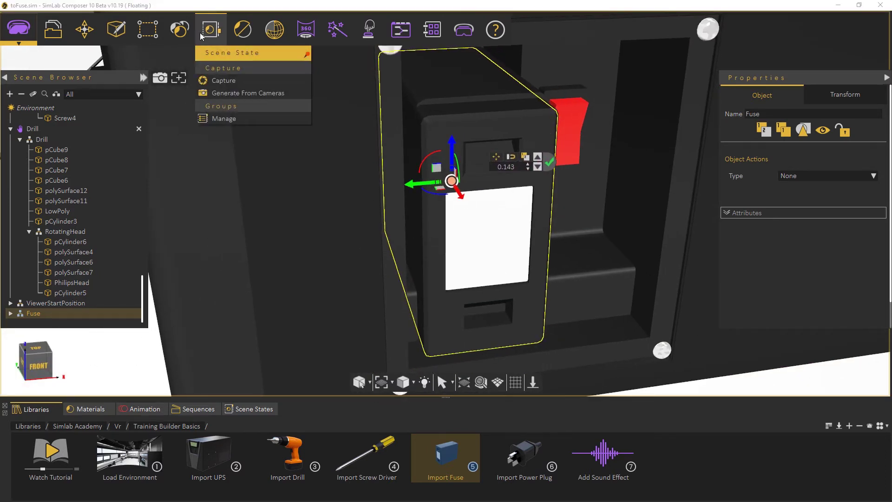
pyautogui.click(221, 76)
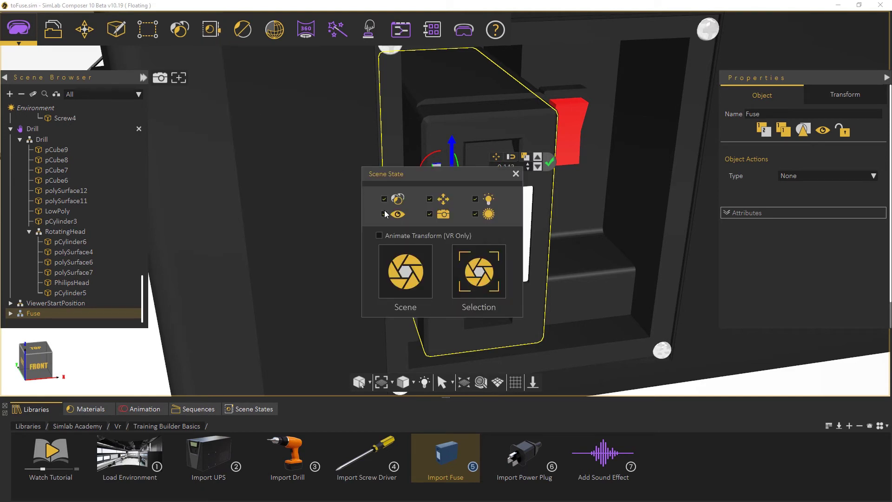
pyautogui.click(430, 214)
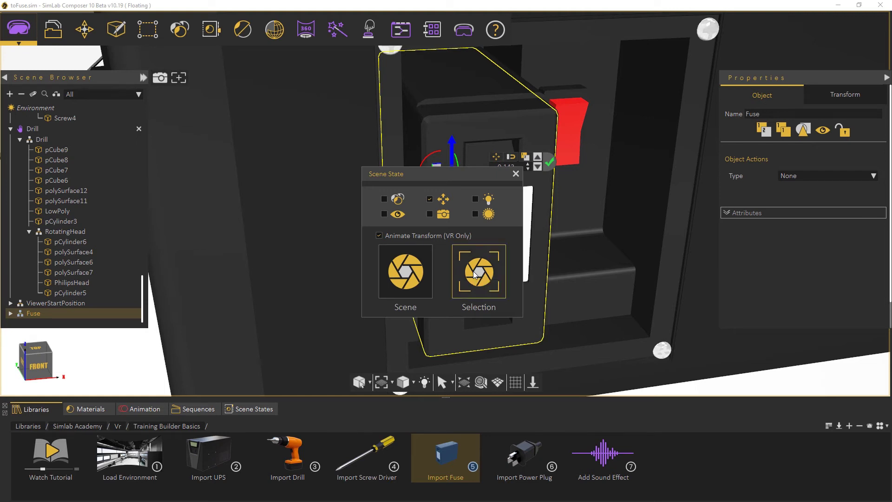
pyautogui.click(515, 174)
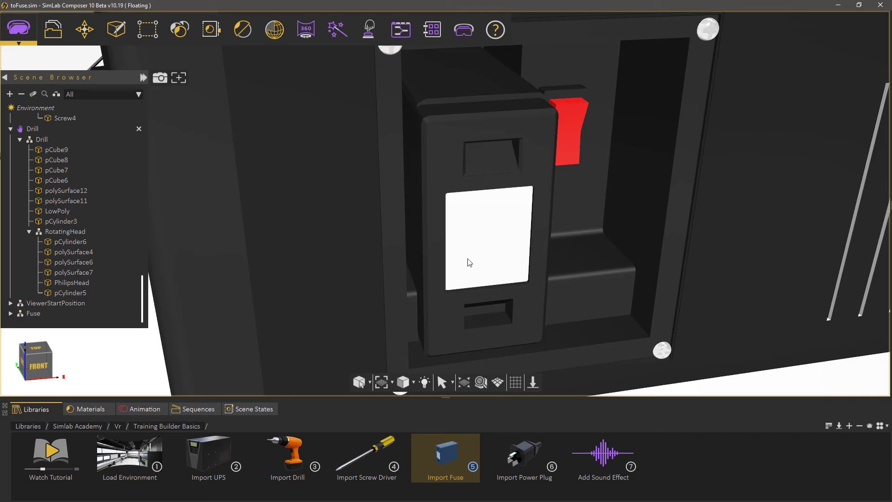
# Step: Rename the captured scene state of the replacement fuse to Fuse_placed
pyautogui.click(253, 409)
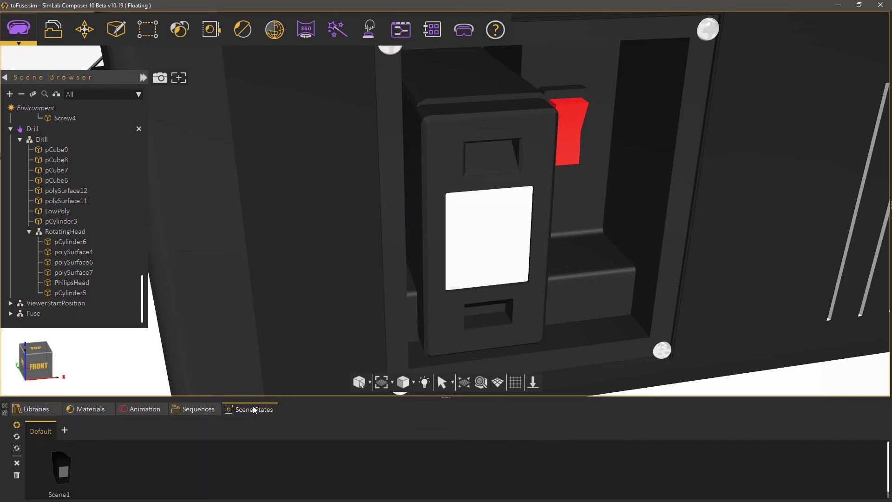
pyautogui.click(66, 470)
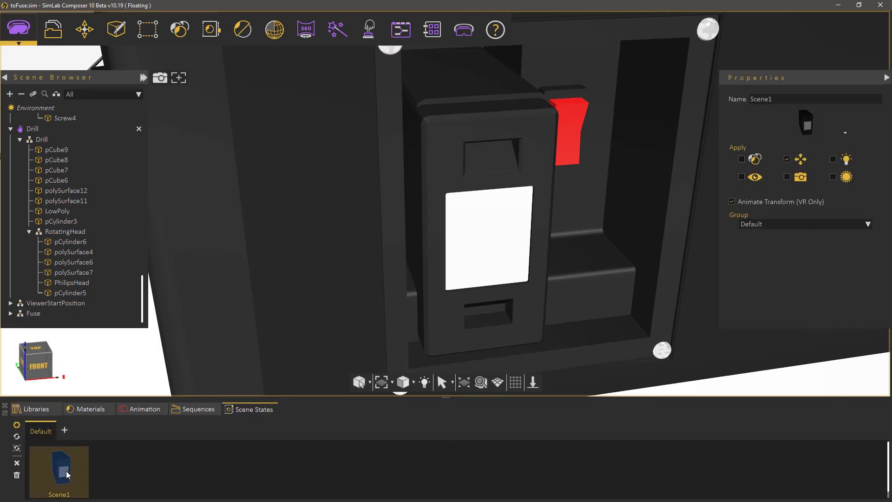
pyautogui.moveTo(771, 99); pyautogui.dragTo(722, 97)
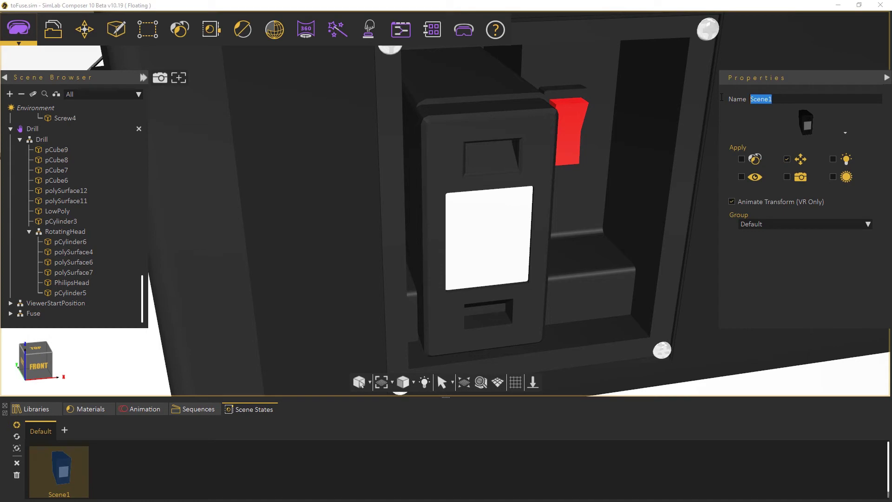
pyautogui.write('Fuse_placed')
pyautogui.press('Return')
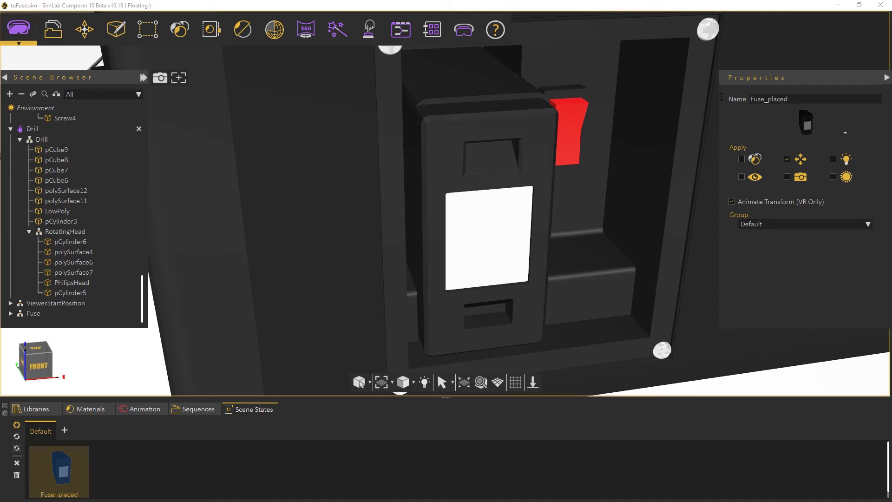
# Step: Test the Fuse_placed scene state by moving the replacement fuse onto the table beside the UPS and applying the state
pyautogui.doubleClick(33, 313)
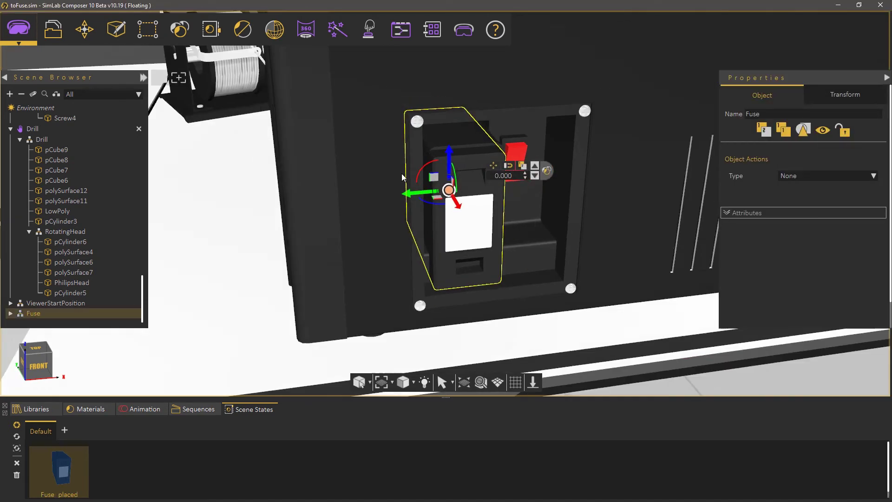
pyautogui.press('p')
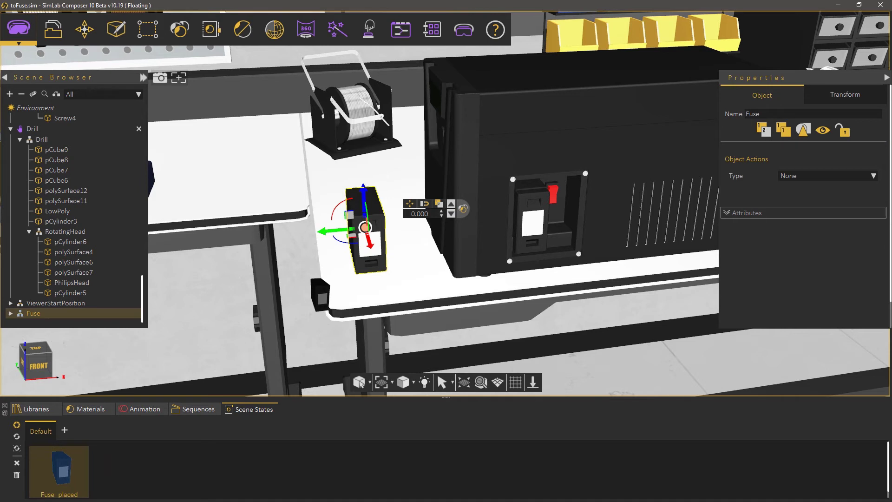
pyautogui.doubleClick(64, 465)
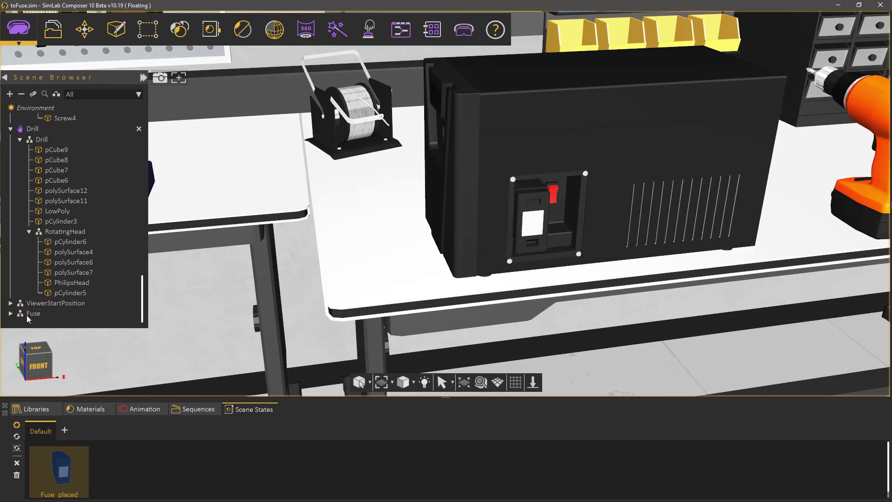
# Step: Snap the replacement fuse onto the tabletop between the wire spool and the UPS
pyautogui.click(31, 315)
pyautogui.press('s')
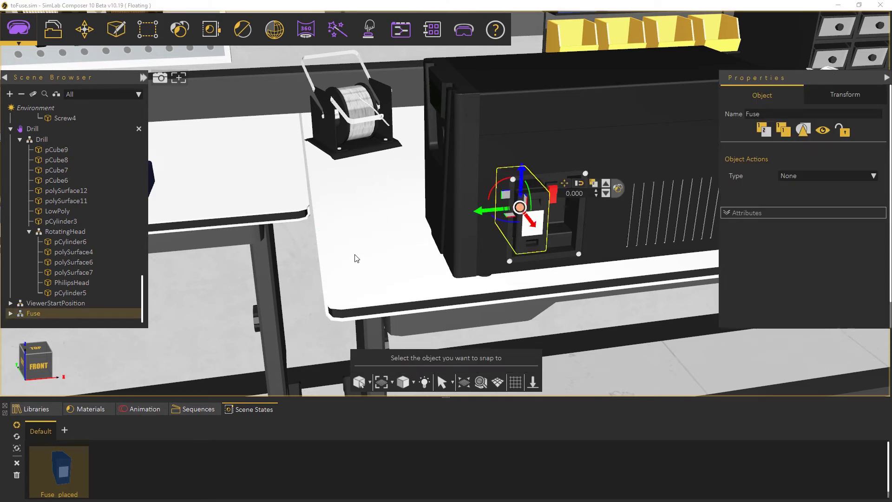
pyautogui.click(356, 227)
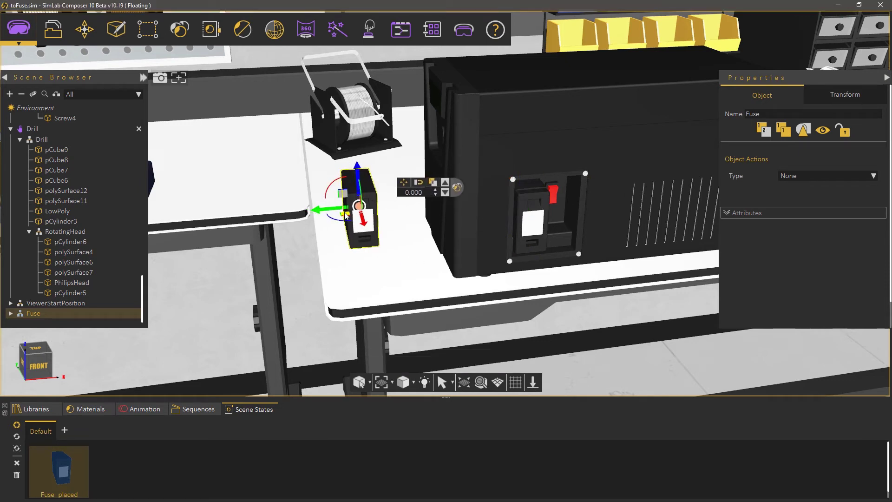
pyautogui.moveTo(520, 228); pyautogui.dragTo(530, 273)
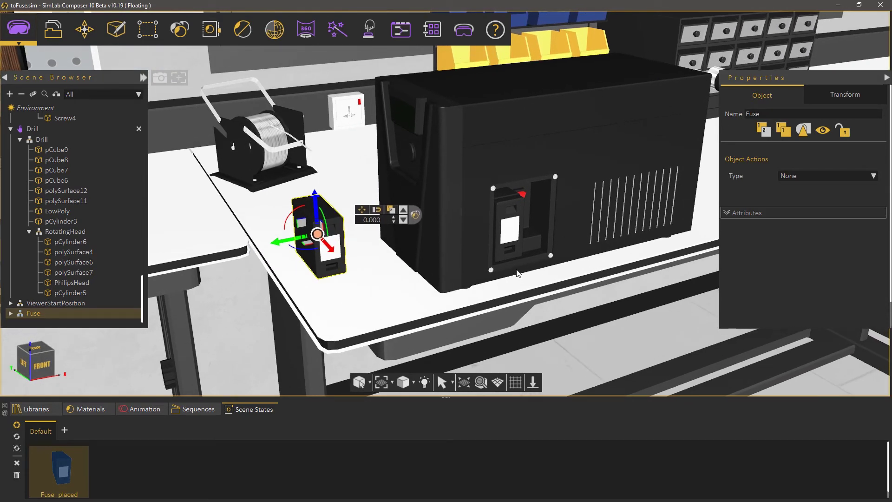
# Step: In the Training Builder, add a Change Node Grabable State for the replacement fuse with Grab Enabled True, executed from the And Operation's OnTrue
pyautogui.click(400, 30)
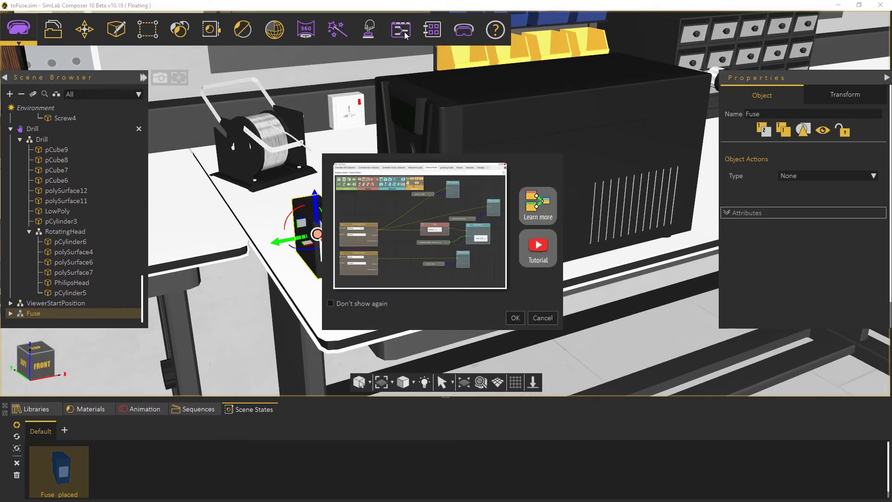
pyautogui.click(514, 317)
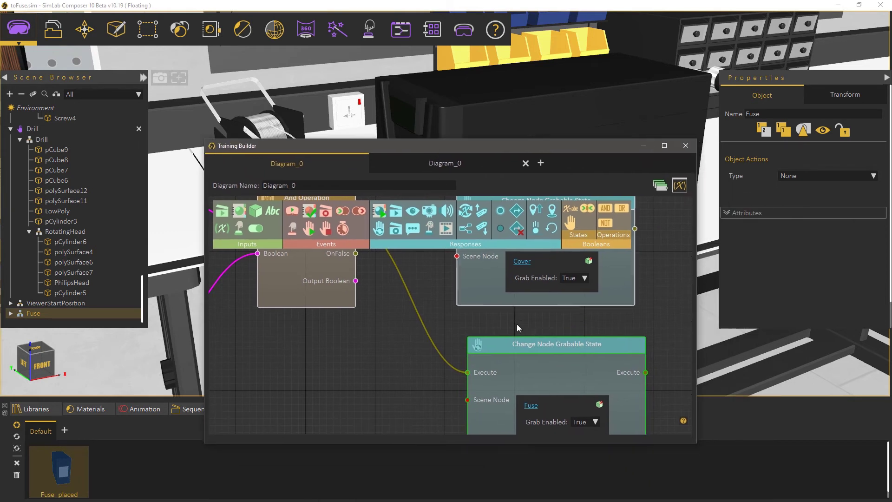
pyautogui.scroll(-3, 516, 325)
pyautogui.moveTo(580, 318); pyautogui.dragTo(493, 358, button='middle')
pyautogui.moveTo(437, 284); pyautogui.dragTo(459, 296, button='middle')
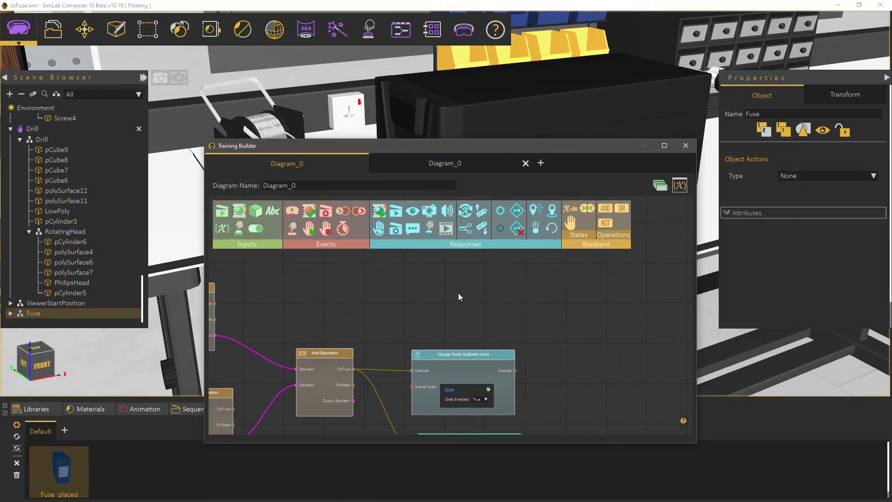
pyautogui.moveTo(379, 228); pyautogui.dragTo(480, 294)
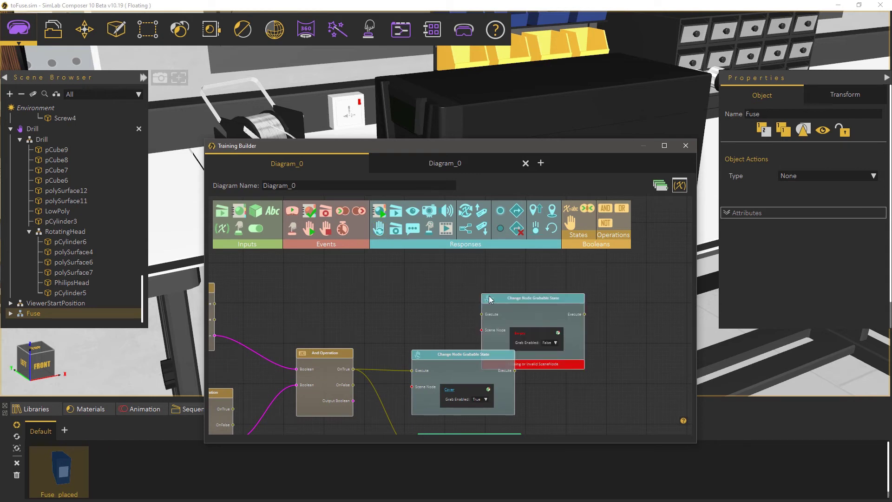
pyautogui.moveTo(541, 316); pyautogui.dragTo(517, 260)
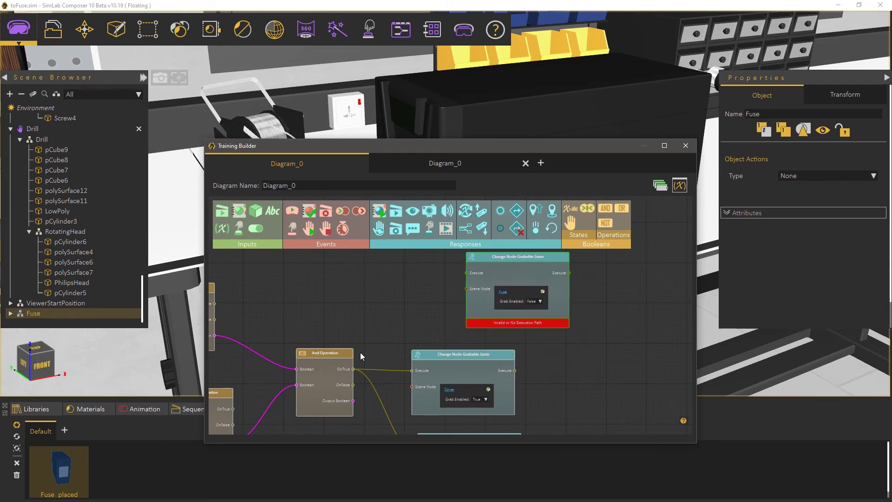
pyautogui.moveTo(353, 369); pyautogui.dragTo(505, 282)
pyautogui.click(538, 290)
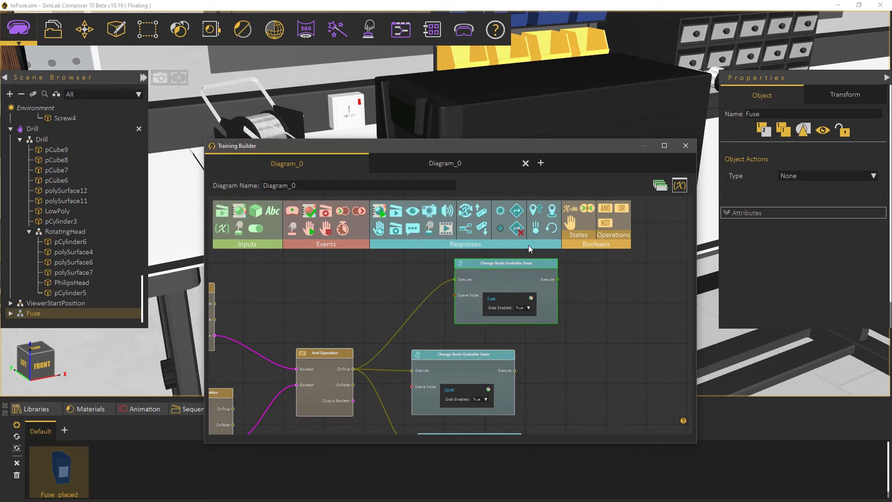
# Step: Add a Node Entered Node event beyond the grabable-state responses and assign the replacement fuse as SceneNode A
pyautogui.moveTo(480, 155); pyautogui.dragTo(493, 214)
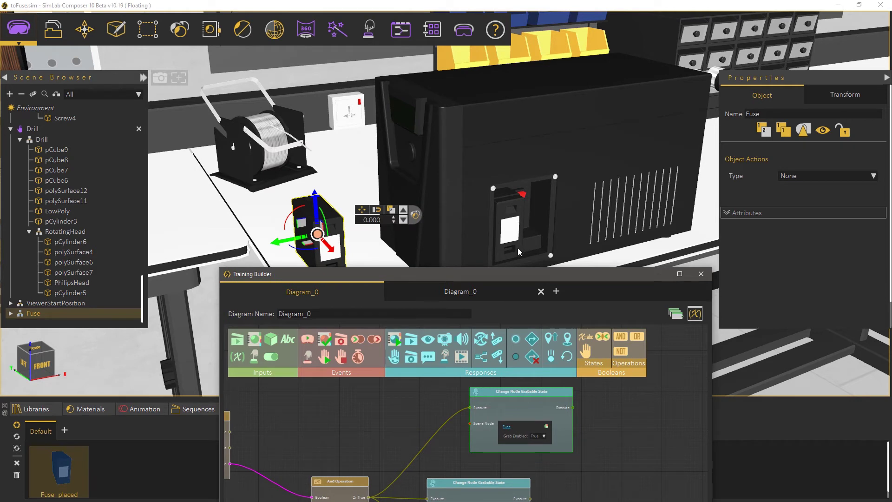
pyautogui.moveTo(514, 279); pyautogui.dragTo(401, 161)
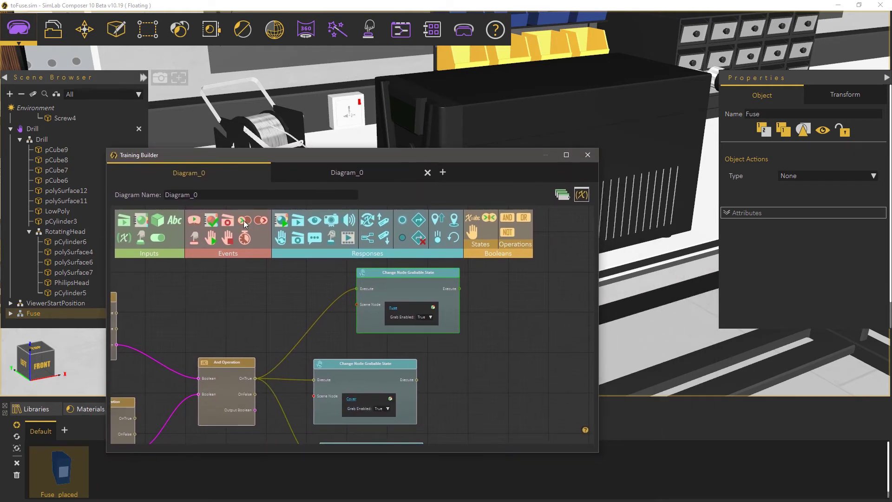
pyautogui.moveTo(488, 333); pyautogui.dragTo(493, 335)
pyautogui.moveTo(557, 362); pyautogui.dragTo(352, 286, button='middle')
pyautogui.moveTo(354, 282); pyautogui.dragTo(454, 321)
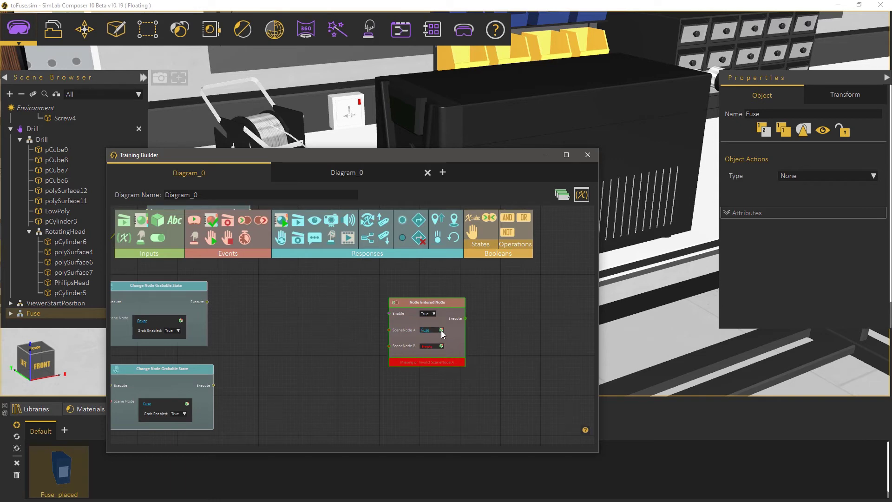
pyautogui.scroll(1, 469, 336)
# Step: Assign the UPS's fuse compartment body, pCube24, as SceneNode B of the Node Entered Node event
pyautogui.moveTo(486, 170); pyautogui.dragTo(380, 153)
pyautogui.scroll(5, 572, 274)
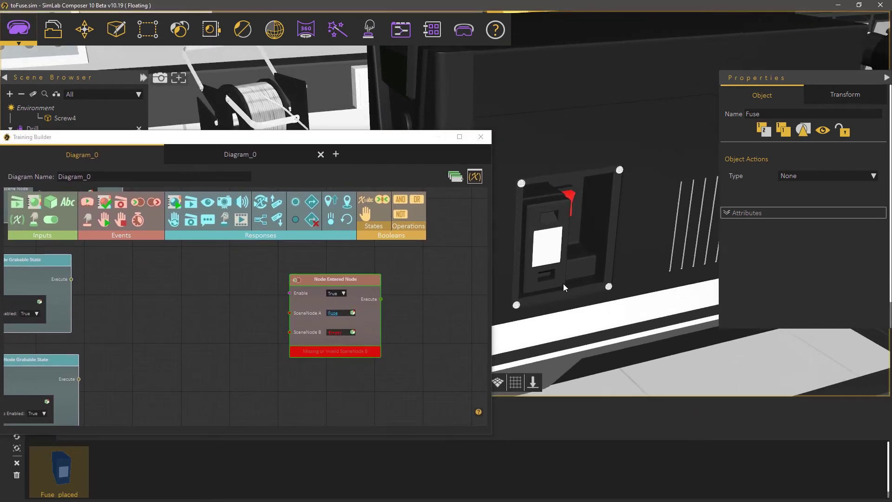
pyautogui.click(584, 266)
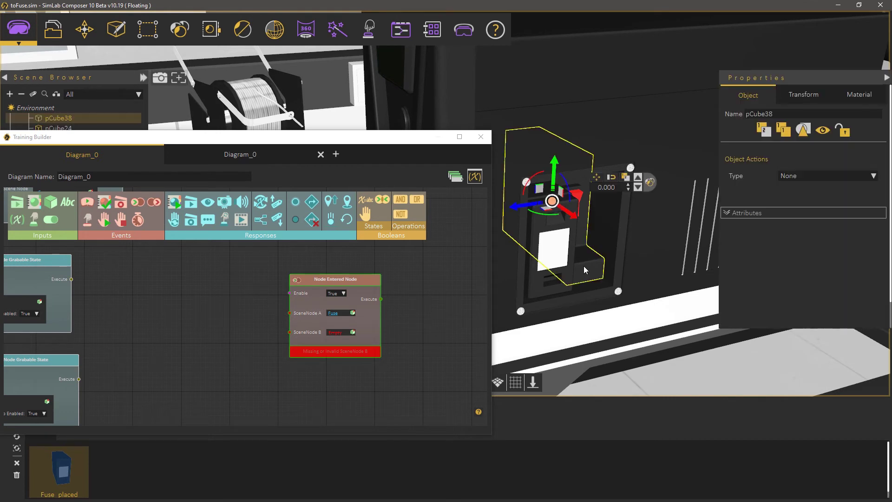
pyautogui.click(583, 292)
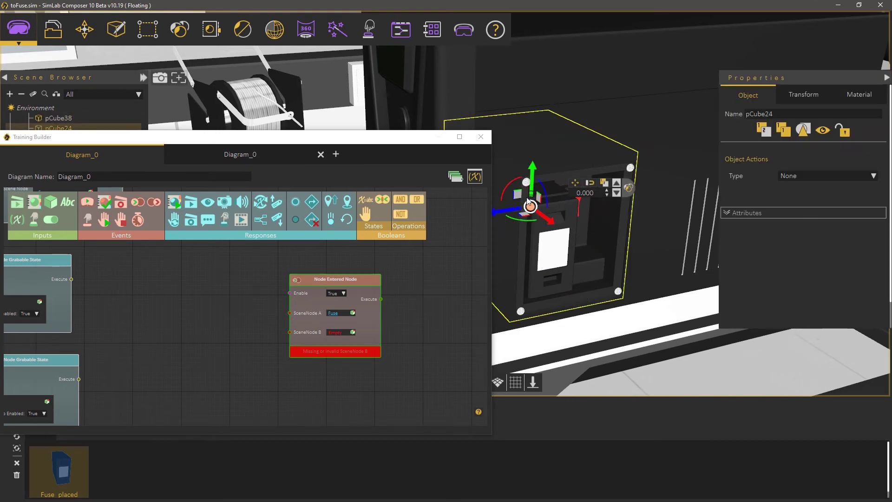
pyautogui.click(353, 332)
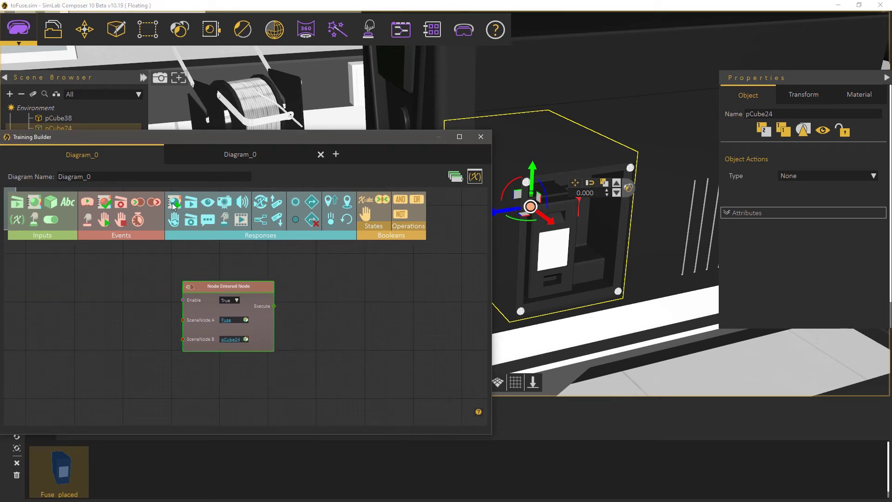
# Step: Add an Apply SceneState response using Fuse_placed and execute it from the Node Entered Node event
pyautogui.moveTo(315, 280); pyautogui.dragTo(323, 292)
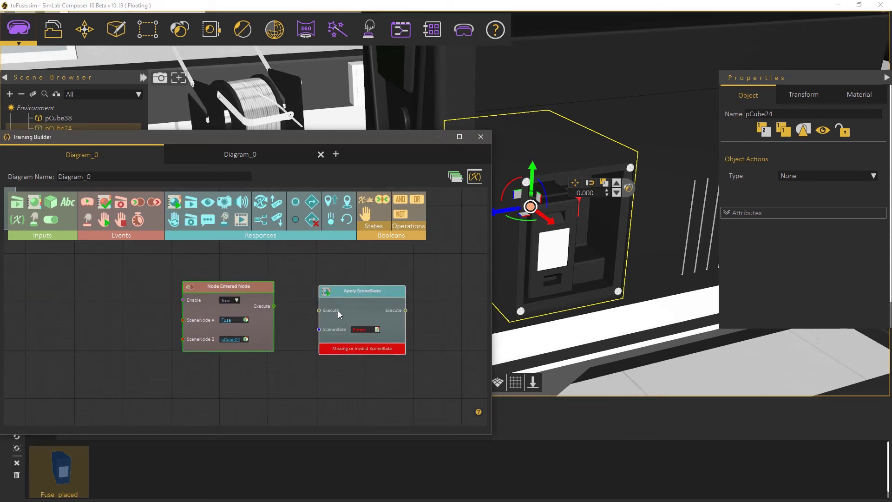
pyautogui.moveTo(59, 468); pyautogui.dragTo(360, 341)
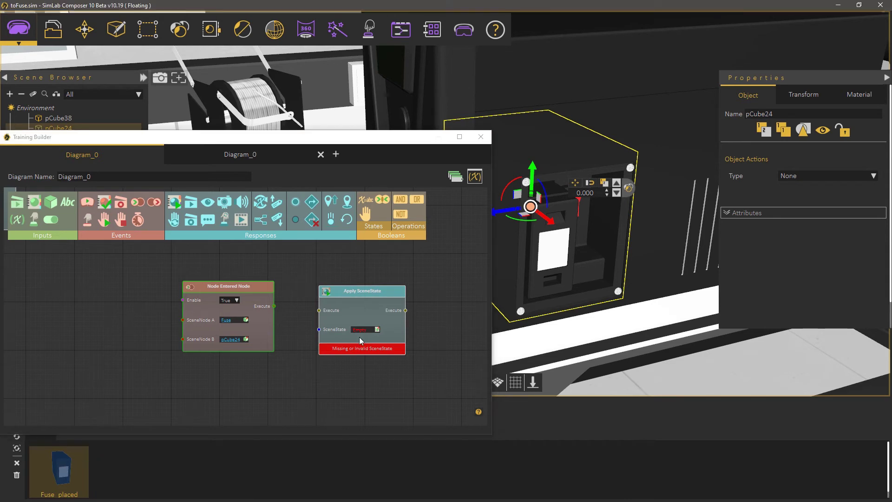
pyautogui.moveTo(274, 307); pyautogui.dragTo(319, 310)
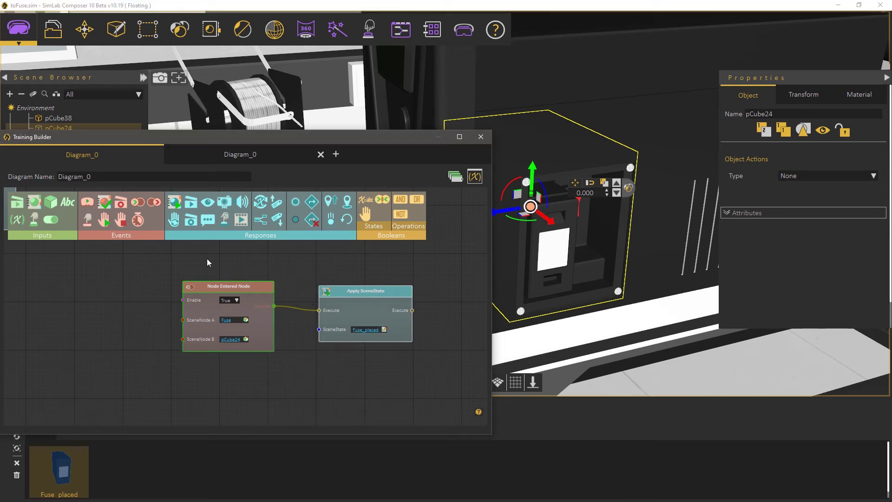
# Step: Add a Change Node Grabable State for the replacement fuse with Grab Enabled False, executed from the Node Entered Node event
pyautogui.moveTo(349, 346); pyautogui.dragTo(353, 352)
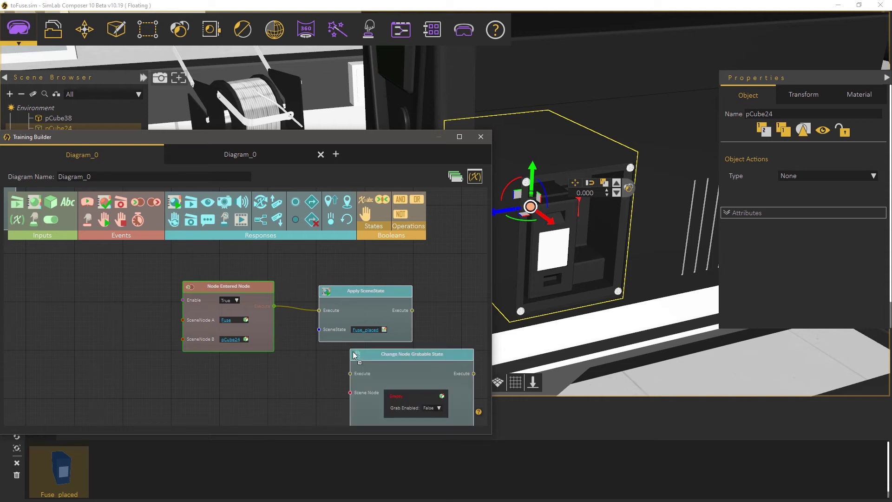
pyautogui.click(556, 277)
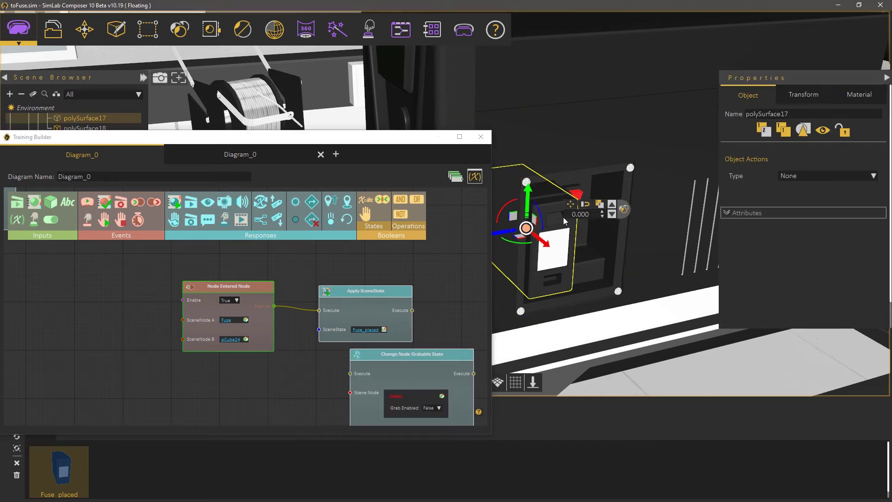
pyautogui.moveTo(341, 142); pyautogui.dragTo(549, 143)
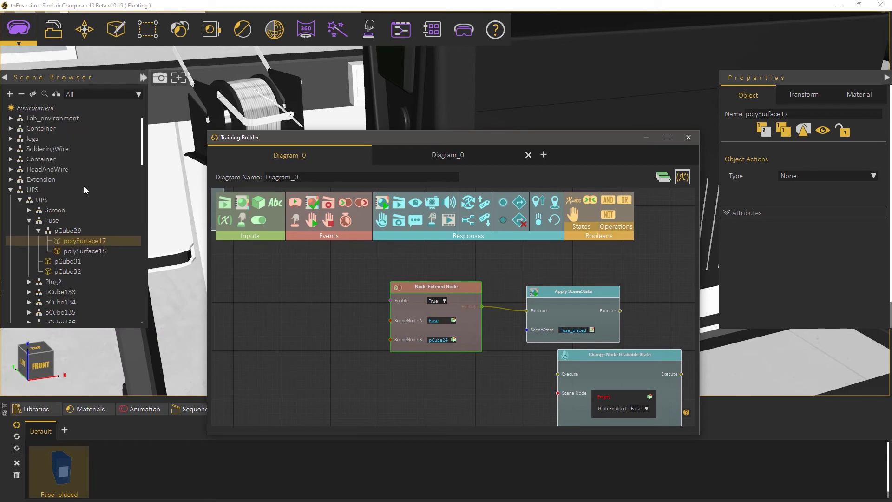
pyautogui.click(53, 219)
pyautogui.click(10, 189)
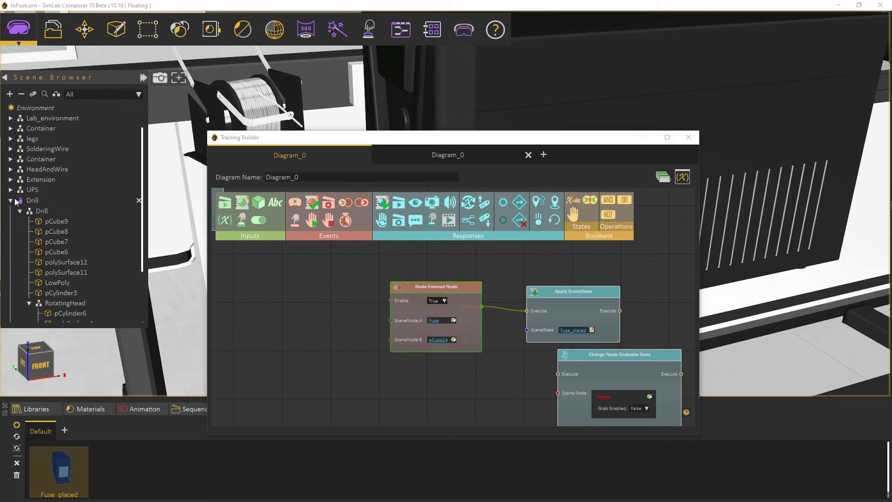
pyautogui.scroll(-3, 59, 251)
pyautogui.click(33, 313)
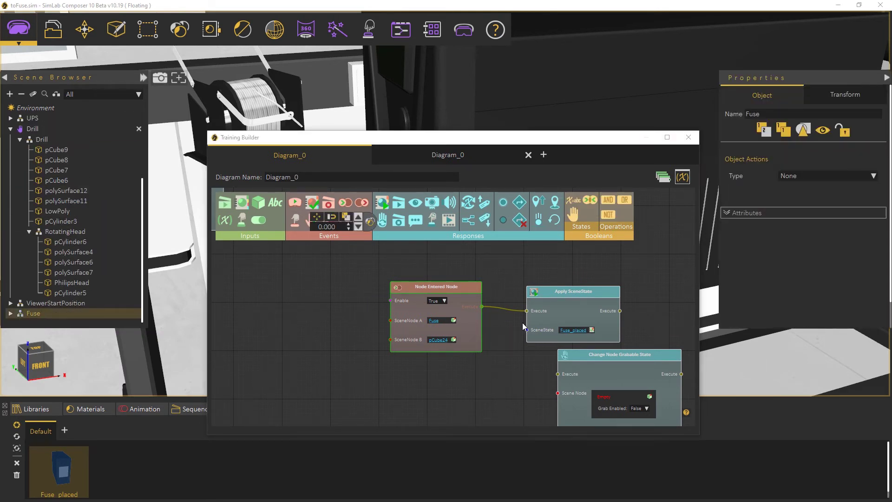
pyautogui.moveTo(657, 323); pyautogui.dragTo(349, 265)
pyautogui.moveTo(432, 343); pyautogui.dragTo(614, 358)
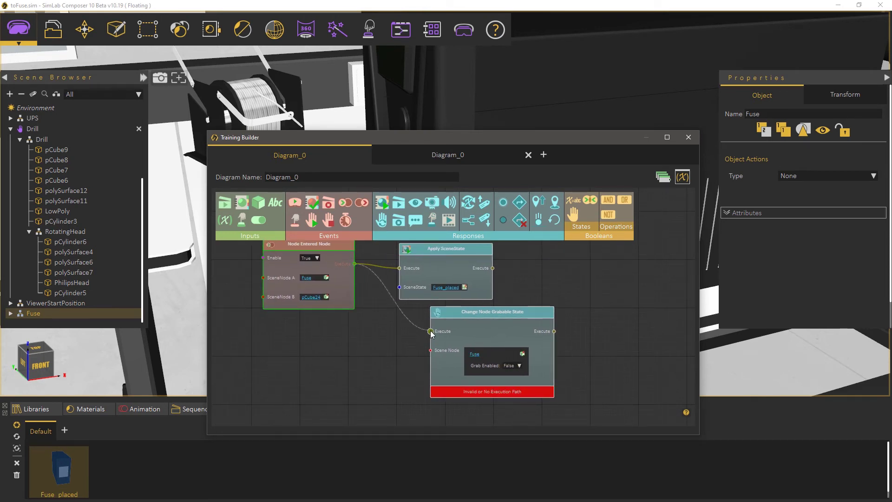
pyautogui.moveTo(431, 332); pyautogui.dragTo(420, 338)
pyautogui.moveTo(496, 308); pyautogui.dragTo(511, 327)
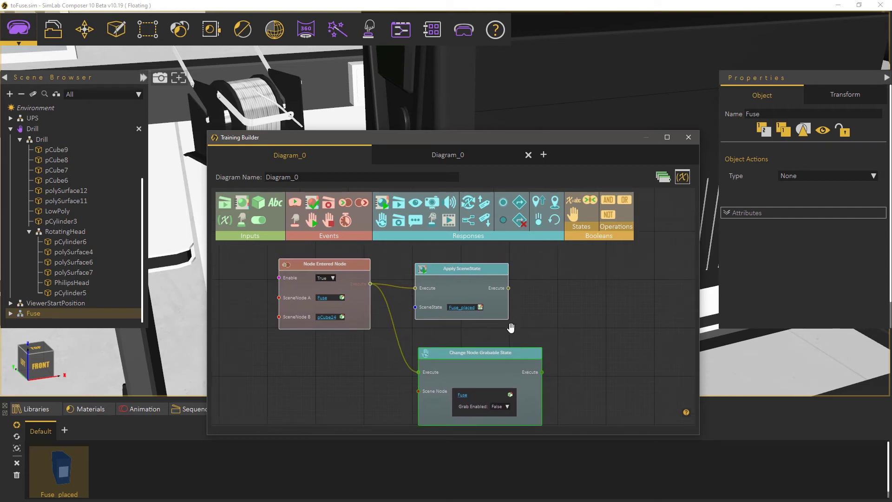
pyautogui.moveTo(481, 356); pyautogui.dragTo(515, 356)
# Step: Locate the UPS's Cover node in the scene tree and make the hidden cover visible again
pyautogui.moveTo(495, 139); pyautogui.dragTo(482, 322)
pyautogui.click(523, 211)
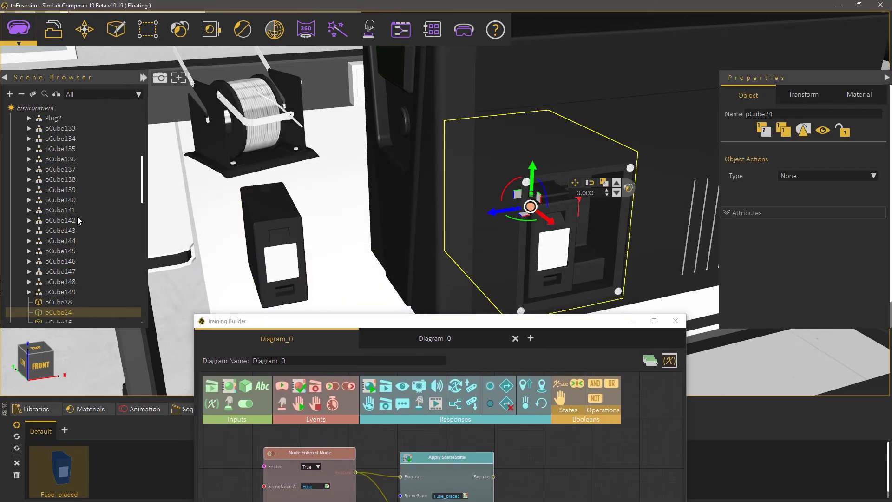
pyautogui.scroll(-10, 77, 219)
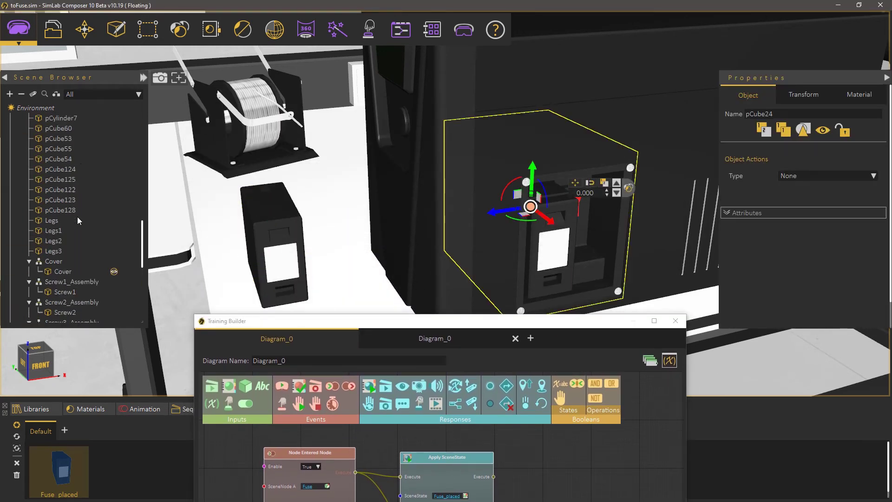
pyautogui.click(69, 241)
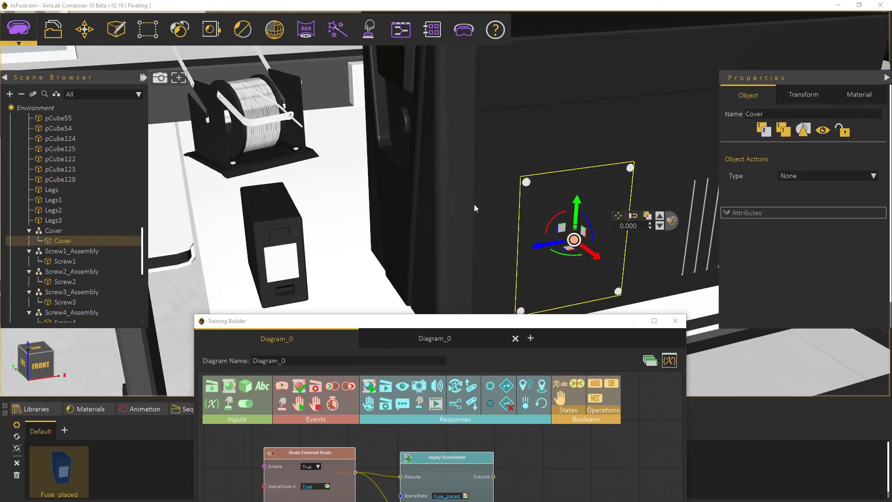
# Step: Launch the scene in the Virtual Reality viewer mode to test the fuse replacement logic
pyautogui.moveTo(459, 321); pyautogui.dragTo(458, 123)
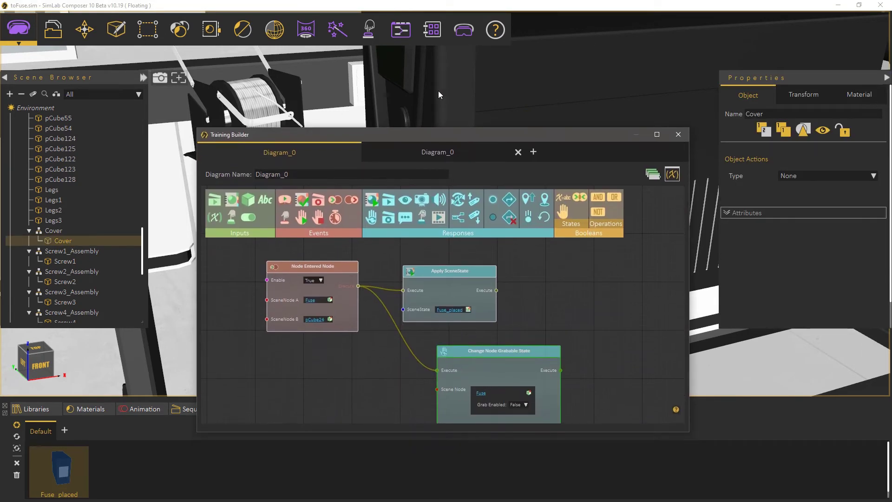
pyautogui.click(457, 32)
pyautogui.click(472, 68)
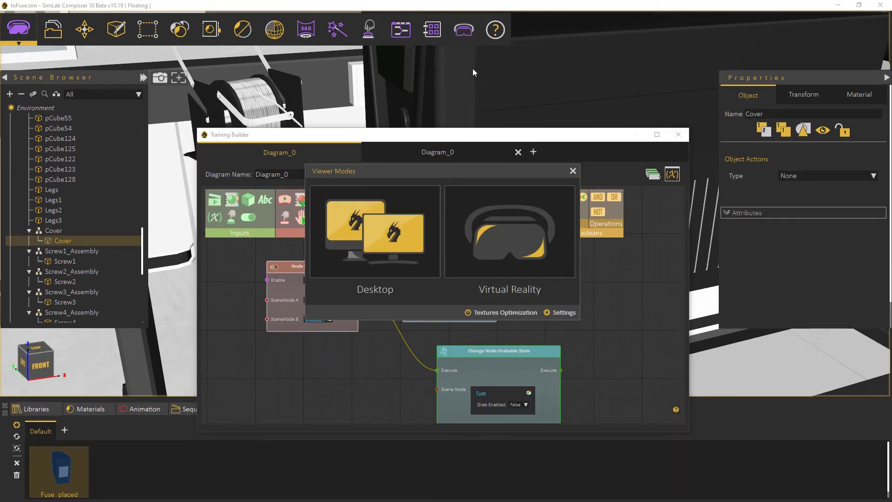
pyautogui.click(494, 203)
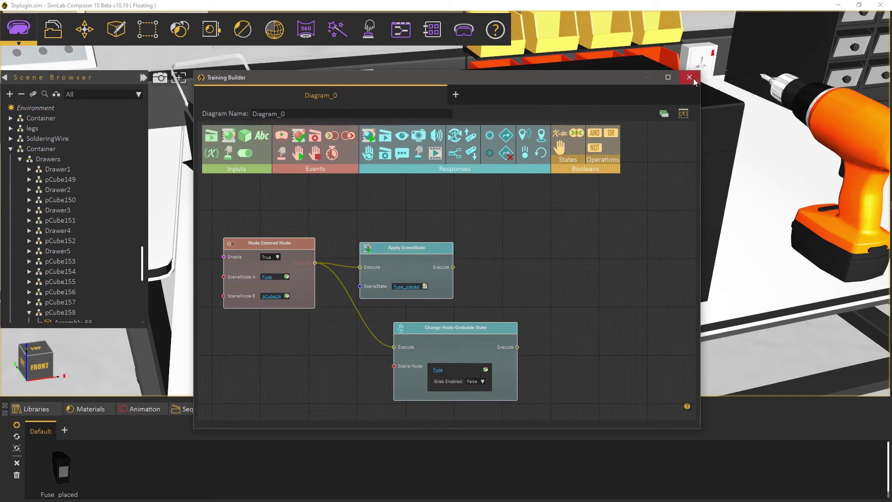
# Step: Close the Training Builder and import the Power Plug from the Training Builder Basics library
pyautogui.click(690, 78)
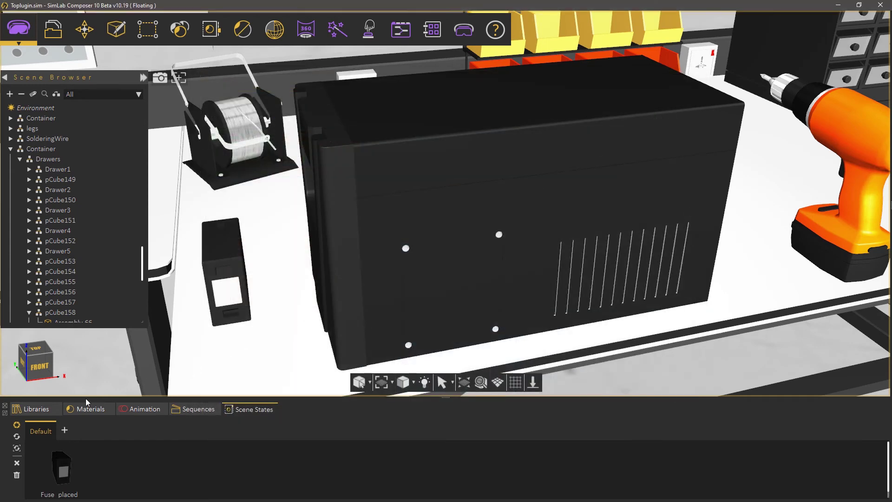
pyautogui.click(48, 411)
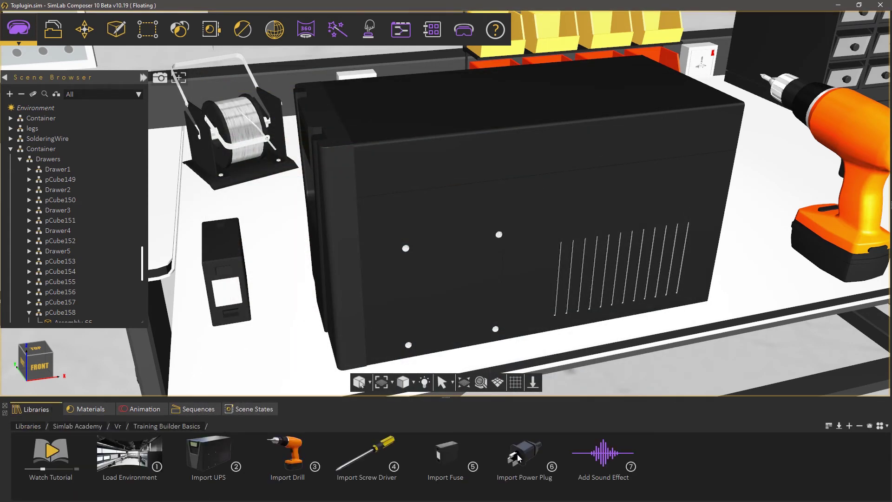
pyautogui.moveTo(519, 458); pyautogui.dragTo(535, 295)
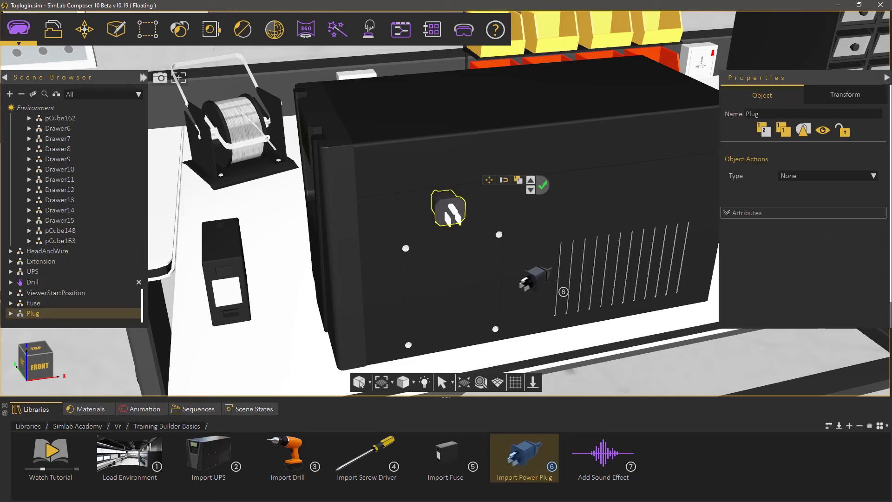
# Step: Snap the plug onto the tabletop on the far side of the drill from the UPS and rotate it 90 degrees
pyautogui.scroll(-4, 569, 261)
pyautogui.moveTo(580, 240); pyautogui.dragTo(427, 275, button='middle')
pyautogui.moveTo(651, 275); pyautogui.dragTo(456, 250, button='middle')
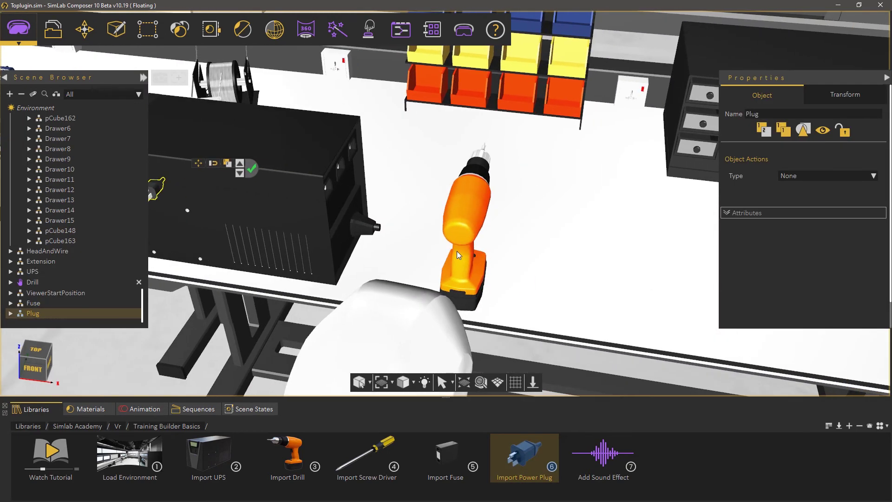
pyautogui.scroll(2, 458, 253)
pyautogui.moveTo(529, 278); pyautogui.dragTo(553, 293, button='right')
pyautogui.click(662, 301)
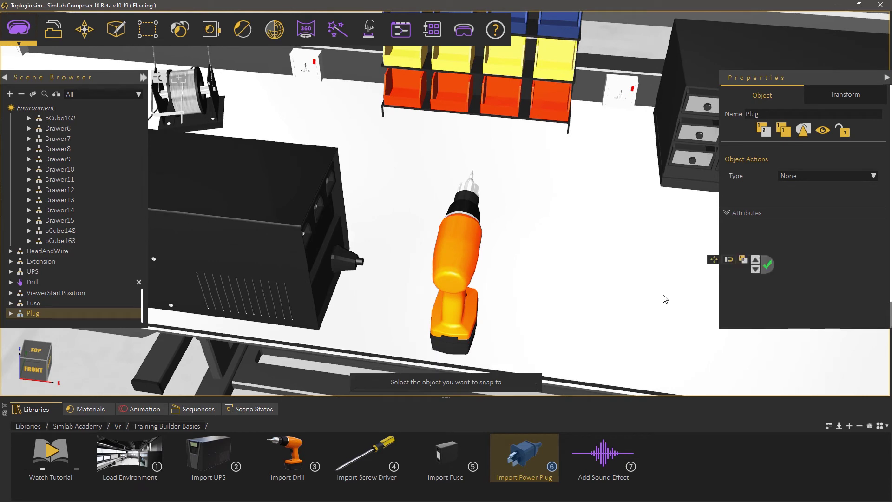
pyautogui.moveTo(664, 305); pyautogui.dragTo(662, 271)
pyautogui.write('90')
pyautogui.press('Return')
# Step: Create a VR wire/rope and expand its points group in the scene tree
pyautogui.moveTo(590, 289); pyautogui.dragTo(436, 249, button='right')
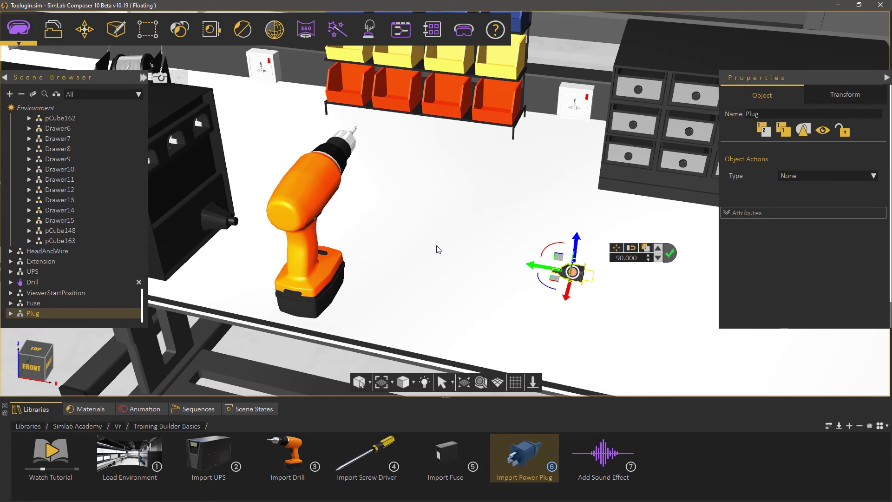
pyautogui.click(339, 32)
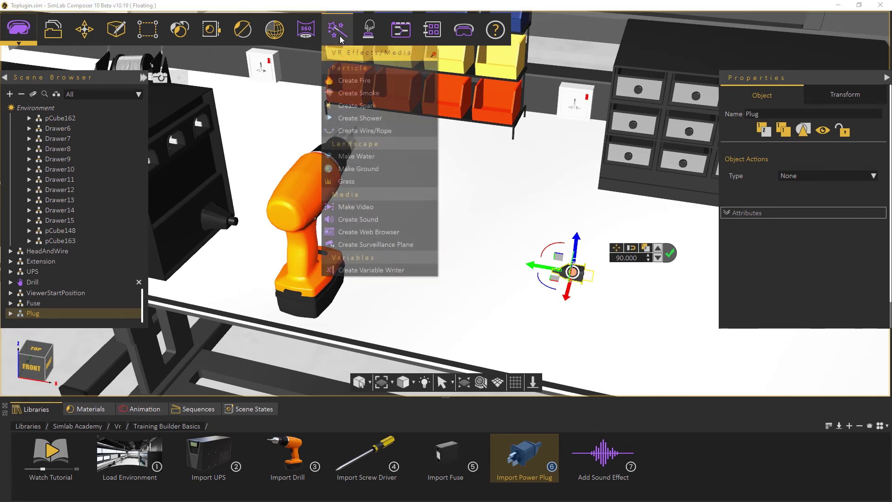
pyautogui.click(362, 131)
pyautogui.scroll(-1, 87, 257)
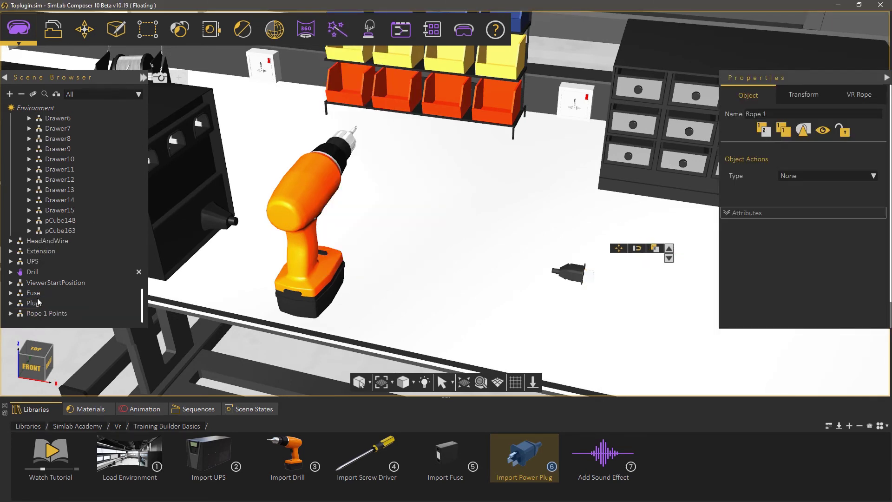
pyautogui.click(11, 313)
pyautogui.scroll(-1, 29, 302)
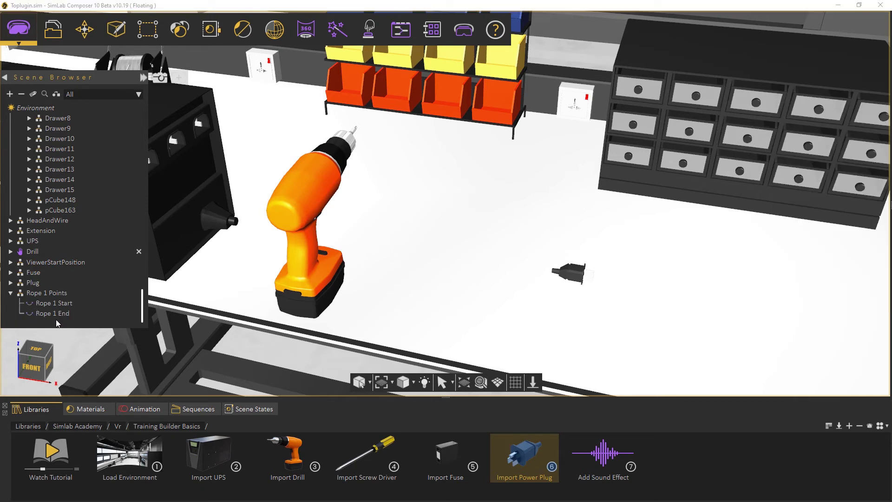
# Step: Snap Rope 1 Start to the tip of the connector on the UPS's side
pyautogui.click(54, 303)
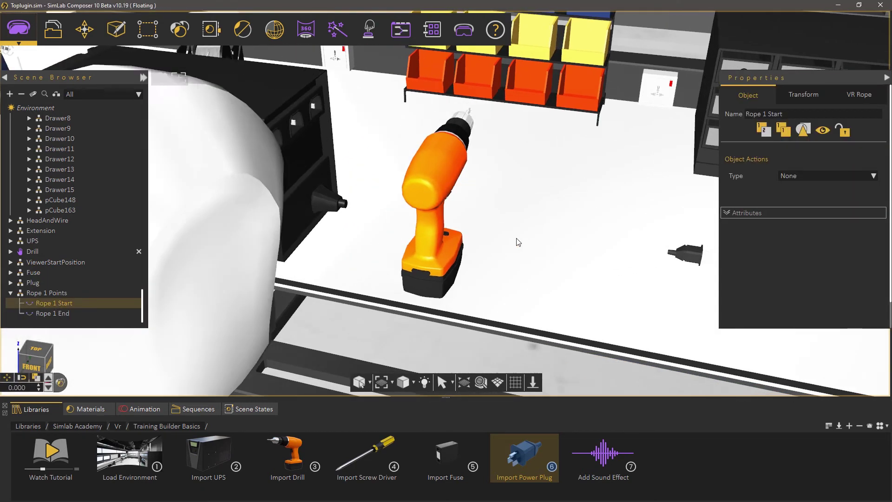
pyautogui.scroll(2, 518, 242)
pyautogui.moveTo(323, 269); pyautogui.dragTo(384, 251, button='middle')
pyautogui.scroll(4, 353, 256)
pyautogui.scroll(2, 348, 250)
pyautogui.press('s')
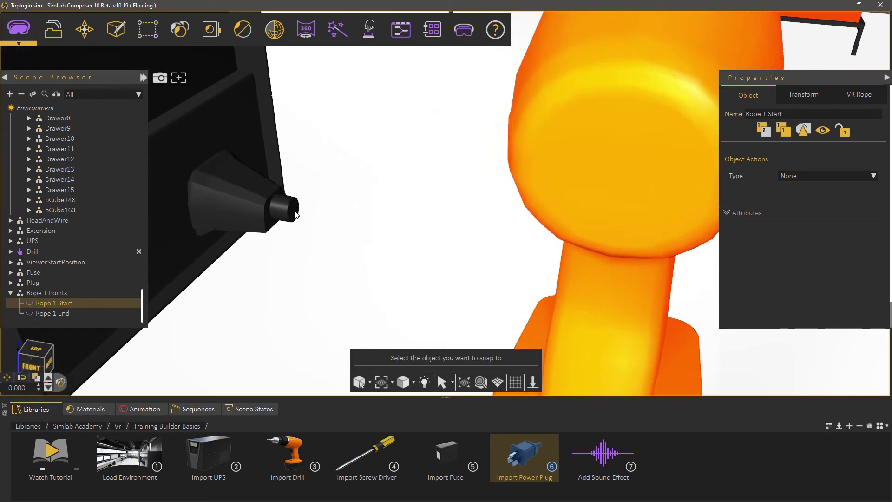
pyautogui.click(295, 215)
# Step: Make the rope 1.5 cm wide in near-black #0e0e0e and snap Rope 1 Start to the UPS connector's tip again
pyautogui.click(869, 95)
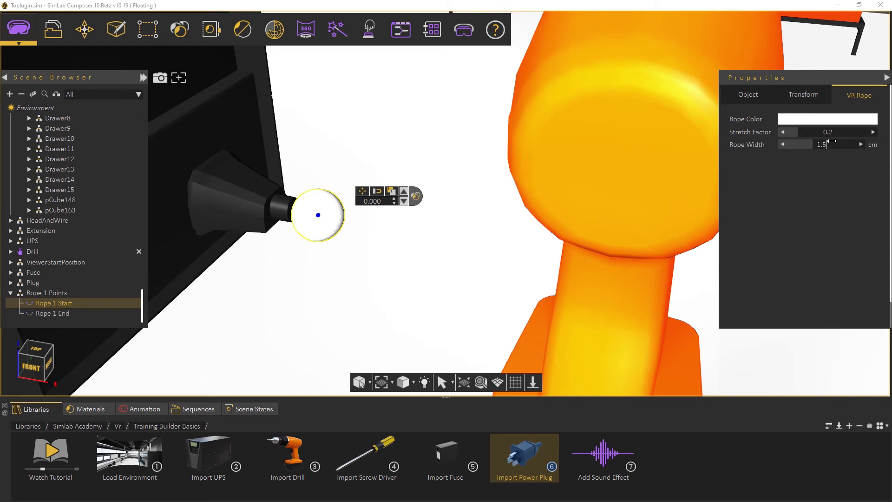
pyautogui.click(826, 119)
pyautogui.click(699, 226)
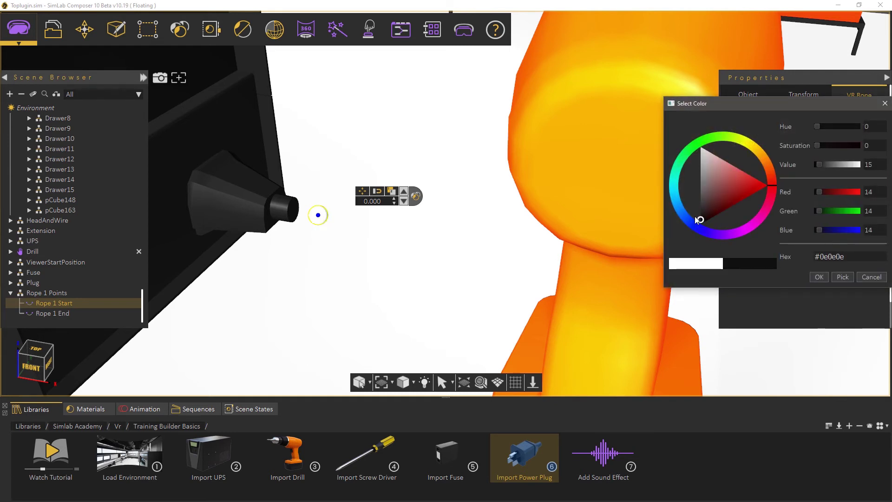
pyautogui.click(818, 277)
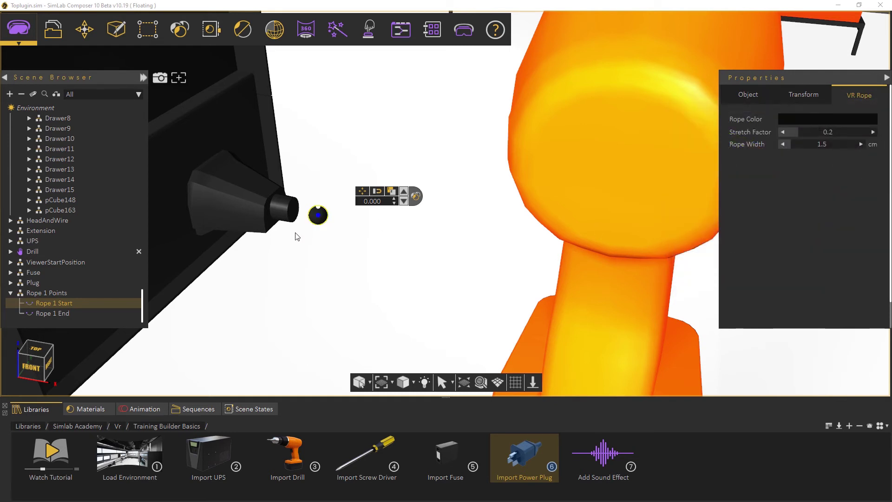
pyautogui.scroll(3, 292, 236)
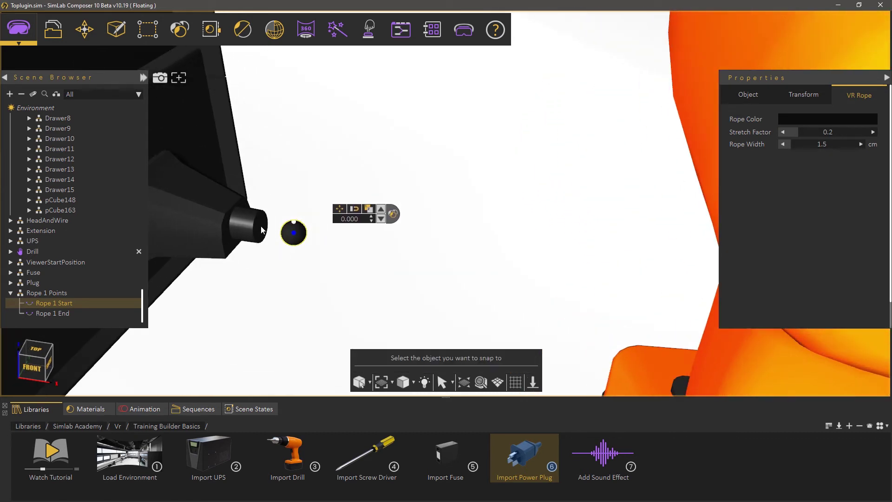
pyautogui.click(260, 226)
# Step: Snap Rope 1 End to the cable tip of the plug on the table
pyautogui.click(49, 314)
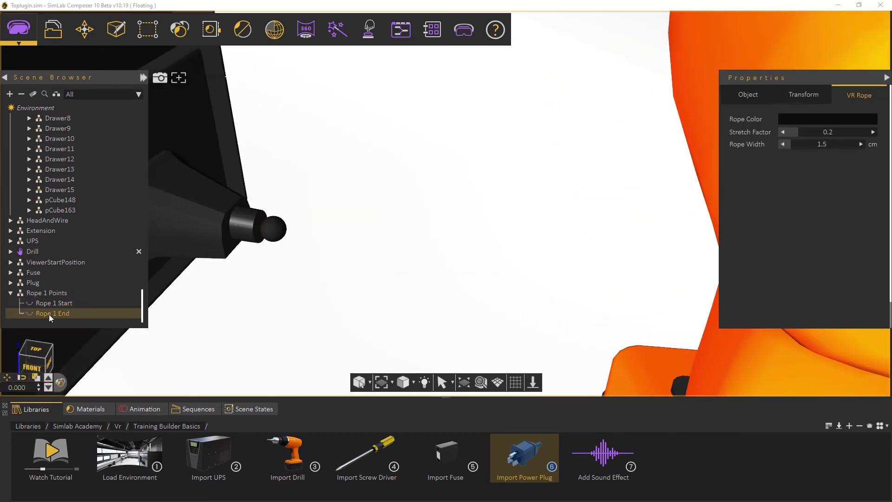
pyautogui.scroll(-5, 525, 274)
pyautogui.moveTo(12, 213); pyautogui.dragTo(458, 92, button='middle')
pyautogui.press('s')
pyautogui.click(439, 141)
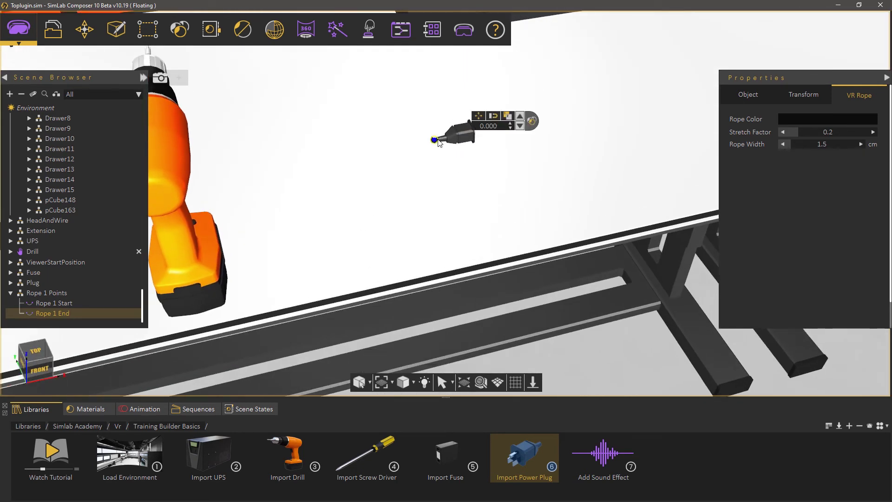
# Step: Nudge Rope 1 End along its axes to centre it on the plug's cable tip
pyautogui.scroll(10, 433, 157)
pyautogui.moveTo(405, 168); pyautogui.dragTo(527, 200, button='middle')
pyautogui.moveTo(434, 187); pyautogui.dragTo(434, 233)
pyautogui.moveTo(452, 265); pyautogui.dragTo(427, 267)
pyautogui.moveTo(428, 271); pyautogui.dragTo(332, 228, button='middle')
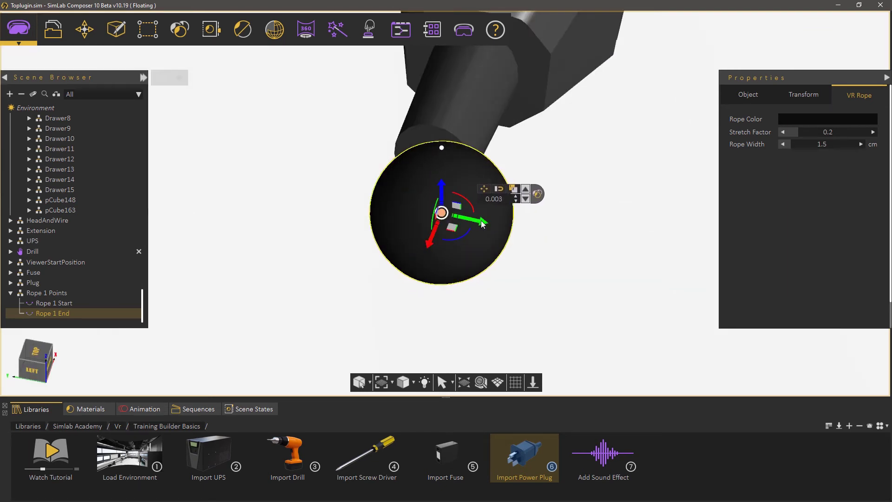
# Step: Nest Rope 1 End under the Plug node and move the plug by about -0.061 along the table
pyautogui.scroll(-5, 478, 223)
pyautogui.moveTo(478, 223); pyautogui.dragTo(343, 236, button='middle')
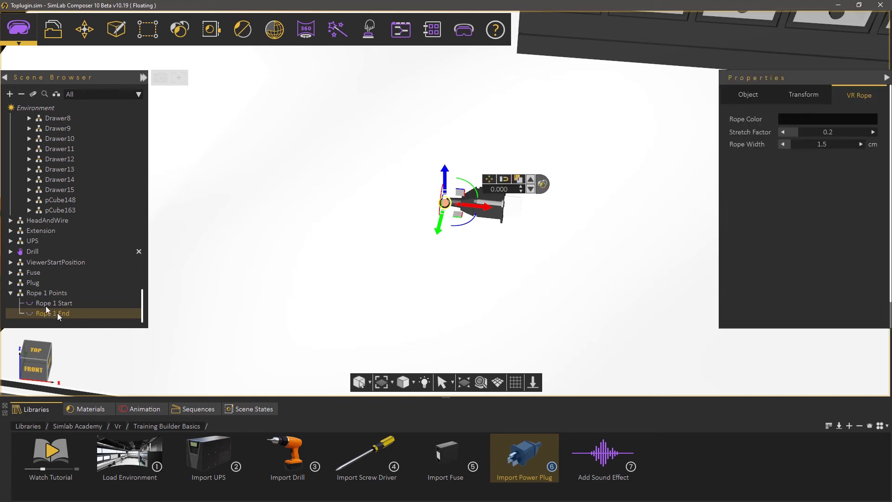
pyautogui.moveTo(37, 280); pyautogui.dragTo(36, 280)
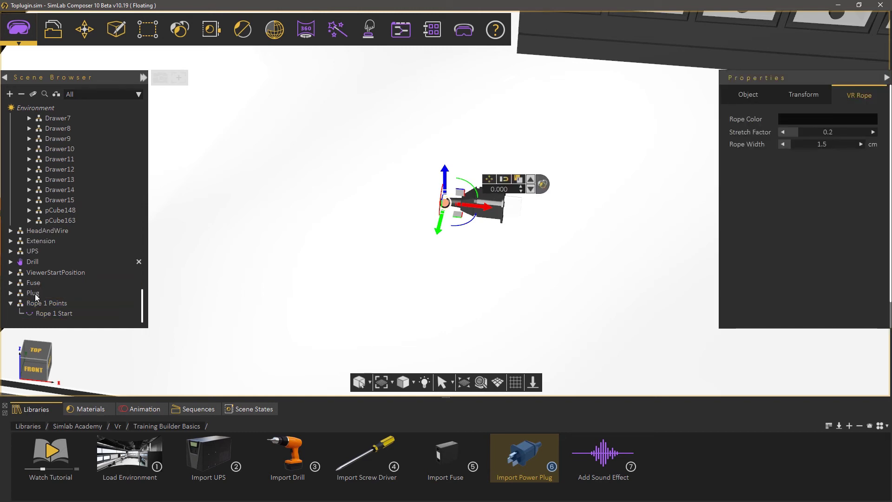
pyautogui.moveTo(478, 226); pyautogui.dragTo(474, 270)
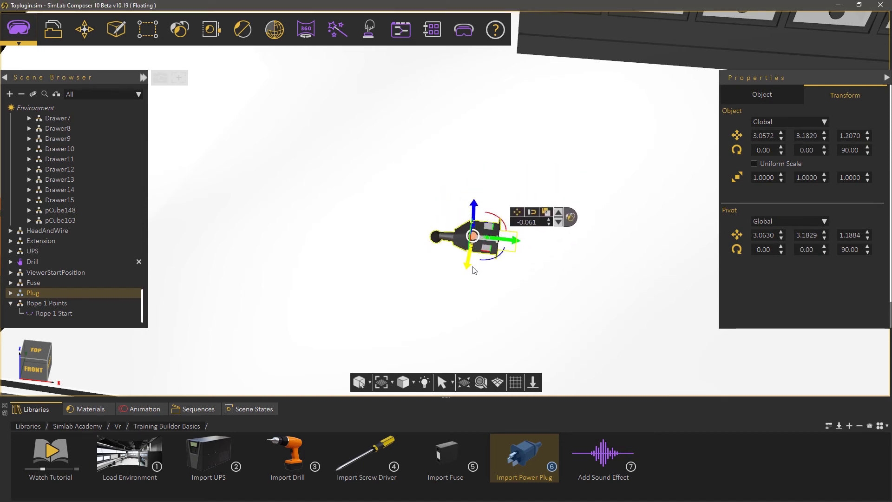
# Step: Rotate the plug a further 90 degrees and snap it onto the wall socket beside the drawer cabinet
pyautogui.moveTo(311, 254); pyautogui.dragTo(569, 112)
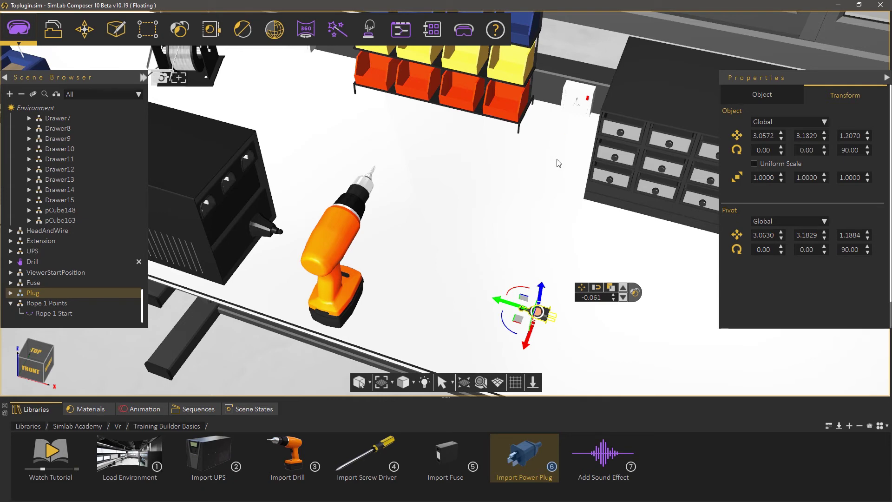
pyautogui.moveTo(558, 163); pyautogui.dragTo(394, 166)
pyautogui.moveTo(457, 347); pyautogui.dragTo(523, 304)
pyautogui.write('90')
pyautogui.press('Return')
pyautogui.moveTo(458, 285); pyautogui.dragTo(446, 232)
pyautogui.click(517, 340)
pyautogui.scroll(3, 474, 158)
pyautogui.click(486, 203)
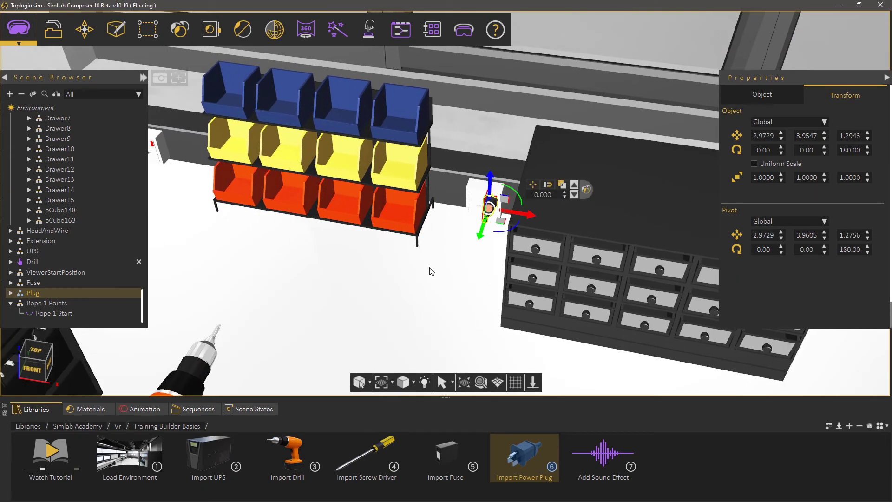
# Step: Align the plug with the socket face, at about X 2.947, Y 3.973, Z 1.265
pyautogui.press('f')
pyautogui.moveTo(342, 299); pyautogui.dragTo(400, 289)
pyautogui.moveTo(441, 325); pyautogui.dragTo(407, 324)
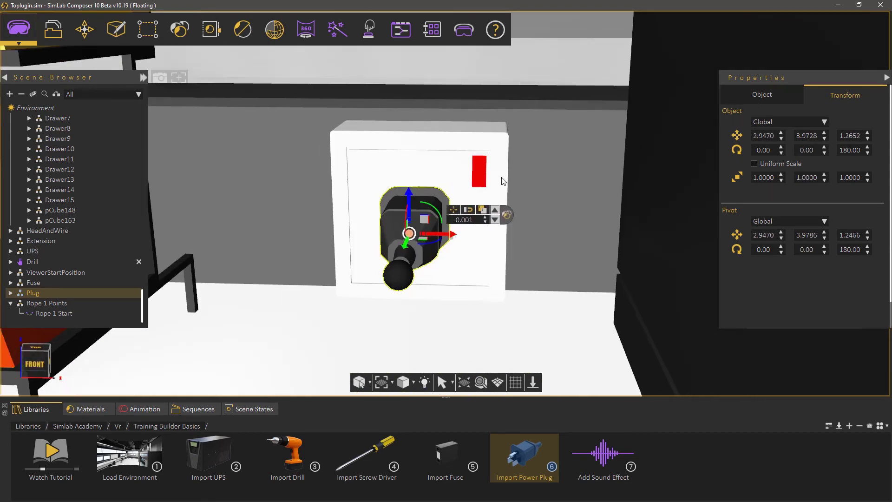
# Step: Capture a scene state for the selected plug that stores only its transform, with Animate Transform (VR Only) enabled
pyautogui.moveTo(503, 181); pyautogui.dragTo(455, 313, button='middle')
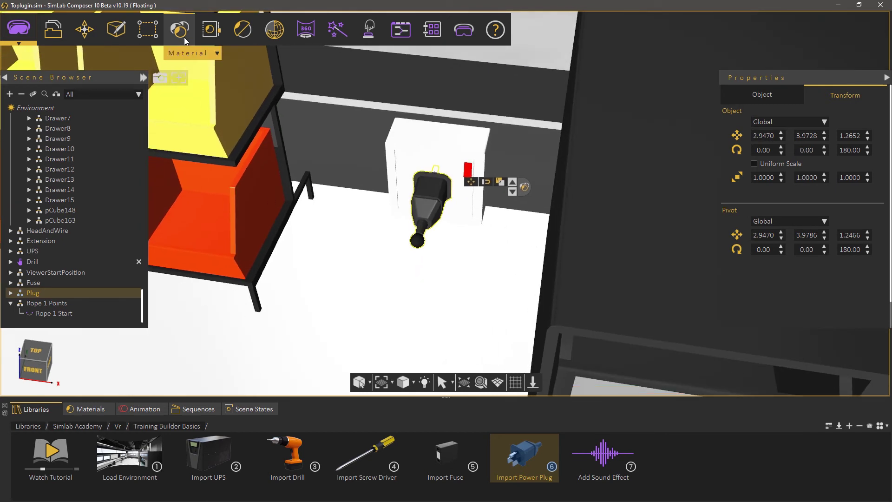
pyautogui.click(216, 32)
pyautogui.click(223, 81)
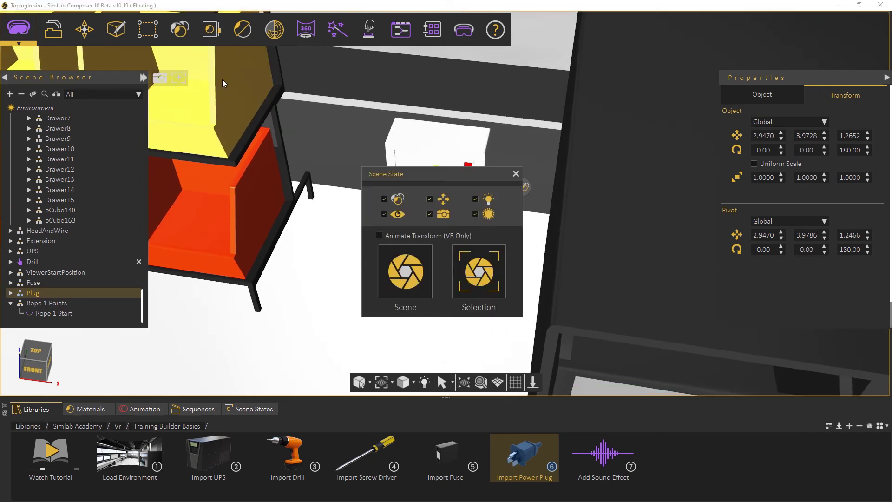
pyautogui.click(384, 214)
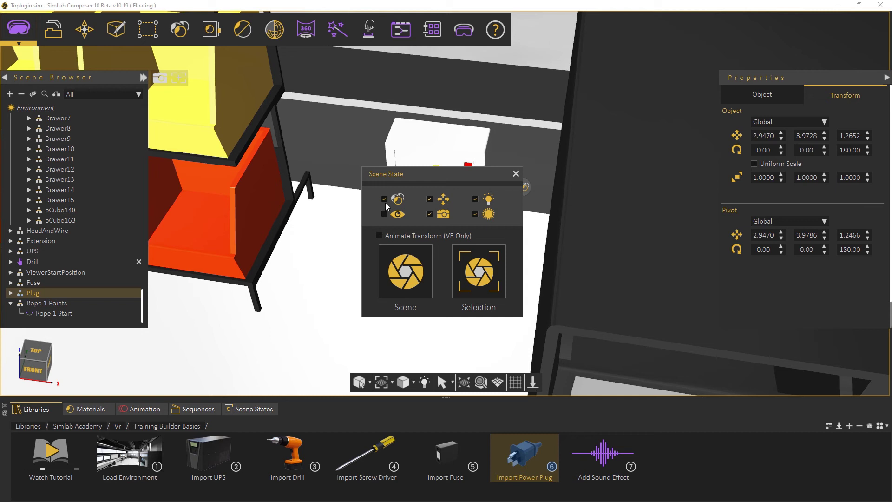
pyautogui.click(430, 213)
pyautogui.click(475, 214)
pyautogui.click(379, 236)
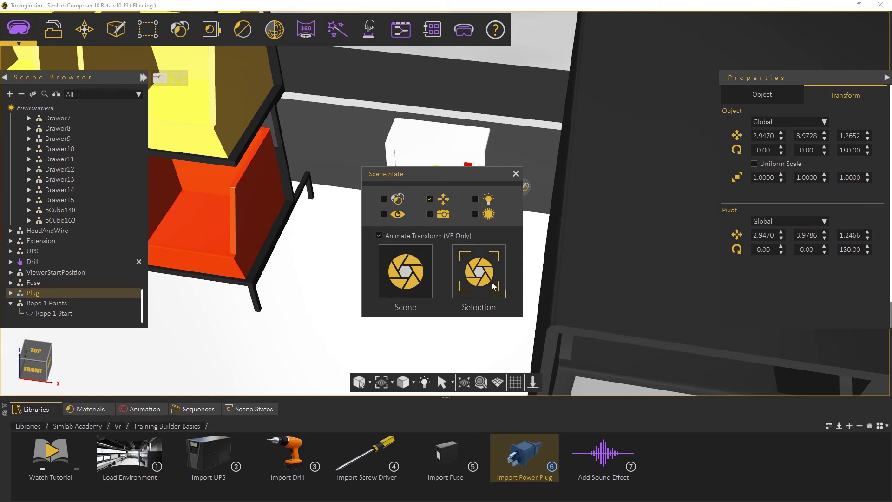
pyautogui.click(515, 173)
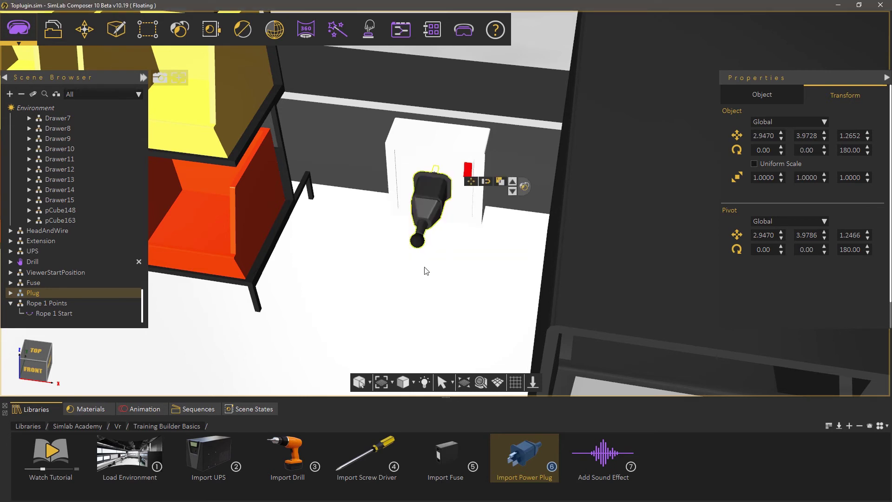
# Step: Rename the plug's newly captured scene state to Pluggedin
pyautogui.click(253, 407)
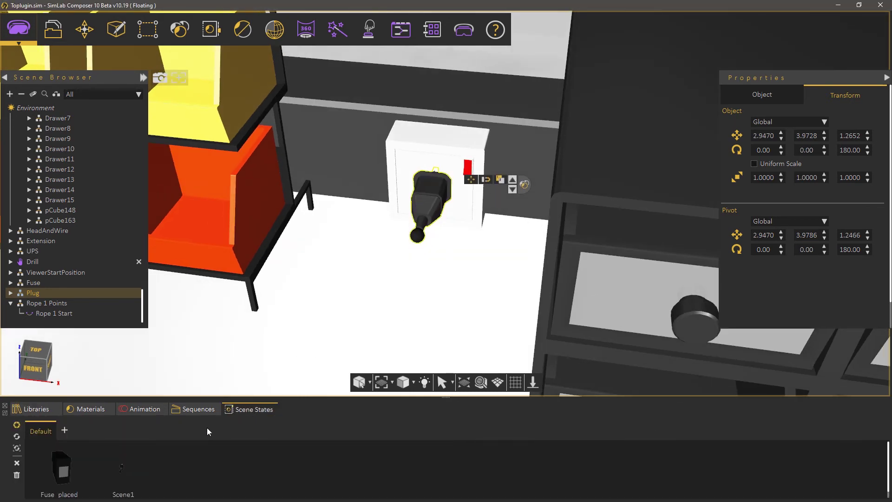
pyautogui.click(130, 464)
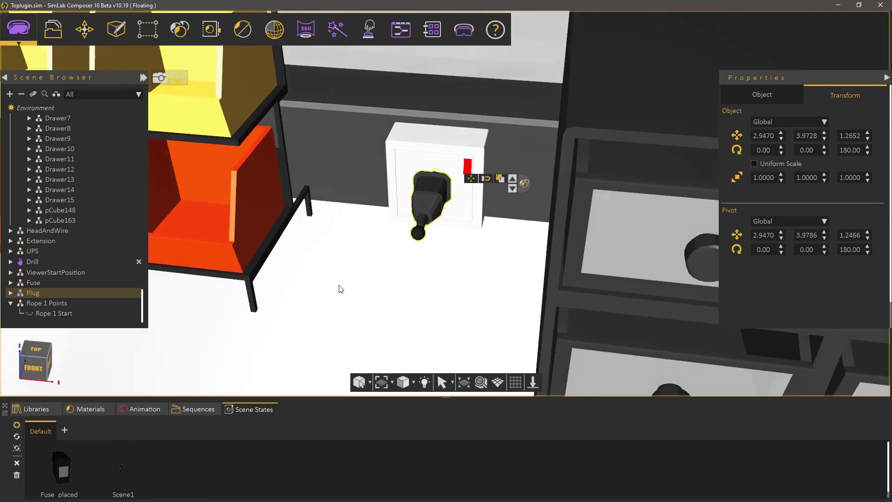
pyautogui.click(128, 469)
pyautogui.doubleClick(792, 98)
pyautogui.write('Pluggedin')
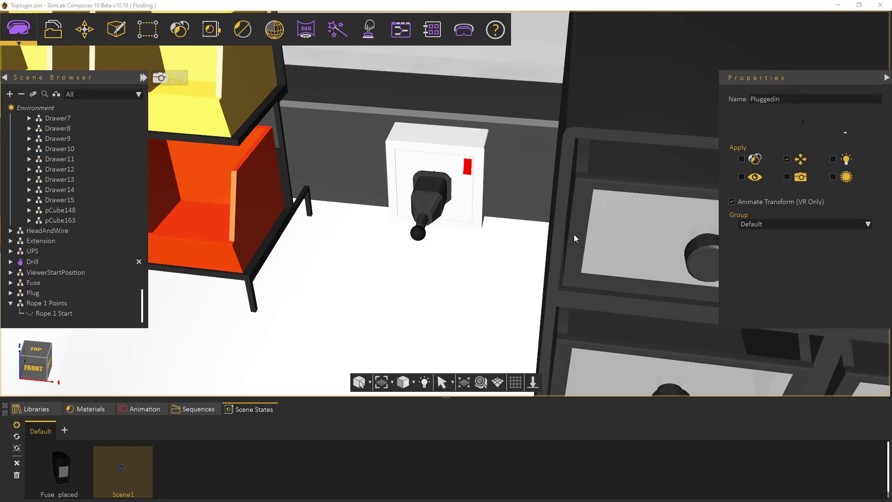
# Step: Select the whole Plug node and snap it from the wall socket back onto the tabletop beside the drill
pyautogui.click(422, 202)
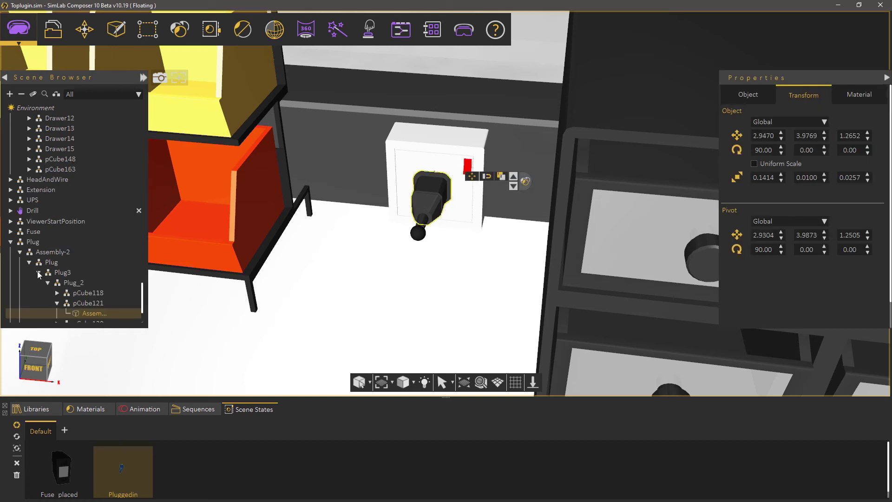
pyautogui.click(35, 242)
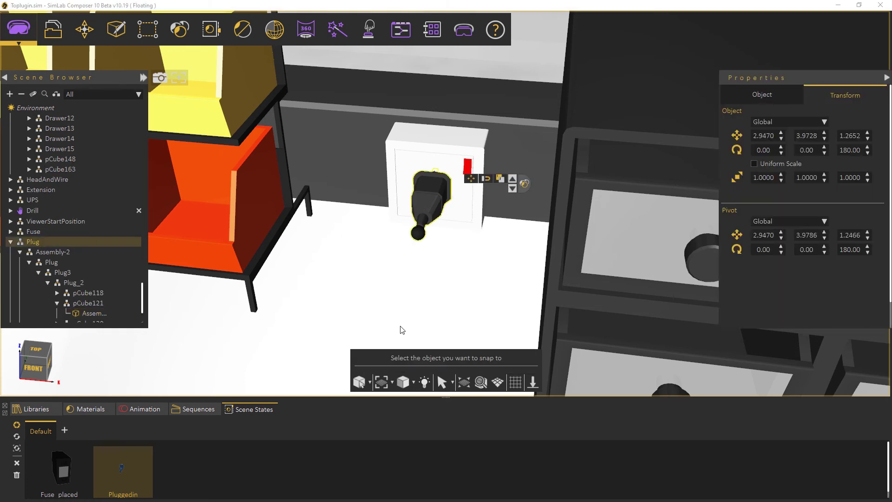
pyautogui.press('Escape')
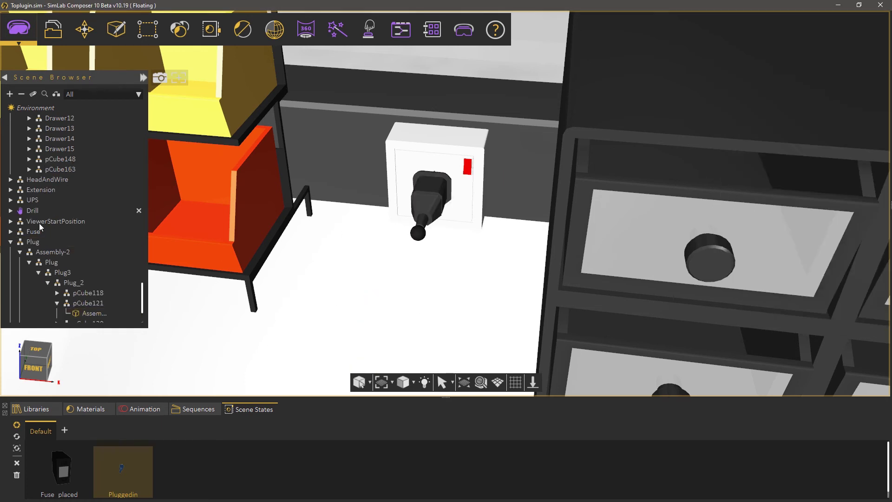
pyautogui.click(35, 243)
pyautogui.moveTo(421, 298); pyautogui.dragTo(483, 237)
pyautogui.scroll(-4, 470, 237)
pyautogui.scroll(4, 458, 238)
pyautogui.scroll(-5, 444, 235)
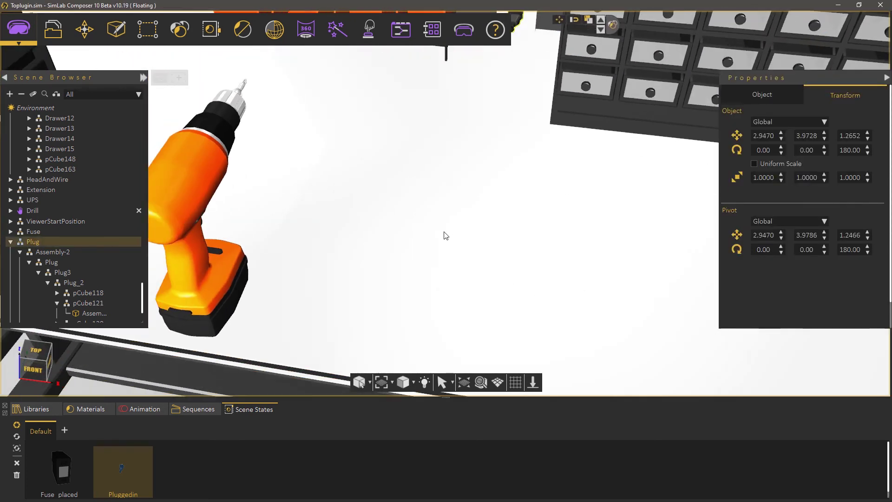
pyautogui.press('s')
pyautogui.click(434, 270)
pyautogui.press('m')
pyautogui.moveTo(439, 293); pyautogui.dragTo(428, 299)
# Step: Rotate the plug by -90 degrees about the vertical axis and move it along the table to about X 3.094, Y 3.207
pyautogui.click(468, 258)
pyautogui.moveTo(468, 258); pyautogui.dragTo(505, 261)
pyautogui.write('90')
pyautogui.press('Return')
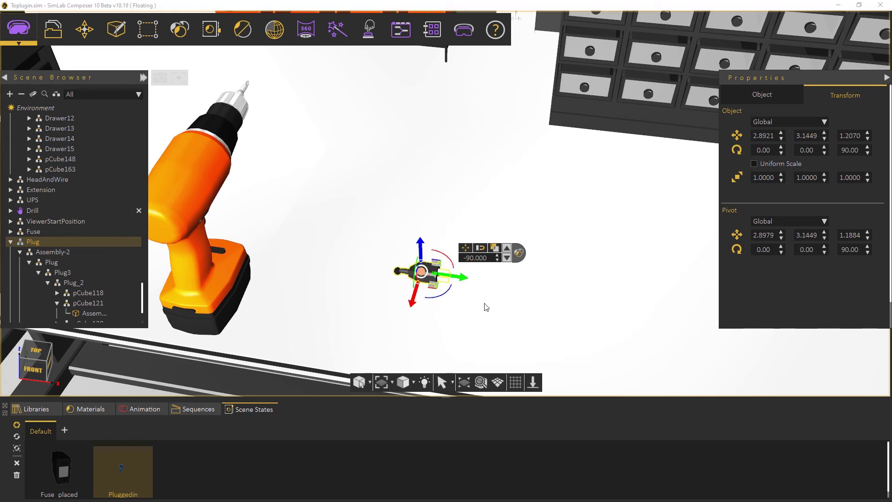
pyautogui.scroll(-4, 484, 305)
pyautogui.moveTo(368, 244); pyautogui.dragTo(413, 260, button='middle')
pyautogui.moveTo(491, 276); pyautogui.dragTo(561, 270)
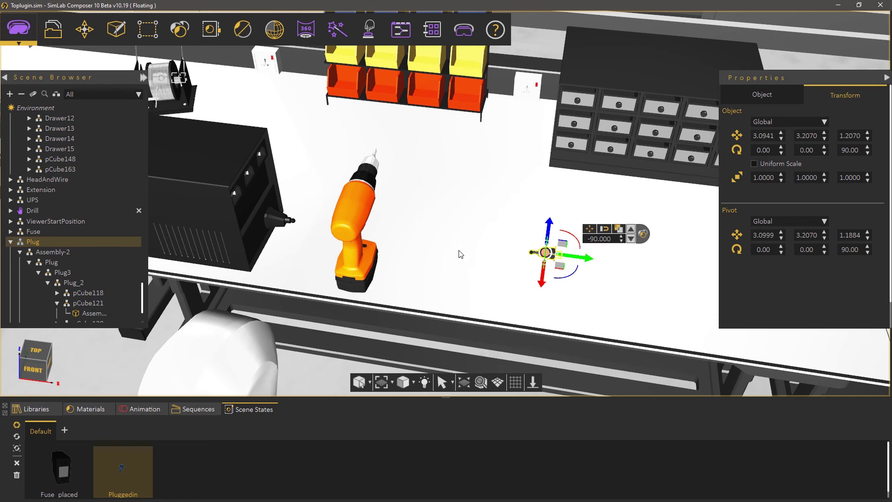
pyautogui.moveTo(460, 253); pyautogui.dragTo(456, 234, button='middle')
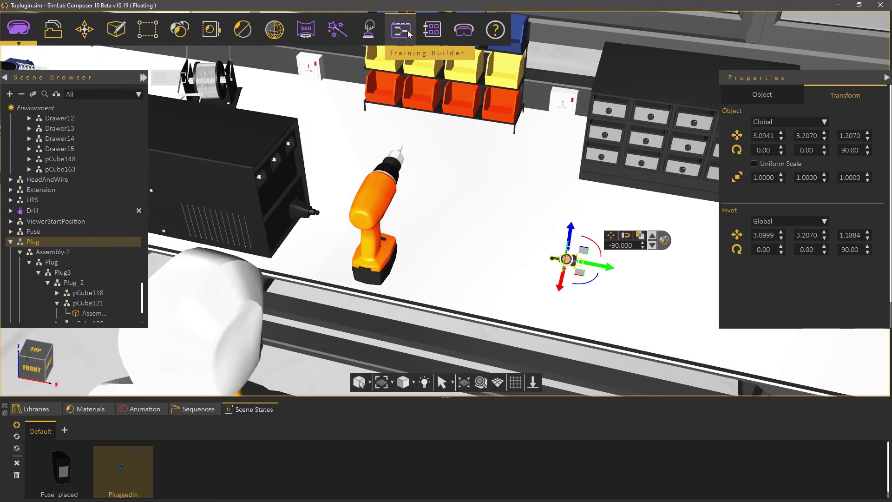
# Step: In Diagram_0 of the Training Builder, make the fuse's Node Entered Node event run a Change Node Grabable State response enabling grab on Plug
pyautogui.click(401, 29)
pyautogui.click(515, 317)
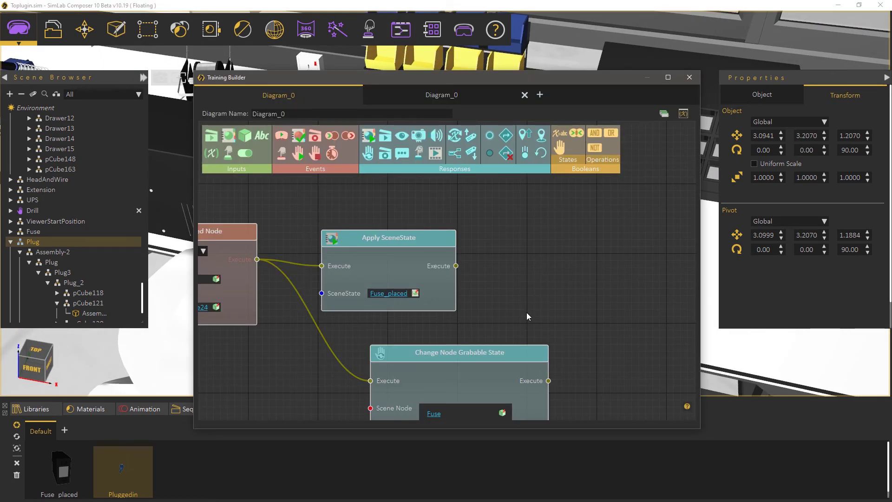
pyautogui.moveTo(528, 297); pyautogui.dragTo(527, 252)
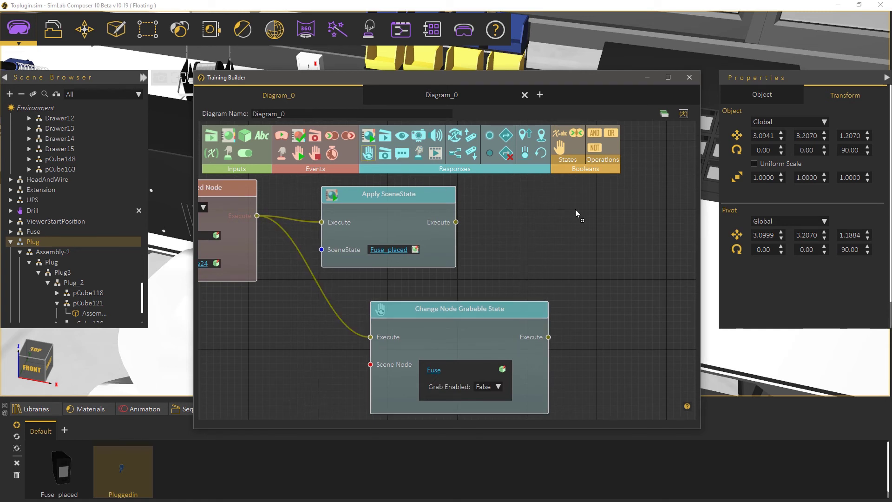
pyautogui.moveTo(368, 153); pyautogui.dragTo(575, 210)
pyautogui.scroll(-1, 630, 346)
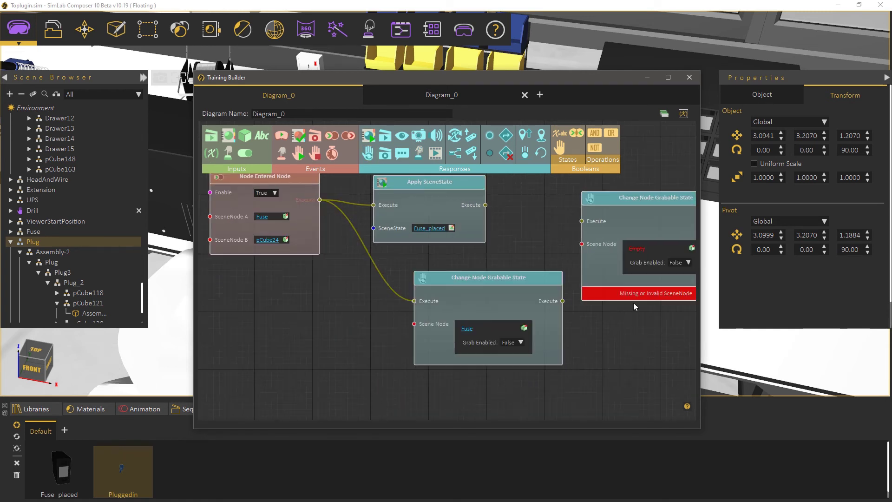
pyautogui.moveTo(634, 302); pyautogui.dragTo(565, 304)
pyautogui.click(622, 248)
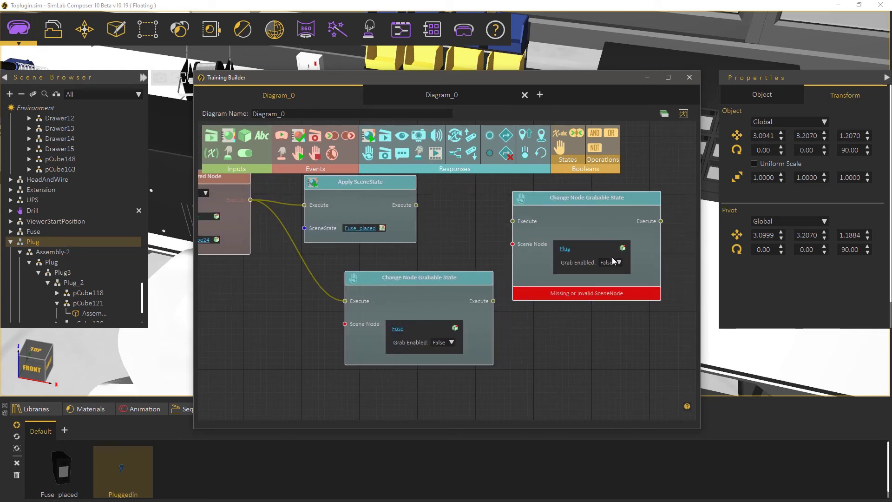
pyautogui.click(614, 262)
pyautogui.click(610, 253)
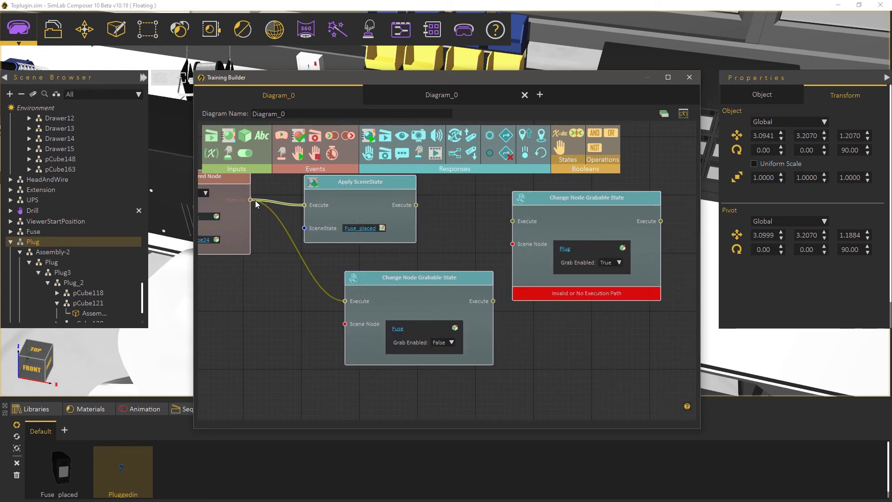
pyautogui.moveTo(251, 200); pyautogui.dragTo(513, 222)
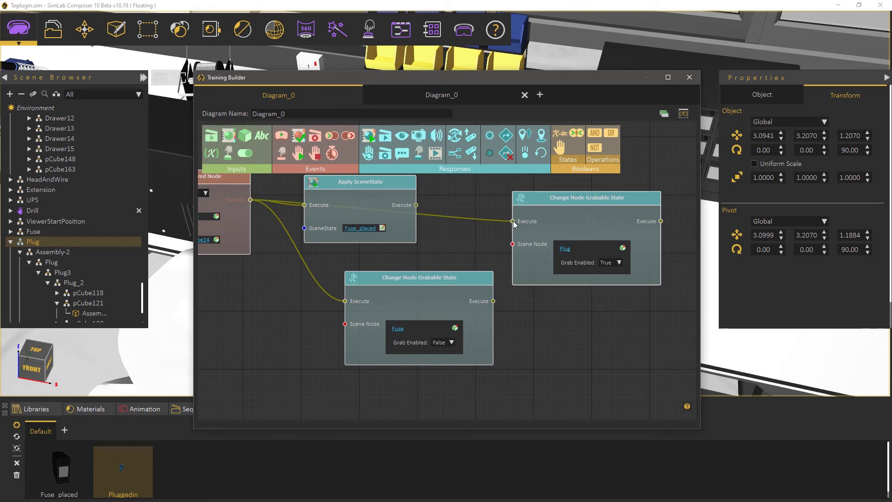
# Step: Rename the second, empty training diagram to Plugging in
pyautogui.click(436, 96)
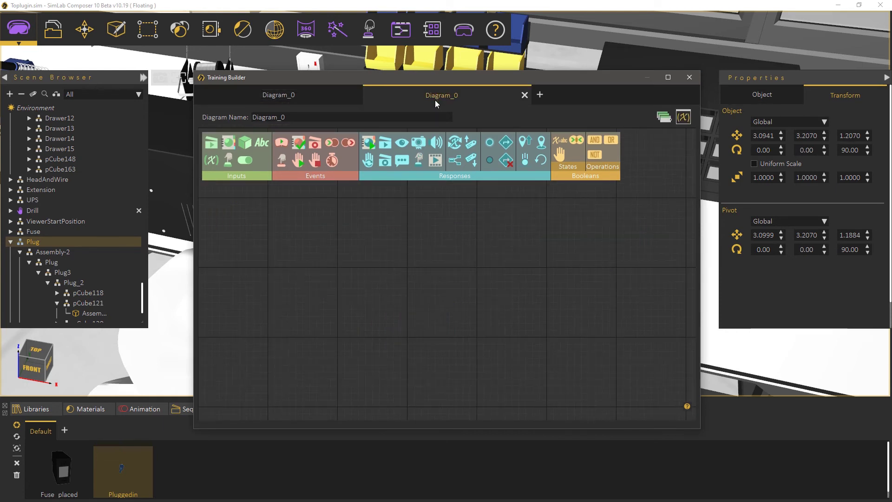
pyautogui.doubleClick(406, 115)
pyautogui.write('Plugging in')
# Step: Add a Node Entered Node event with Plug as SceneNode A and the wall socket beside the drawer cabinet as SceneNode B
pyautogui.moveTo(332, 142); pyautogui.dragTo(394, 241)
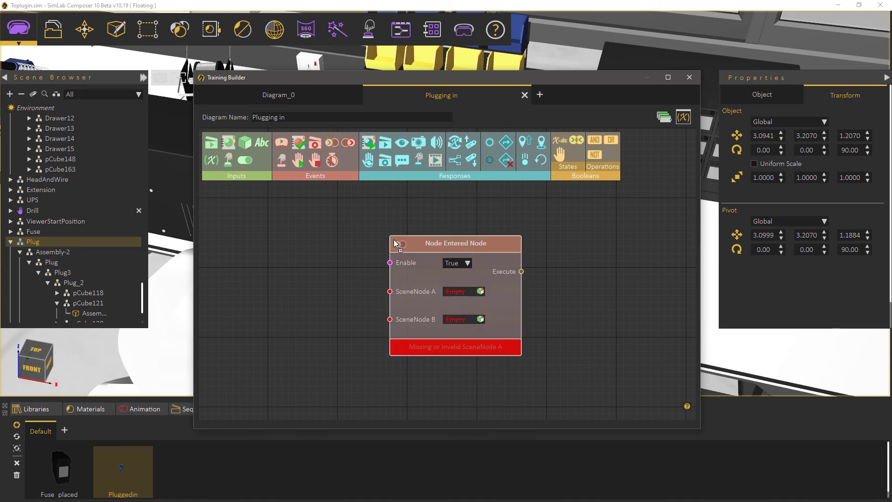
pyautogui.click(481, 291)
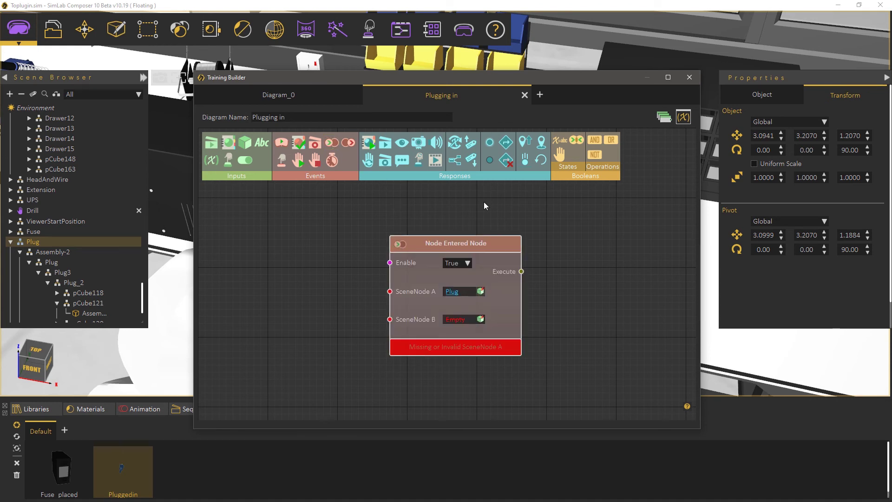
pyautogui.moveTo(520, 80); pyautogui.dragTo(331, 81)
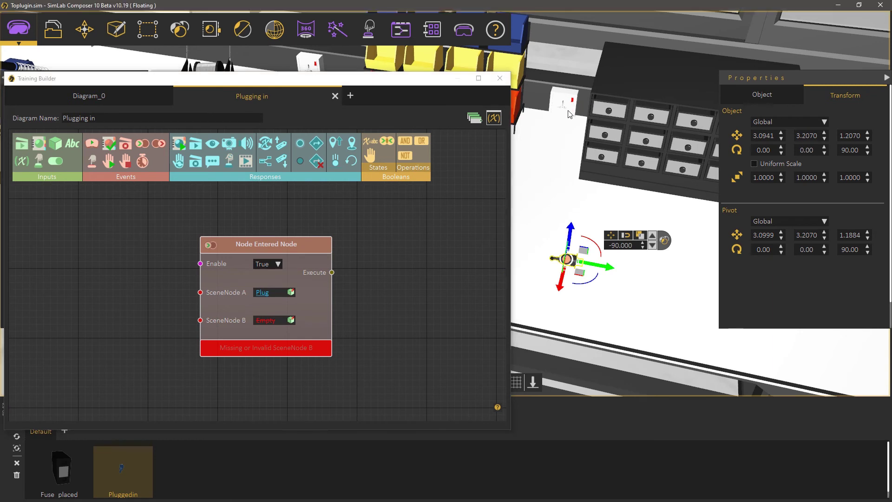
pyautogui.click(570, 114)
pyautogui.click(290, 321)
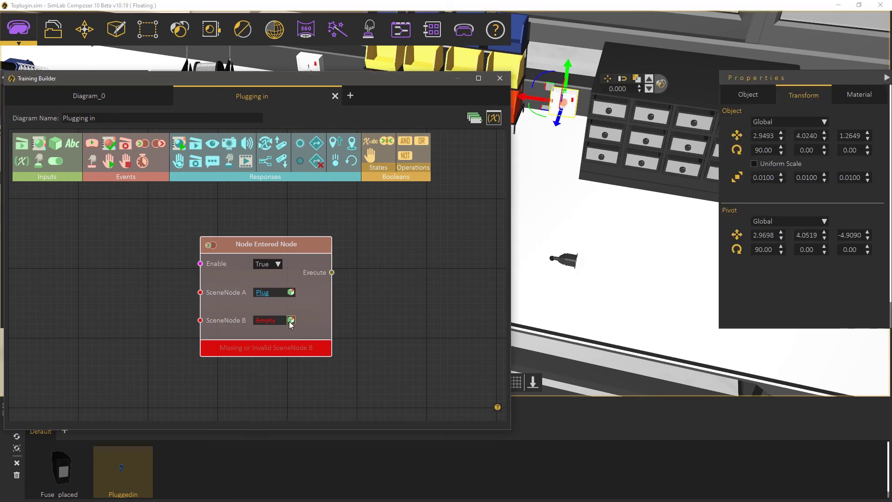
pyautogui.scroll(-1, 386, 334)
pyautogui.moveTo(386, 334); pyautogui.dragTo(300, 321, button='middle')
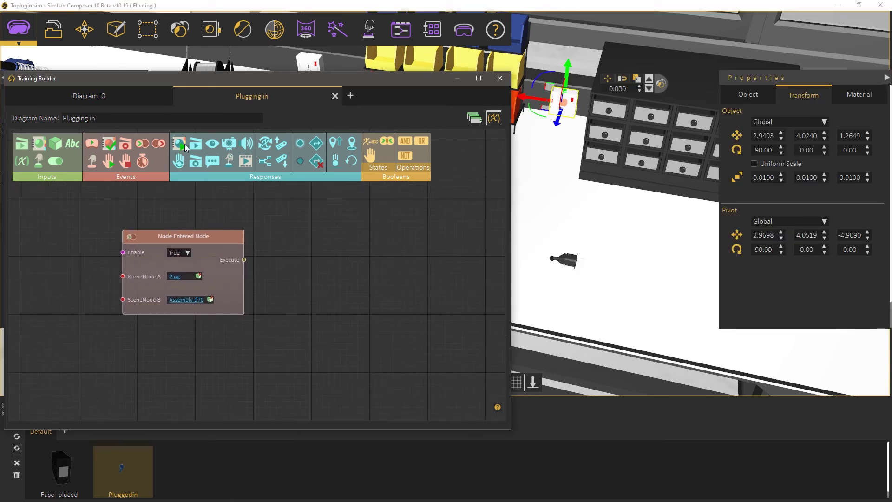
# Step: Add an Apply SceneState response for the Pluggedin state and connect it to the Node Entered Node event
pyautogui.moveTo(185, 144); pyautogui.dragTo(350, 225)
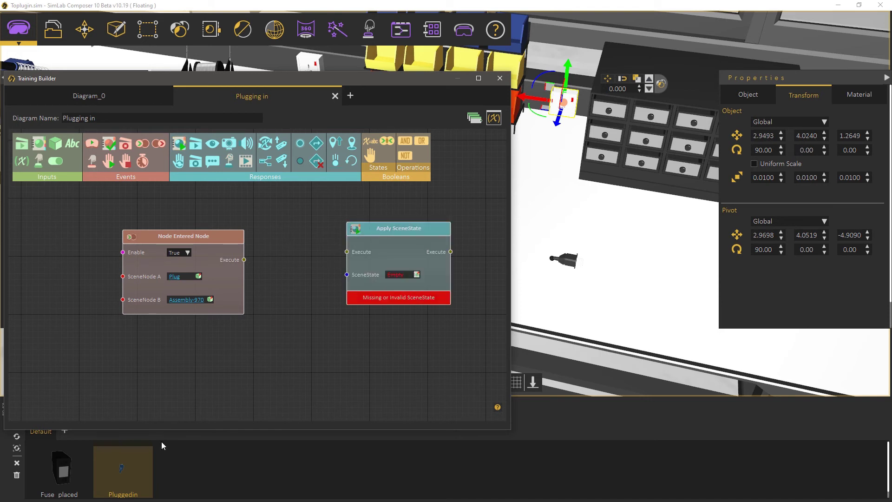
pyautogui.click(417, 274)
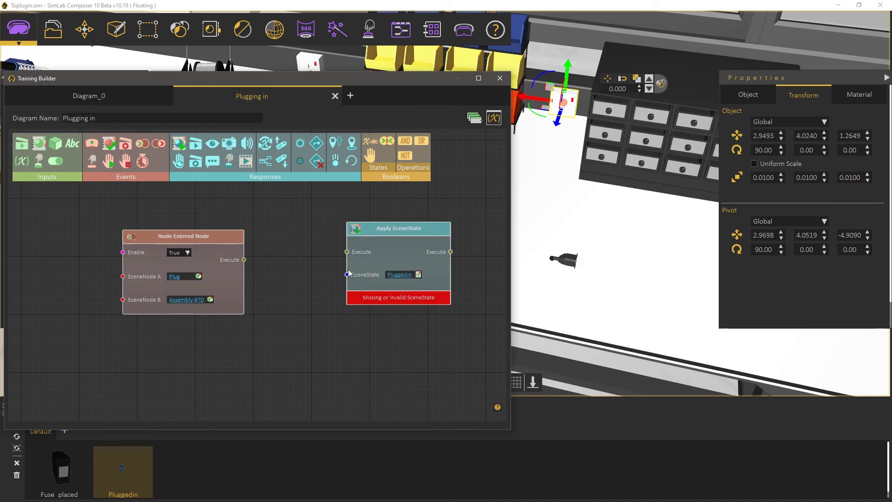
pyautogui.moveTo(244, 260); pyautogui.dragTo(351, 254)
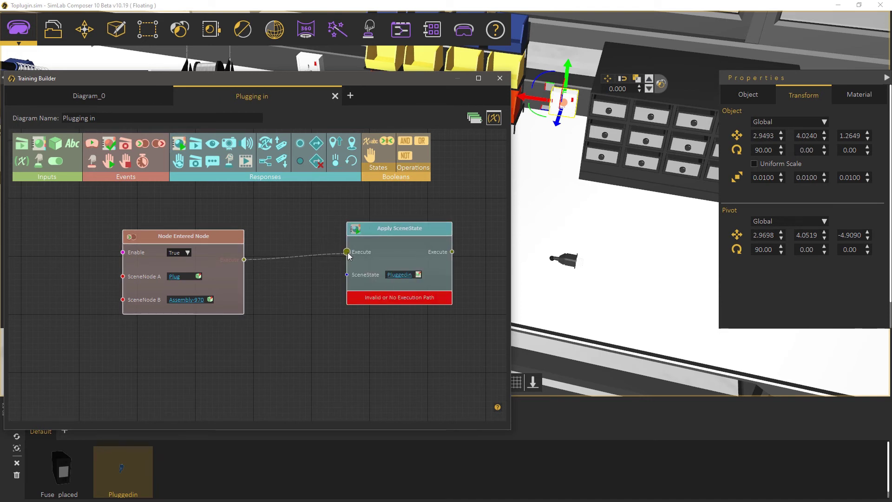
# Step: Add a Change Node Grabable State response with Plug and Grab Enabled False, executed by the same Node Entered Node event
pyautogui.click(572, 264)
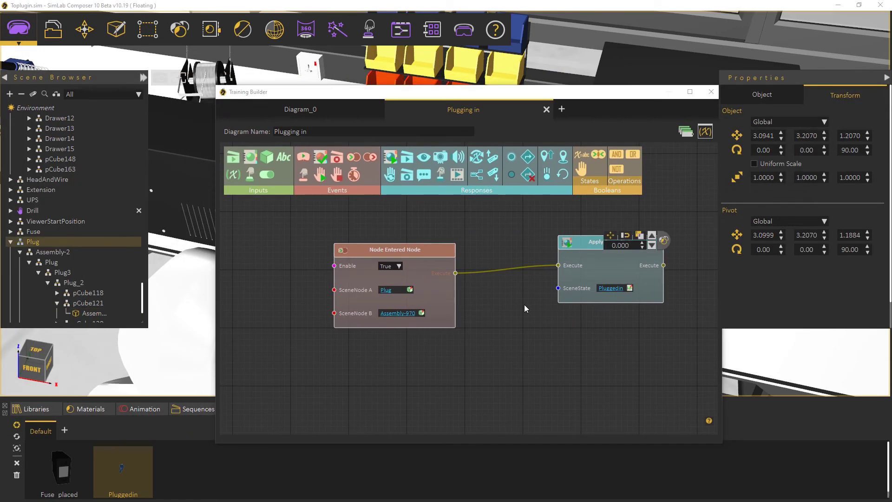
pyautogui.moveTo(570, 323); pyautogui.dragTo(442, 325)
pyautogui.moveTo(390, 175); pyautogui.dragTo(441, 322)
pyautogui.click(547, 371)
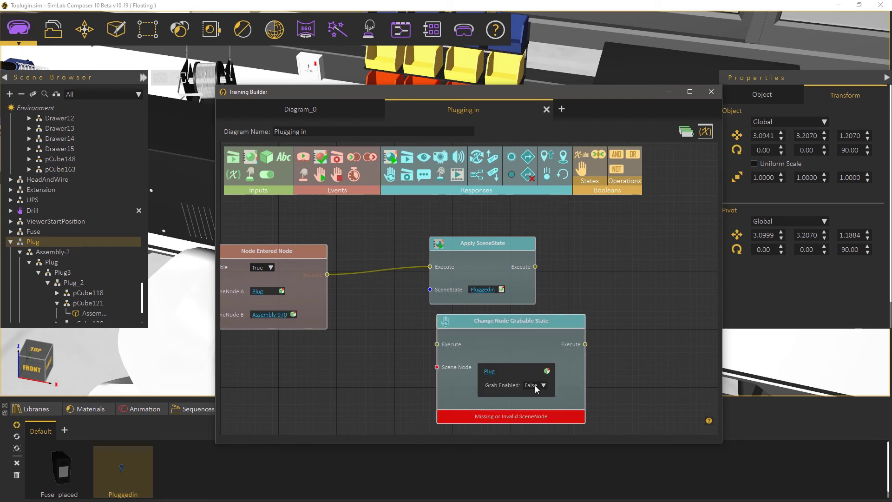
pyautogui.moveTo(393, 337); pyautogui.dragTo(440, 347)
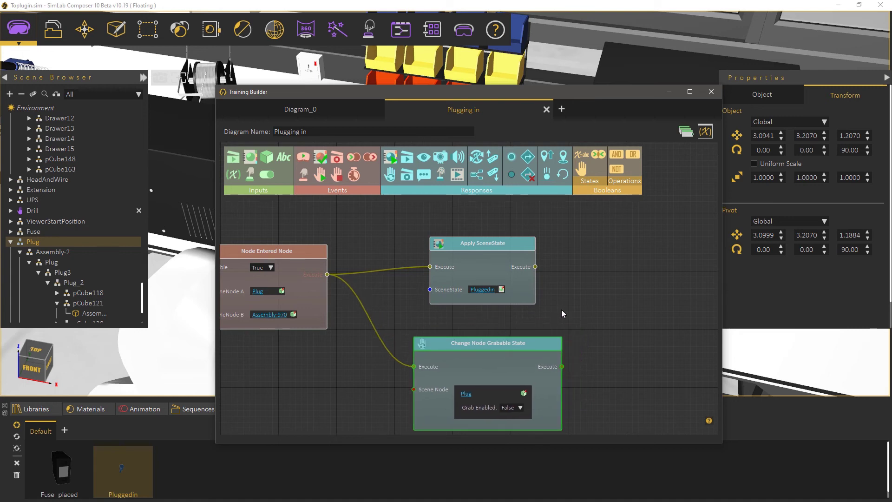
pyautogui.moveTo(565, 308); pyautogui.dragTo(590, 290, button='middle')
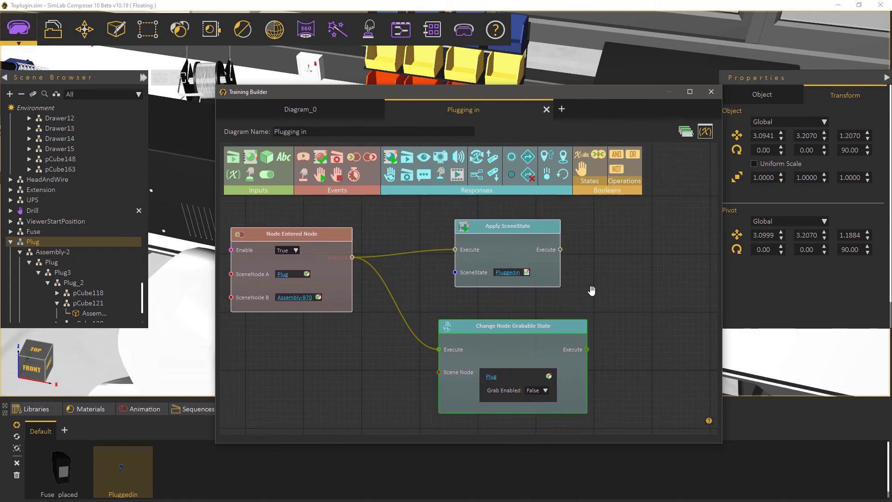
# Step: Examine the display and round button on the front of the UPS
pyautogui.moveTo(440, 96); pyautogui.dragTo(481, 321)
pyautogui.moveTo(294, 221); pyautogui.dragTo(609, 198, button='middle')
pyautogui.moveTo(314, 237); pyautogui.dragTo(503, 206, button='middle')
pyautogui.scroll(3, 316, 252)
pyautogui.moveTo(316, 252); pyautogui.dragTo(342, 217, button='middle')
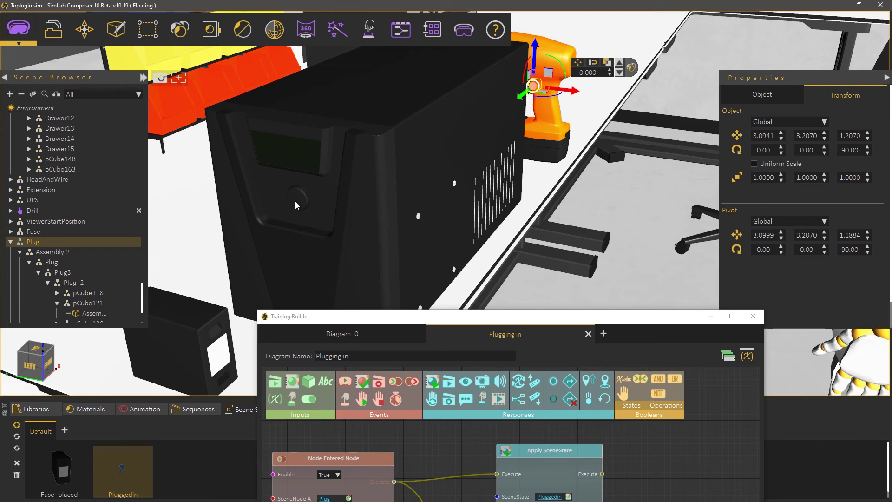
pyautogui.moveTo(488, 317); pyautogui.dragTo(404, 152)
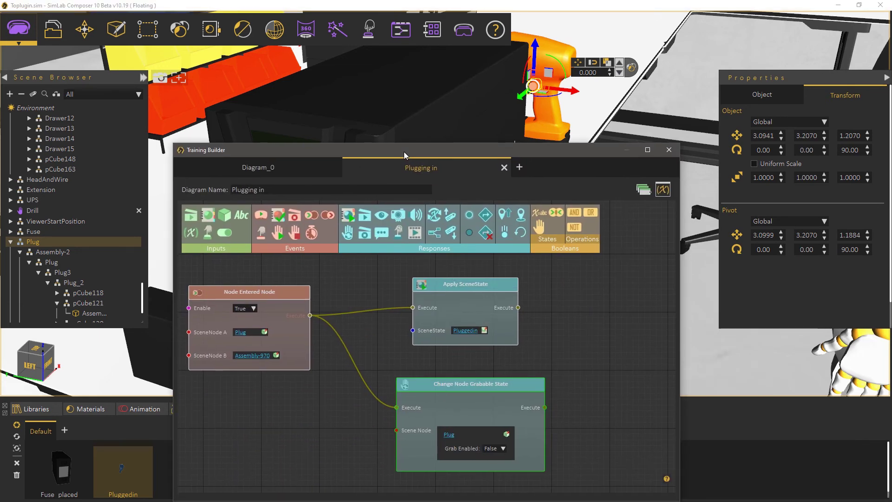
# Step: Add a string variable named Pluggedin with the initial value no
pyautogui.moveTo(567, 293); pyautogui.dragTo(508, 294)
pyautogui.click(663, 189)
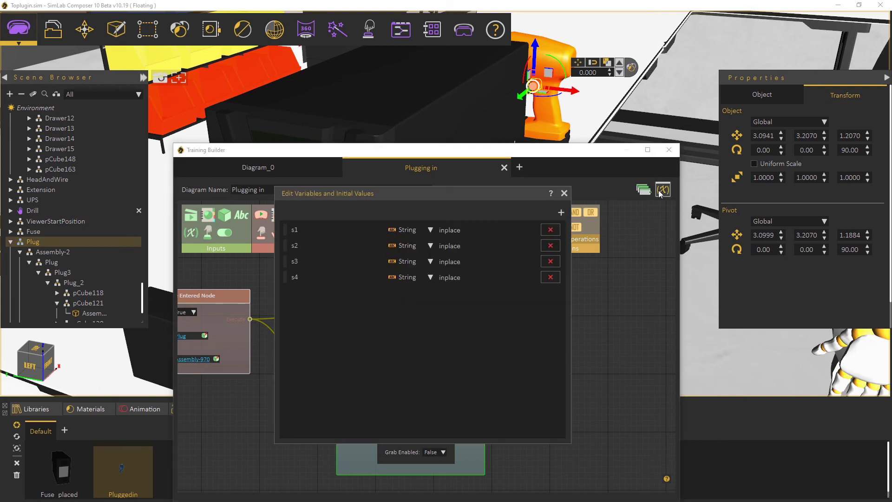
pyautogui.click(561, 212)
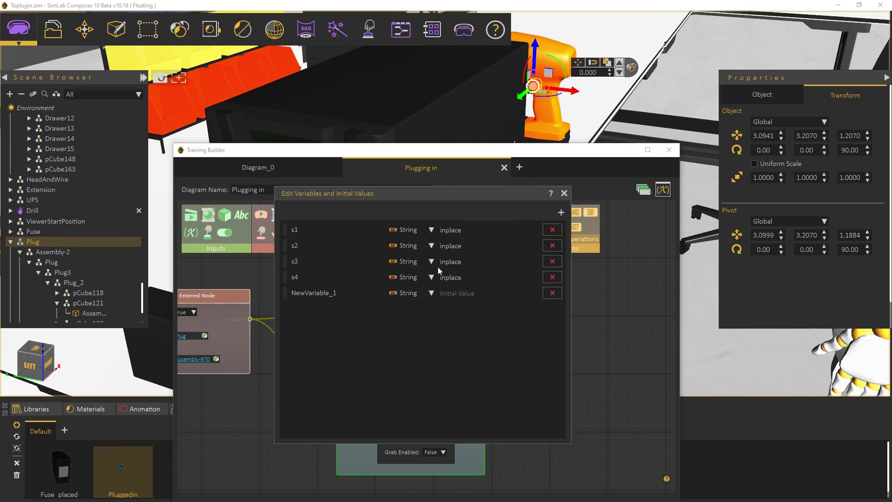
pyautogui.doubleClick(364, 297)
pyautogui.write('Pluggedin')
pyautogui.click(464, 294)
pyautogui.write('no')
pyautogui.click(564, 193)
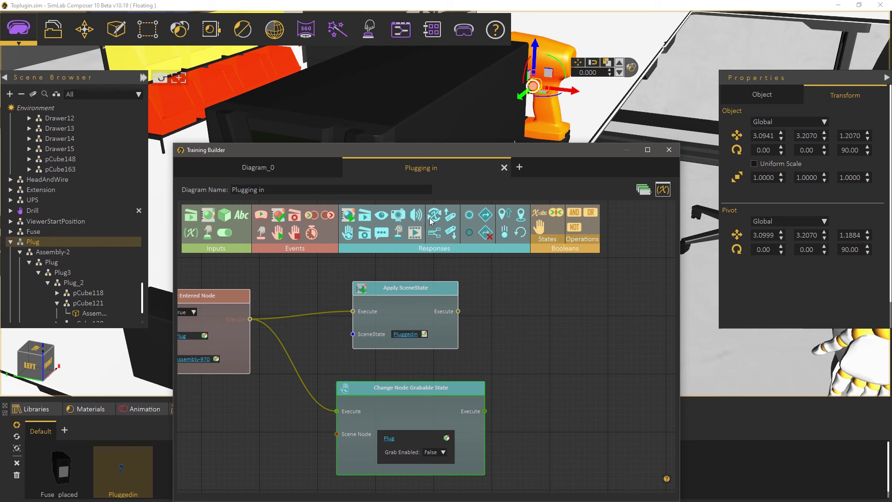
# Step: Add a Change Variable Value response that sets Pluggedin to 'yes', executed by the Node Entered Node event, and move Apply SceneState clear of the connection
pyautogui.moveTo(432, 219); pyautogui.dragTo(553, 302)
pyautogui.click(610, 351)
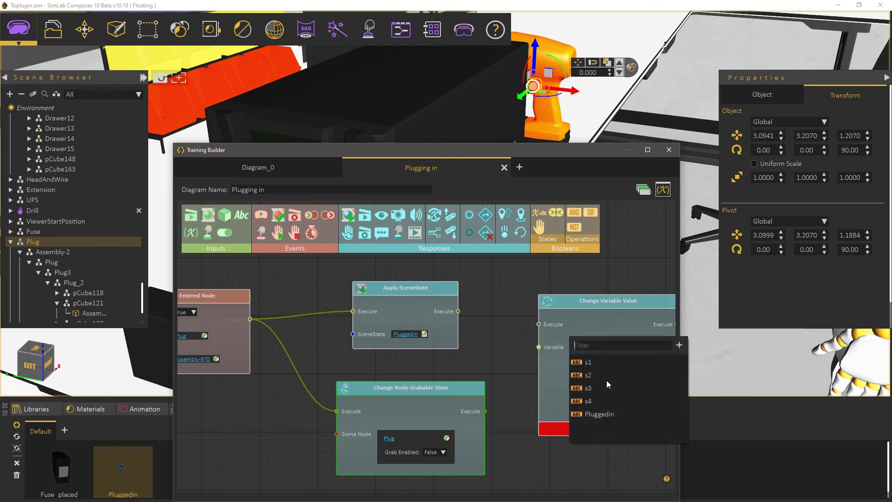
pyautogui.click(599, 414)
pyautogui.click(617, 378)
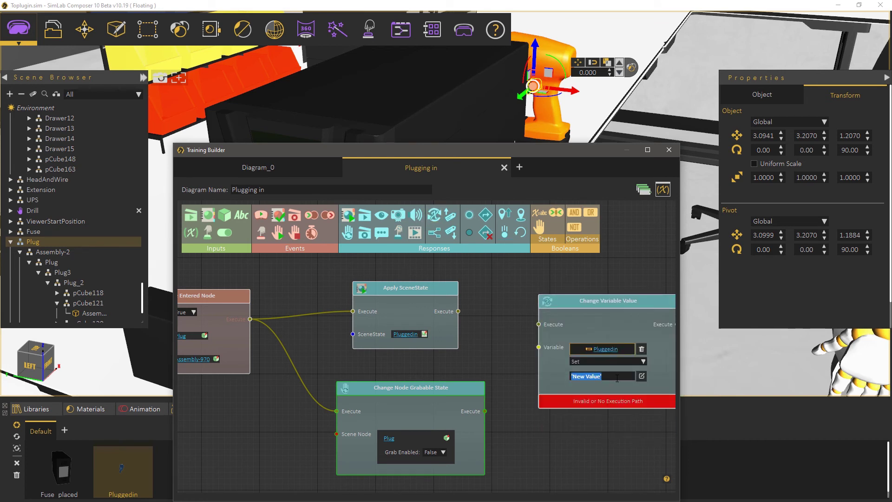
pyautogui.press('BackSpace')
pyautogui.moveTo(250, 320); pyautogui.dragTo(539, 325)
pyautogui.moveTo(504, 370); pyautogui.dragTo(465, 389)
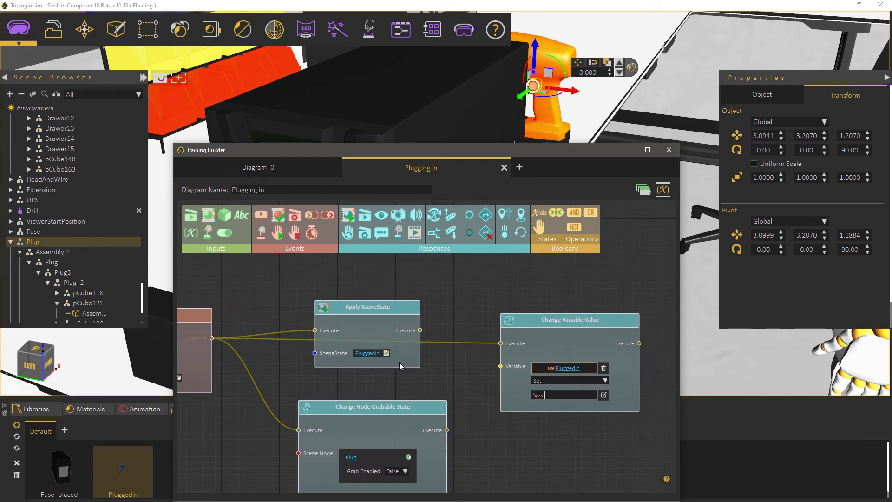
pyautogui.moveTo(402, 350); pyautogui.dragTo(399, 319)
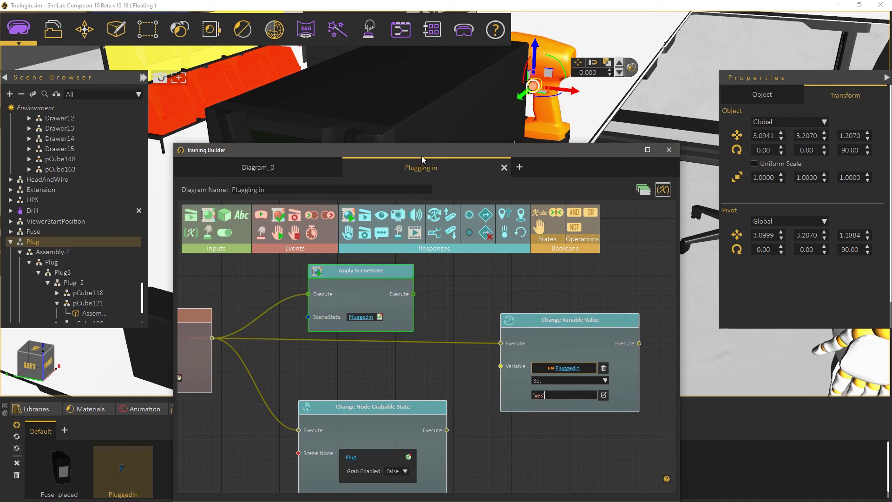
# Step: Add a Node Triggered event for the round button on the front of the UPS
pyautogui.moveTo(421, 155); pyautogui.dragTo(399, 281)
pyautogui.click(301, 202)
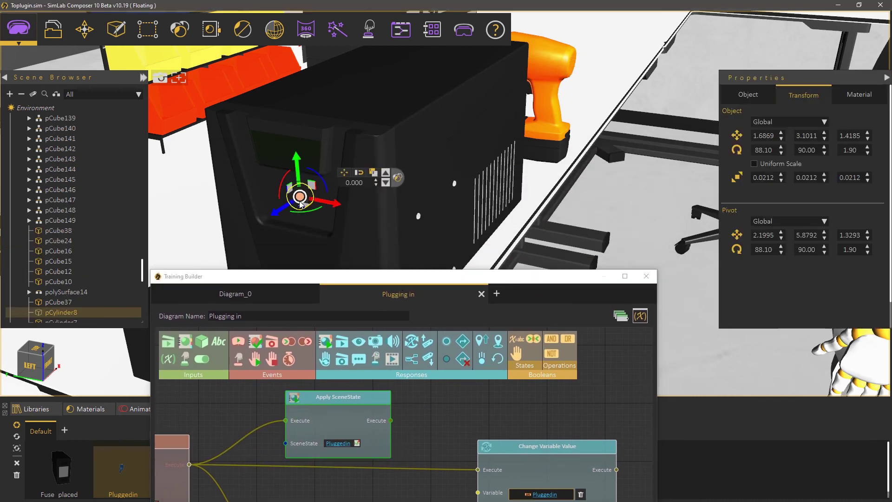
pyautogui.moveTo(417, 278); pyautogui.dragTo(409, 141)
pyautogui.moveTo(608, 322); pyautogui.dragTo(370, 301)
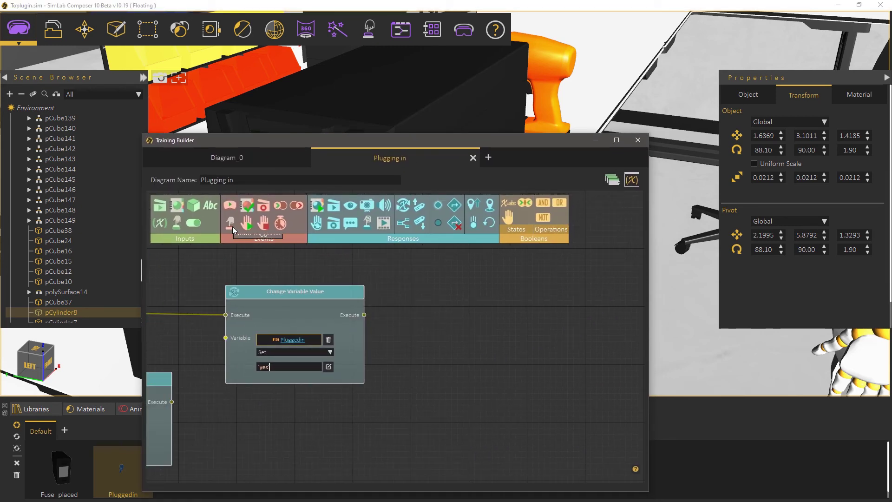
pyautogui.moveTo(231, 225); pyautogui.dragTo(499, 418)
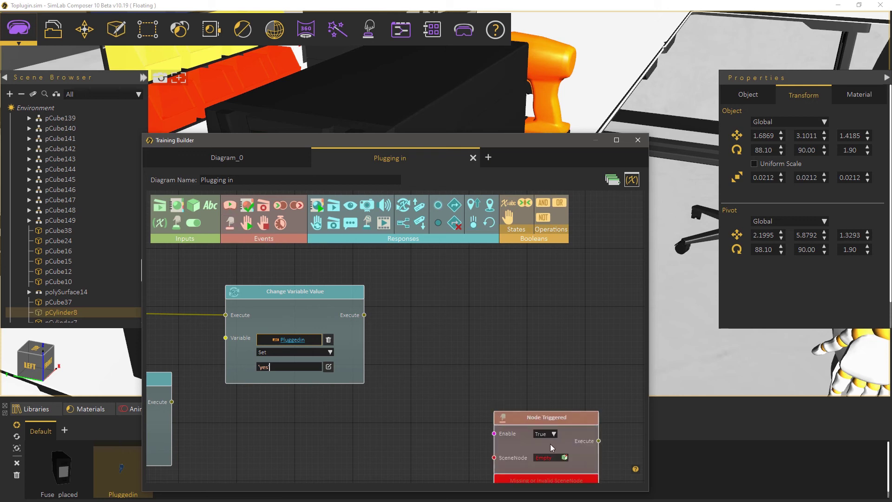
pyautogui.scroll(-2, 494, 313)
pyautogui.moveTo(541, 358); pyautogui.dragTo(532, 364)
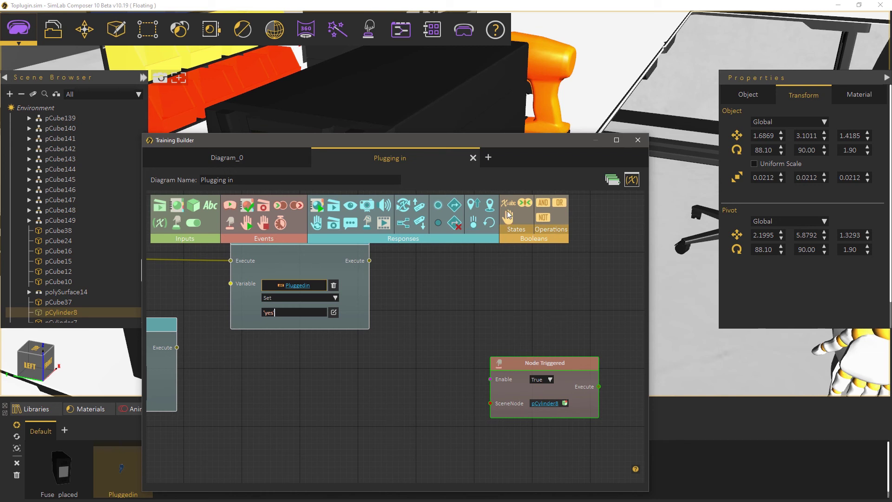
# Step: Add a Monitor Variable Value state checking that Pluggedin equals 'yes' and connect its Output Boolean to the Node Triggered event's Enable input
pyautogui.moveTo(321, 384); pyautogui.dragTo(321, 384)
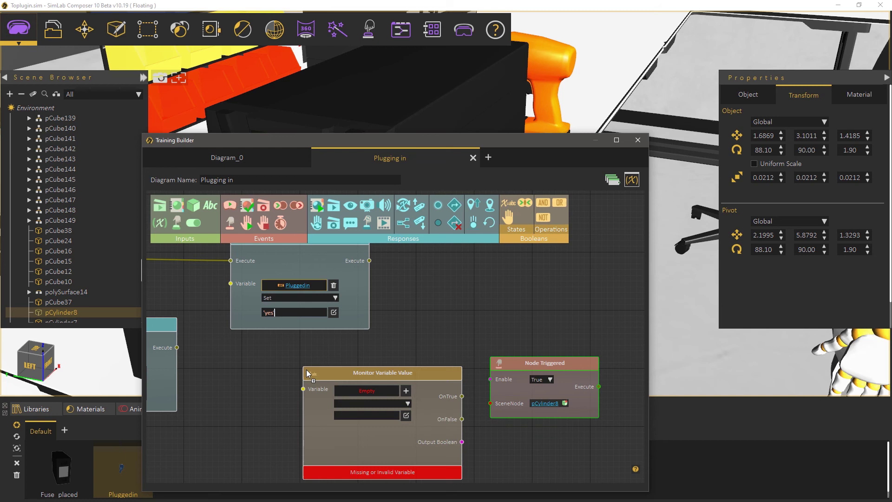
pyautogui.click(367, 392)
pyautogui.click(371, 457)
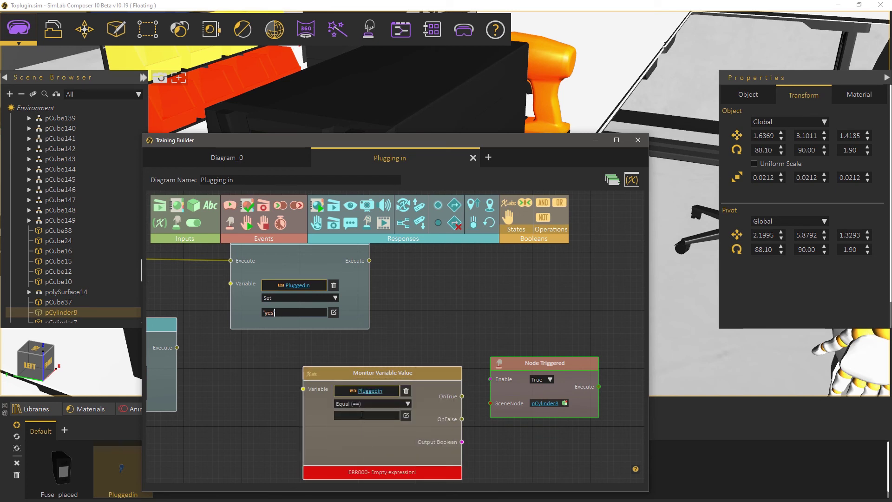
pyautogui.click(368, 414)
pyautogui.write("'yes")
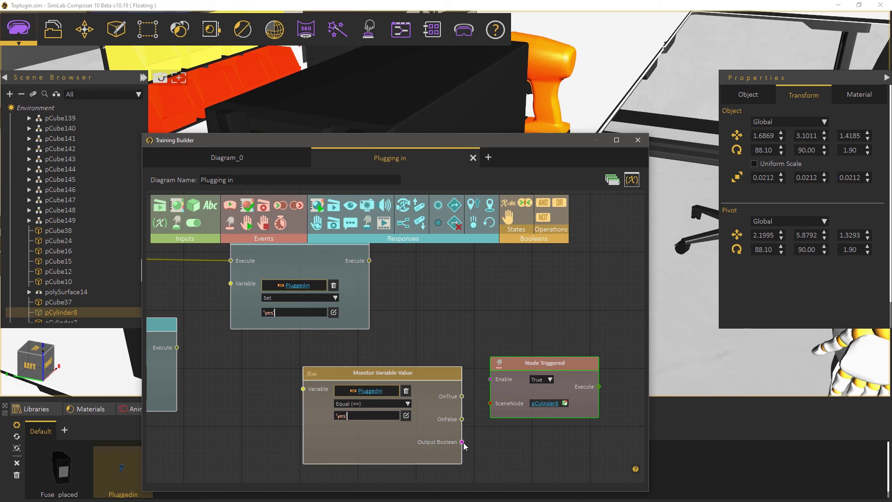
pyautogui.moveTo(462, 442)
pyautogui.mouseDown()
pyautogui.moveTo(492, 379)
pyautogui.moveTo(520, 377)
pyautogui.mouseUp()
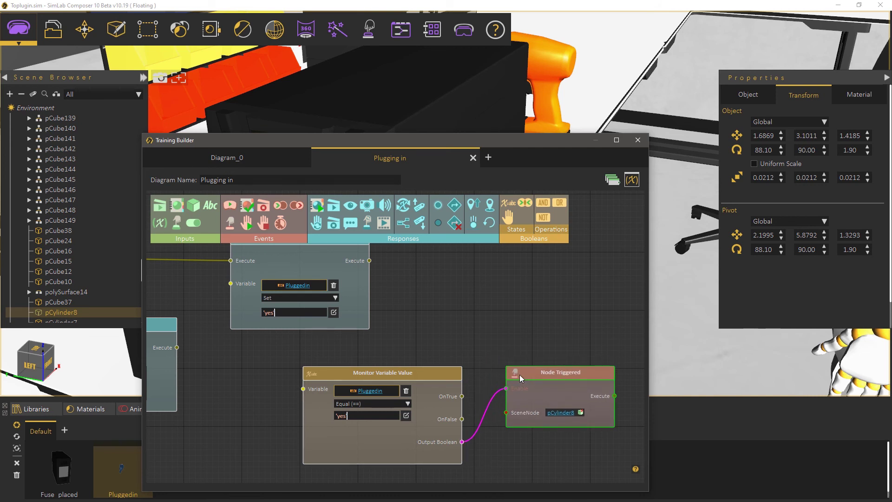
# Step: Import the bleep sound effect from the Training Builder Basics library and place it on top of the UPS
pyautogui.moveTo(361, 140); pyautogui.dragTo(500, 284)
pyautogui.moveTo(479, 204); pyautogui.dragTo(545, 218, button='middle')
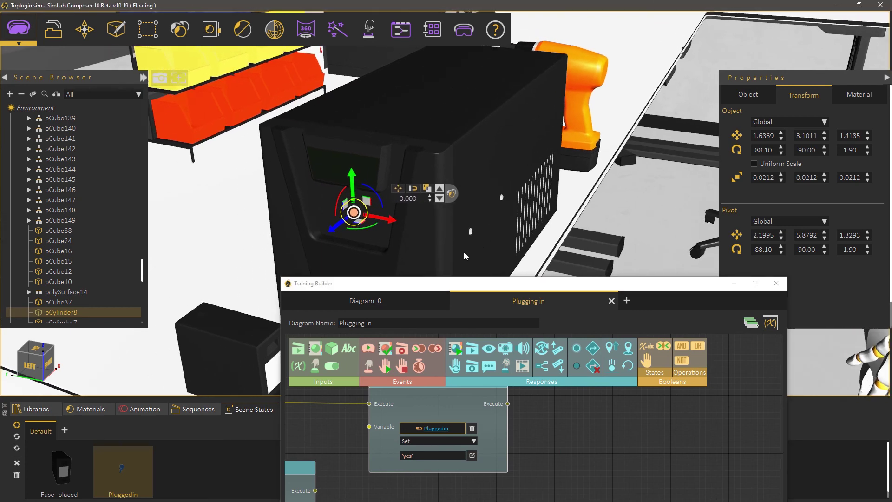
pyautogui.moveTo(449, 286); pyautogui.dragTo(461, 279)
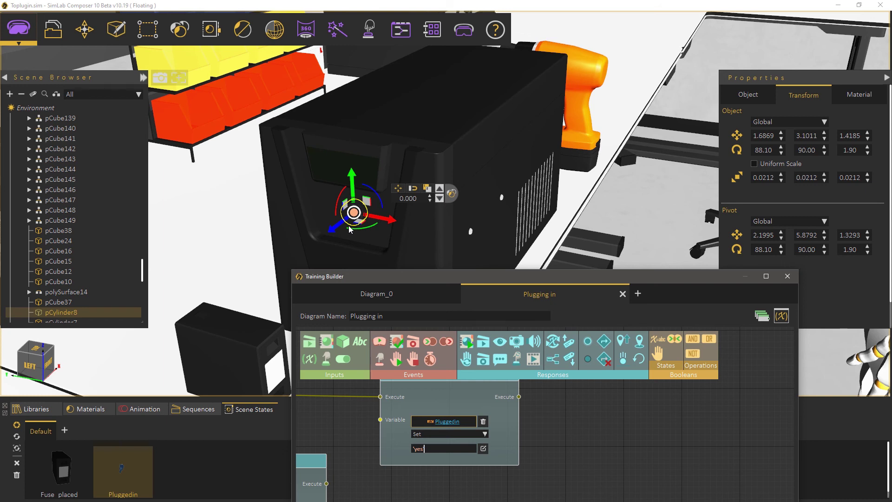
pyautogui.click(788, 276)
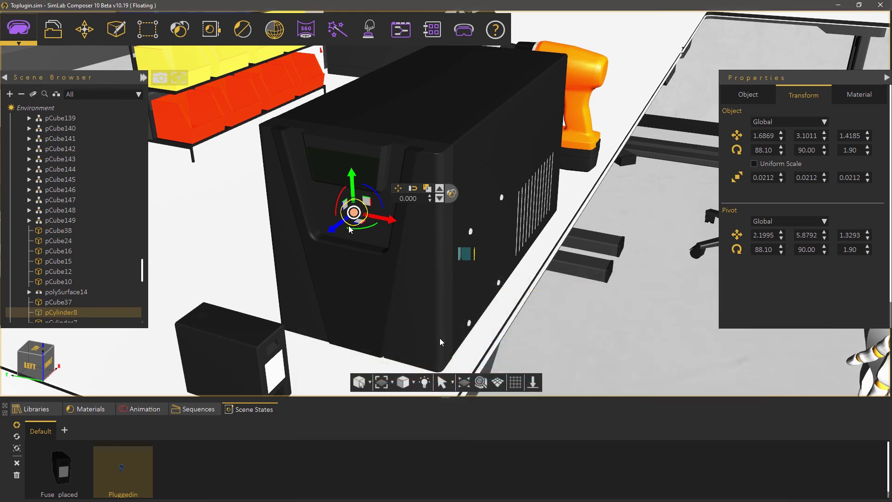
pyautogui.click(36, 409)
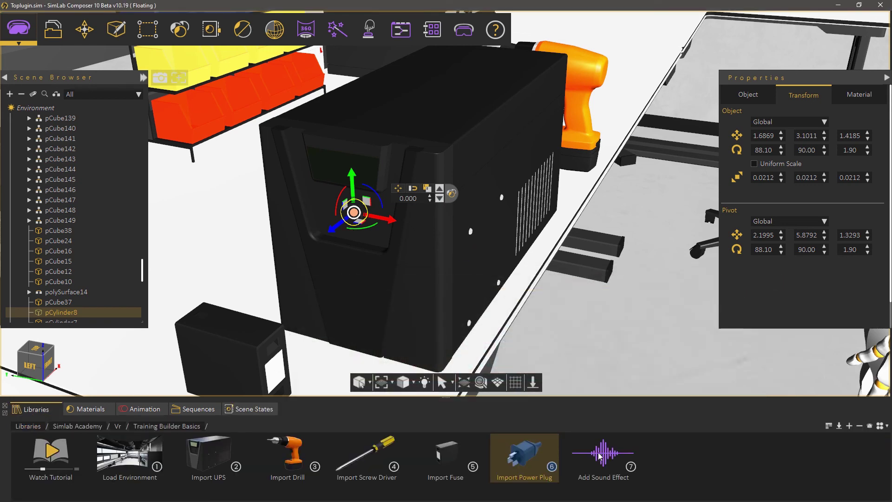
pyautogui.moveTo(603, 458); pyautogui.dragTo(484, 265)
pyautogui.moveTo(373, 261); pyautogui.dragTo(403, 267, button='middle')
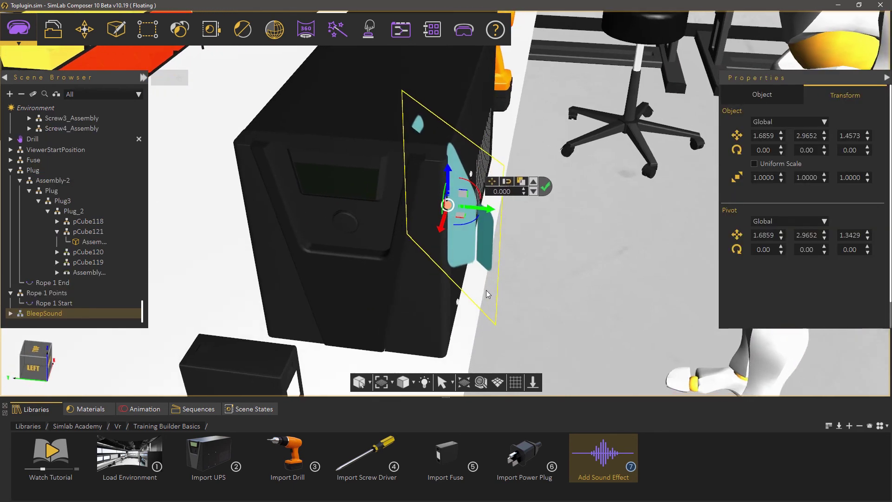
pyautogui.moveTo(458, 214); pyautogui.dragTo(388, 64)
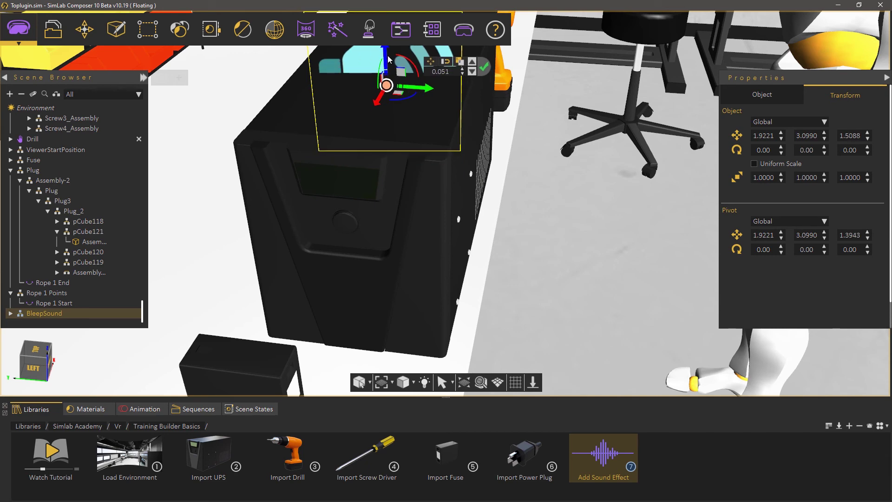
pyautogui.moveTo(391, 139); pyautogui.dragTo(301, 202, button='middle')
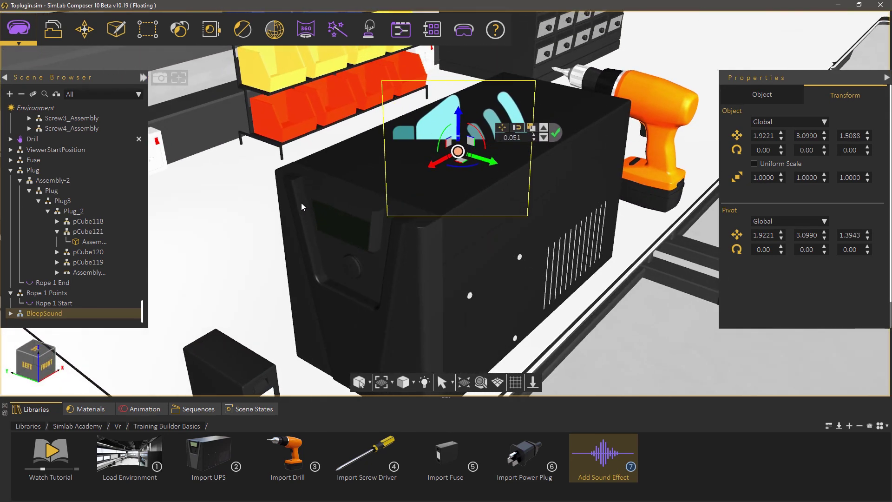
# Step: Add a Sound Action response for the Bleep sound with Type Play, executed by the UPS button's Node Triggered event
pyautogui.click(442, 107)
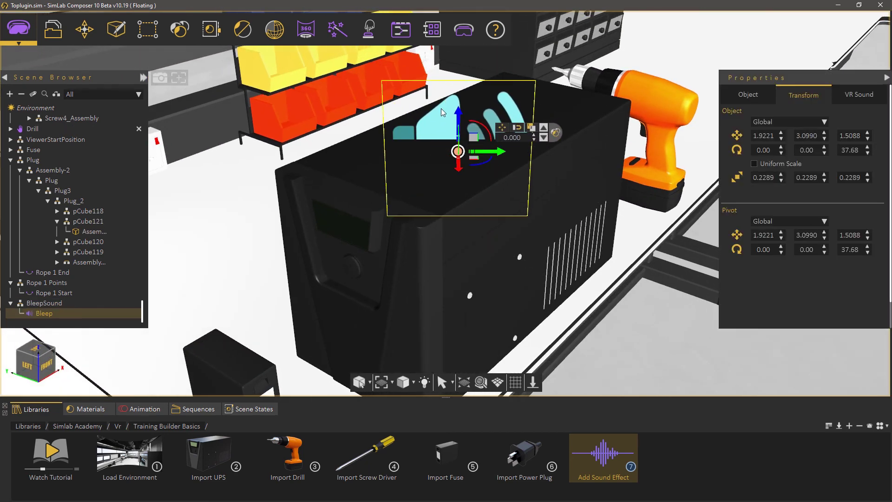
pyautogui.click(859, 96)
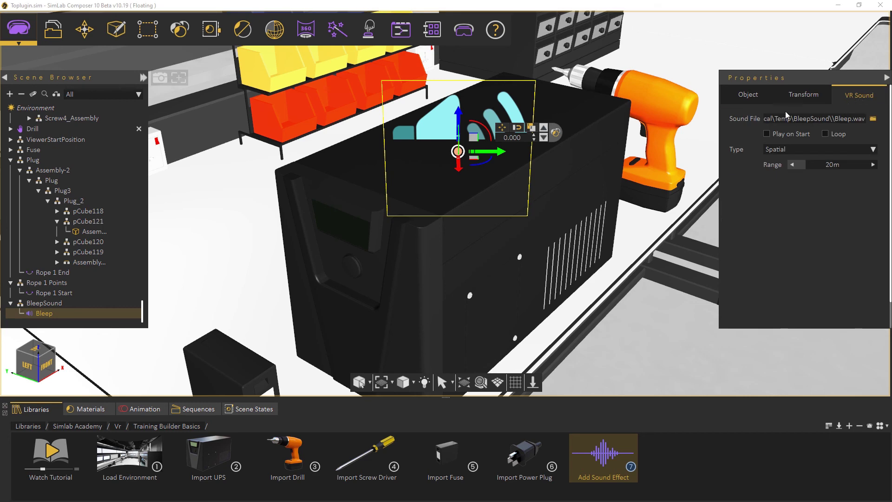
pyautogui.click(396, 37)
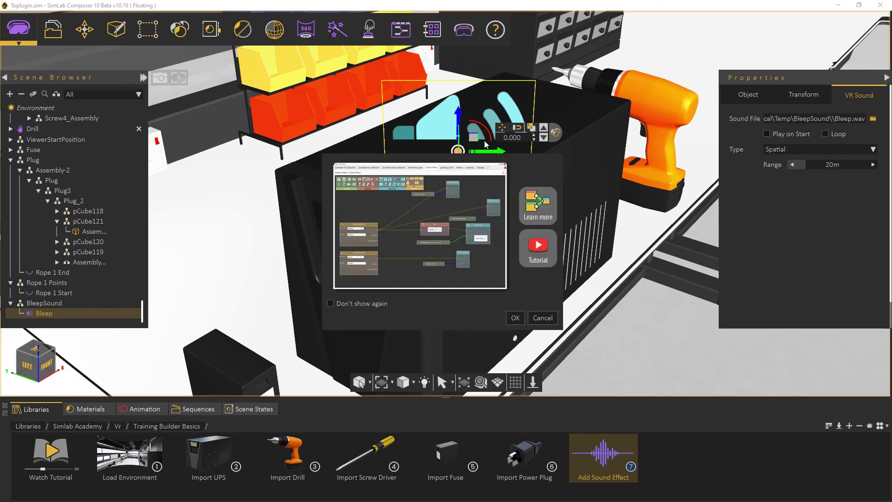
pyautogui.click(514, 317)
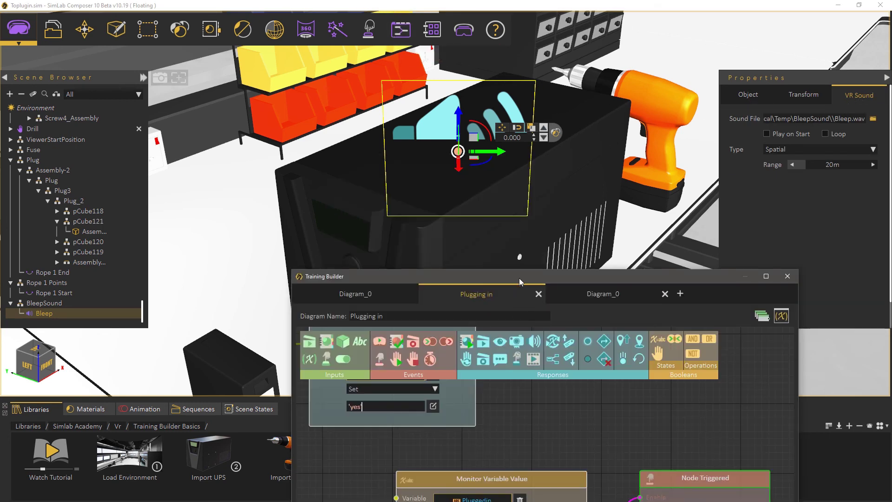
pyautogui.moveTo(520, 278); pyautogui.dragTo(468, 109)
pyautogui.moveTo(529, 254); pyautogui.dragTo(368, 258, button='middle')
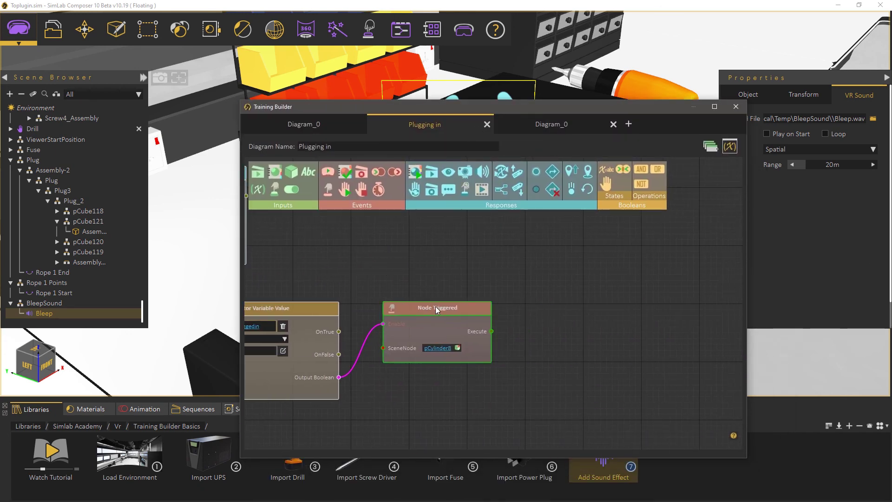
pyautogui.moveTo(436, 310); pyautogui.dragTo(438, 302)
pyautogui.moveTo(483, 172); pyautogui.dragTo(546, 265)
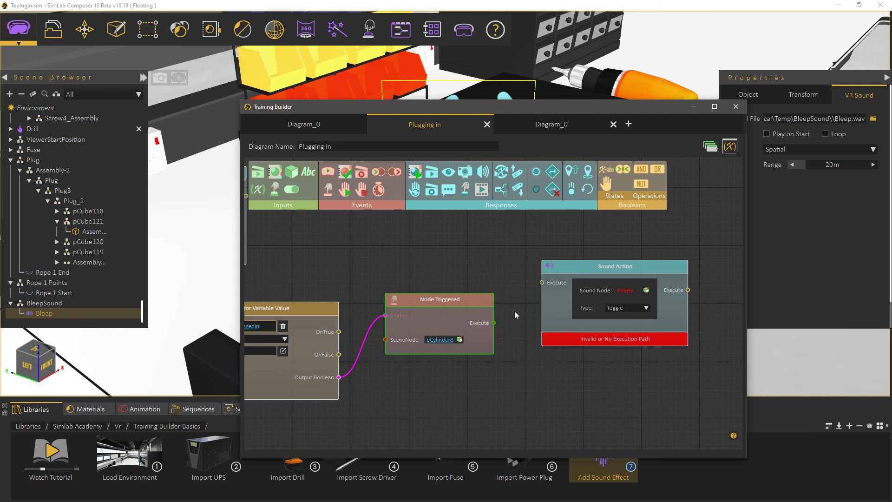
pyautogui.click(642, 307)
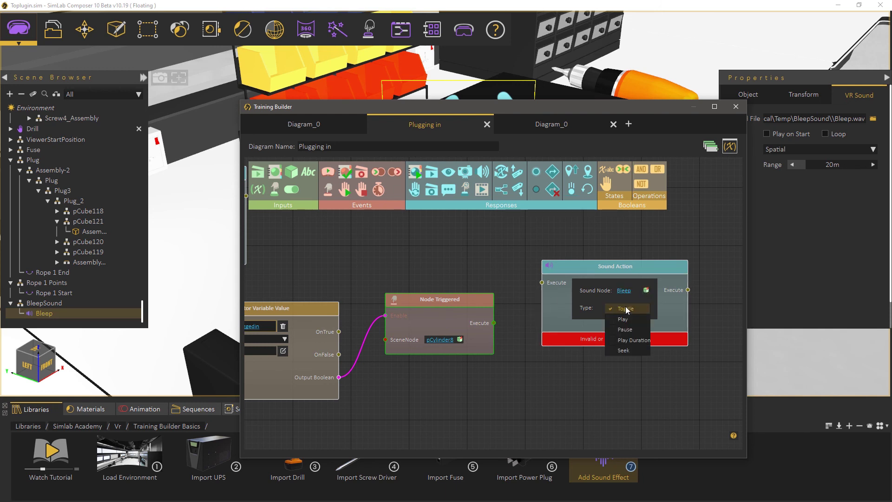
pyautogui.click(619, 316)
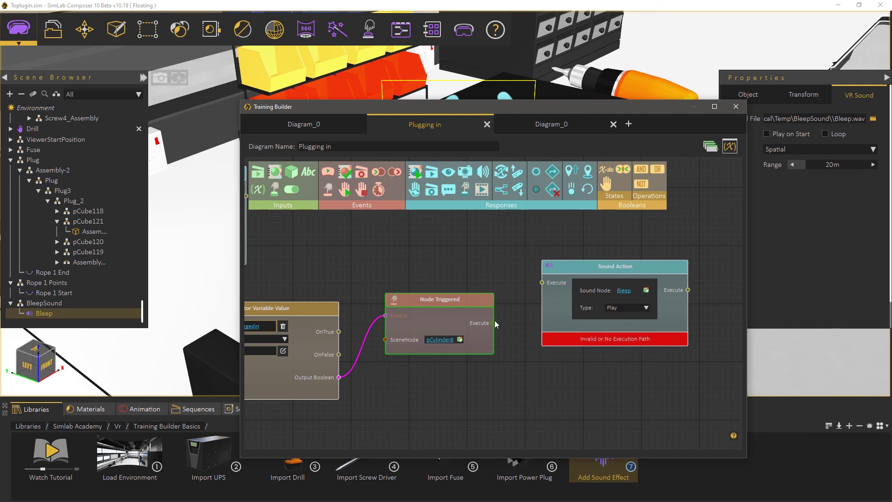
pyautogui.moveTo(525, 297); pyautogui.dragTo(539, 258)
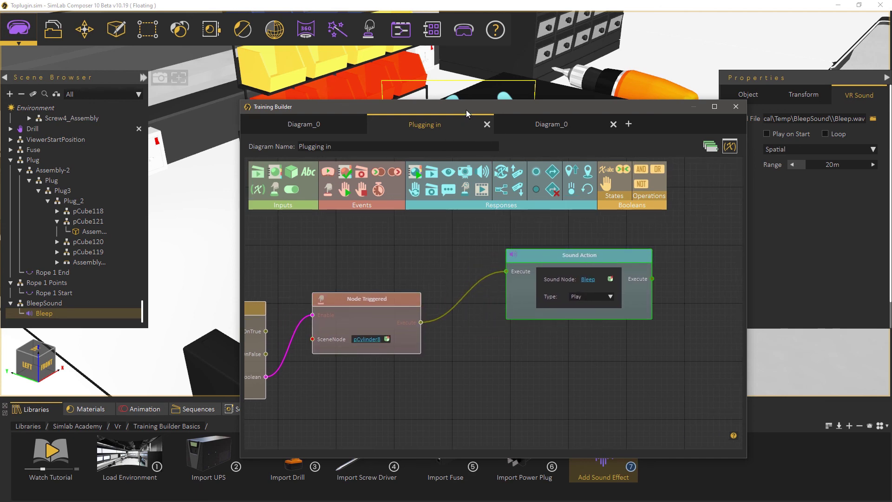
# Step: Select the UPS display and set up a scene state capture that records only materials, without transforms
pyautogui.moveTo(467, 109); pyautogui.dragTo(455, 282)
pyautogui.moveTo(315, 210); pyautogui.dragTo(378, 188)
pyautogui.click(369, 187)
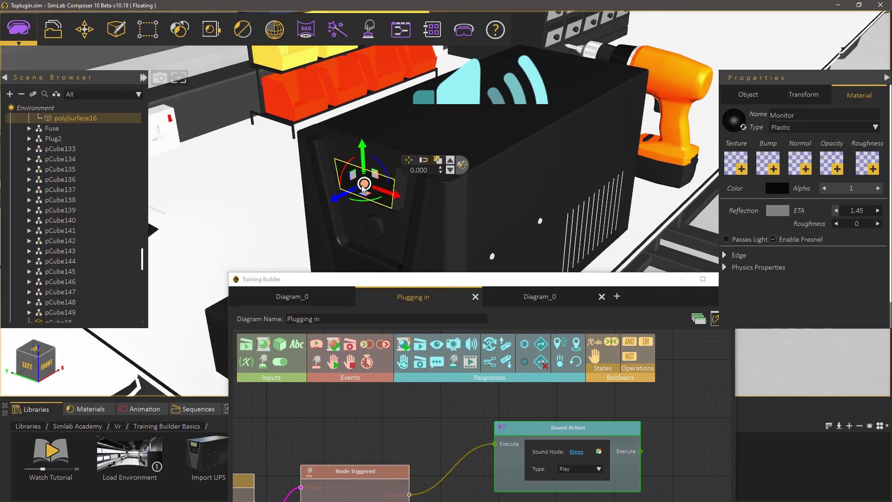
pyautogui.click(212, 30)
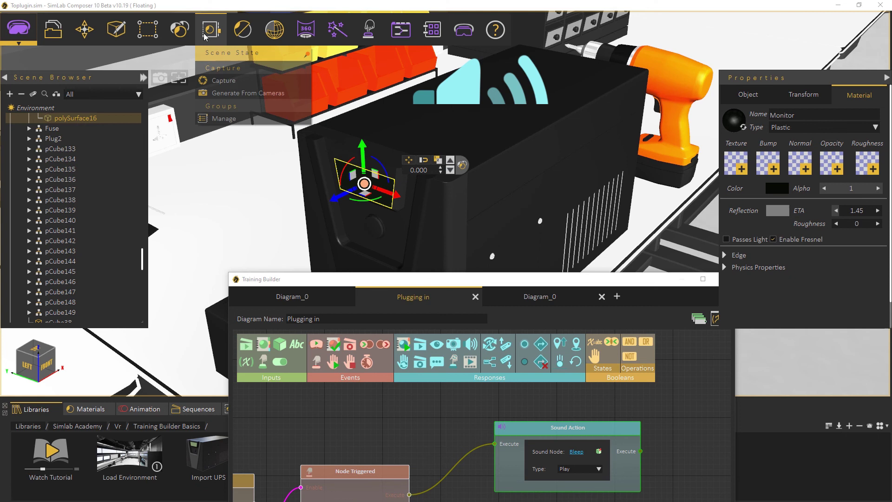
pyautogui.click(229, 79)
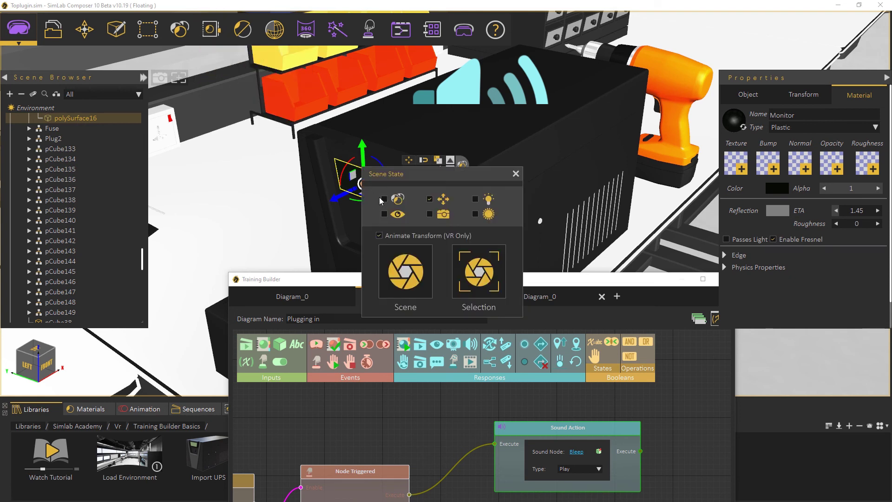
pyautogui.click(429, 200)
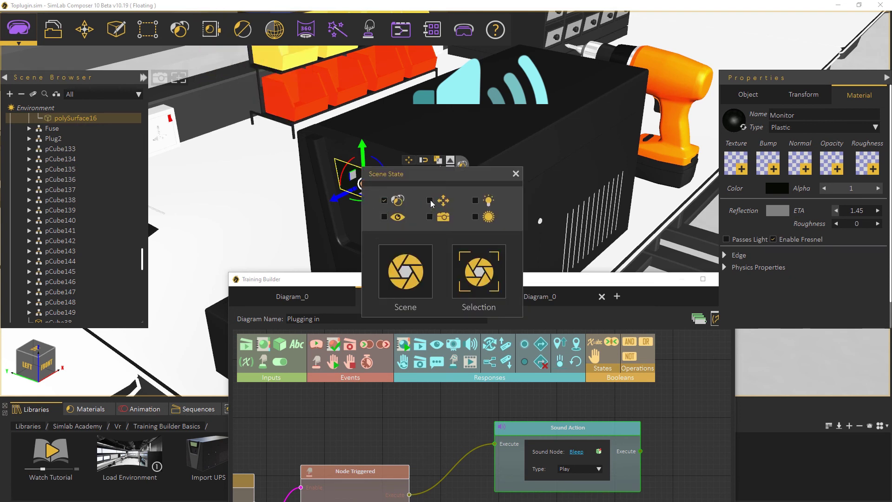
# Step: Change the UPS display's material color to bright green #9be867 by raising its Value to 232
pyautogui.click(775, 190)
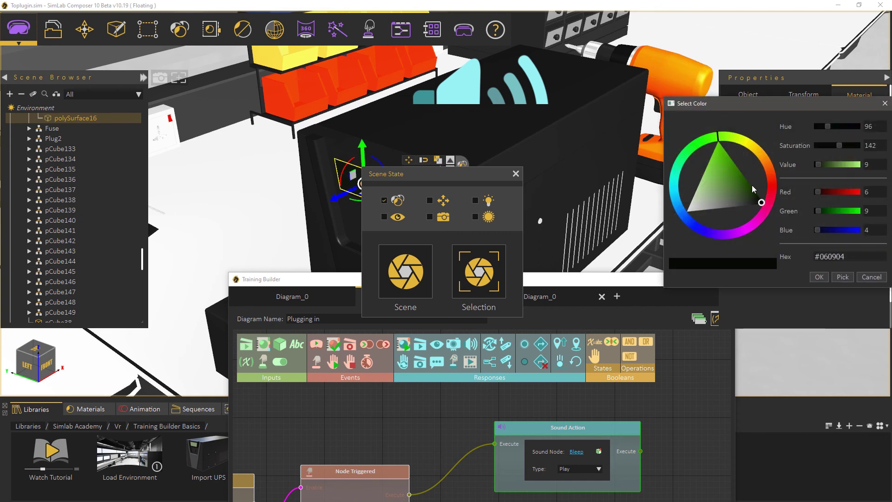
pyautogui.moveTo(827, 166); pyautogui.dragTo(854, 165)
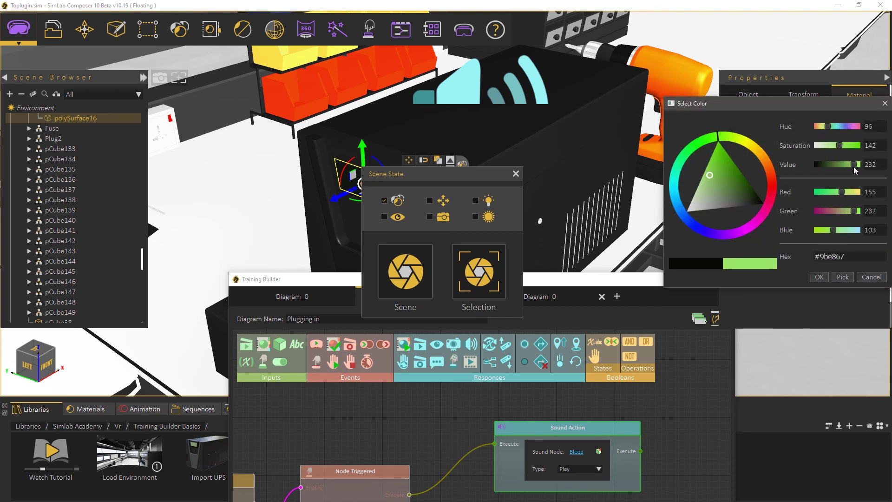
pyautogui.click(818, 278)
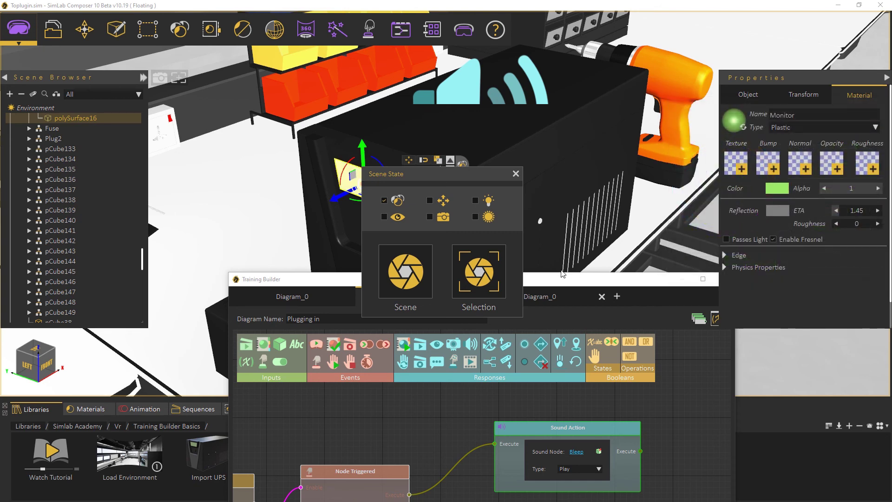
# Step: Capture the green display as a selection scene state and darken its material color to #131d0c by setting Value to 29
pyautogui.click(483, 272)
pyautogui.click(784, 190)
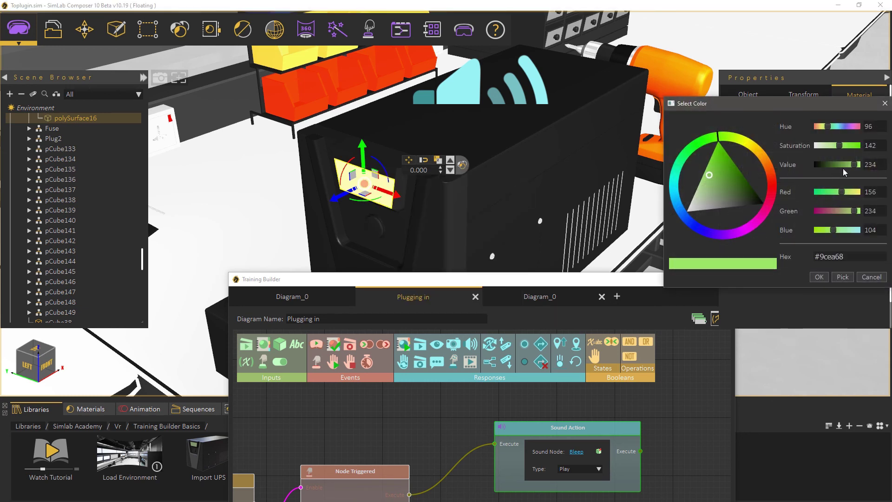
pyautogui.moveTo(843, 168); pyautogui.dragTo(822, 169)
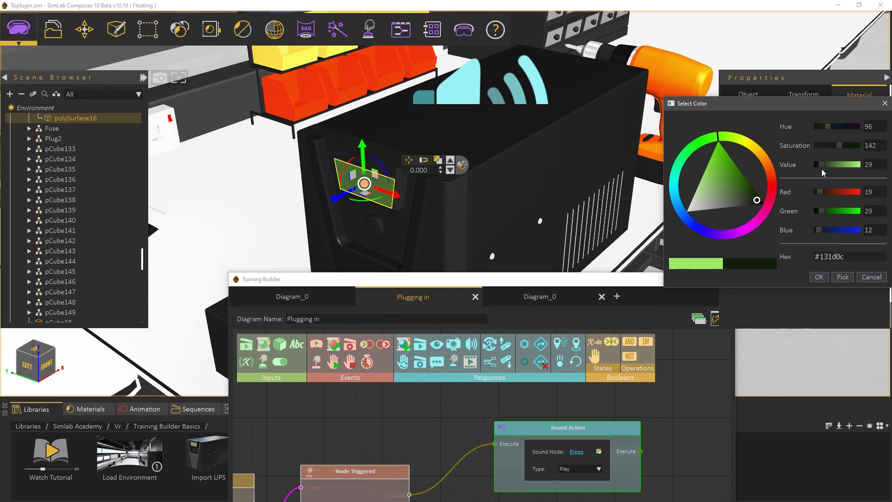
pyautogui.click(819, 277)
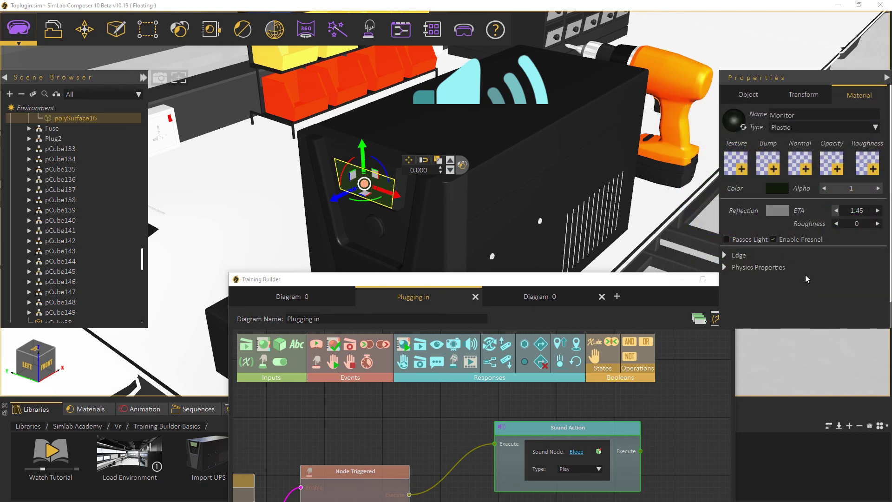
# Step: Add an Apply SceneState response for Scene4 to the Plugging in diagram, executed by the UPS button's Node Triggered event
pyautogui.moveTo(557, 281); pyautogui.dragTo(611, 98)
pyautogui.moveTo(475, 223); pyautogui.dragTo(416, 216)
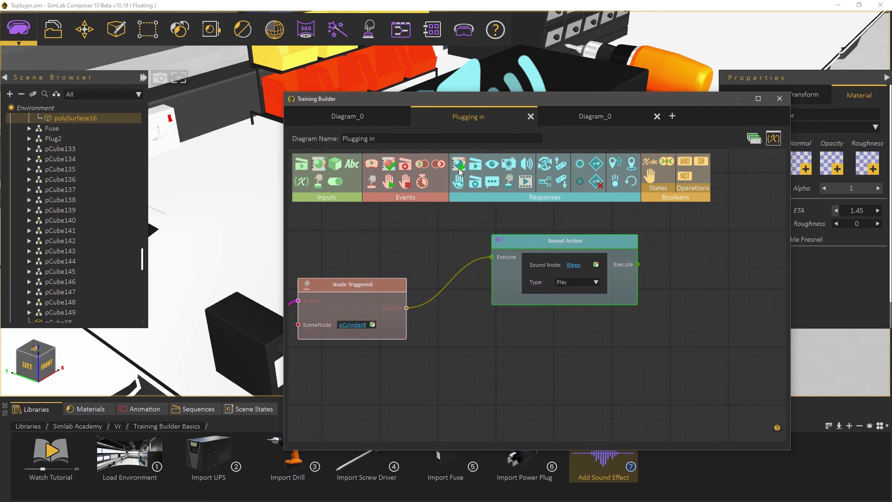
pyautogui.moveTo(566, 335); pyautogui.dragTo(562, 343)
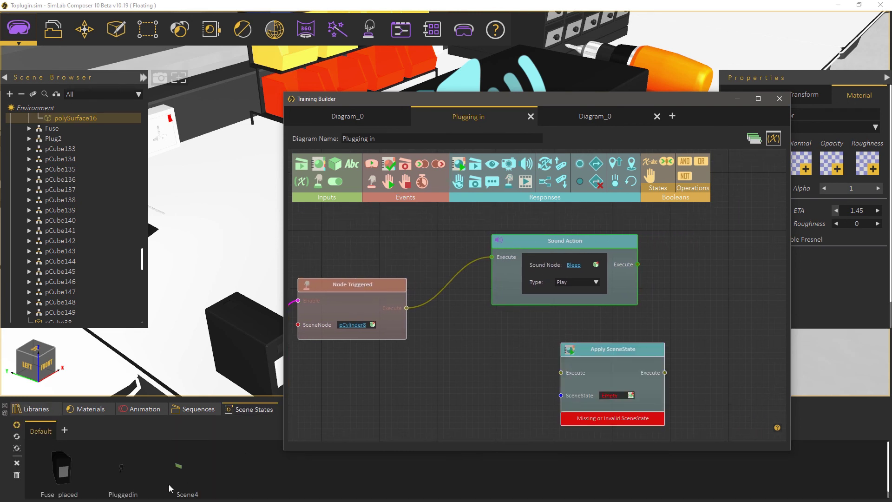
pyautogui.click(183, 476)
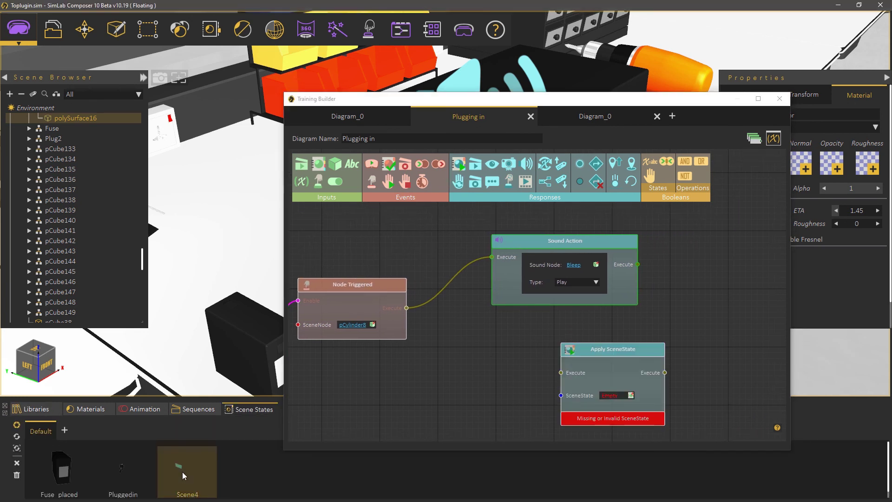
pyautogui.click(631, 394)
pyautogui.moveTo(407, 308); pyautogui.dragTo(564, 354)
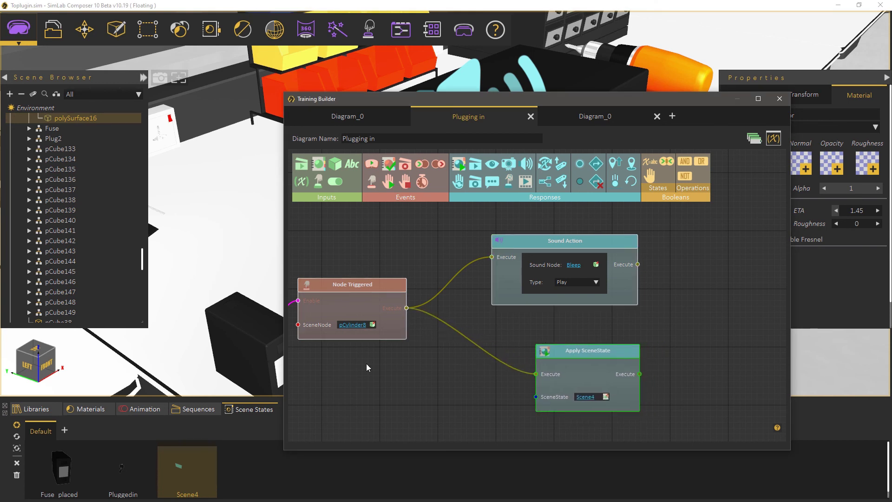
# Step: Check the Plugging in diagram's node chain, close the Training Builder and launch the training in the Virtual Reality viewer
pyautogui.moveTo(366, 365); pyautogui.dragTo(669, 367)
pyautogui.moveTo(395, 300); pyautogui.dragTo(760, 388)
pyautogui.moveTo(438, 331); pyautogui.dragTo(556, 325)
pyautogui.moveTo(762, 328); pyautogui.dragTo(393, 305)
pyautogui.moveTo(555, 308); pyautogui.dragTo(400, 256)
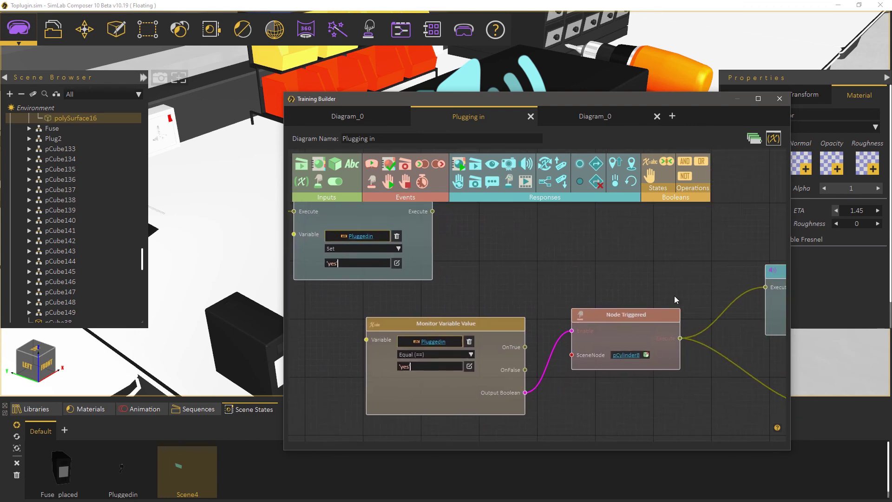
pyautogui.moveTo(676, 299); pyautogui.dragTo(515, 257)
pyautogui.click(779, 99)
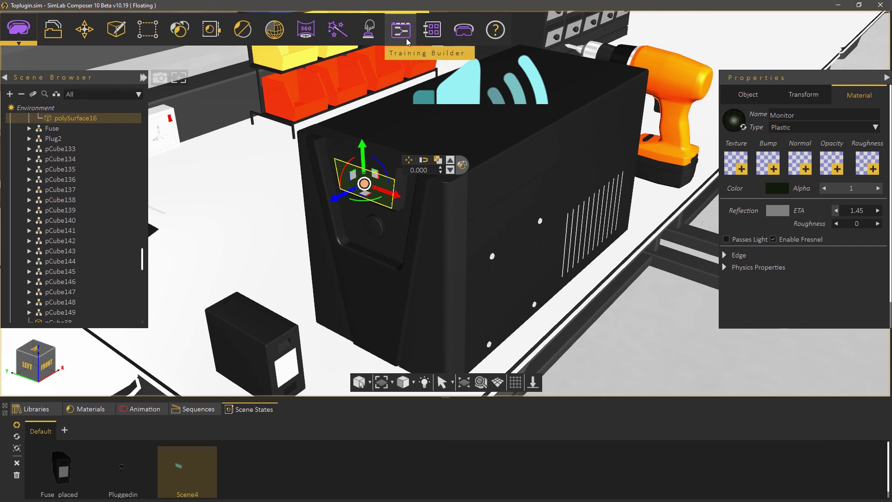
pyautogui.click(463, 39)
pyautogui.click(474, 67)
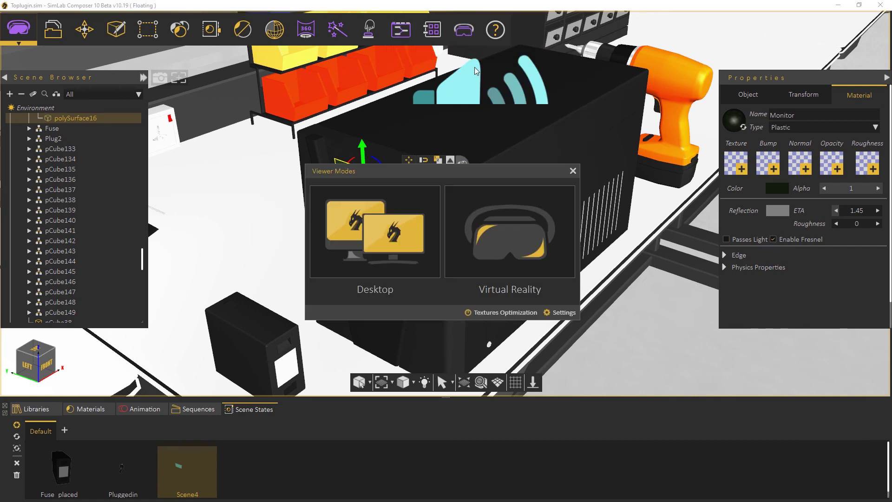
pyautogui.click(497, 222)
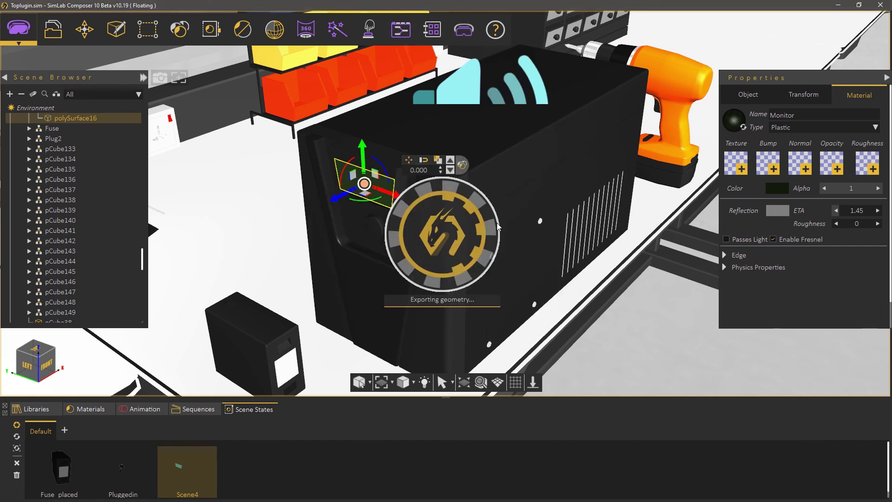